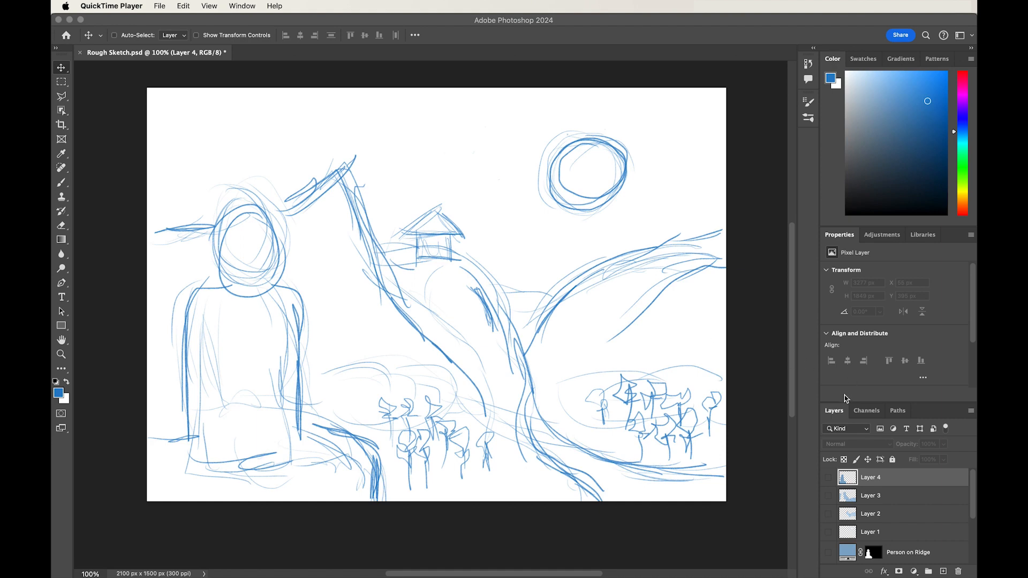
Step: Enlarge the layer list and show the Moon, Mountain & Temple, Closer Mountain and Person on Ridge layers of the sketch
{"action": "scroll", "coordinate": [931, 482], "scroll_direction": "down", "scroll_amount": 1}
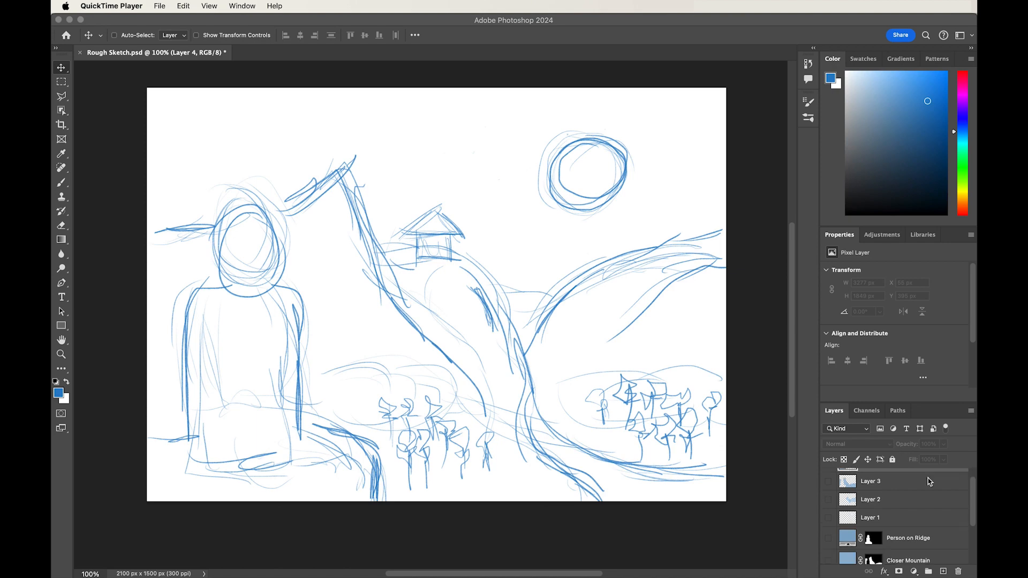
{"action": "left_click", "coordinate": [923, 403]}
{"action": "left_click_drag", "start_coordinate": [923, 402], "coordinate": [923, 289]}
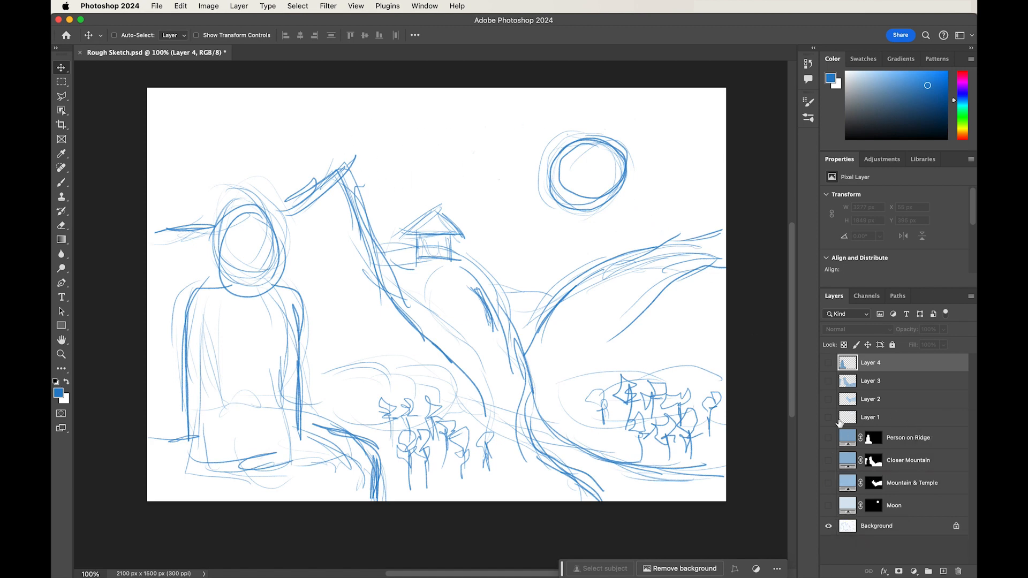
{"action": "left_click", "coordinate": [828, 506]}
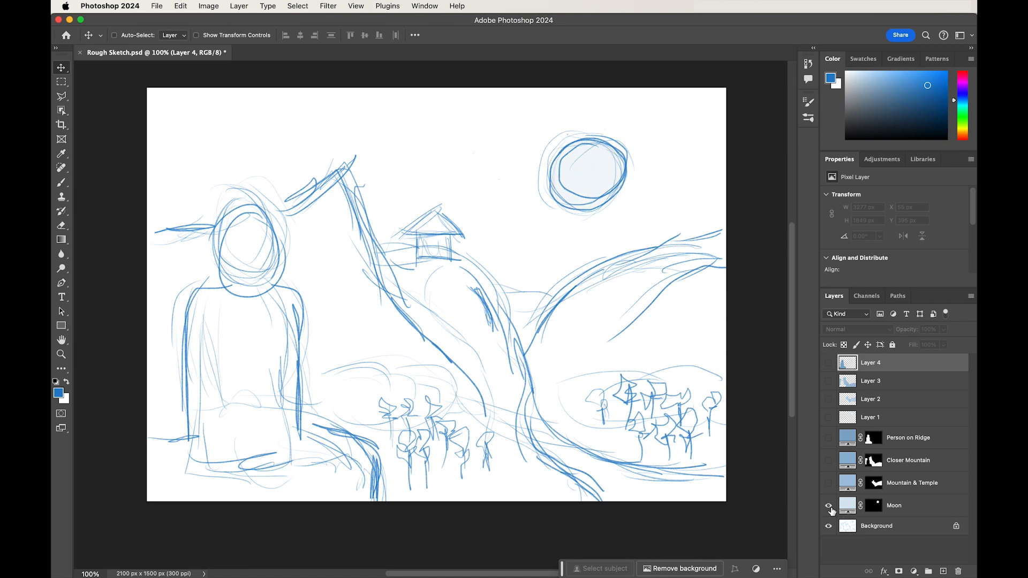
{"action": "left_click", "coordinate": [828, 484]}
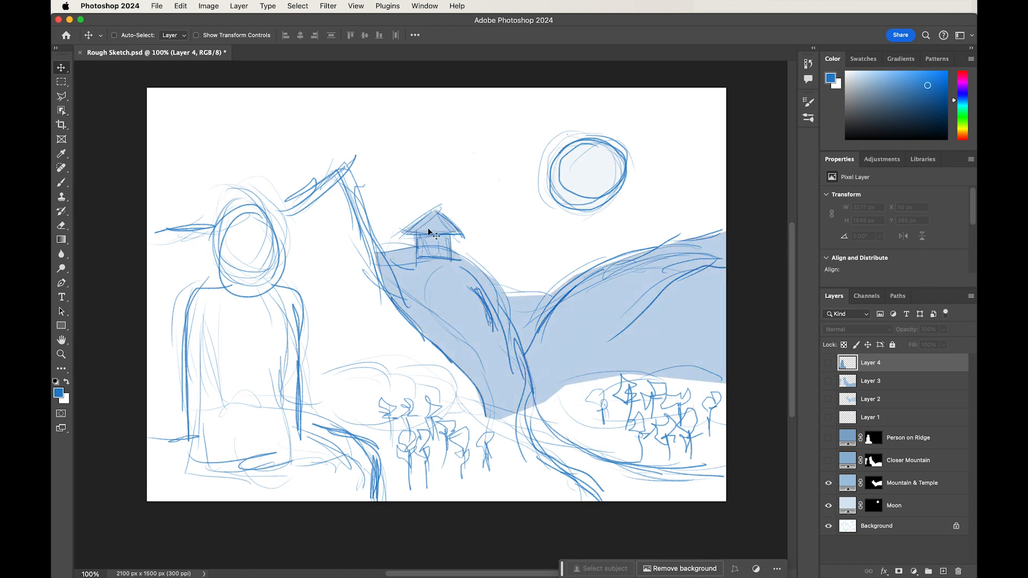
{"action": "left_click", "coordinate": [829, 461]}
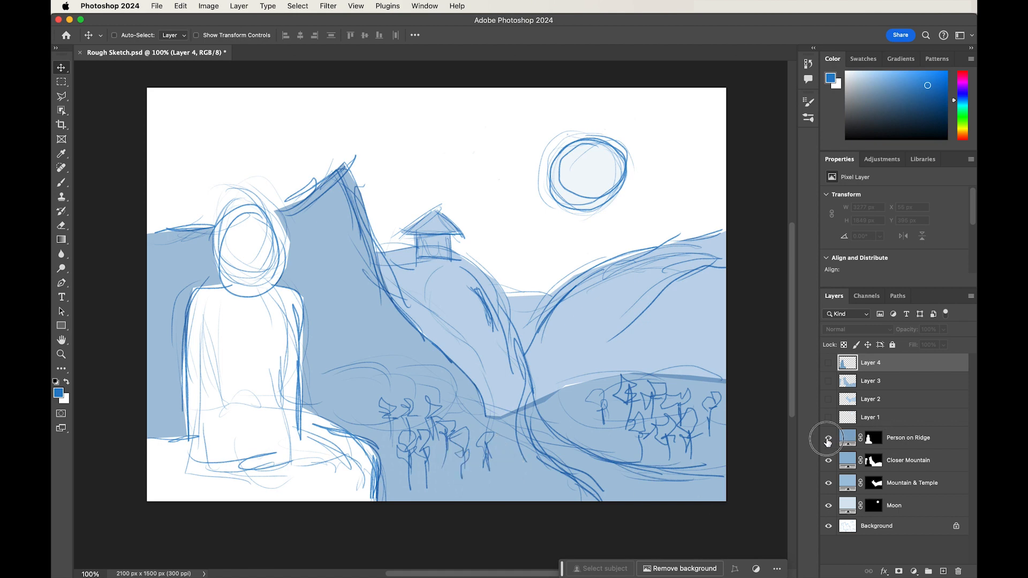
{"action": "left_click", "coordinate": [828, 439]}
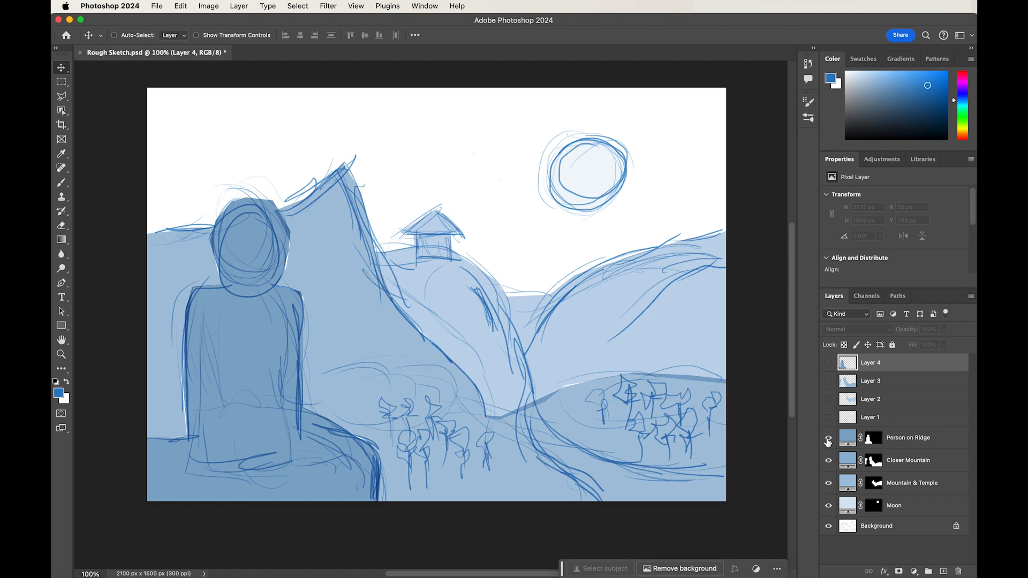
Step: Switch to After Effects and preview the Rough Sketch Animated composition from its first frame
{"action": "key", "text": "super+Tab"}
{"action": "key", "text": "super+Tab"}
{"action": "key", "text": "super+Tab"}
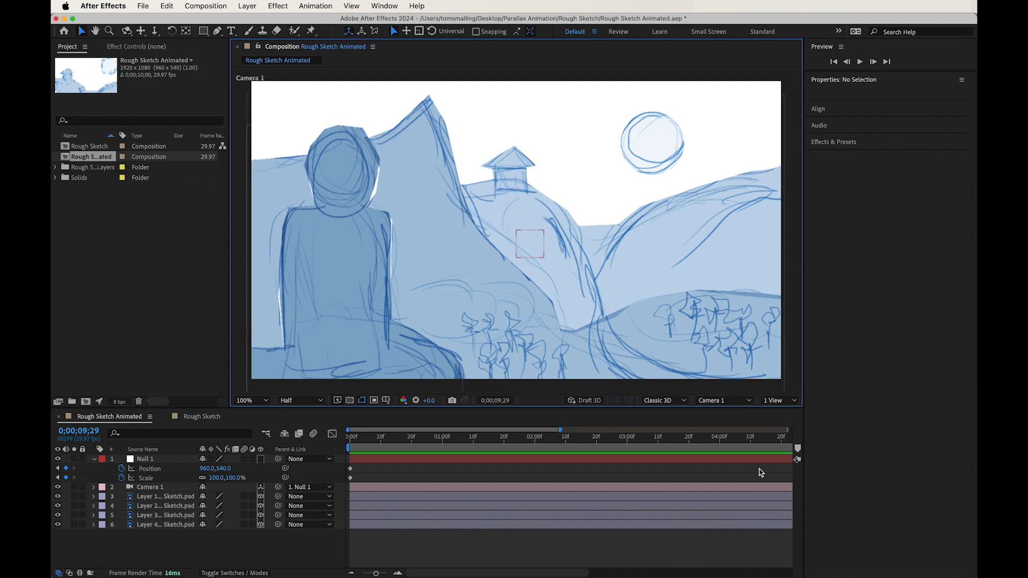
{"action": "left_click", "coordinate": [782, 439]}
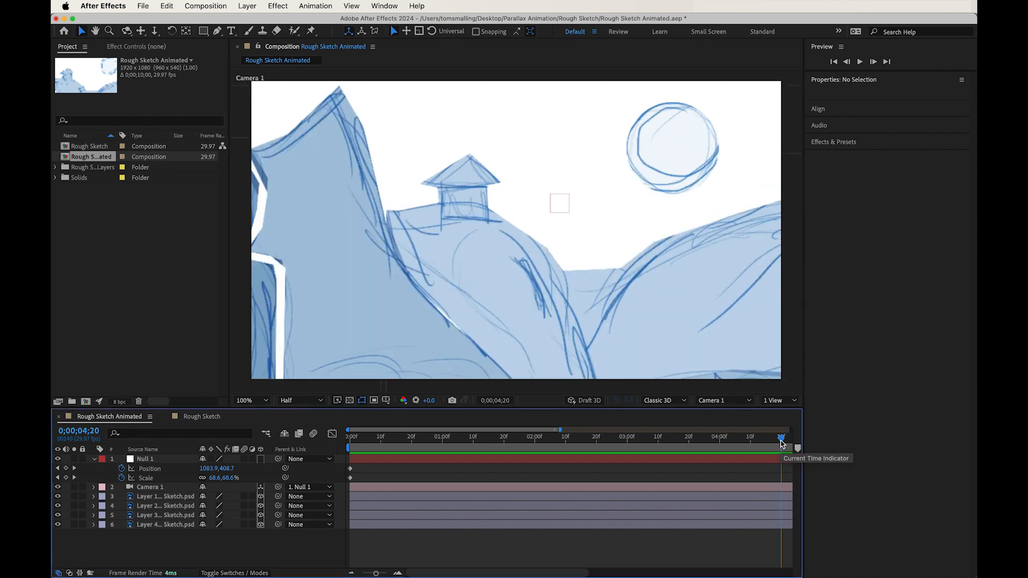
{"action": "left_click_drag", "start_coordinate": [782, 444], "coordinate": [350, 448]}
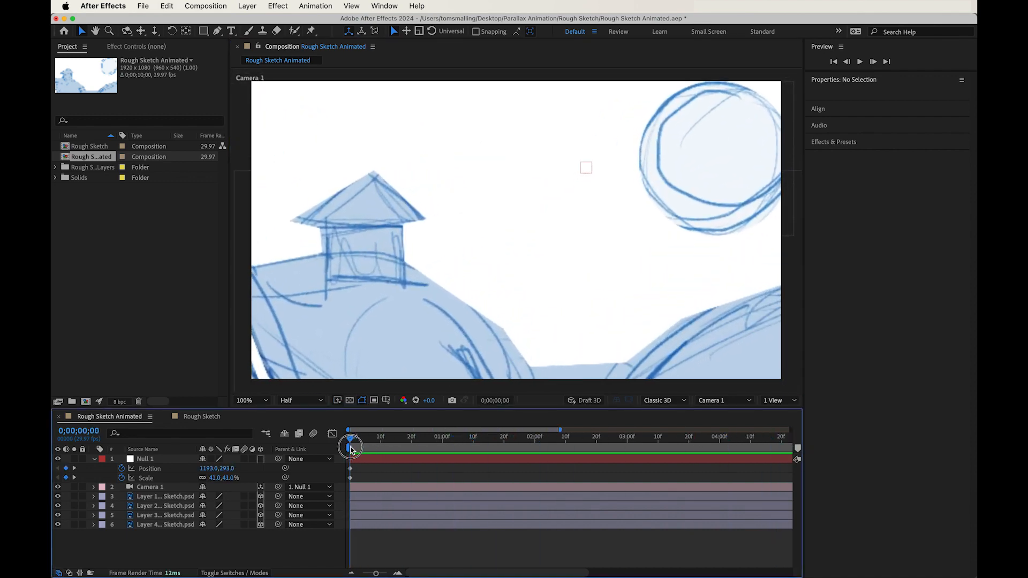
{"action": "key", "text": "space"}
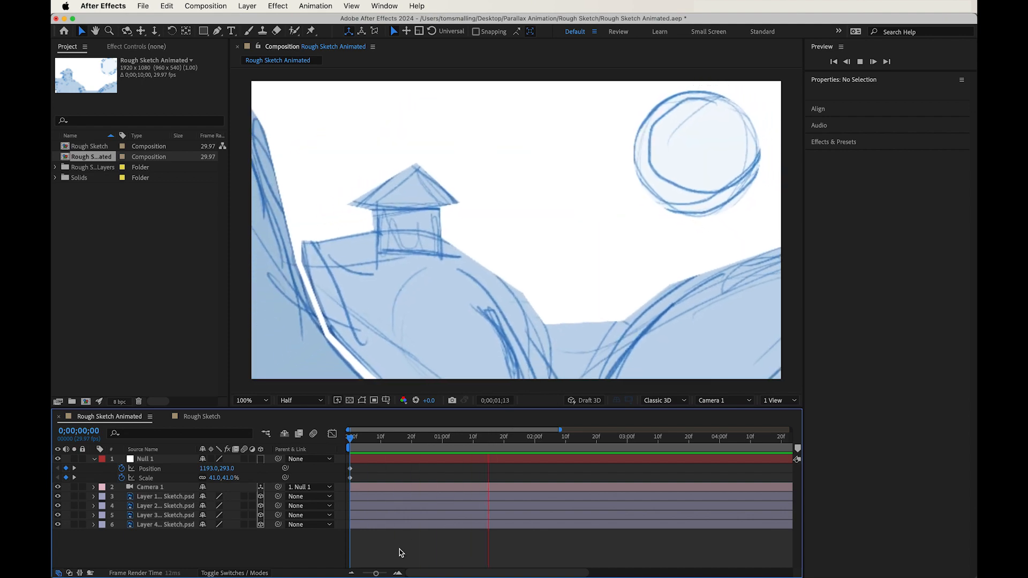
{"action": "key", "text": "space"}
Step: Fit the full ten-second timeline in view and scrub the camera move through to its final frame
{"action": "left_click_drag", "start_coordinate": [376, 573], "coordinate": [349, 574]}
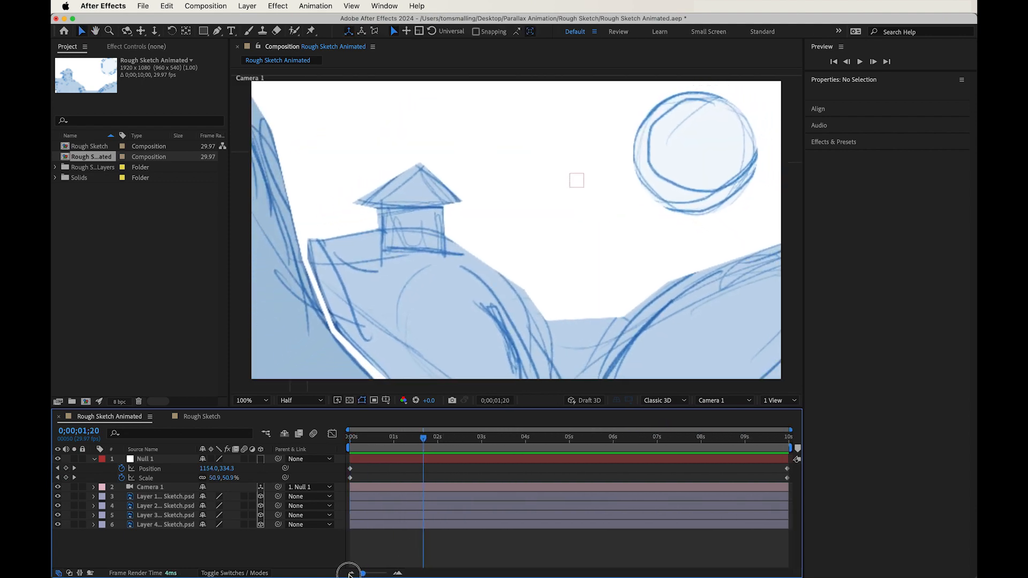
{"action": "left_click_drag", "start_coordinate": [473, 438], "coordinate": [606, 428]}
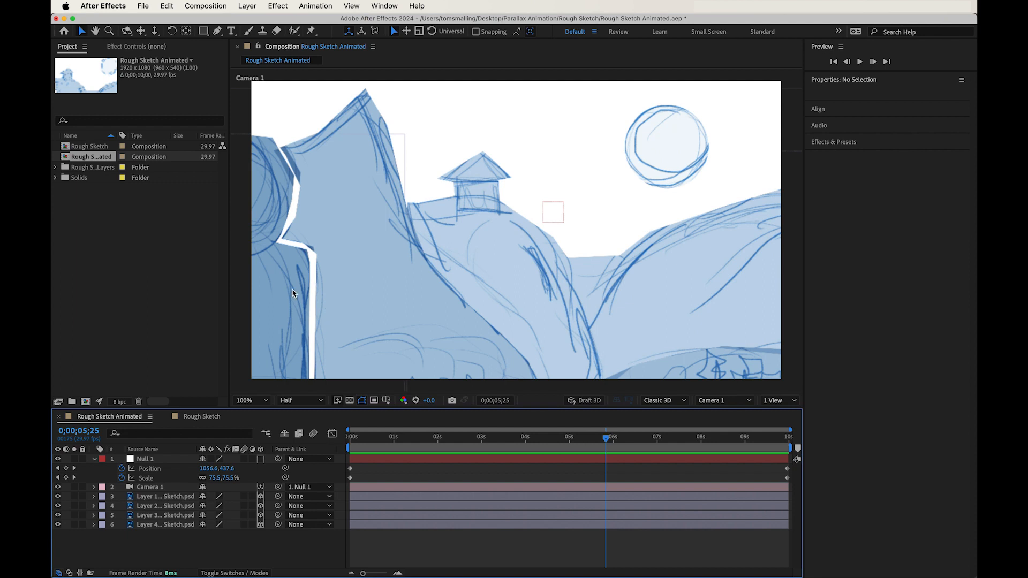
{"action": "left_click_drag", "start_coordinate": [605, 437], "coordinate": [807, 427]}
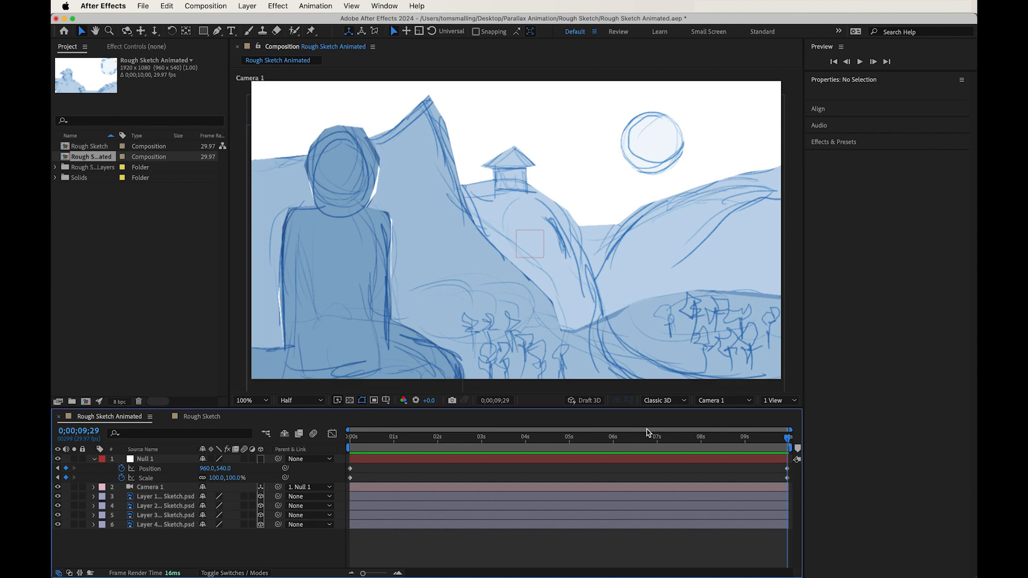
Step: Switch to Photoshop and create a new 3840 x 2160 px document at 72 ppi in RGB Color with a white background
{"action": "key", "text": "super+Tab"}
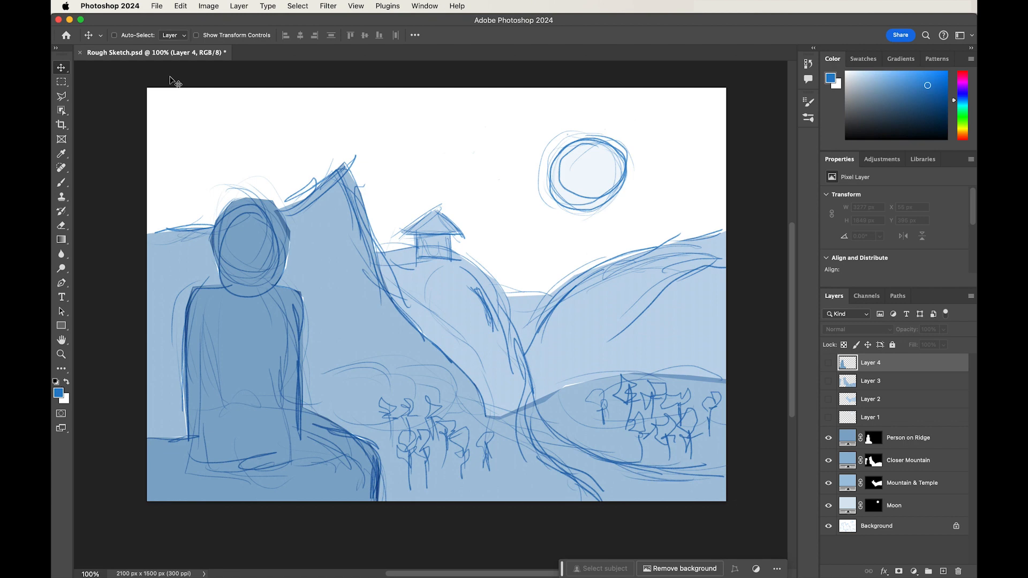
{"action": "left_click", "coordinate": [156, 7]}
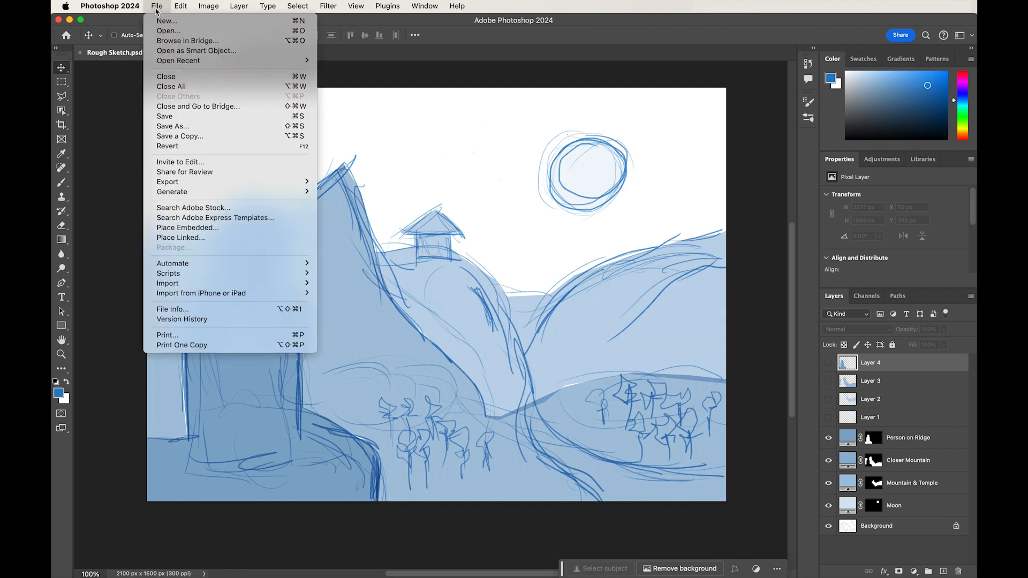
{"action": "left_click", "coordinate": [161, 21]}
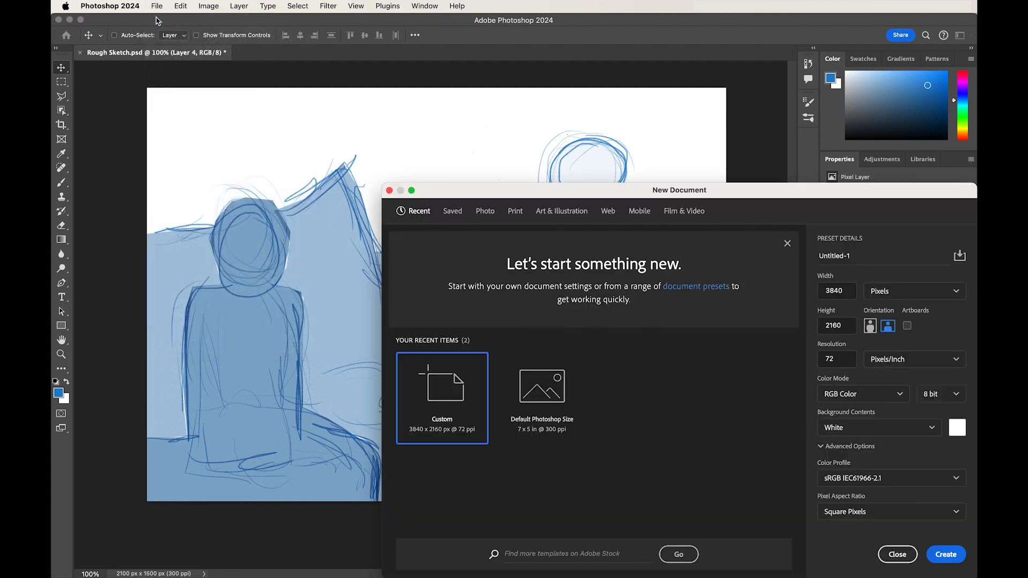
{"action": "left_click_drag", "start_coordinate": [570, 192], "coordinate": [340, 99]}
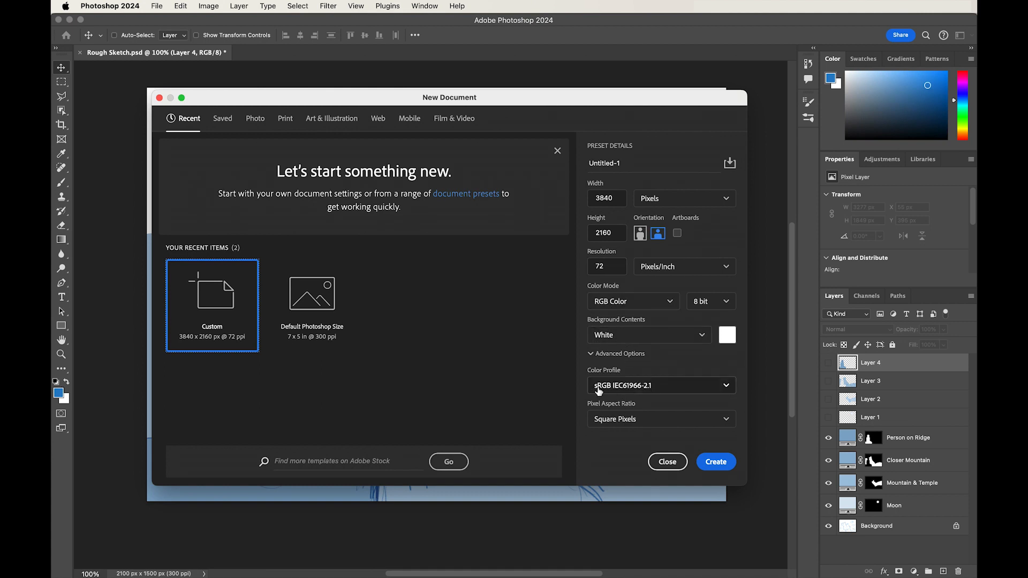
{"action": "left_click", "coordinate": [717, 464]}
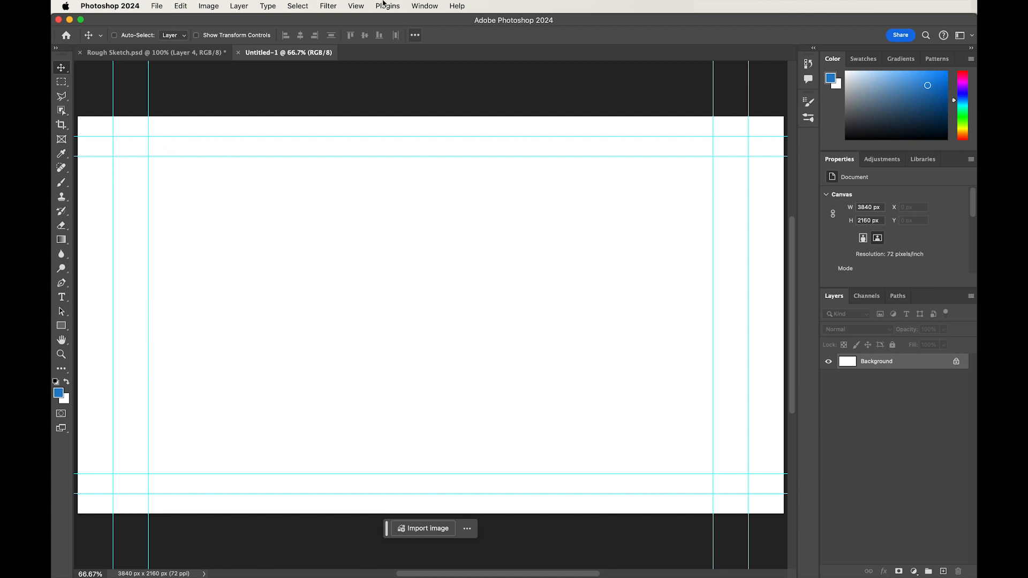
Step: Clear all guides from the new blank document
{"action": "left_click", "coordinate": [356, 7]}
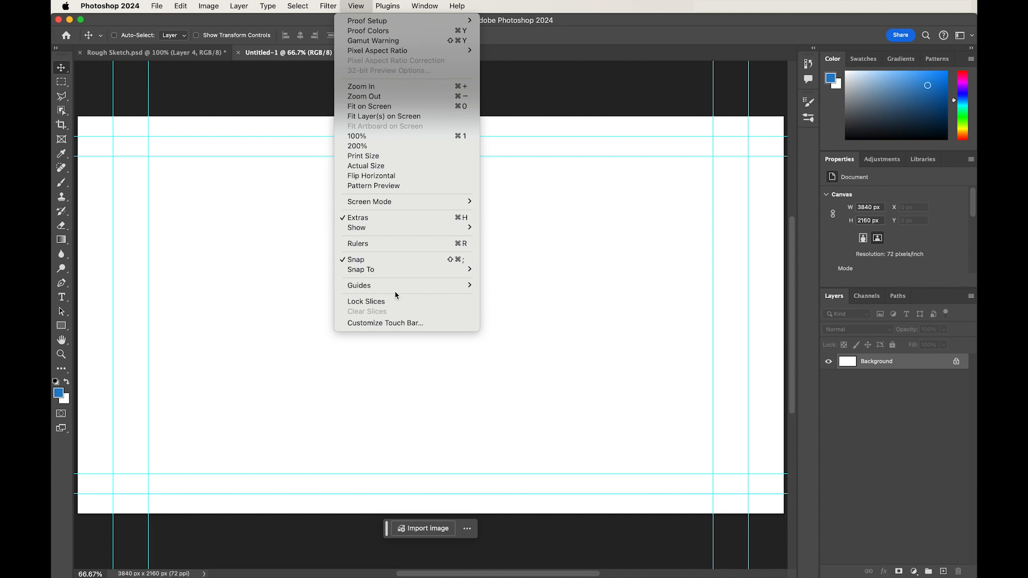
{"action": "mouse_move", "coordinate": [399, 290]}
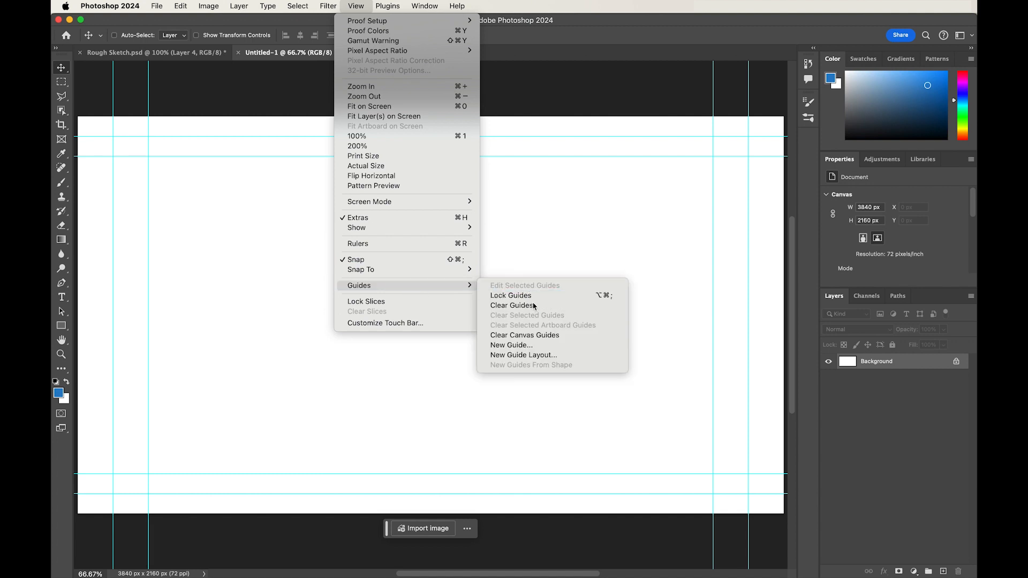
{"action": "left_click", "coordinate": [514, 305]}
{"action": "key", "text": "z"}
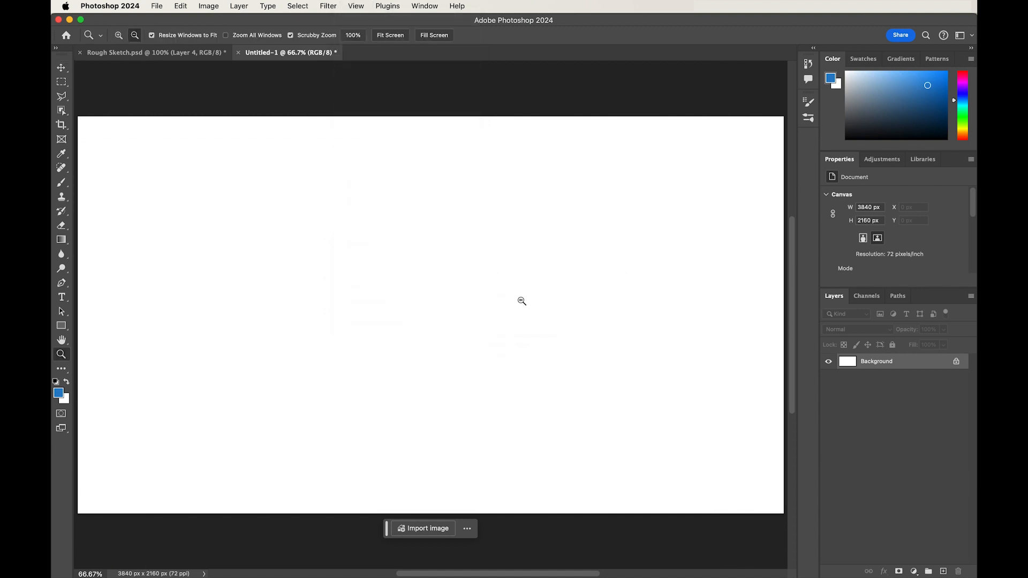
{"action": "left_click", "coordinate": [522, 298], "text": "alt"}
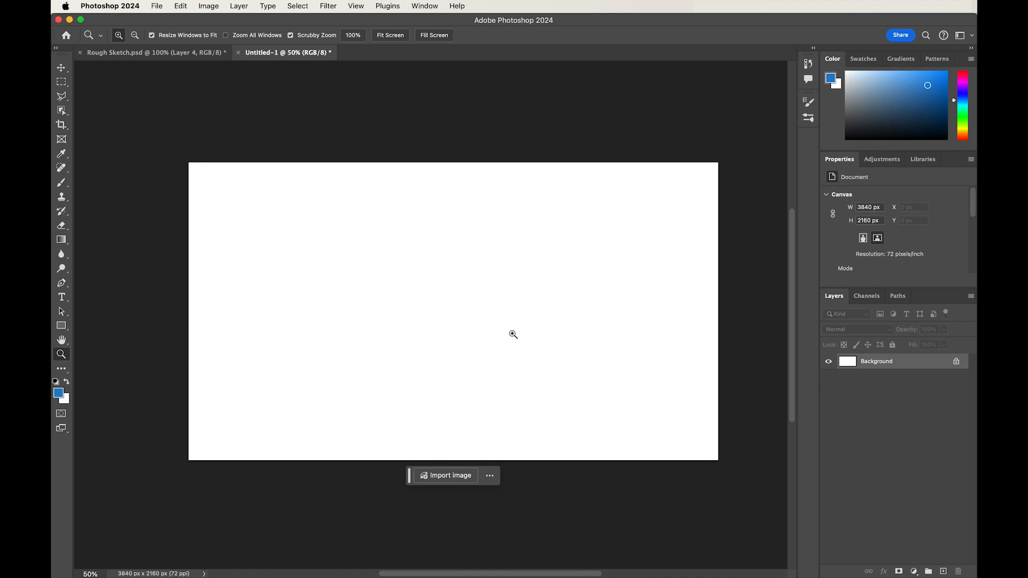
Step: Switch to Adobe Bridge and open the Milky Way night-sky photo from the Images folder in Photoshop
{"action": "mouse_move", "coordinate": [407, 576]}
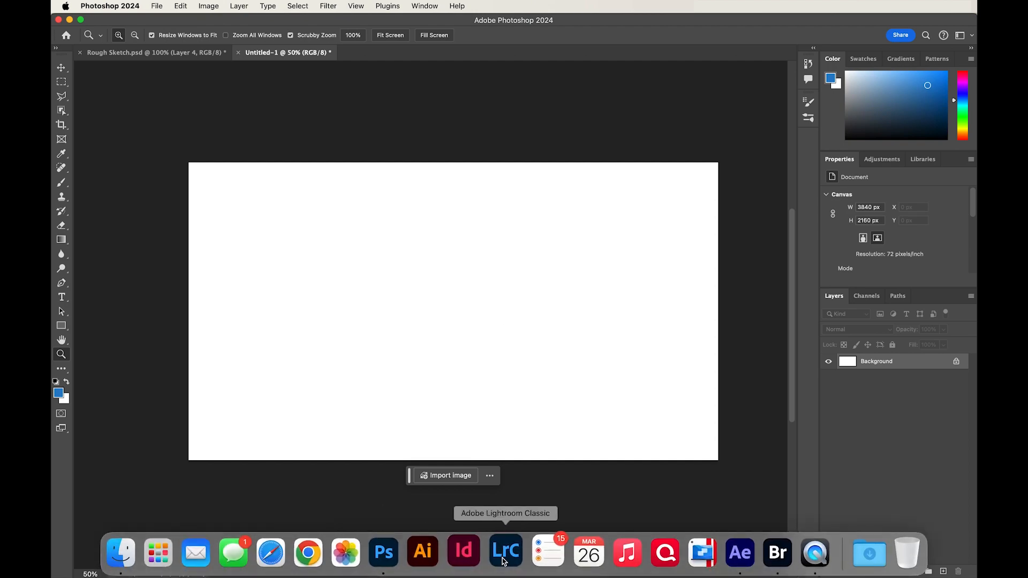
{"action": "key", "text": "super+Tab"}
{"action": "key", "text": "super+Tab"}
{"action": "key", "text": "super+Tab"}
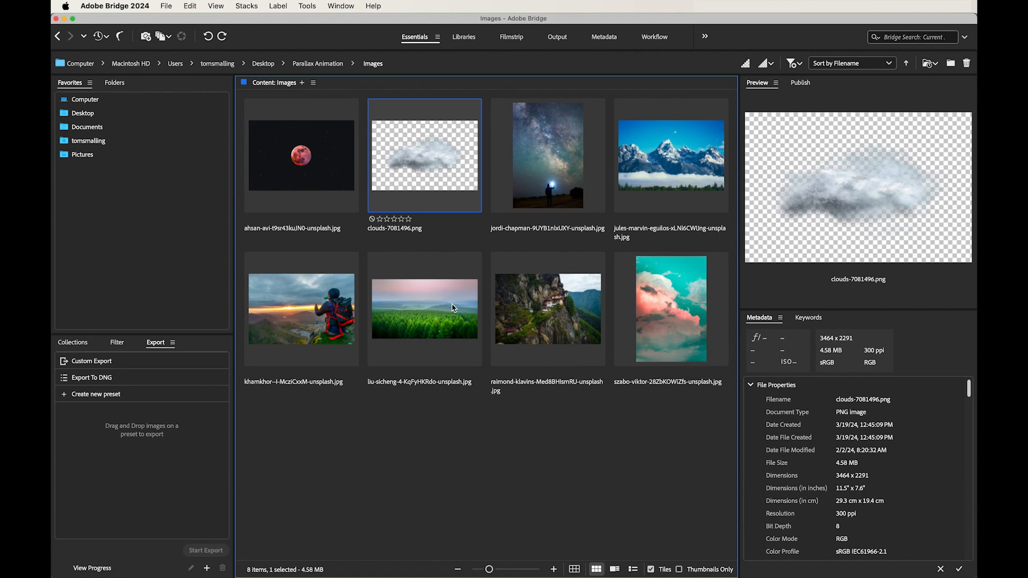
{"action": "left_click", "coordinate": [542, 170]}
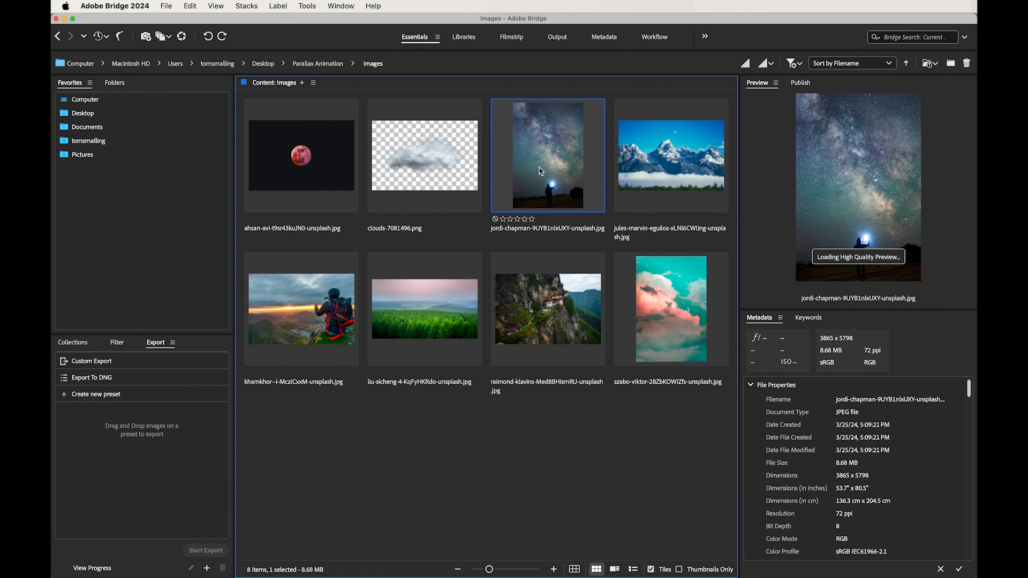
{"action": "double_click", "coordinate": [532, 171]}
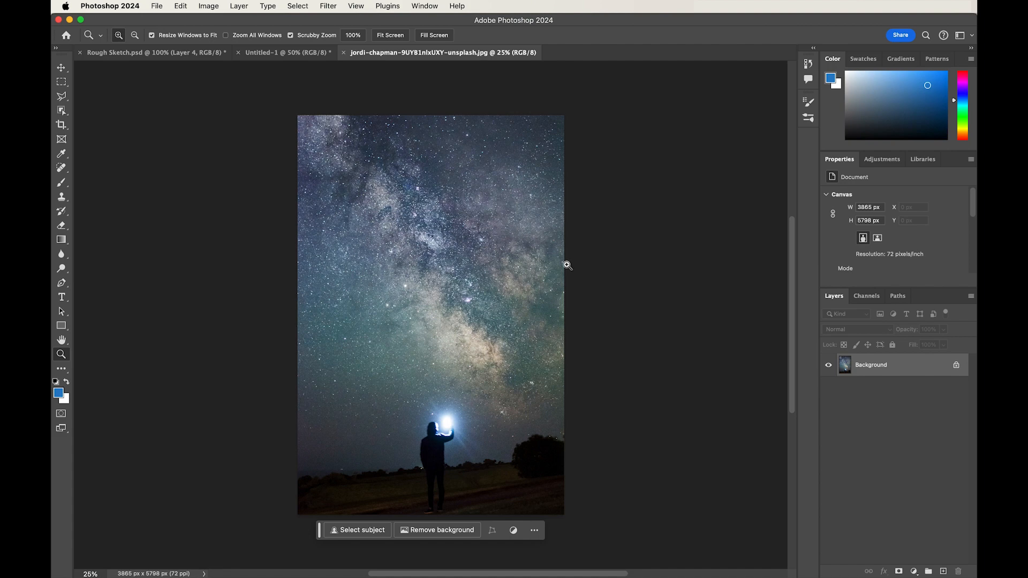
Step: Copy the night-sky photo into Untitled-1 with the Move tool and close Rough Sketch.psd without saving
{"action": "left_click", "coordinate": [61, 68]}
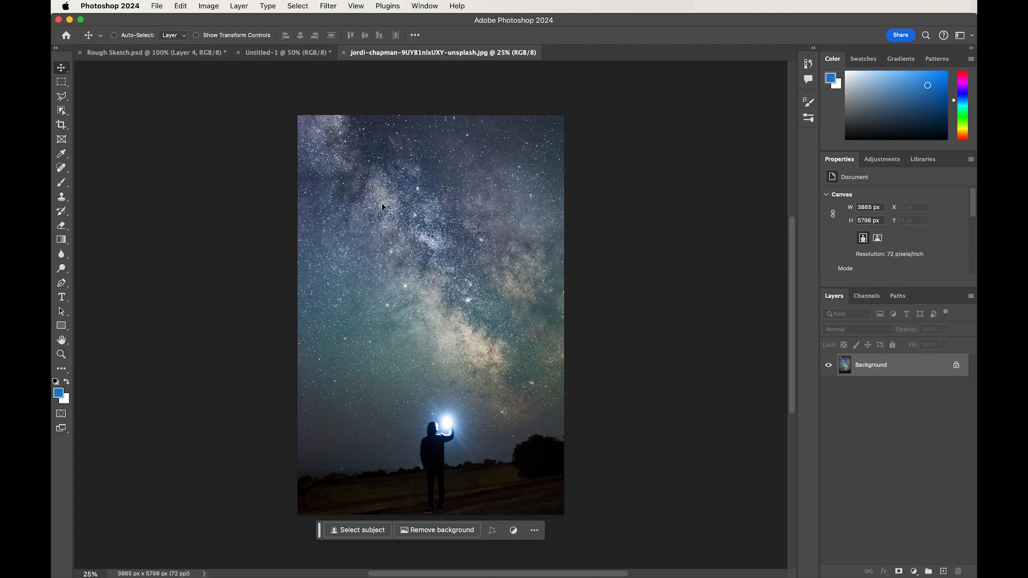
{"action": "left_click_drag", "start_coordinate": [381, 208], "coordinate": [443, 270]}
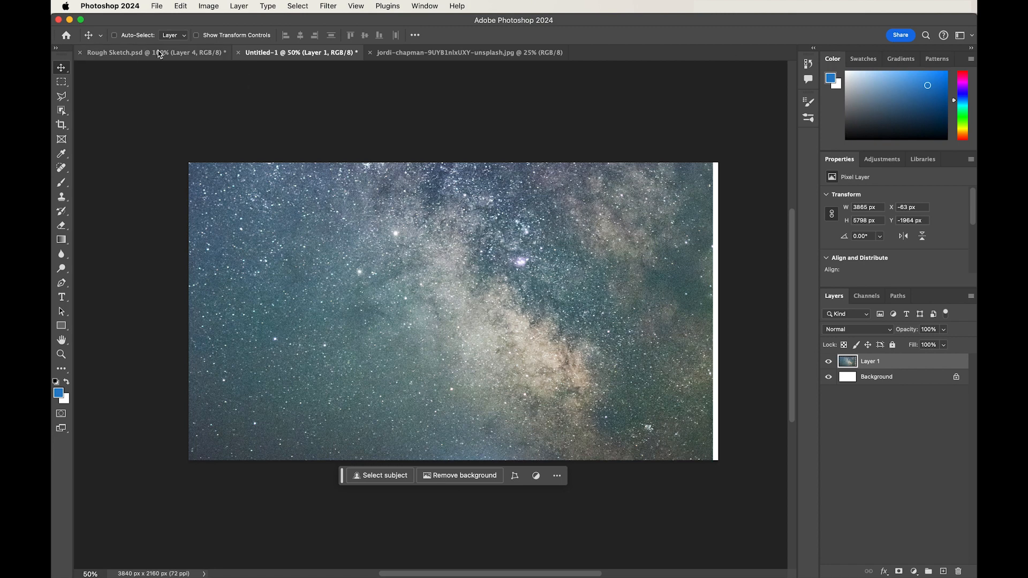
{"action": "left_click", "coordinate": [81, 53]}
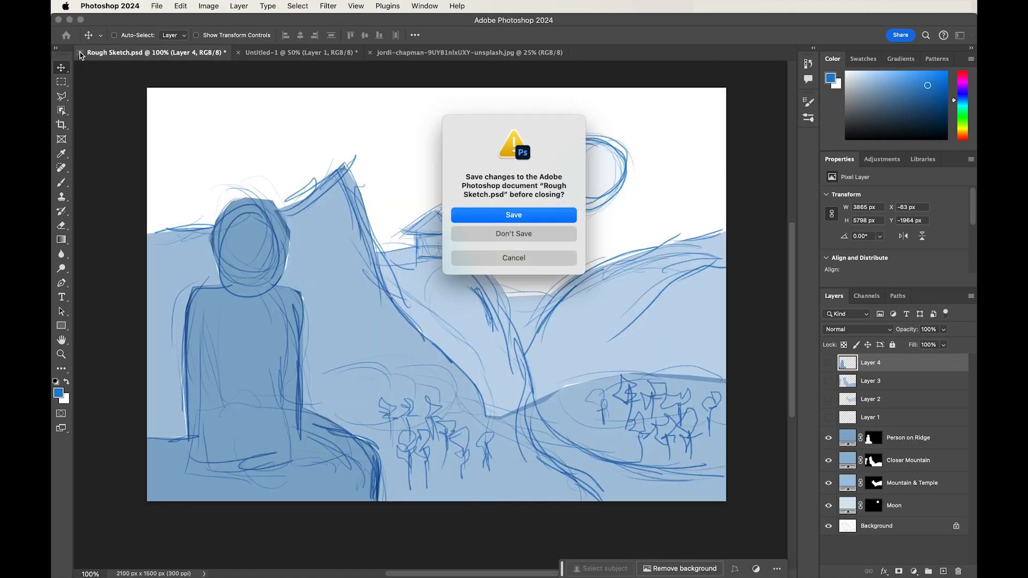
{"action": "left_click", "coordinate": [534, 235]}
Step: Shift the night-sky layer to X 0 px so it covers the canvas width, and convert it to a Smart Object
{"action": "left_click_drag", "start_coordinate": [509, 281], "coordinate": [520, 284]}
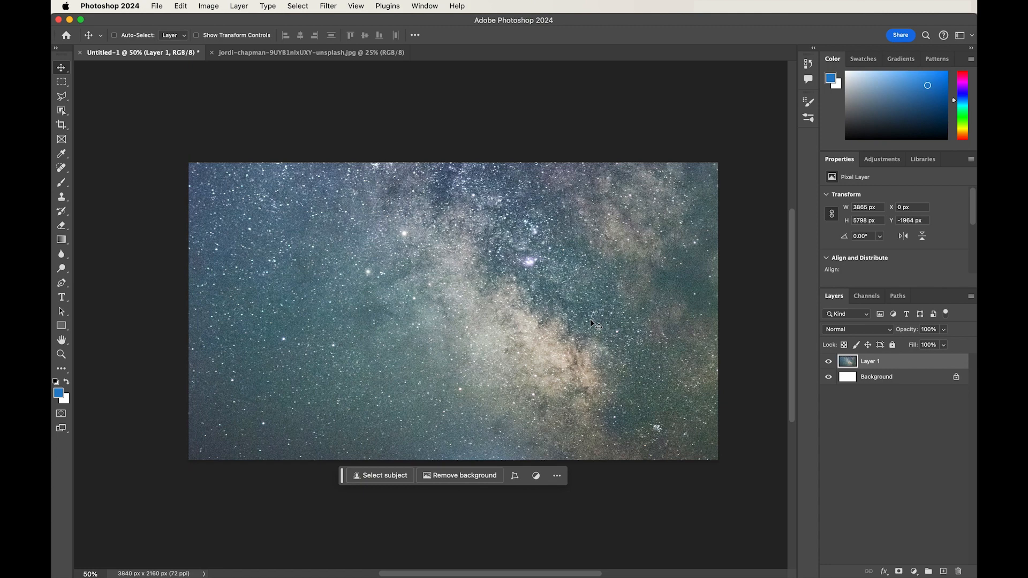
{"action": "right_click", "coordinate": [891, 366]}
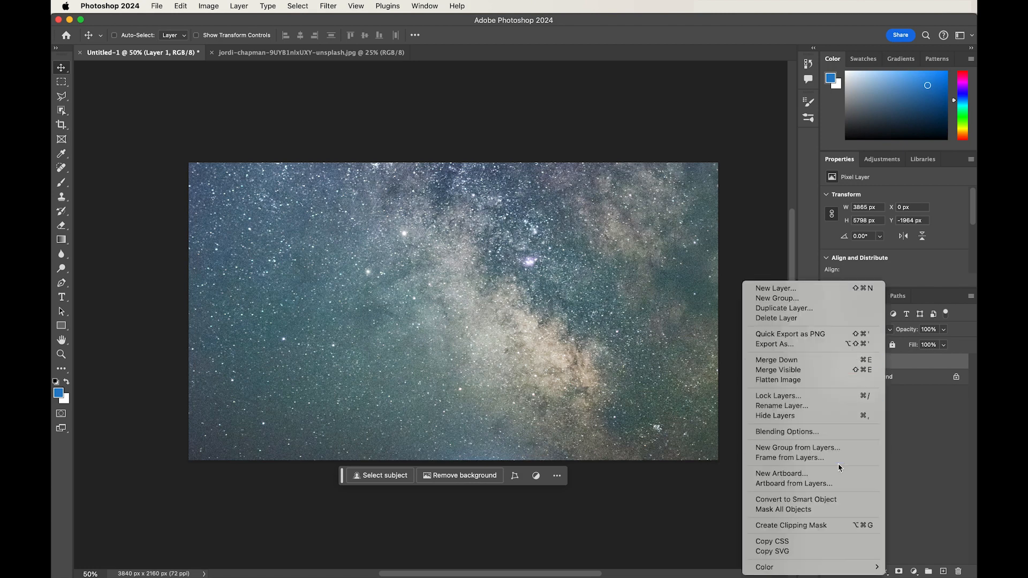
{"action": "left_click", "coordinate": [831, 501]}
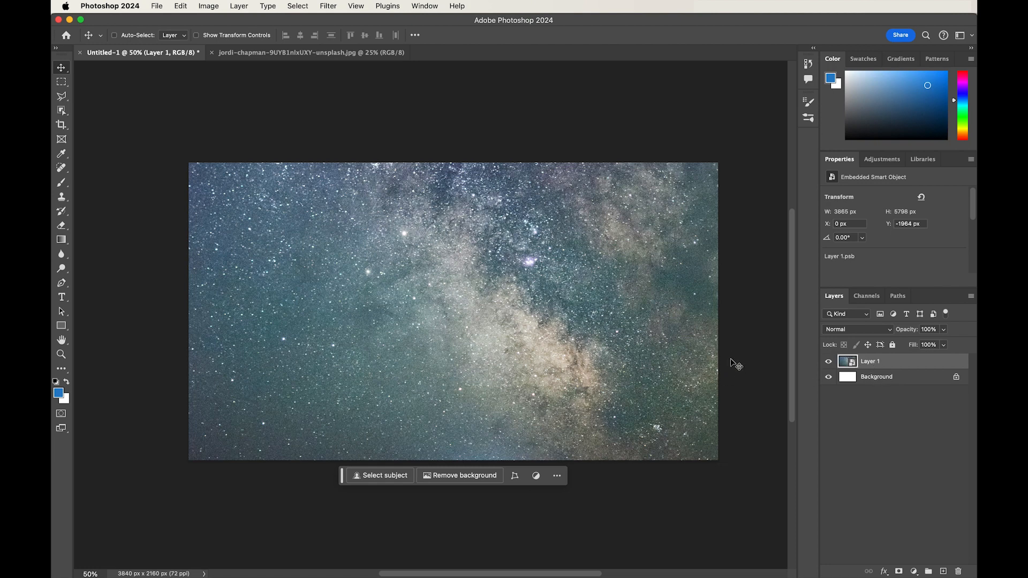
Step: Move the night-sky Smart Object down to about Y -1188 px, keeping it at X 0 px and 100% scale
{"action": "key", "text": "super"}
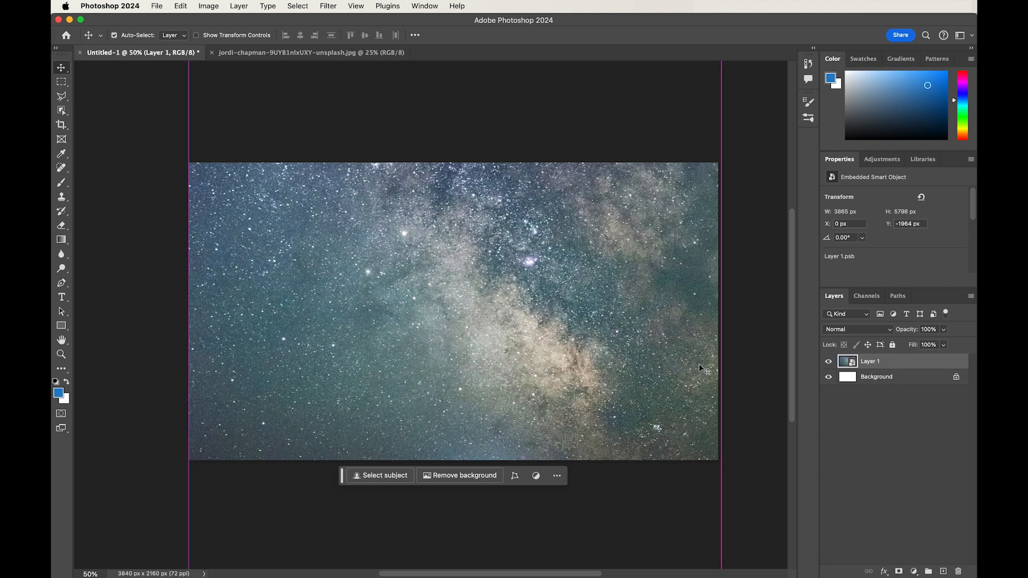
{"action": "key", "text": "super+t"}
{"action": "left_click_drag", "start_coordinate": [633, 280], "coordinate": [633, 321]}
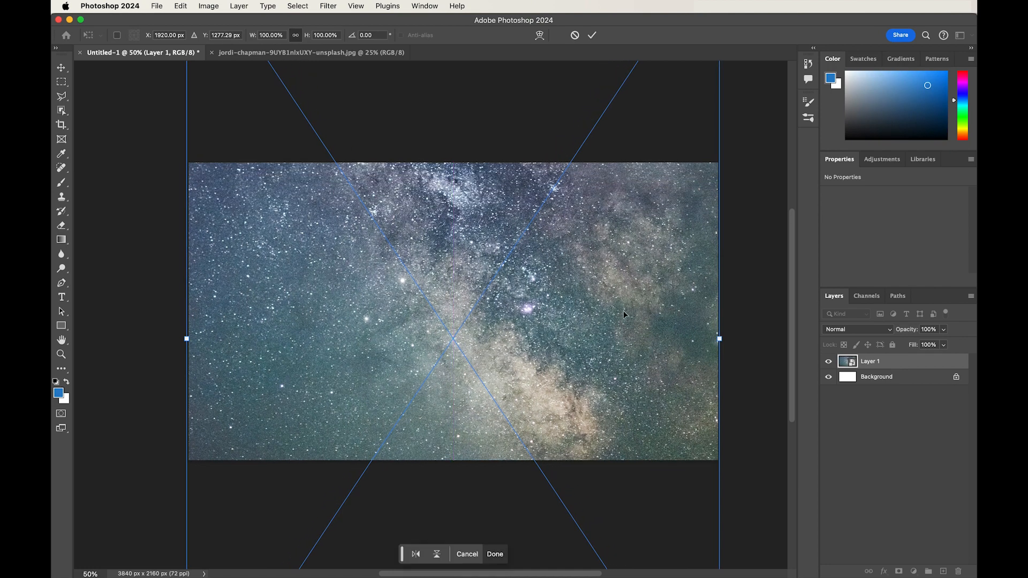
{"action": "key", "text": "Return"}
{"action": "left_click_drag", "start_coordinate": [622, 309], "coordinate": [611, 337]}
{"action": "key", "text": "Down"}
{"action": "key", "text": "Down"}
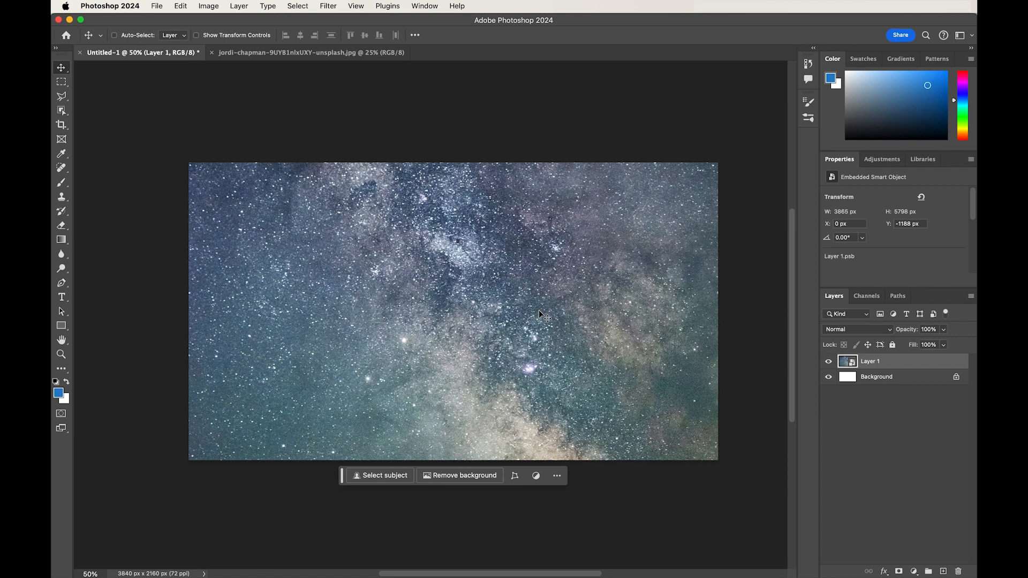
Step: Add a Gradient fill layer directly above the Background layer, keeping the name Gradient Fill 1, Normal mode and 100% opacity
{"action": "left_click", "coordinate": [867, 378]}
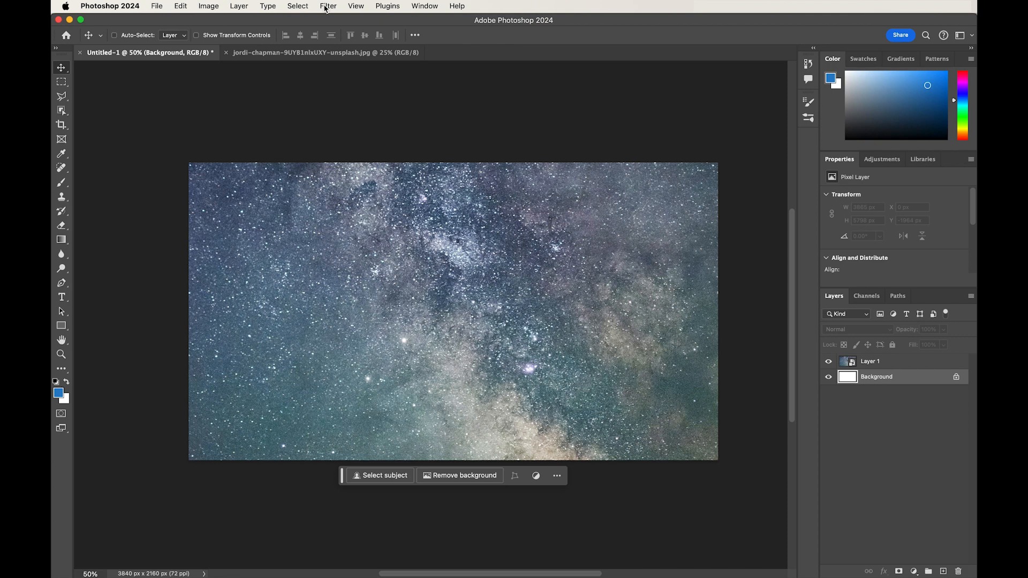
{"action": "left_click", "coordinate": [299, 6]}
{"action": "mouse_move", "coordinate": [239, 6]}
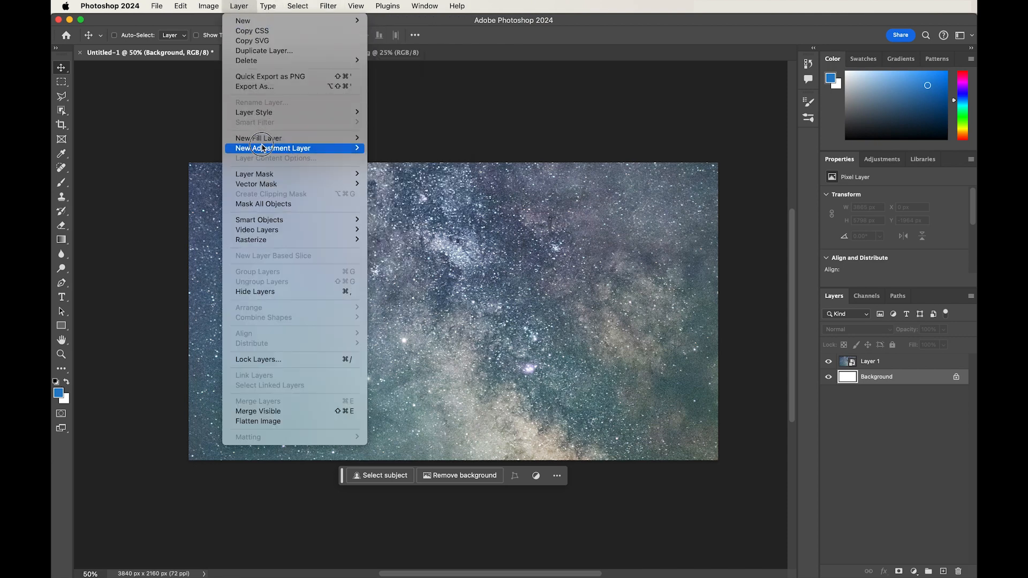
{"action": "mouse_move", "coordinate": [263, 142]}
{"action": "left_click", "coordinate": [396, 147]}
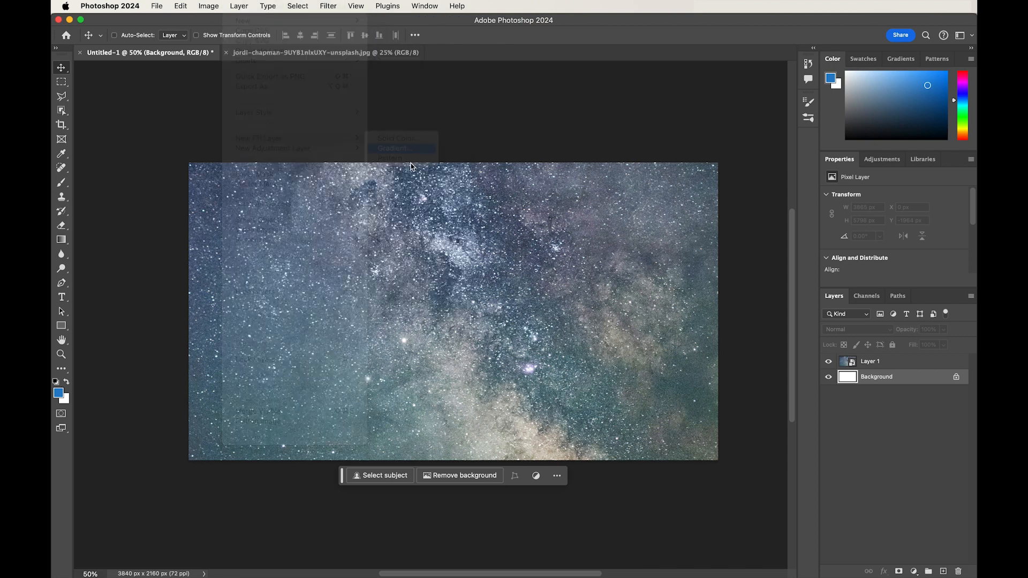
{"action": "left_click", "coordinate": [853, 381]}
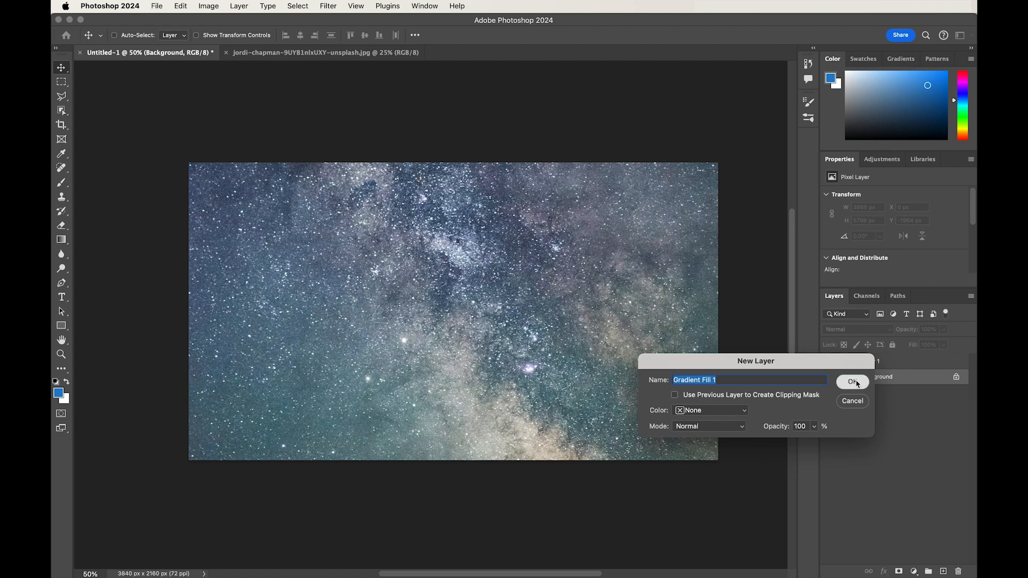
Step: Edit the fill's gradient and set its start colour stop to a muted dark blue sampled from the upper-left of the night sky
{"action": "left_click", "coordinate": [470, 240]}
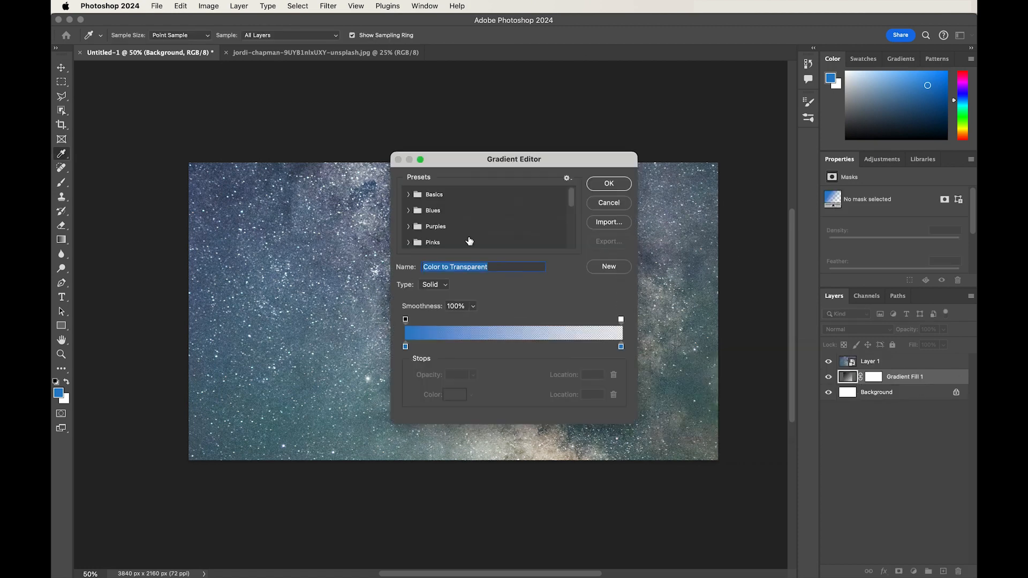
{"action": "left_click", "coordinate": [405, 347]}
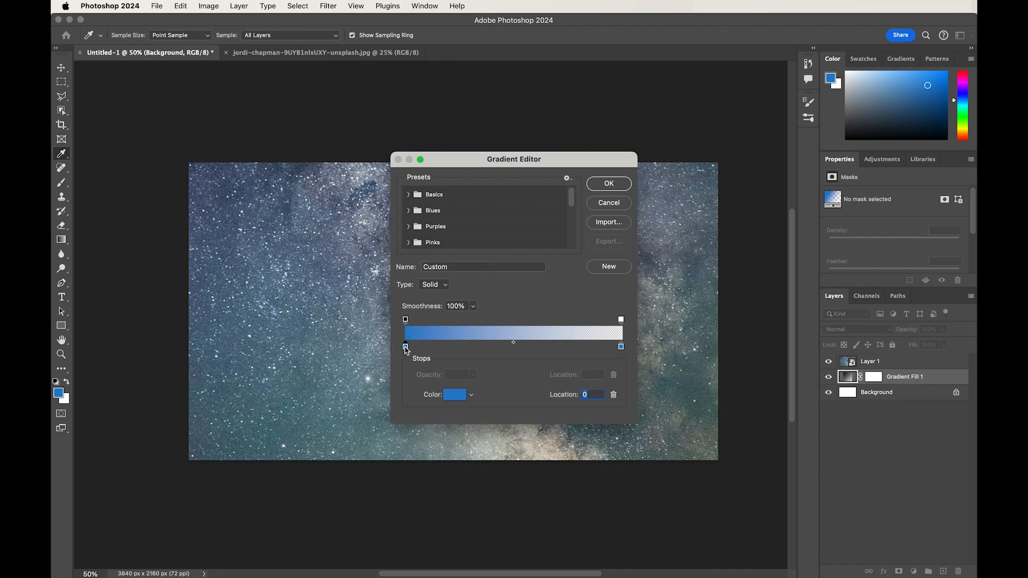
{"action": "left_click", "coordinate": [455, 399]}
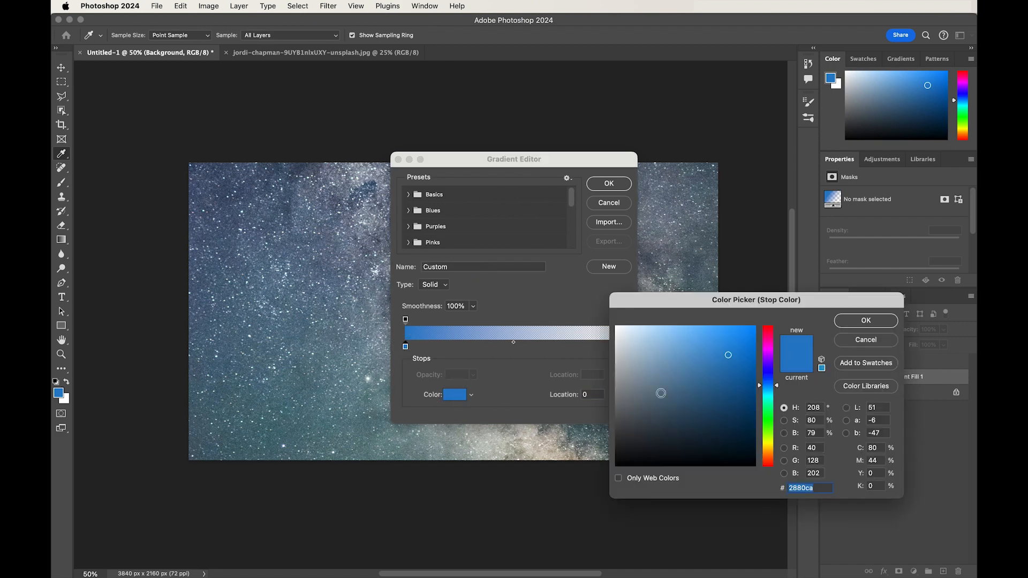
{"action": "left_click", "coordinate": [306, 173]}
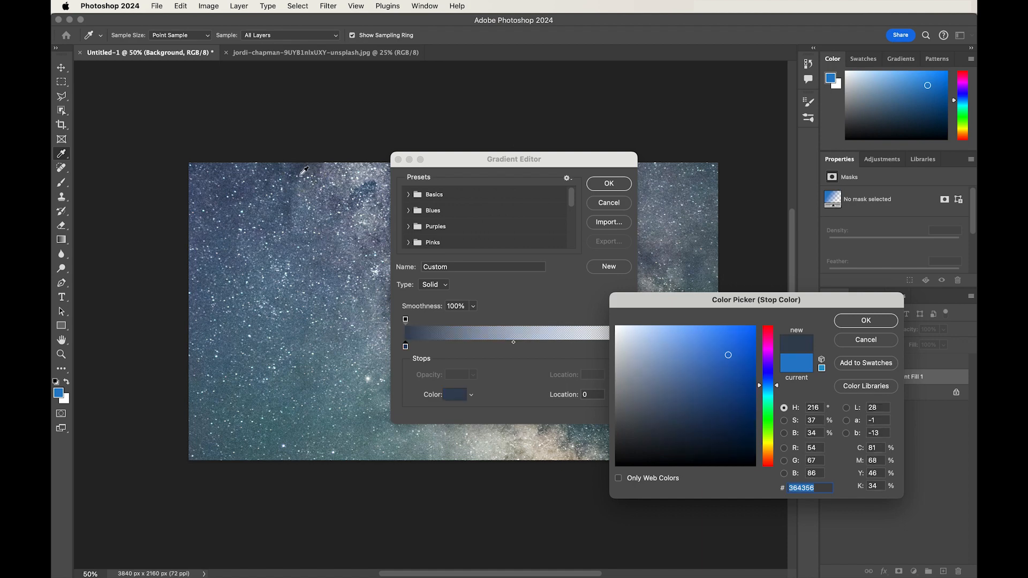
{"action": "left_click", "coordinate": [301, 178]}
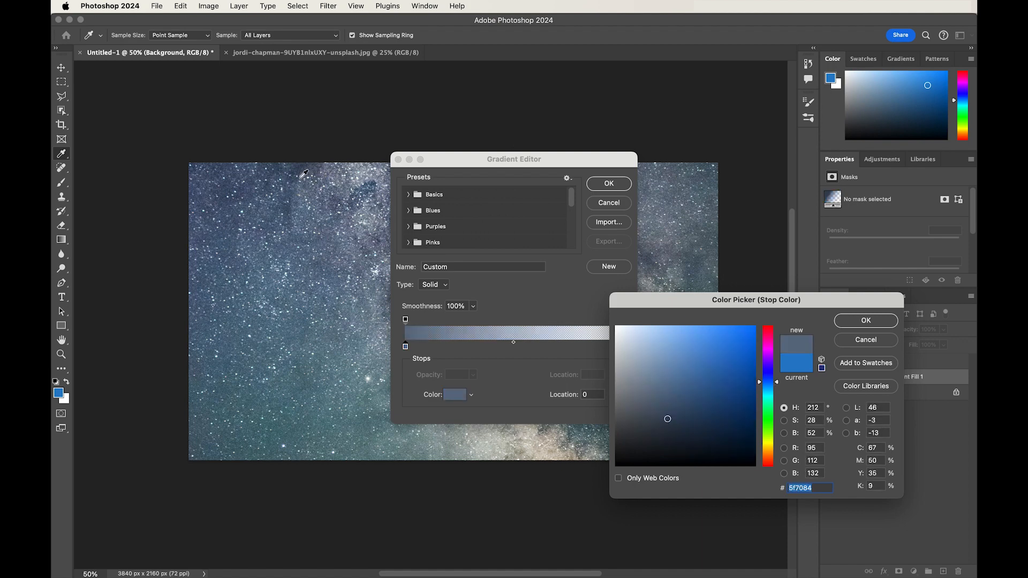
{"action": "left_click", "coordinate": [220, 199]}
{"action": "left_click", "coordinate": [859, 322]}
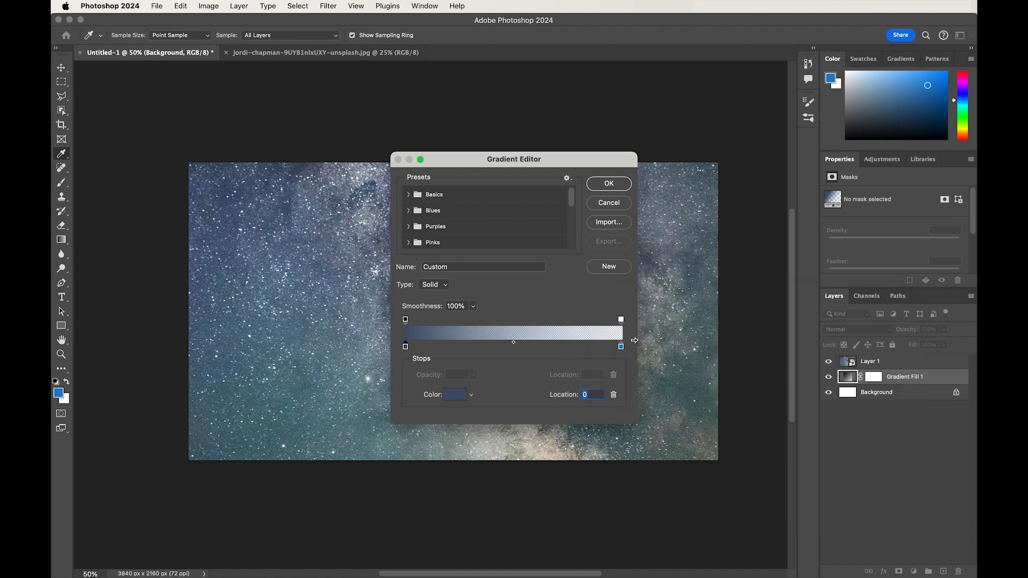
Step: Set the gradient's end colour stop to the dark navy 132136, starting from a blue sampled at the top of the night sky
{"action": "left_click", "coordinate": [621, 348]}
{"action": "double_click", "coordinate": [621, 348]}
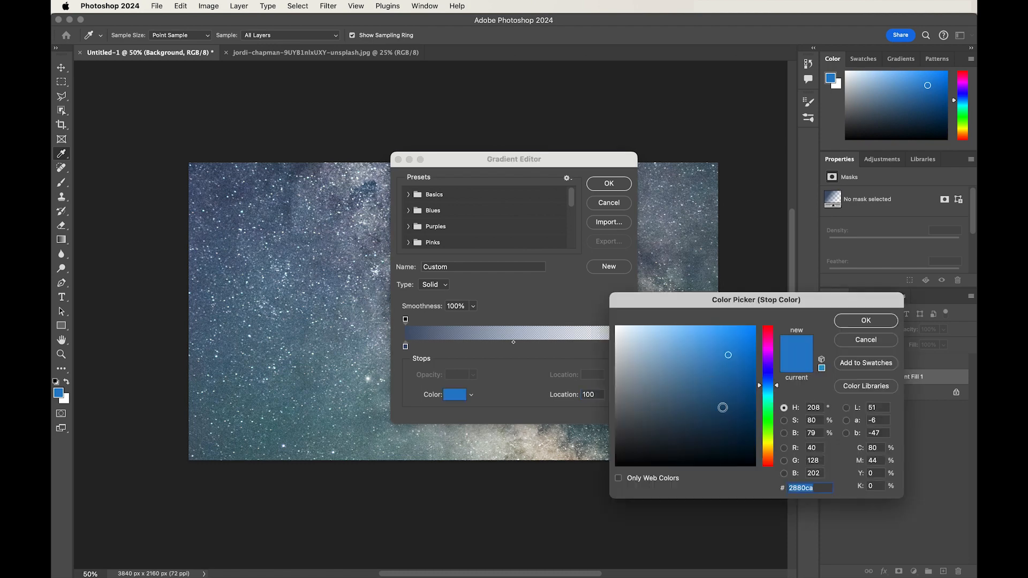
{"action": "left_click", "coordinate": [724, 420]}
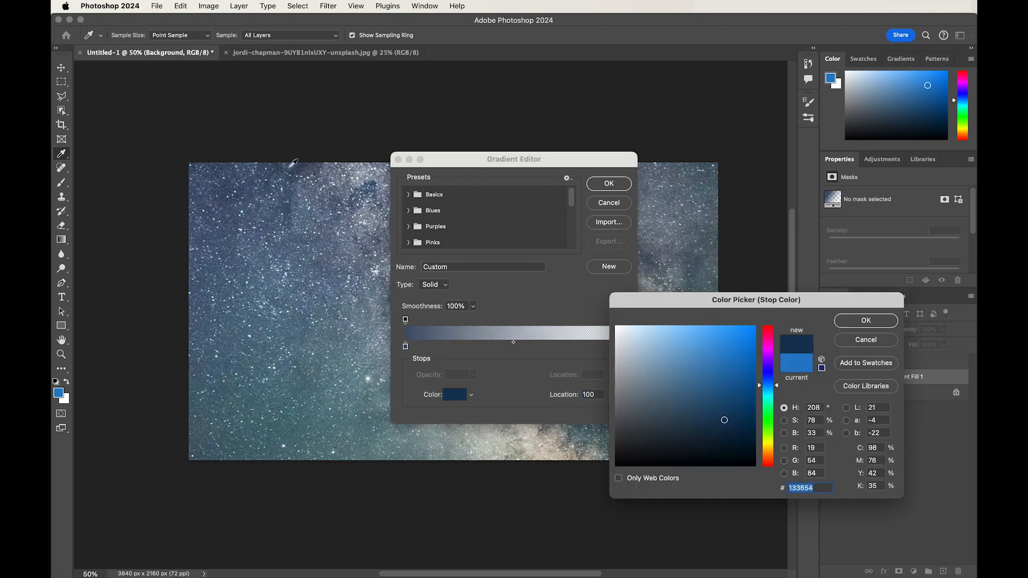
{"action": "left_click", "coordinate": [291, 166]}
{"action": "left_click_drag", "start_coordinate": [671, 406], "coordinate": [707, 436]}
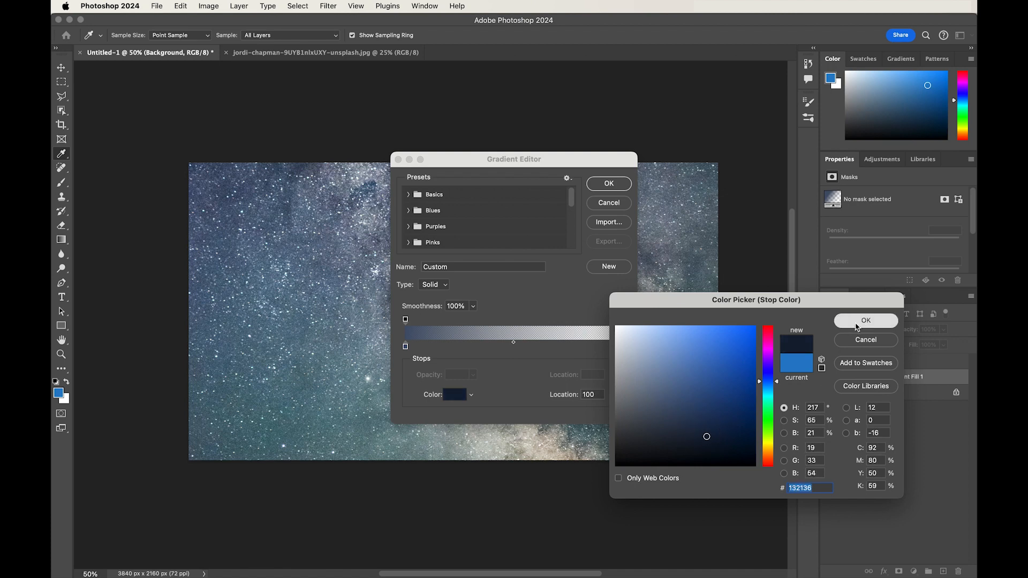
{"action": "left_click", "coordinate": [858, 321]}
Step: Set the gradient's end opacity stop to 100% and apply the gradient fill
{"action": "left_click", "coordinate": [622, 320]}
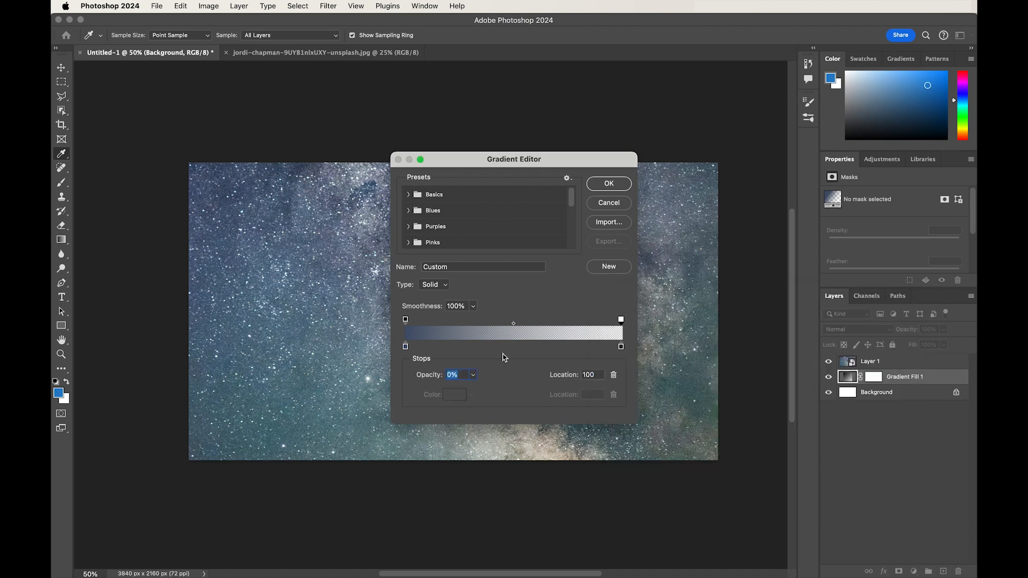
{"action": "left_click", "coordinate": [473, 375]}
{"action": "left_click_drag", "start_coordinate": [513, 393], "coordinate": [551, 386]}
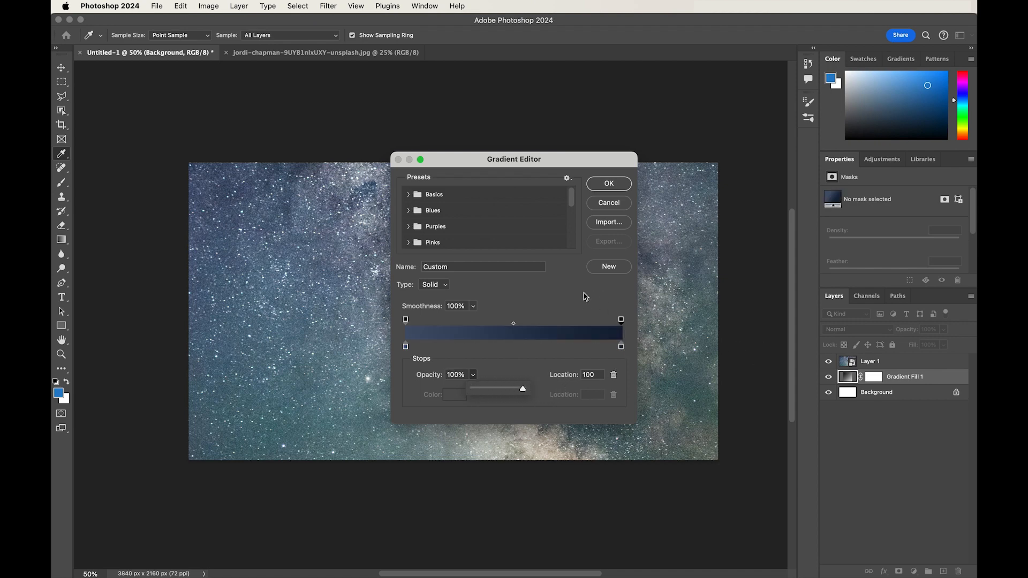
{"action": "left_click", "coordinate": [598, 182]}
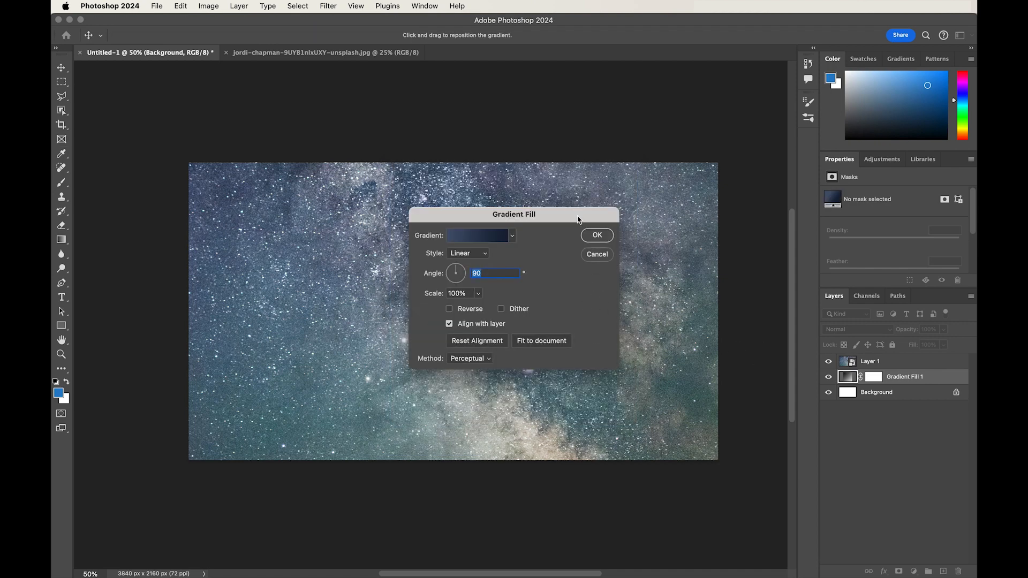
{"action": "left_click", "coordinate": [597, 235]}
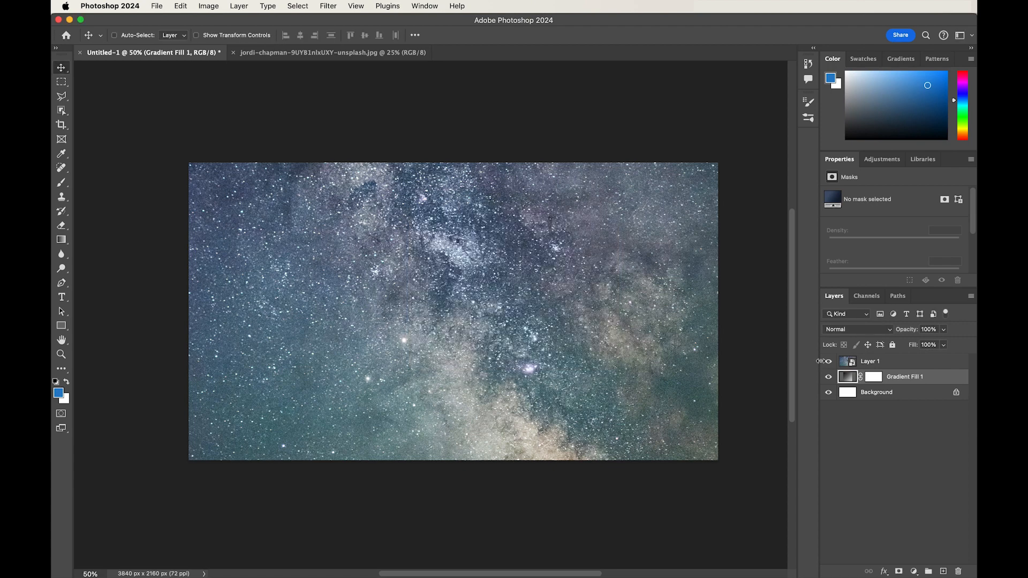
Step: Hide the night-sky layer and reverse the gradient fill so the lighter blue is at the top of the canvas
{"action": "left_click", "coordinate": [829, 361]}
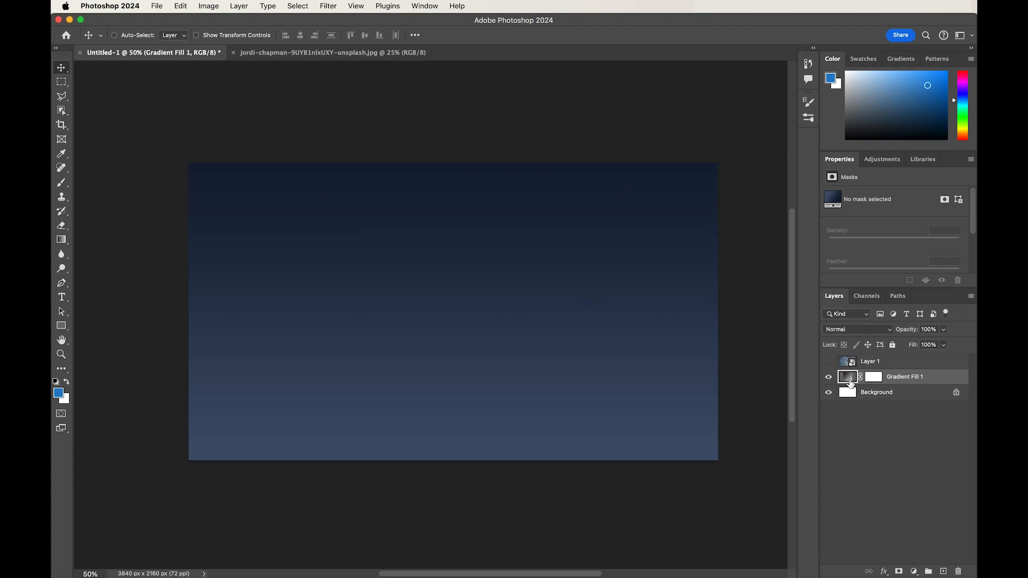
{"action": "double_click", "coordinate": [847, 378]}
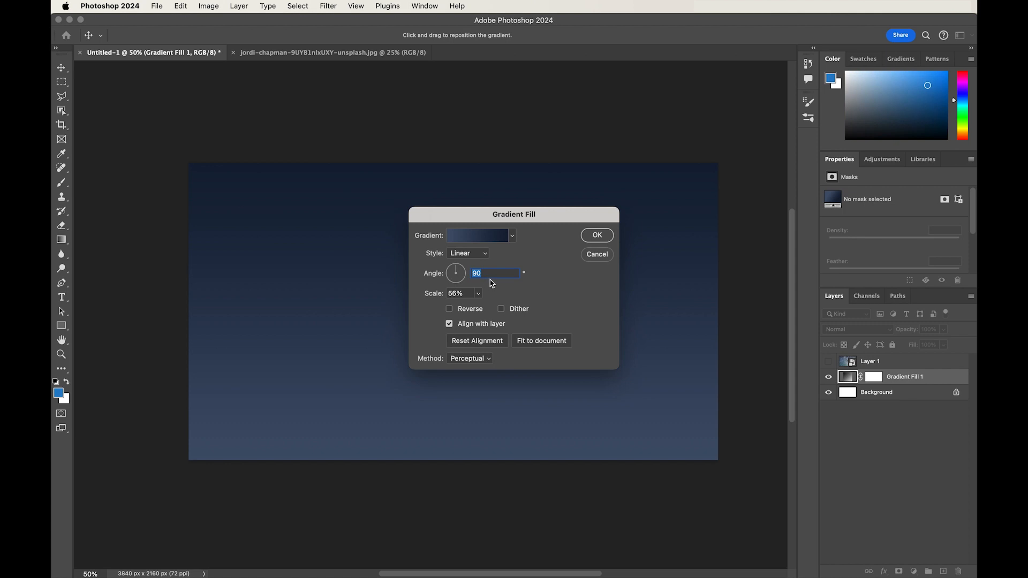
{"action": "left_click", "coordinate": [471, 311]}
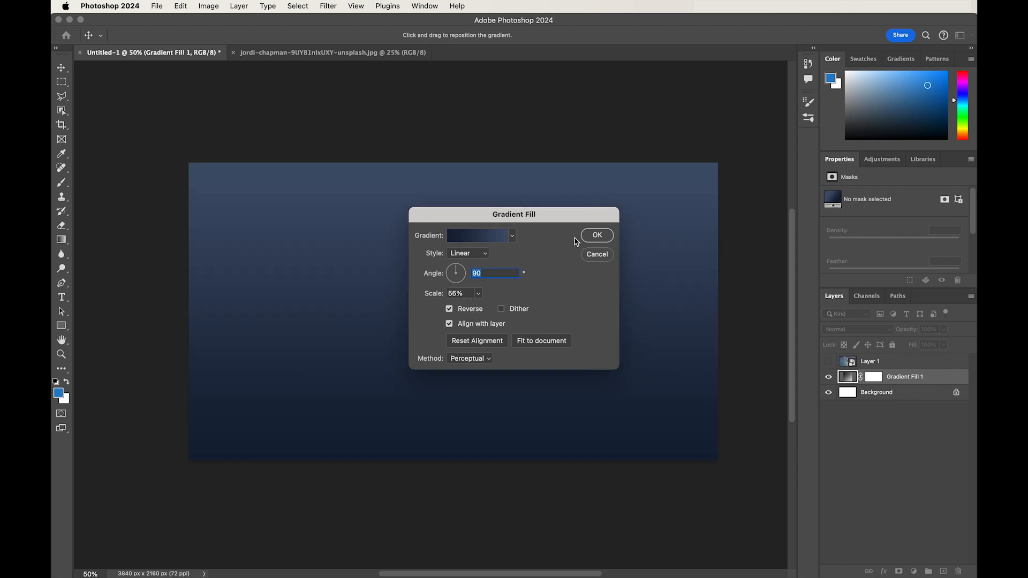
{"action": "left_click", "coordinate": [605, 241]}
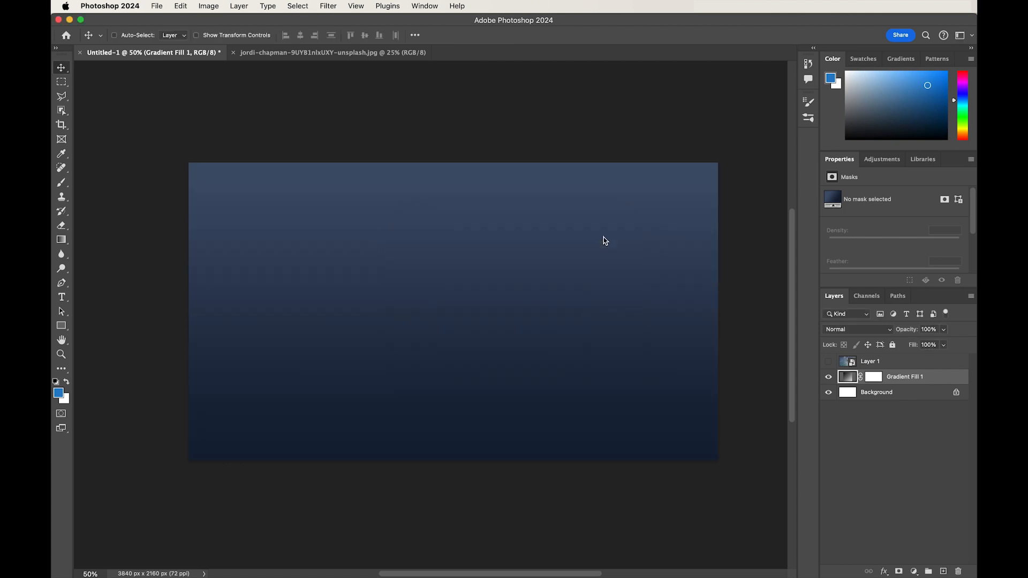
Step: Show the night-sky layer again, preview the blend modes on it and set its blend mode to Linear Light
{"action": "left_click", "coordinate": [828, 361]}
{"action": "left_click", "coordinate": [848, 362]}
{"action": "left_click", "coordinate": [852, 330]}
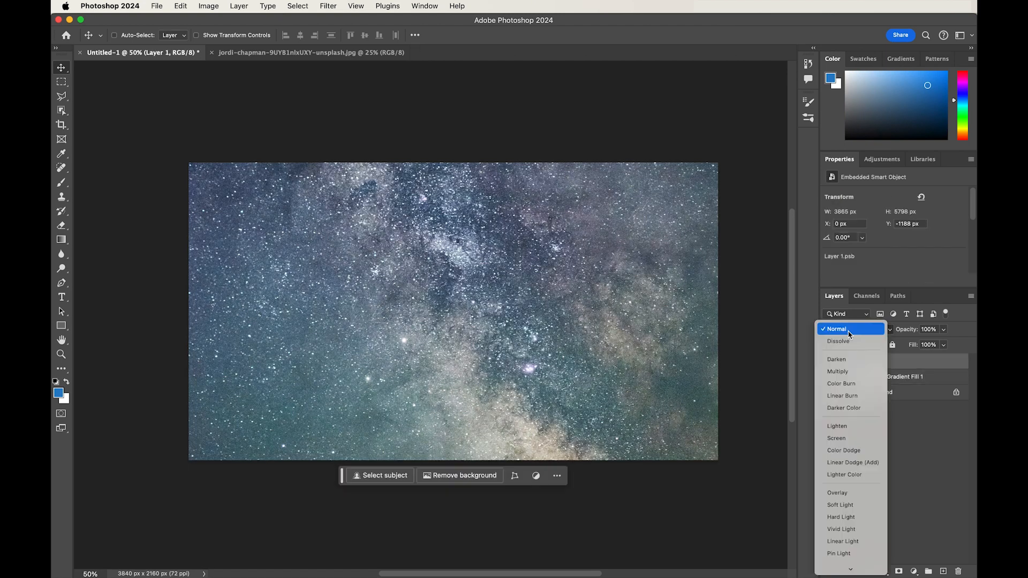
{"action": "key", "text": "Down"}
{"action": "key", "text": "Down"}
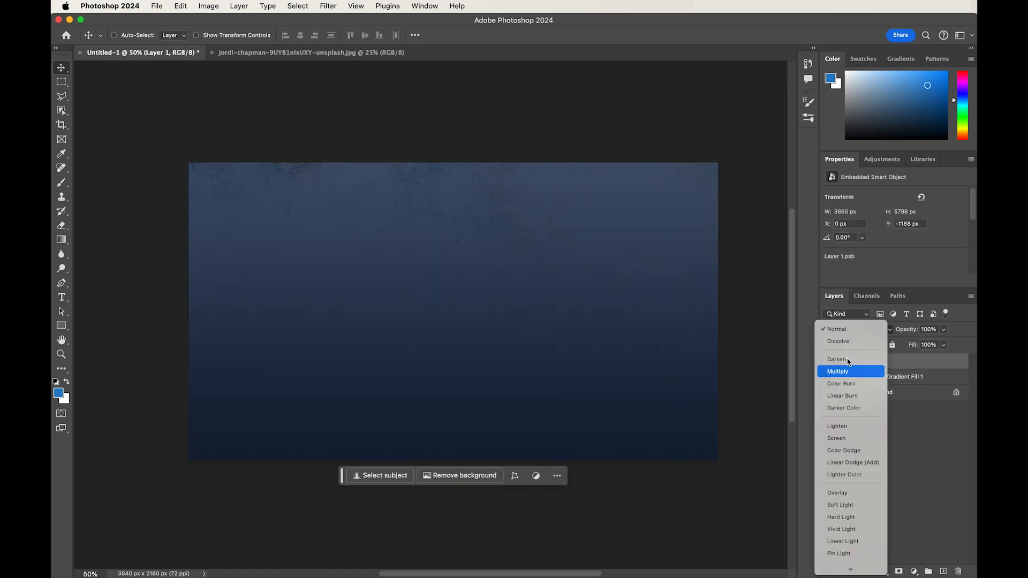
{"action": "key", "text": "Down"}
{"action": "key", "text": "Down"}
{"action": "key", "text": "Down"}
{"action": "key", "text": "Down"}
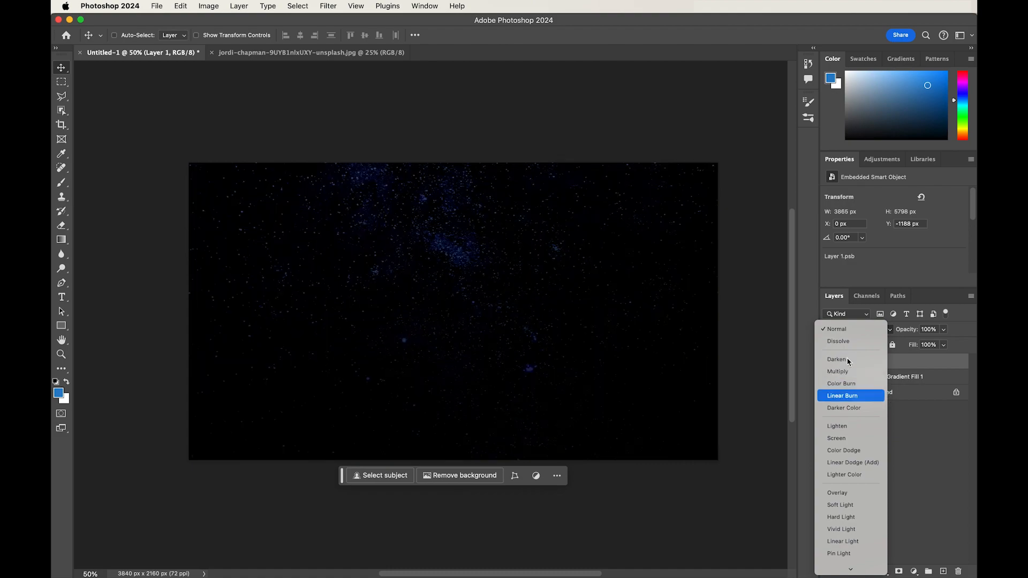
{"action": "key", "text": "Down"}
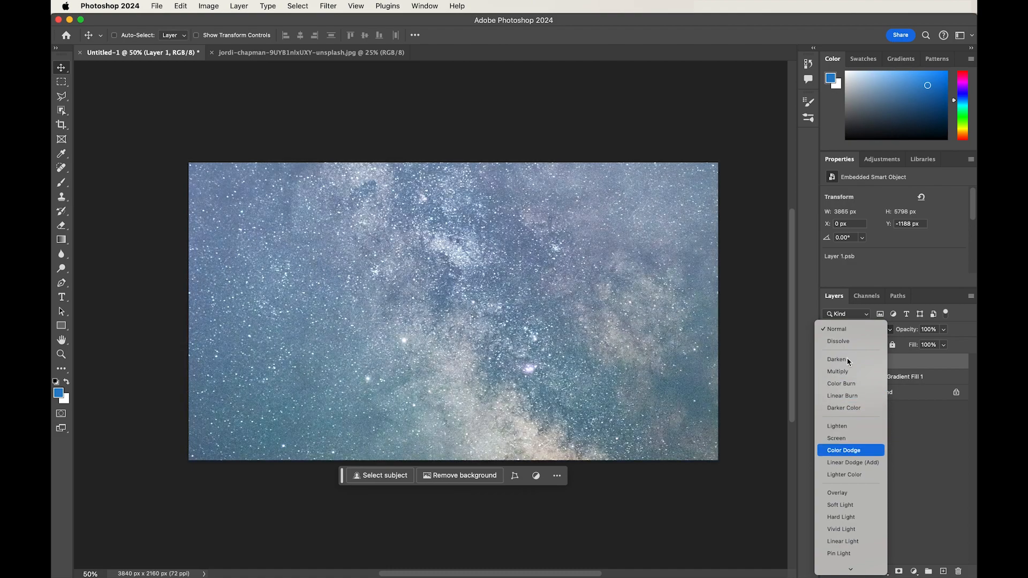
{"action": "key", "text": "Down"}
{"action": "key", "text": "Up"}
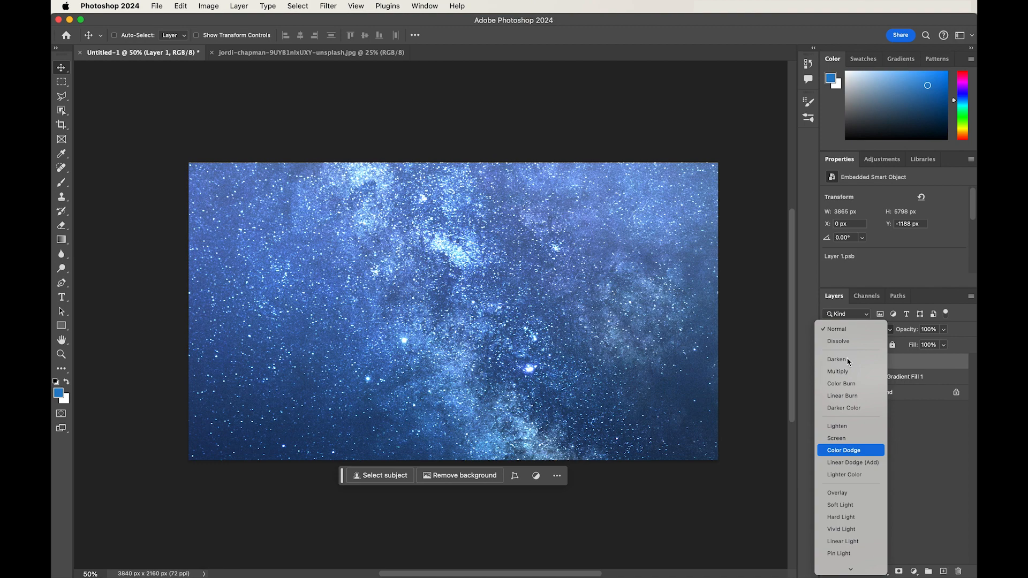
{"action": "key", "text": "Down"}
{"action": "key", "text": "Down"}
{"action": "key", "text": "Down"}
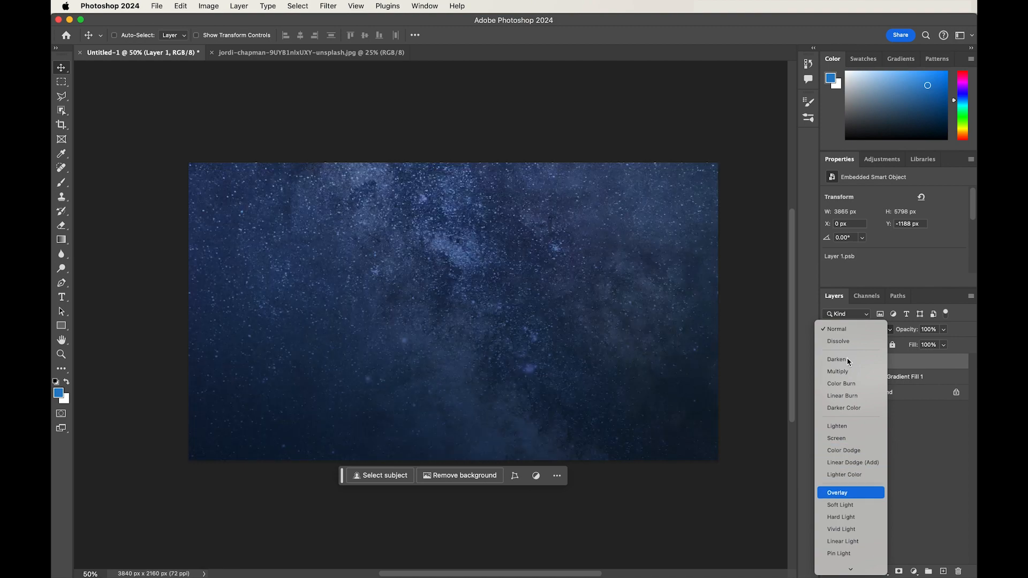
{"action": "key", "text": "Down"}
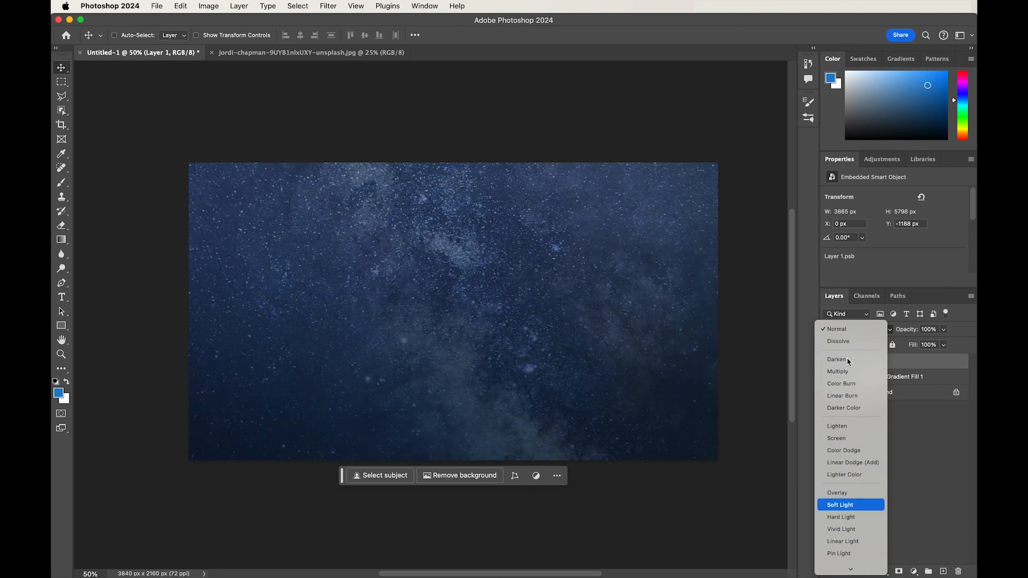
{"action": "key", "text": "Down"}
{"action": "key", "text": "Down"}
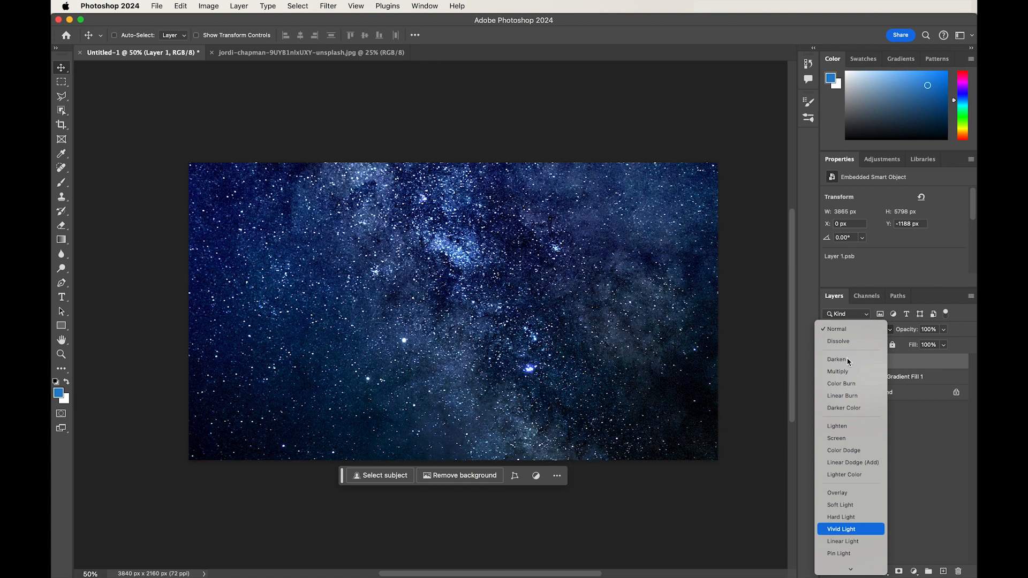
{"action": "key", "text": "Down"}
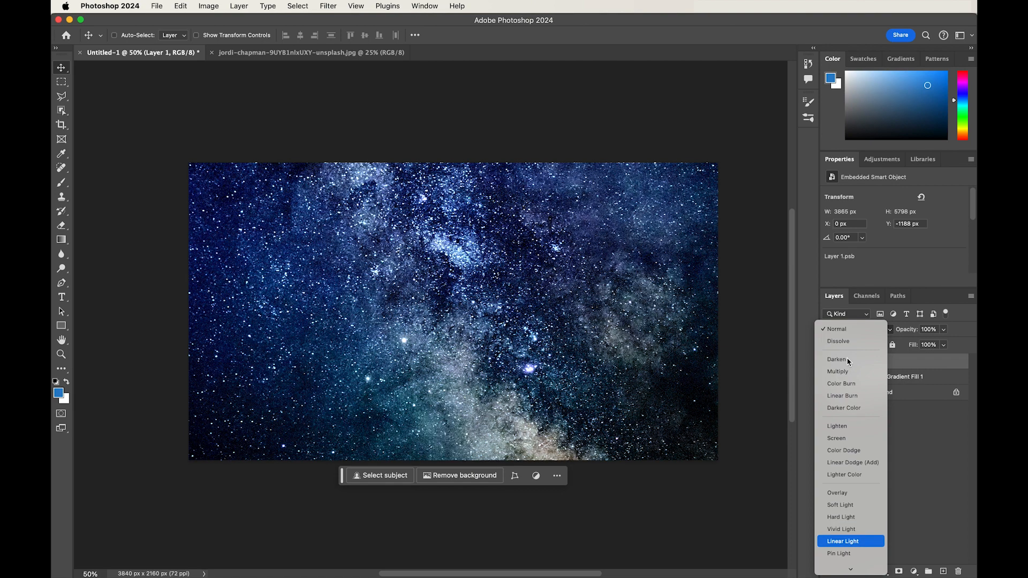
{"action": "key", "text": "Down"}
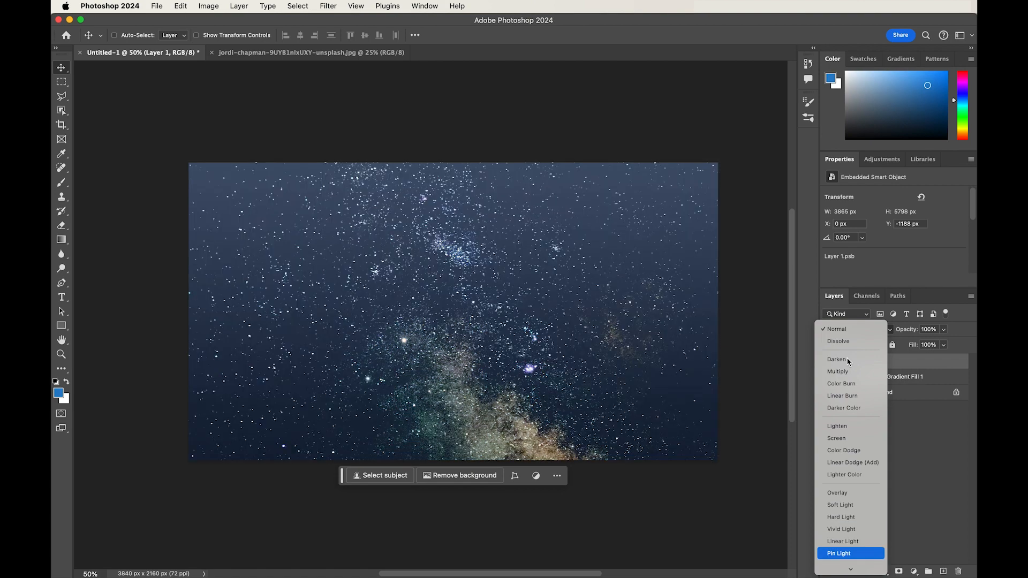
{"action": "key", "text": "Up"}
{"action": "key", "text": "Return"}
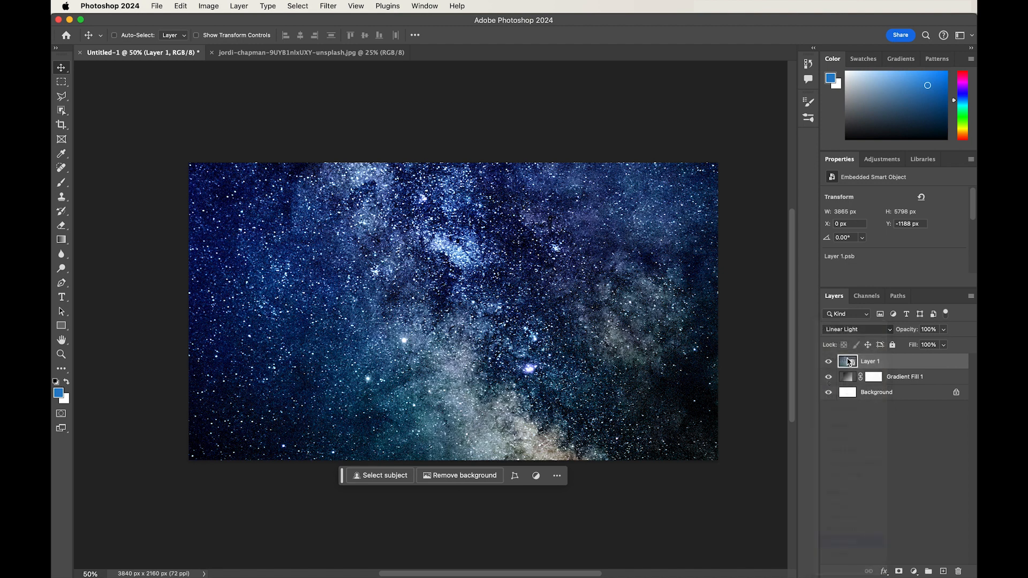
Step: Lower the night-sky layer's opacity to 42% so it blends softly with the gradient beneath
{"action": "mouse_move", "coordinate": [914, 335]}
{"action": "left_mouse_down"}
{"action": "mouse_move", "coordinate": [874, 335]}
{"action": "mouse_move", "coordinate": [909, 334]}
{"action": "left_mouse_up"}
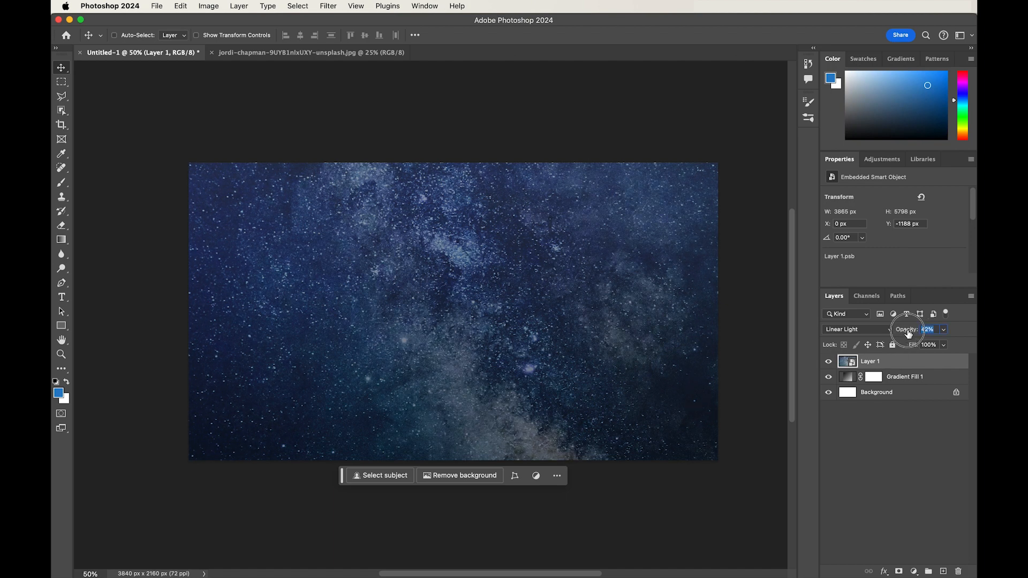
{"action": "key", "text": "z"}
{"action": "left_click", "coordinate": [492, 308], "text": "alt"}
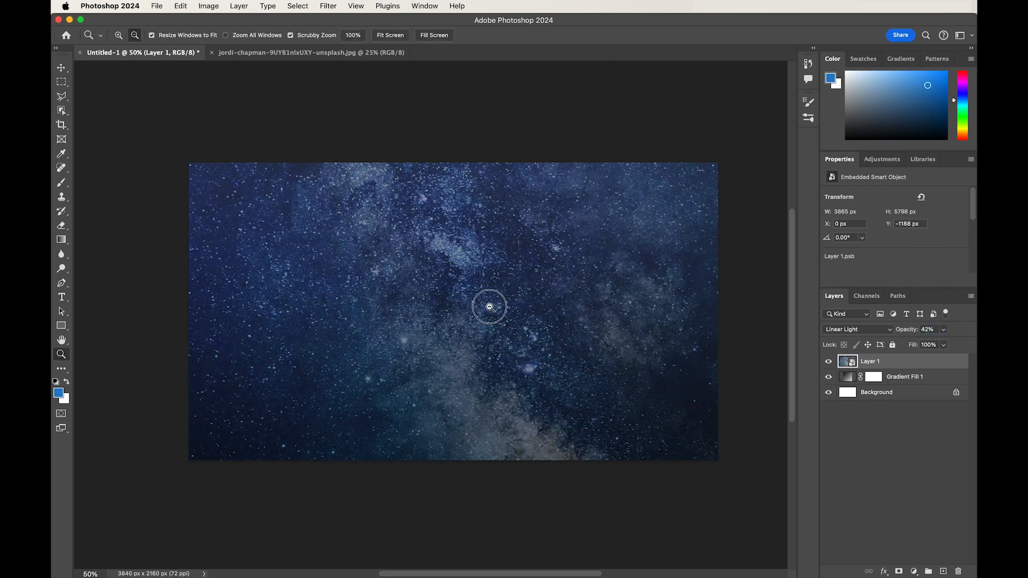
{"action": "left_click", "coordinate": [491, 307]}
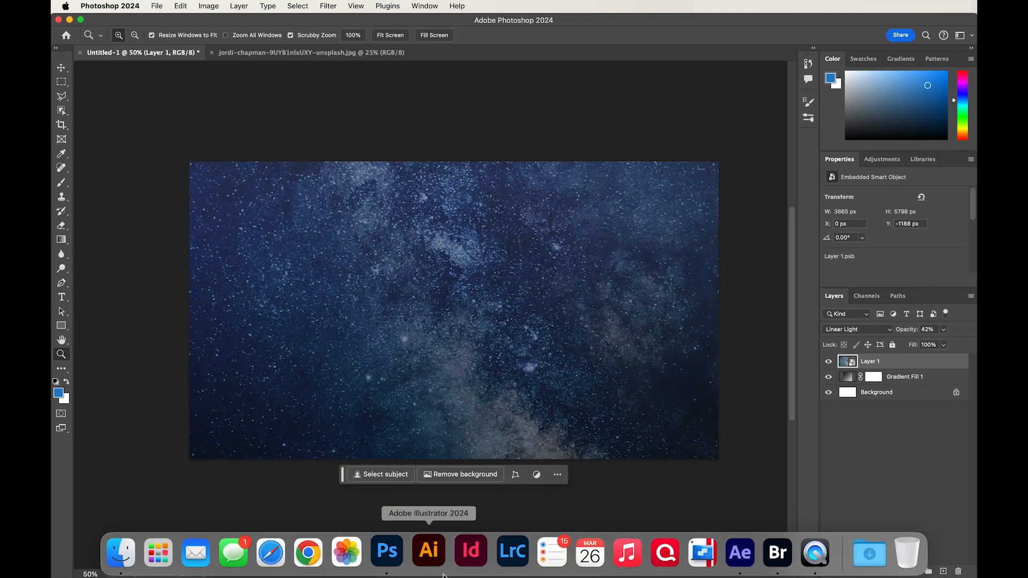
Step: Switch to Adobe Bridge and open the red moon photo from the Images folder in Photoshop
{"action": "key", "text": "super+Tab"}
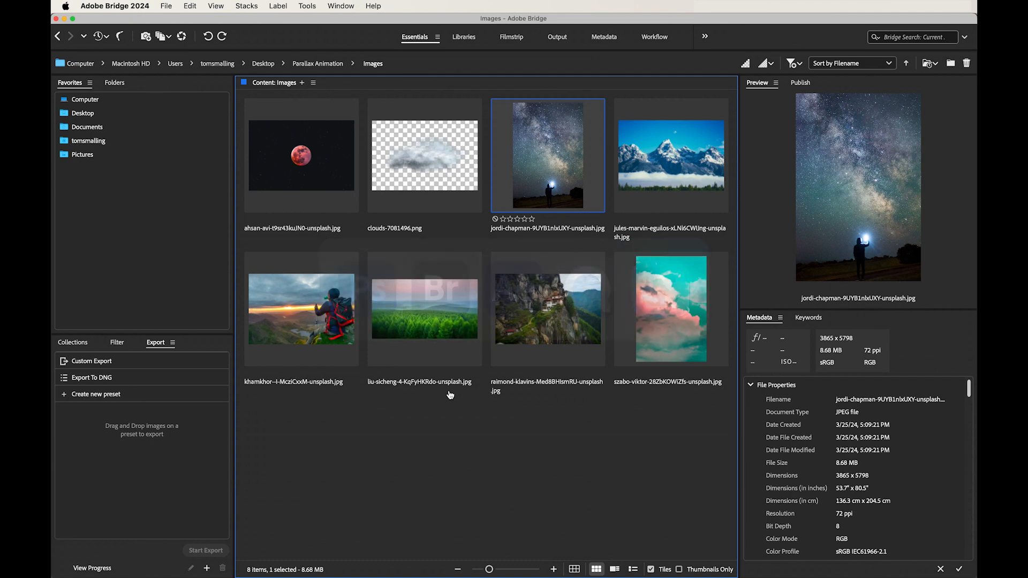
{"action": "left_click", "coordinate": [300, 170]}
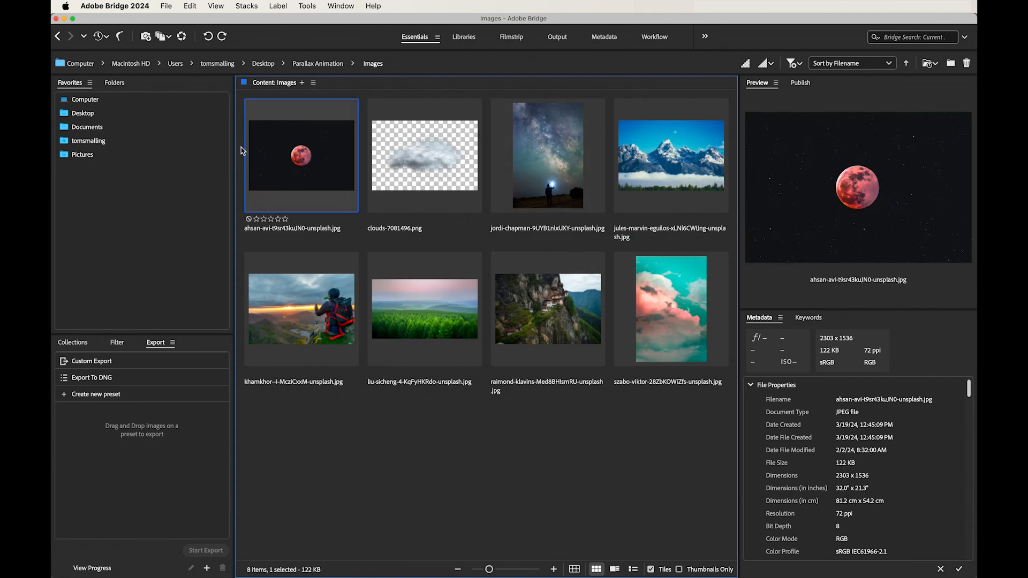
{"action": "double_click", "coordinate": [298, 165]}
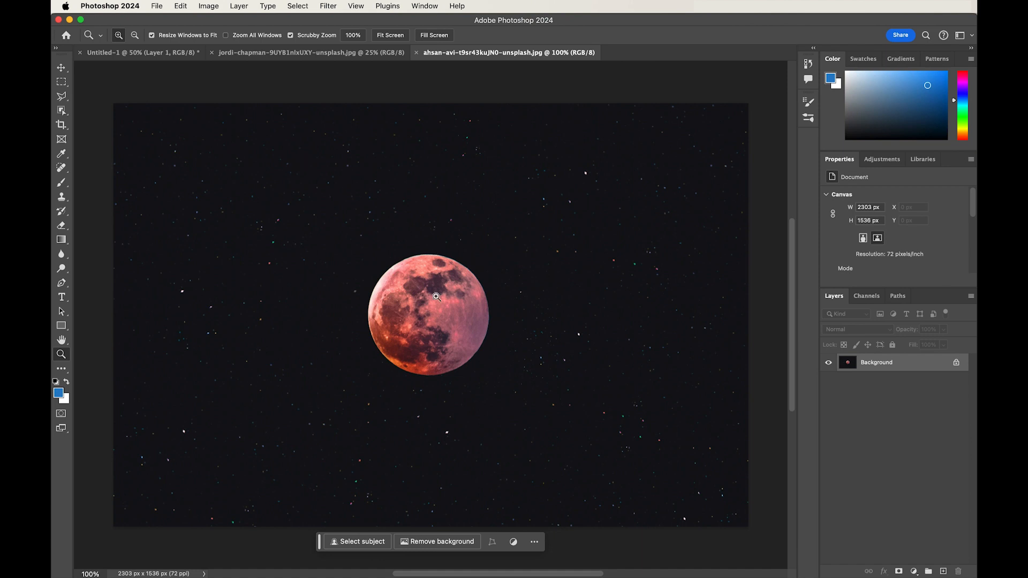
Step: Select the moon with a circular Elliptical Marquee selection about 431 px in diameter, aligned to its edge
{"action": "left_click", "coordinate": [62, 83]}
{"action": "left_click_drag", "start_coordinate": [62, 83], "coordinate": [105, 90]}
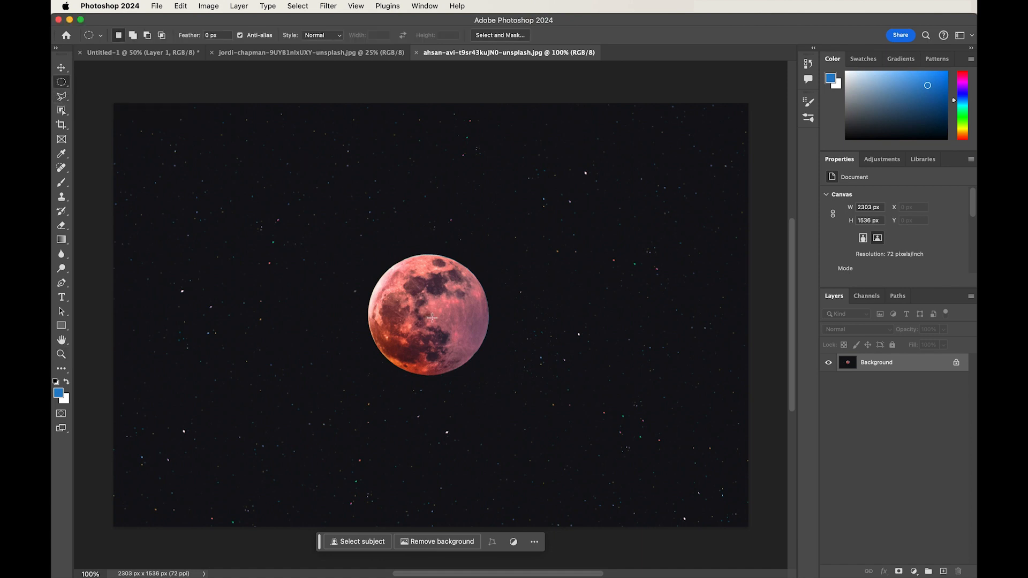
{"action": "left_click_drag", "start_coordinate": [430, 318], "coordinate": [430, 317]}
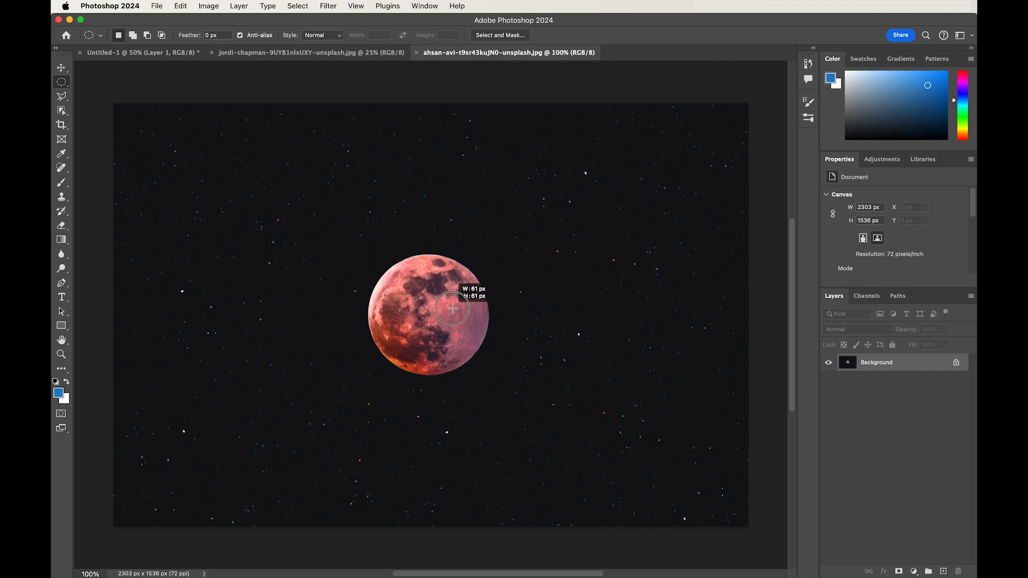
{"action": "left_click_drag", "start_coordinate": [483, 280], "coordinate": [510, 259]}
{"action": "left_click_drag", "start_coordinate": [466, 314], "coordinate": [475, 321]}
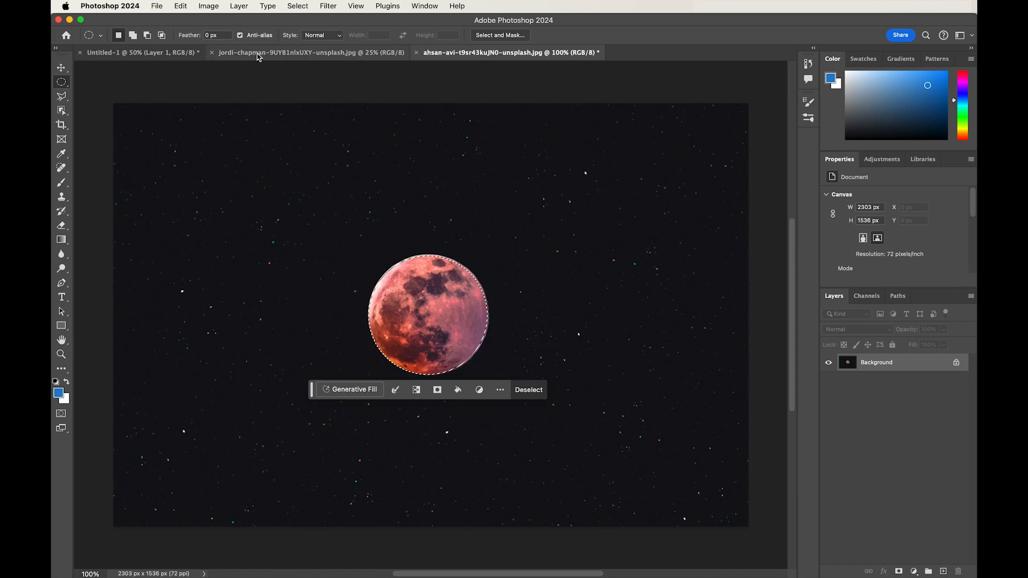
Step: Paste the copied moon into the Untitled-1 composite as a Smart Object and move it to the upper-right part of the sky
{"action": "left_click", "coordinate": [160, 53]}
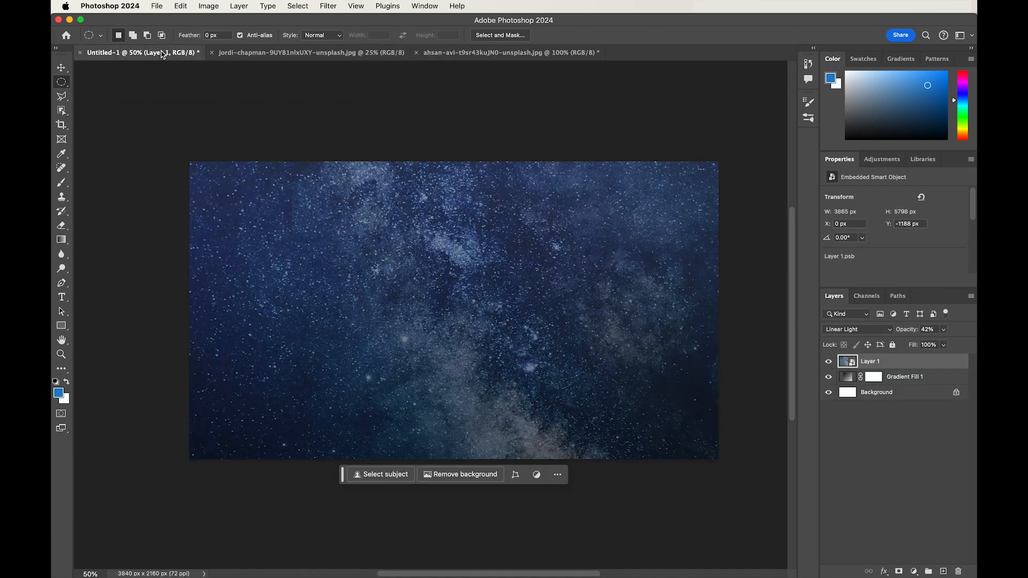
{"action": "key", "text": "super+v"}
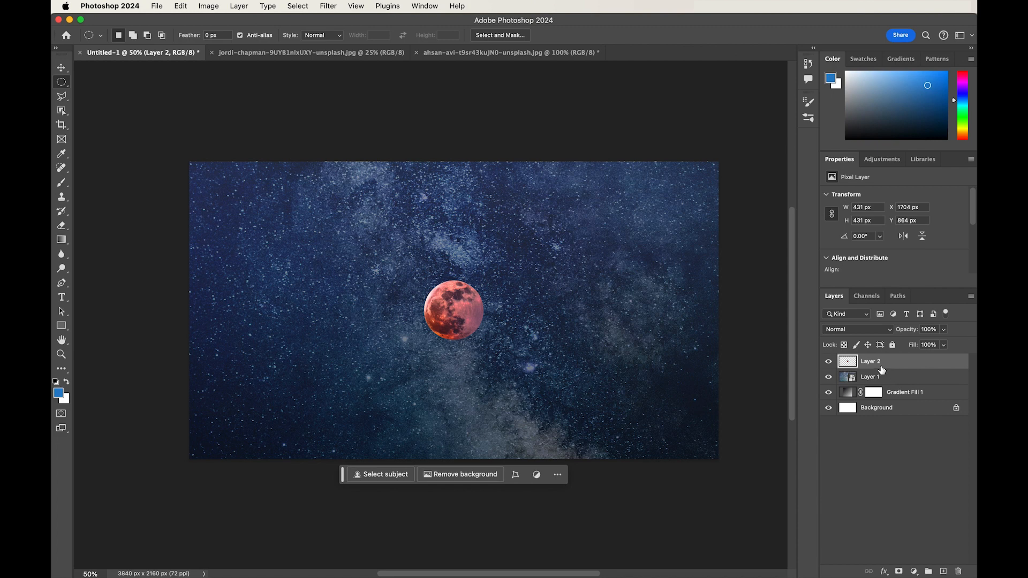
{"action": "right_click", "coordinate": [888, 364]}
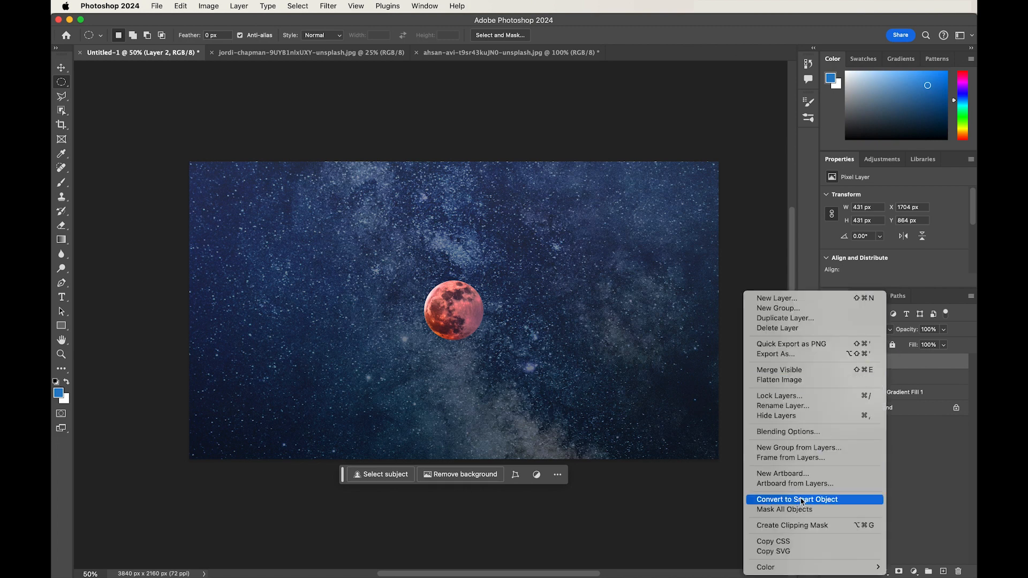
{"action": "left_click", "coordinate": [802, 500]}
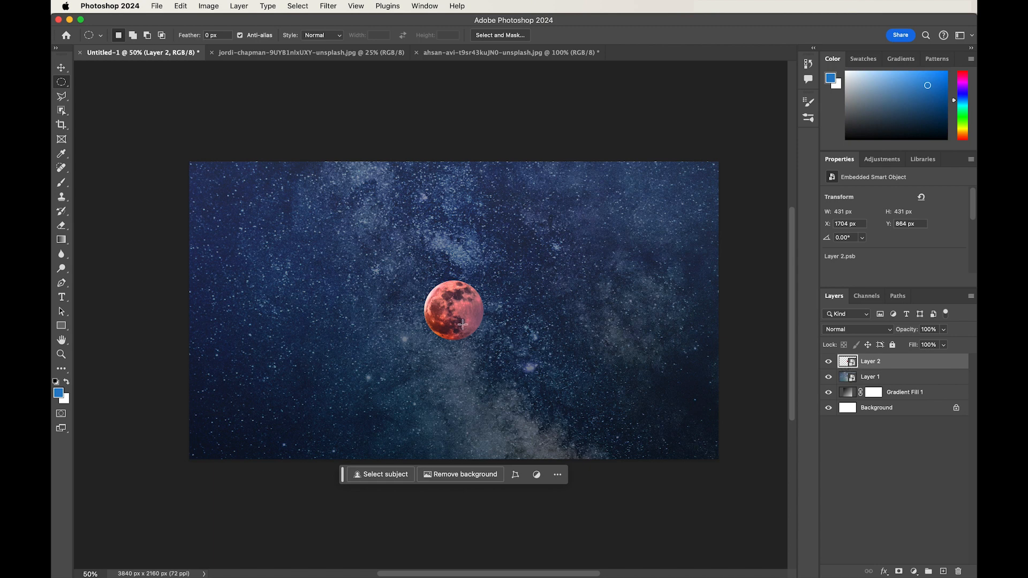
{"action": "key", "text": "v"}
{"action": "left_click_drag", "start_coordinate": [466, 323], "coordinate": [622, 253]}
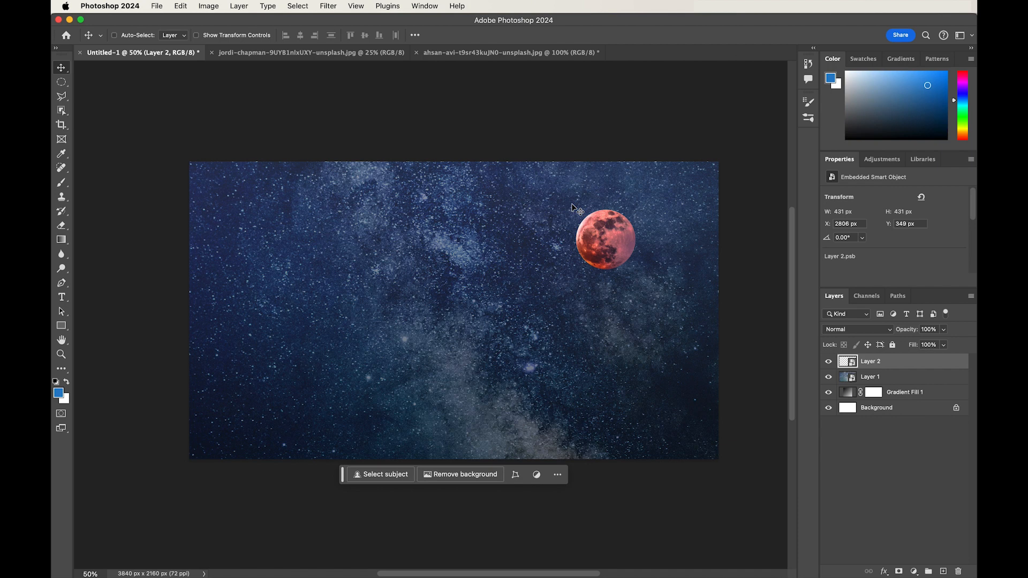
Step: Start a new guide layout with 3 columns and a 0 px column gutter
{"action": "left_click", "coordinate": [356, 6]}
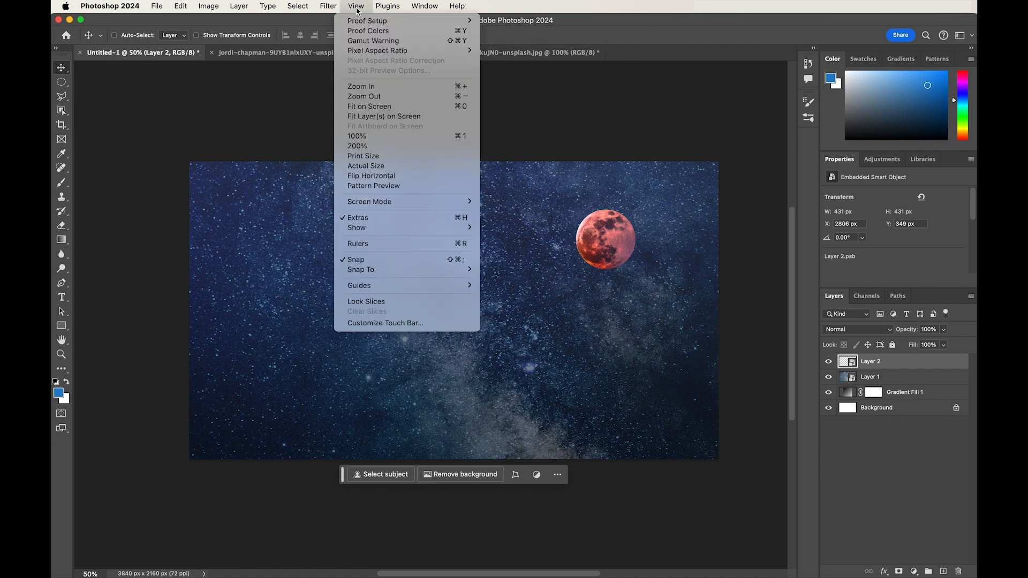
{"action": "mouse_move", "coordinate": [370, 292]}
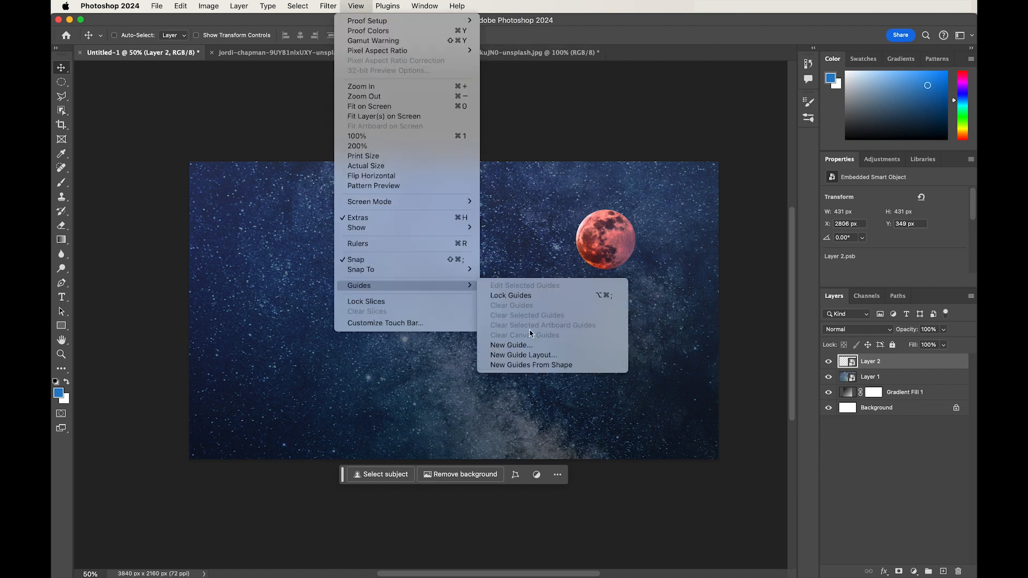
{"action": "left_click", "coordinate": [529, 356]}
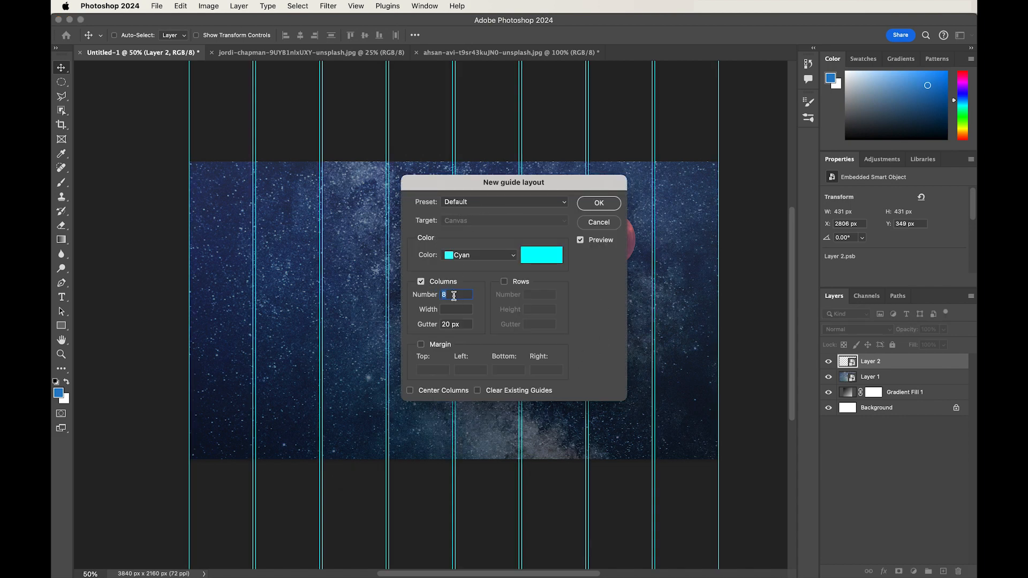
{"action": "type", "text": "3"}
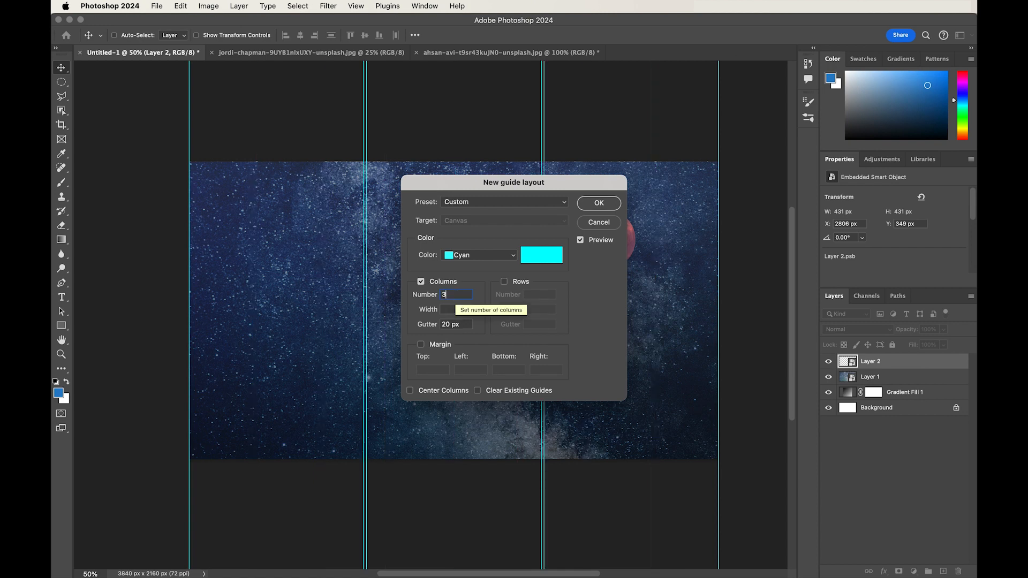
{"action": "left_click", "coordinate": [425, 325]}
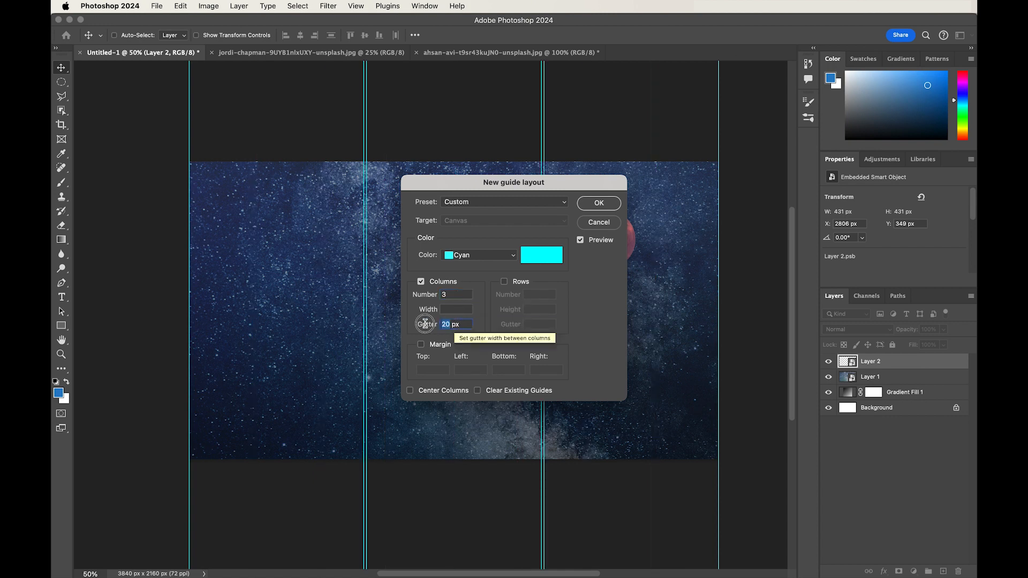
{"action": "type", "text": "0"}
{"action": "key", "text": "Tab"}
Step: Add 3 rows with a 0 px gutter to the guide layout and apply the rule-of-thirds grid
{"action": "left_click", "coordinate": [504, 282]}
{"action": "double_click", "coordinate": [534, 295]}
{"action": "type", "text": "3"}
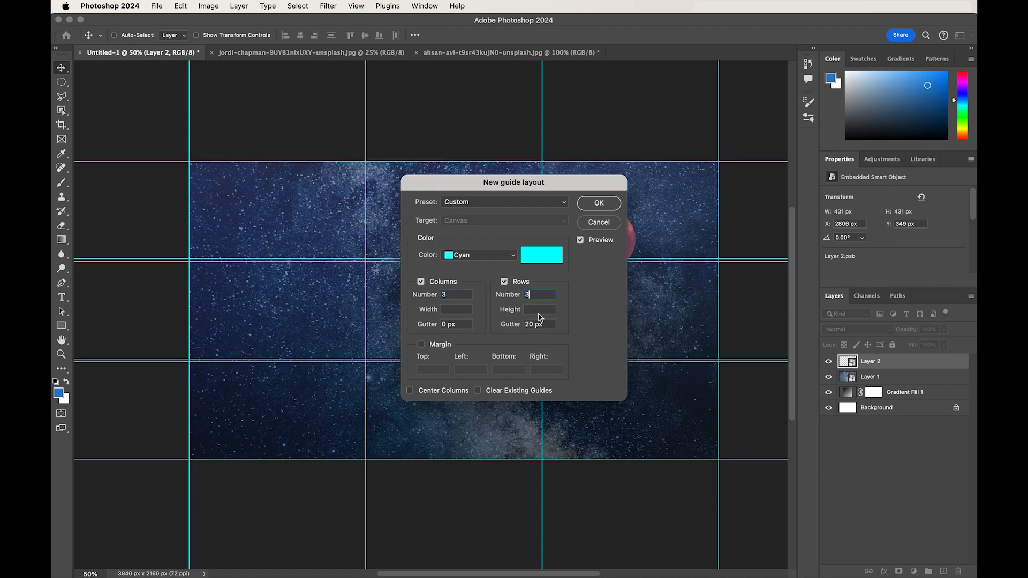
{"action": "left_click", "coordinate": [510, 326]}
{"action": "type", "text": "0"}
{"action": "key", "text": "Tab"}
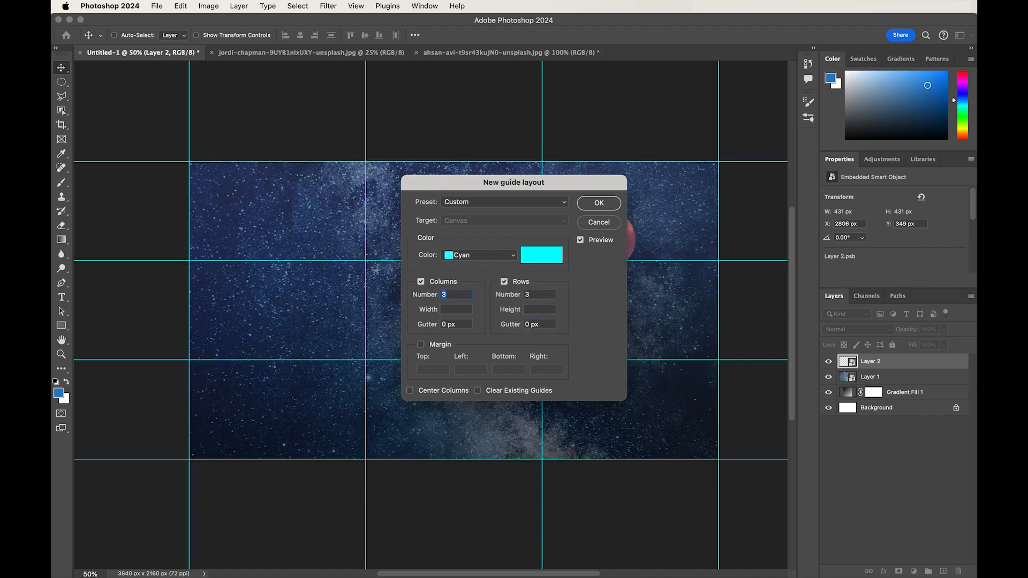
{"action": "left_click", "coordinate": [596, 202]}
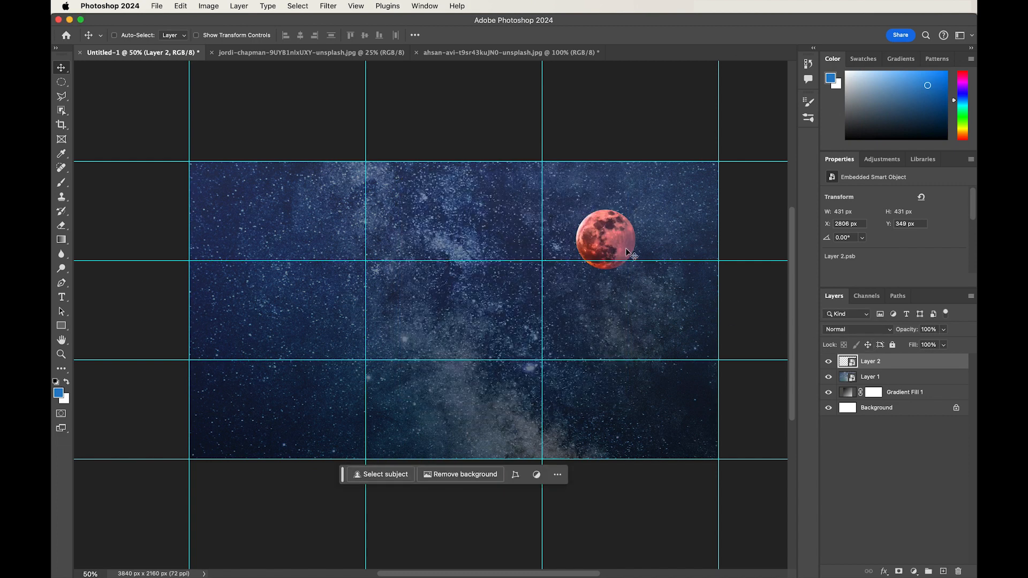
Step: Move the moon onto the upper-right intersection of the thirds guides, at about X 2345 px, Y 464 px, and hide the guides
{"action": "left_click_drag", "start_coordinate": [625, 250], "coordinate": [567, 265]}
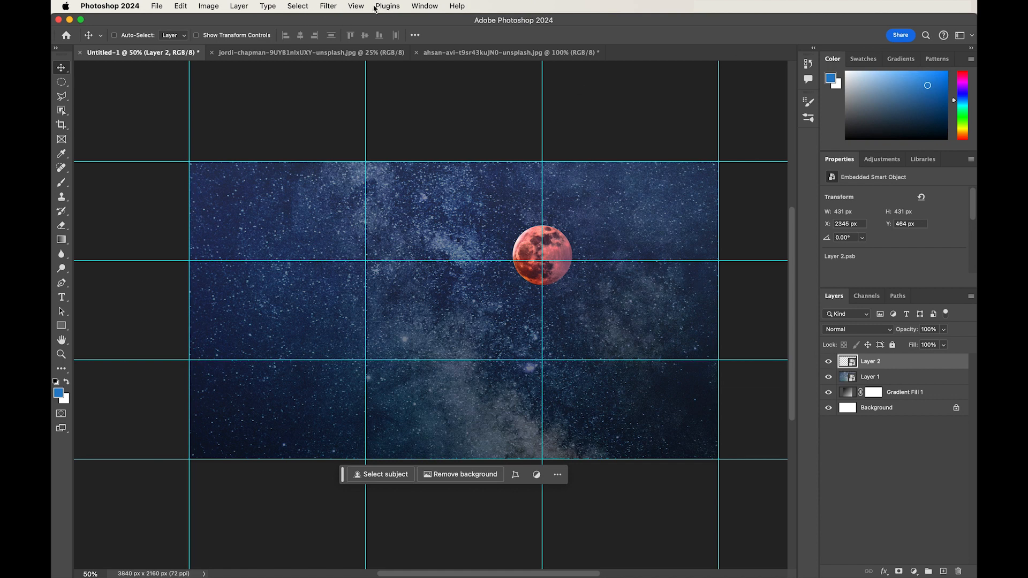
{"action": "left_click", "coordinate": [356, 6]}
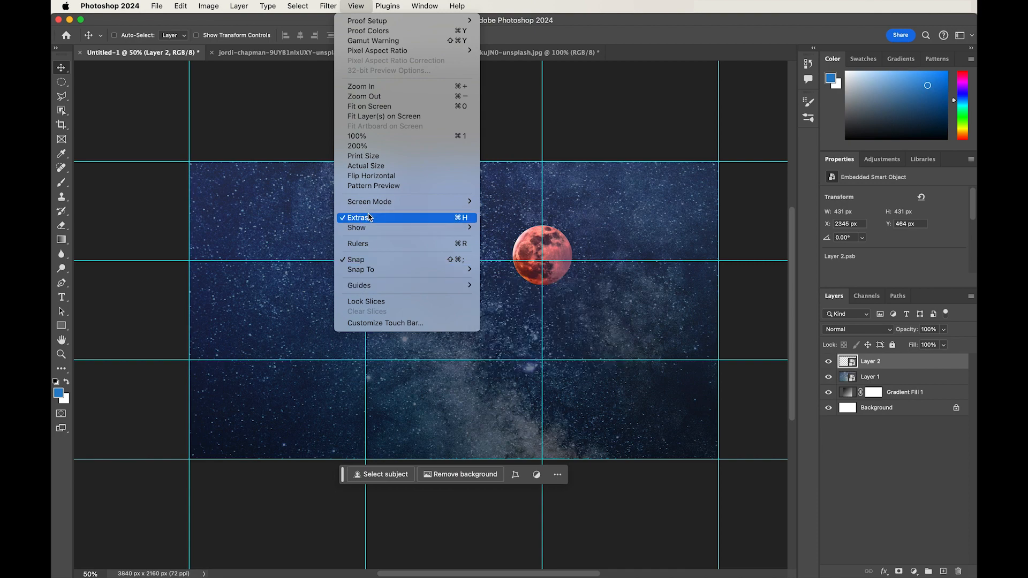
{"action": "mouse_move", "coordinate": [372, 229]}
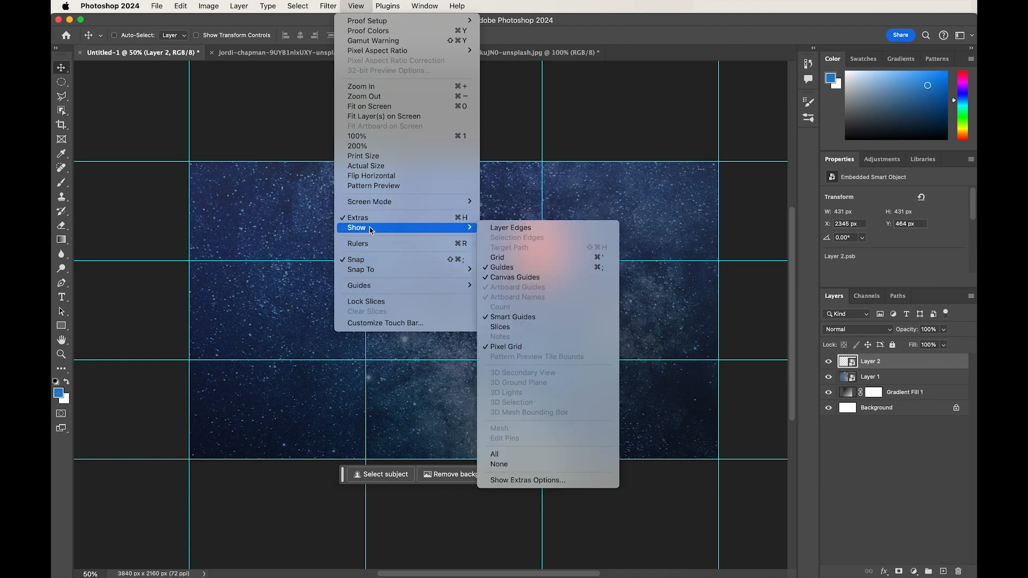
{"action": "left_click", "coordinate": [516, 268]}
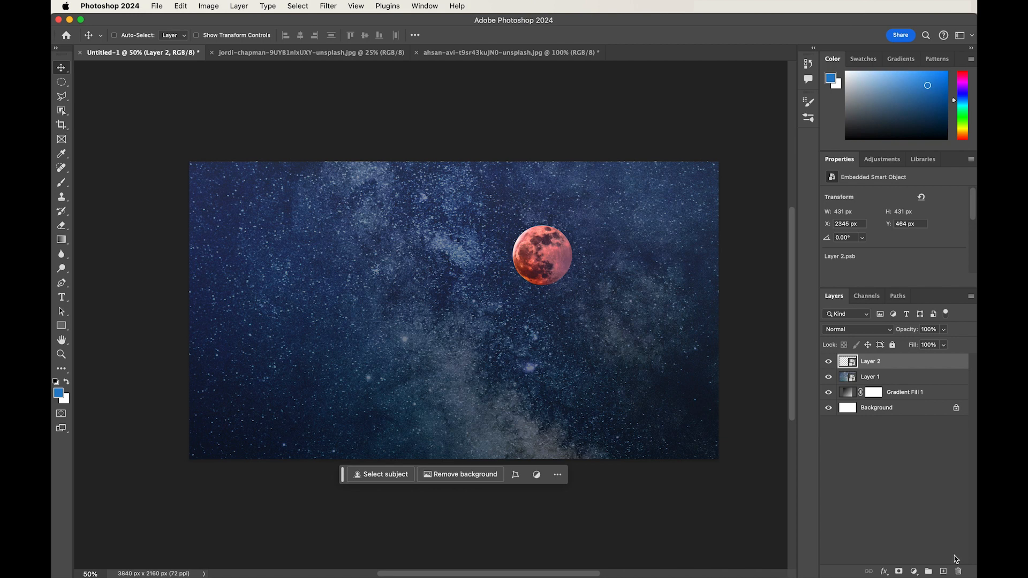
Step: Add a Hue/Saturation adjustment layer above the moon layer and clip it so it affects only the moon
{"action": "left_click", "coordinate": [914, 572]}
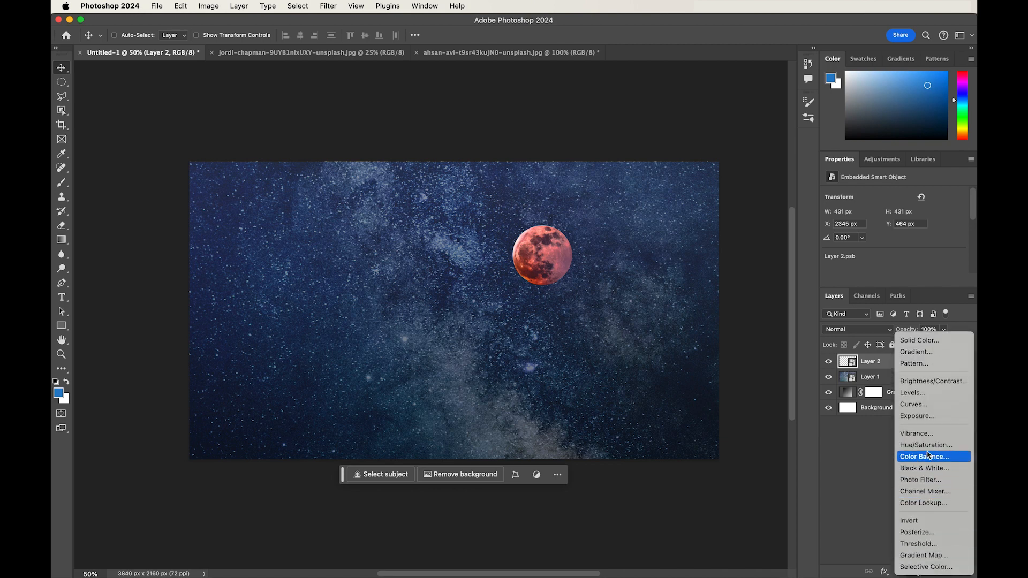
{"action": "left_click", "coordinate": [928, 451]}
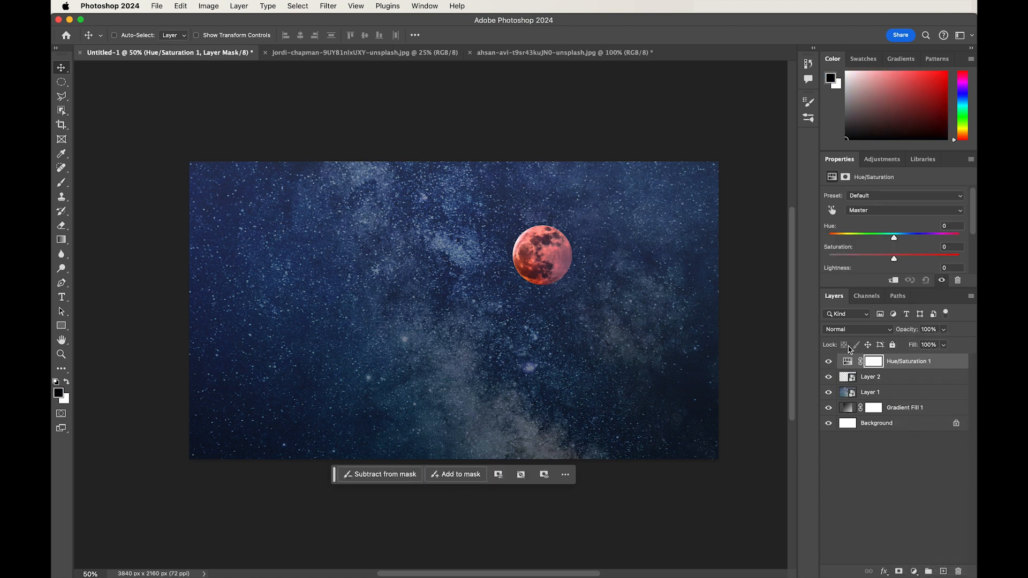
{"action": "left_click", "coordinate": [893, 280]}
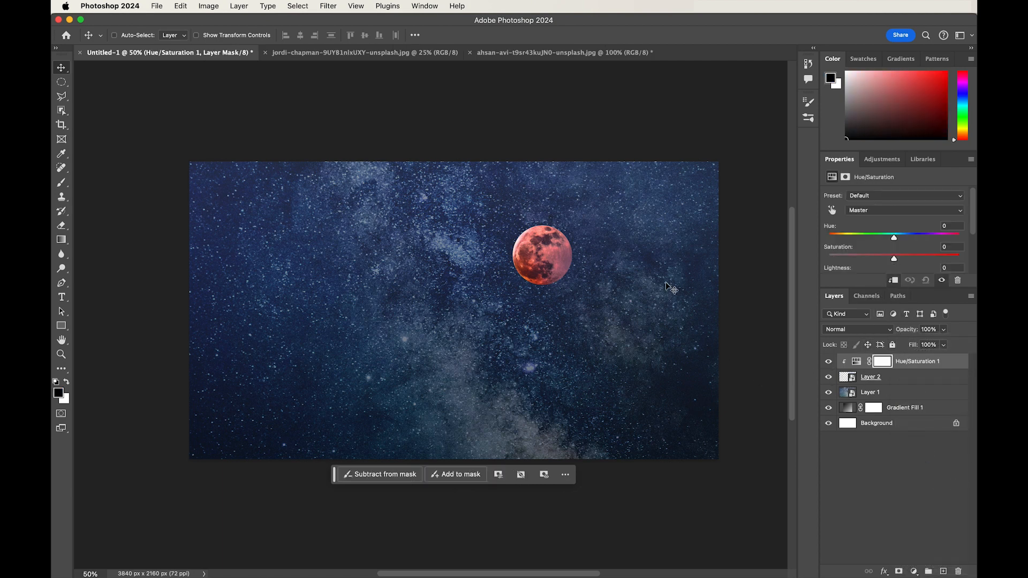
Step: Set the moon's Hue/Saturation adjustment to Hue -7, Saturation -76 and Lightness +44
{"action": "mouse_move", "coordinate": [895, 239]}
{"action": "left_mouse_down"}
{"action": "mouse_move", "coordinate": [885, 242]}
{"action": "mouse_move", "coordinate": [914, 242]}
{"action": "mouse_move", "coordinate": [857, 243]}
{"action": "mouse_move", "coordinate": [881, 243]}
{"action": "mouse_move", "coordinate": [857, 262]}
{"action": "mouse_move", "coordinate": [886, 242]}
{"action": "mouse_move", "coordinate": [831, 242]}
{"action": "mouse_move", "coordinate": [884, 242]}
{"action": "mouse_move", "coordinate": [855, 243]}
{"action": "mouse_move", "coordinate": [845, 261]}
{"action": "mouse_move", "coordinate": [862, 240]}
{"action": "mouse_move", "coordinate": [889, 241]}
{"action": "left_mouse_up"}
{"action": "scroll", "coordinate": [970, 245], "scroll_direction": "down", "scroll_amount": 3}
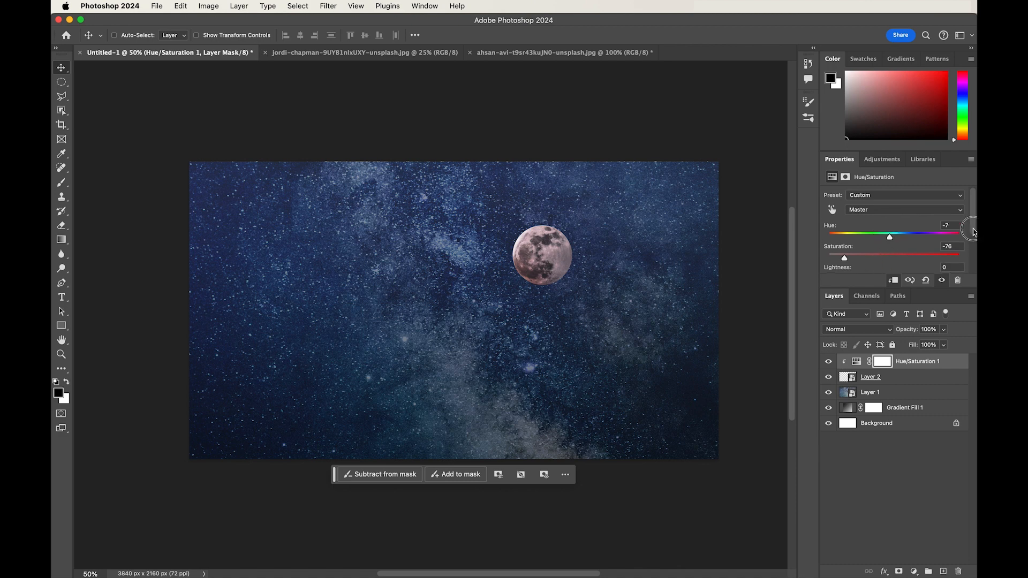
{"action": "left_click_drag", "start_coordinate": [895, 255], "coordinate": [924, 256]}
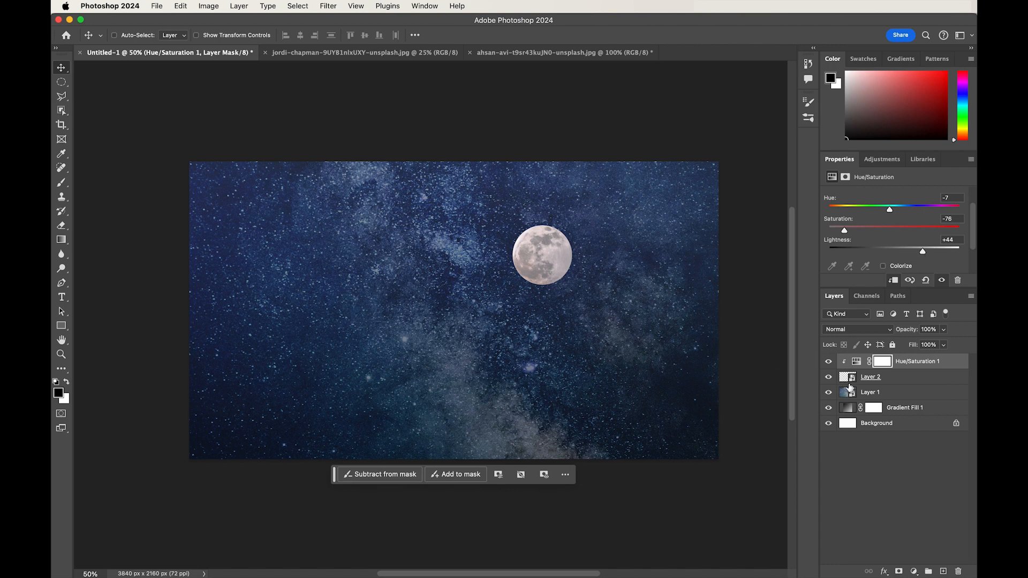
Step: Rename the moon layer as Moon and the night-sky layer as Milkyway, leaving the Hue/Saturation layer selected
{"action": "left_click", "coordinate": [853, 379]}
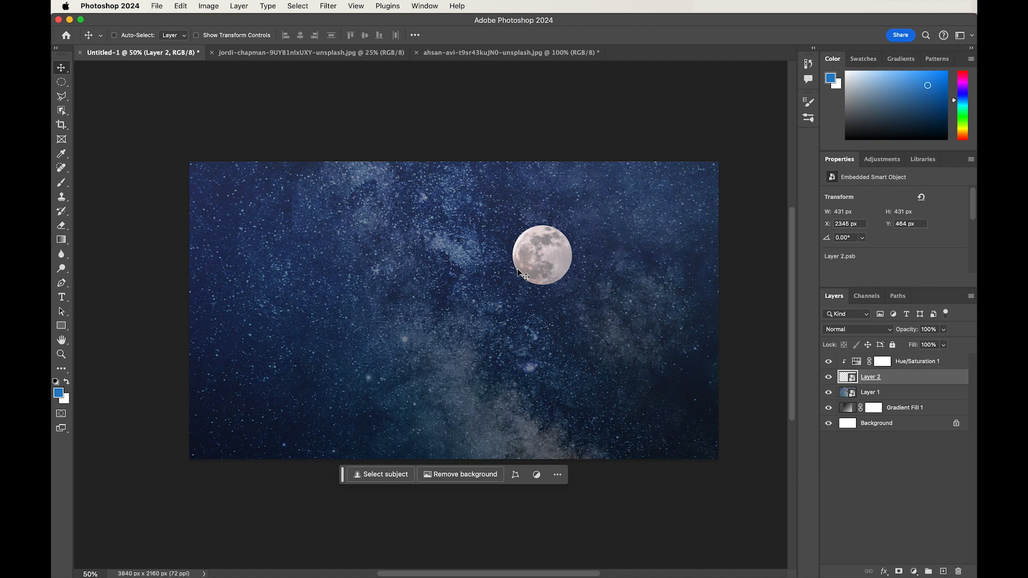
{"action": "double_click", "coordinate": [873, 378]}
{"action": "type", "text": "Moon"}
{"action": "key", "text": "Return"}
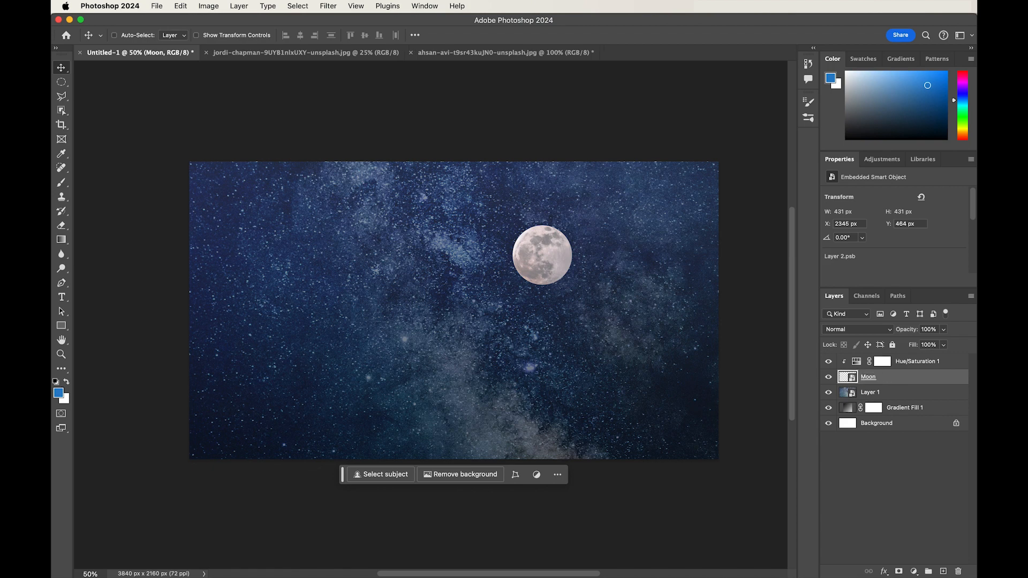
{"action": "double_click", "coordinate": [869, 393]}
{"action": "type", "text": "Milkyway"}
{"action": "key", "text": "Return"}
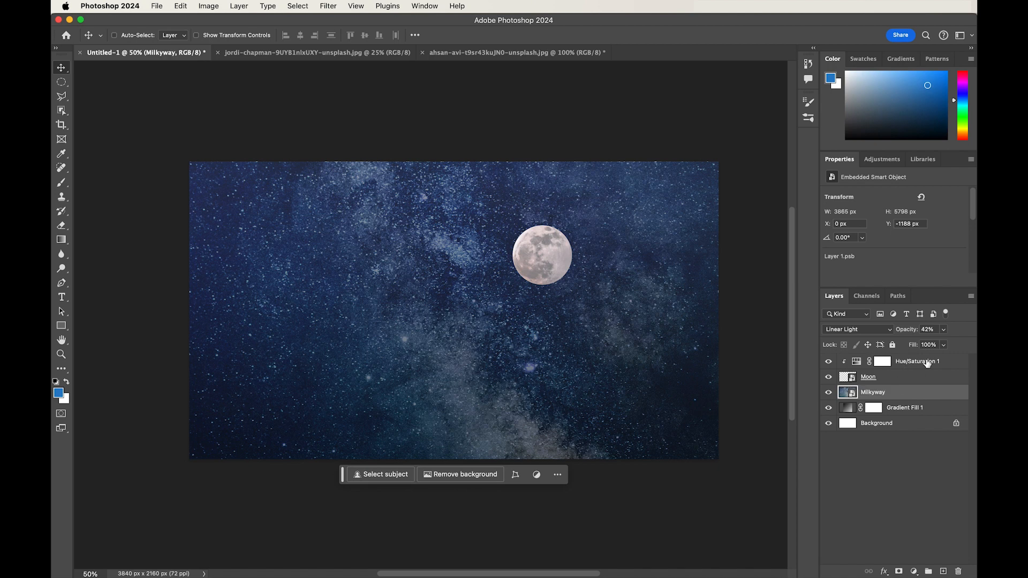
{"action": "left_click", "coordinate": [925, 362]}
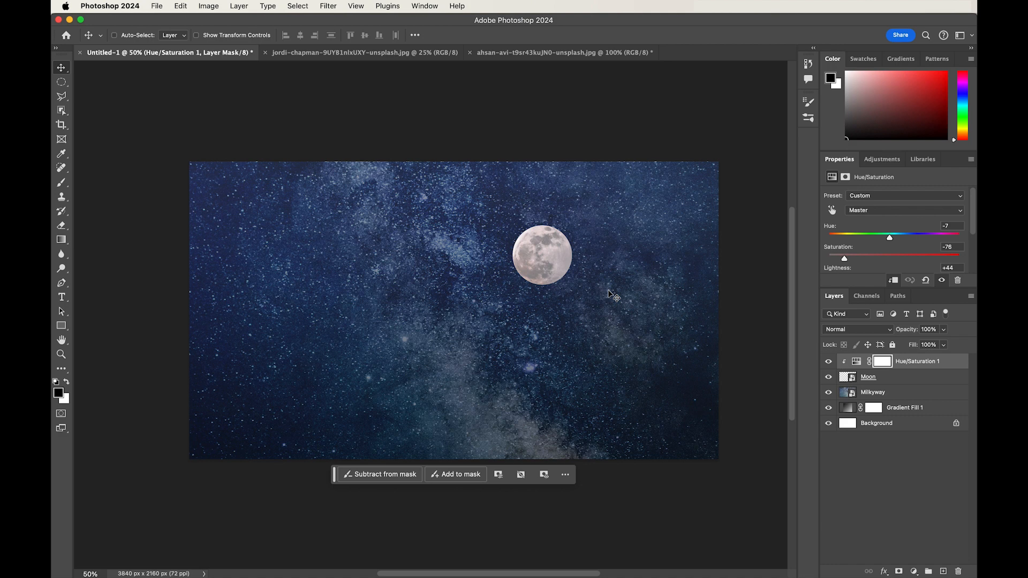
Step: Save the document as Composite.psd in the Parallax Animation folder on the Desktop, with Maximize Compatibility on
{"action": "key", "text": "super+s"}
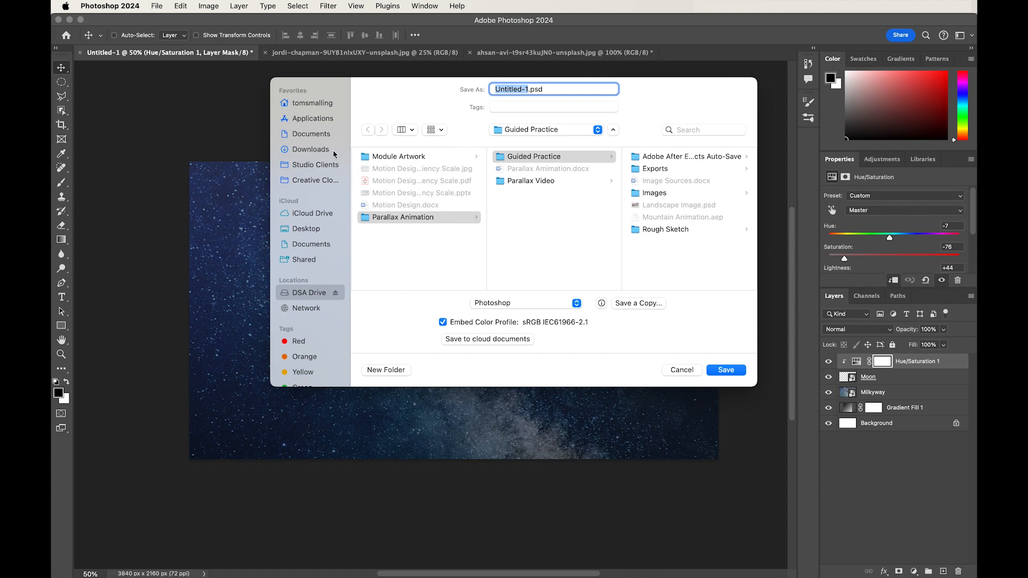
{"action": "left_click", "coordinate": [314, 230]}
{"action": "left_click", "coordinate": [444, 158]}
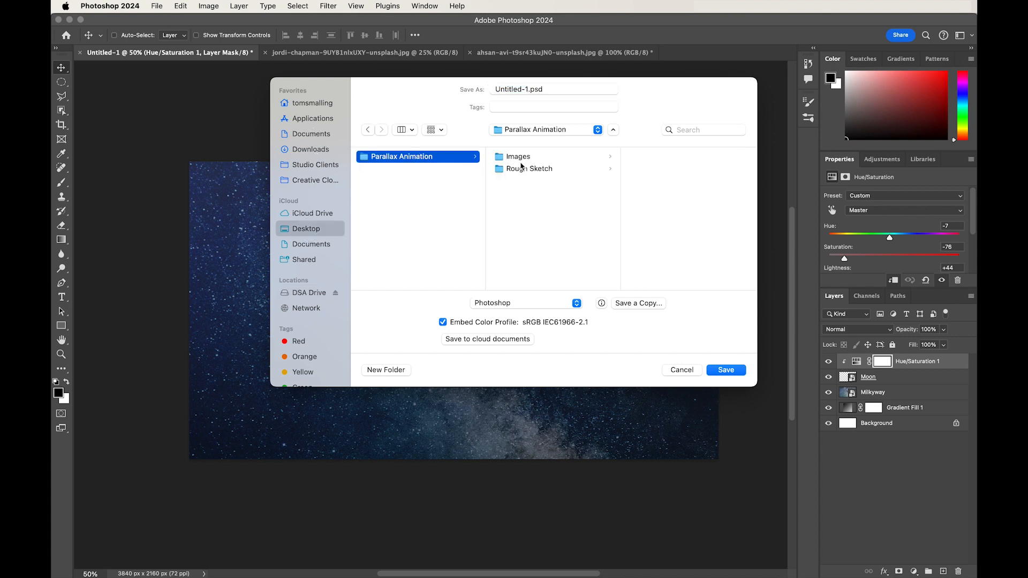
{"action": "left_click", "coordinate": [528, 89]}
{"action": "type", "text": "Composit"}
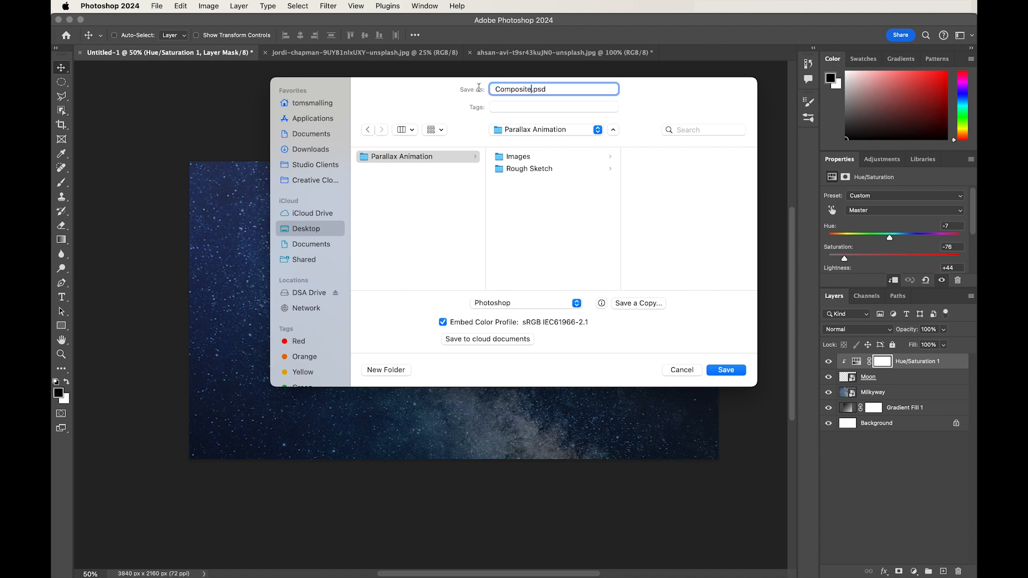
{"action": "key", "text": "Return"}
{"action": "scroll", "coordinate": [482, 92], "scroll_direction": "down", "scroll_amount": 5}
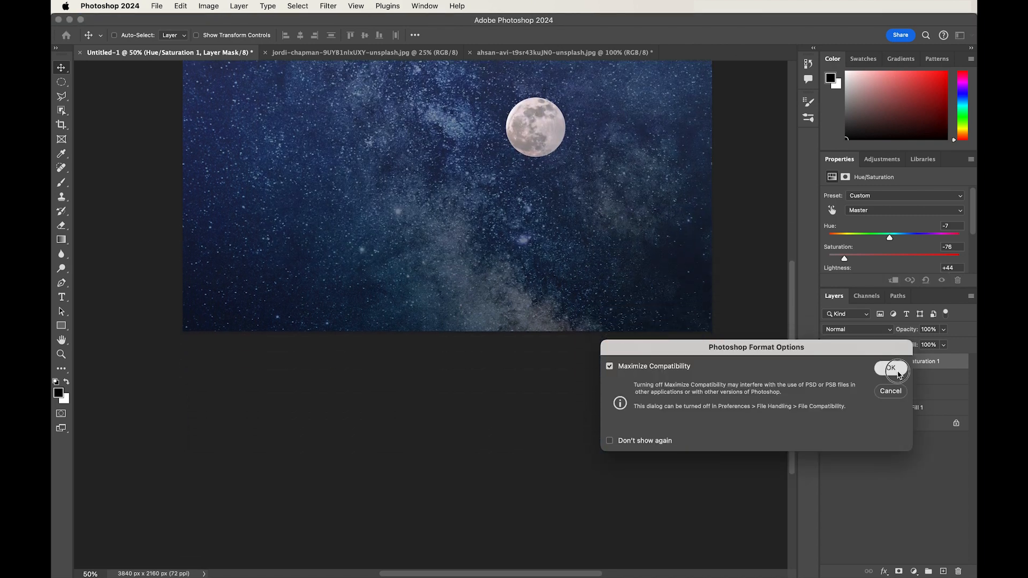
{"action": "left_click", "coordinate": [891, 368]}
{"action": "left_click_drag", "start_coordinate": [452, 230], "coordinate": [452, 379]}
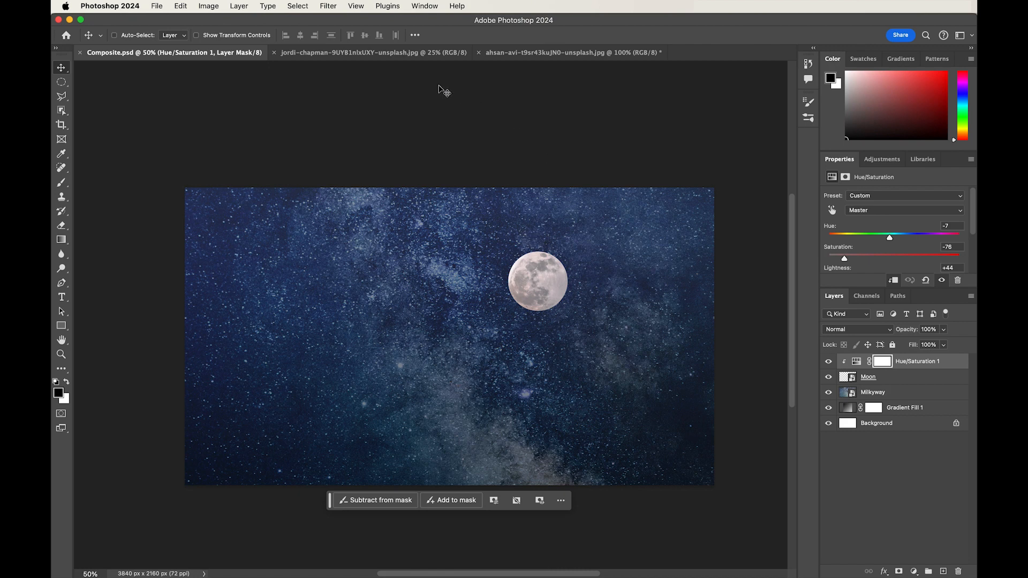
Step: Open the pink-cloud sky photo from the Images folder in Adobe Bridge and copy the whole image into Composite.psd as the uppermost layer
{"action": "key", "text": "super+Tab"}
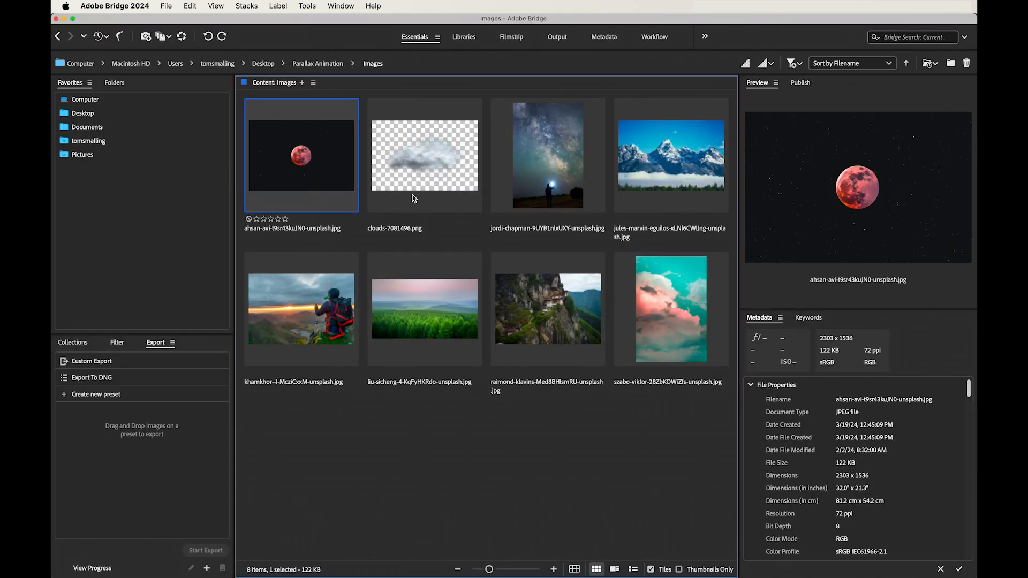
{"action": "left_click", "coordinate": [687, 349]}
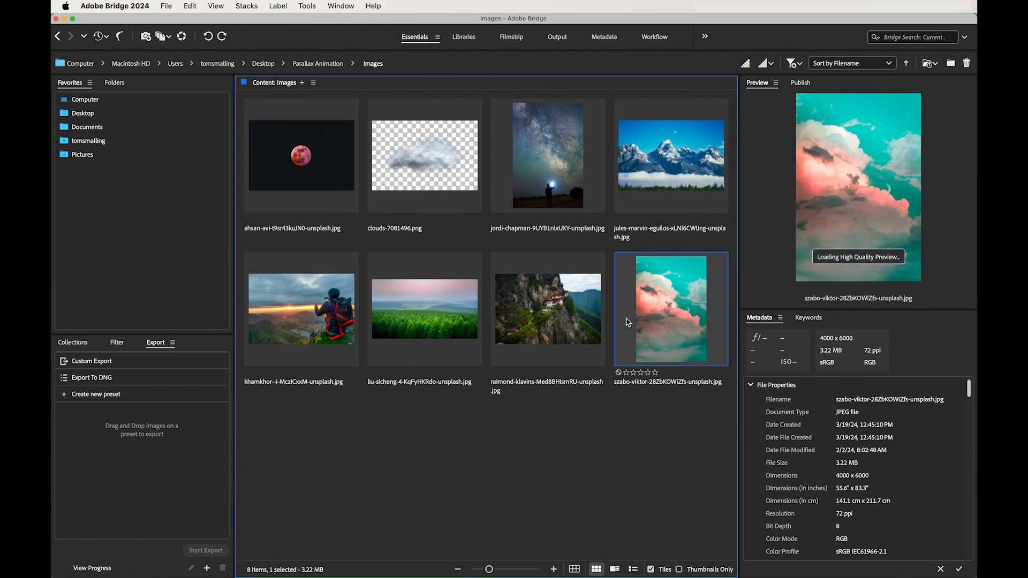
{"action": "double_click", "coordinate": [667, 317]}
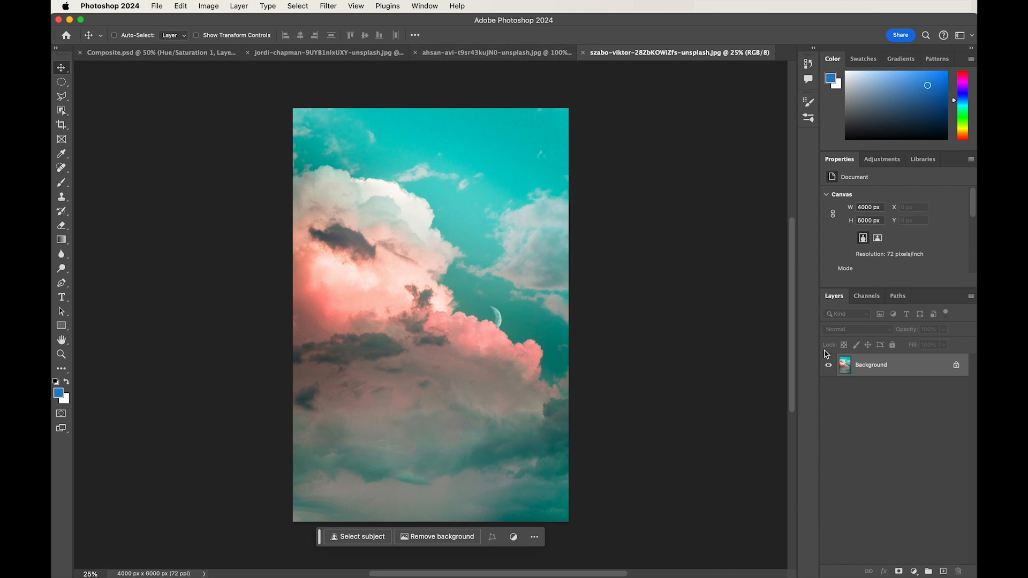
{"action": "key", "text": "super+a"}
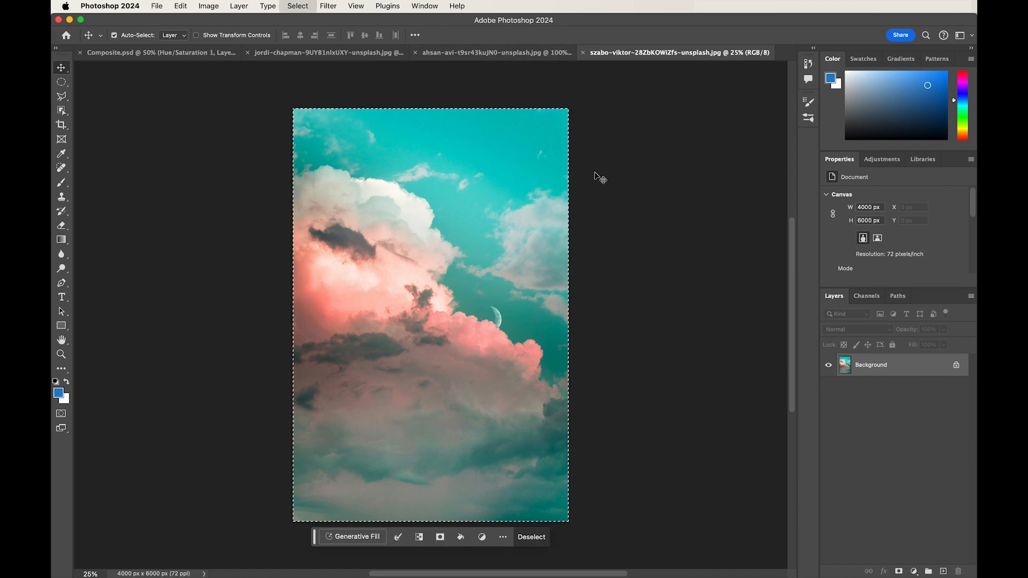
{"action": "left_click_drag", "start_coordinate": [421, 225], "coordinate": [448, 323]}
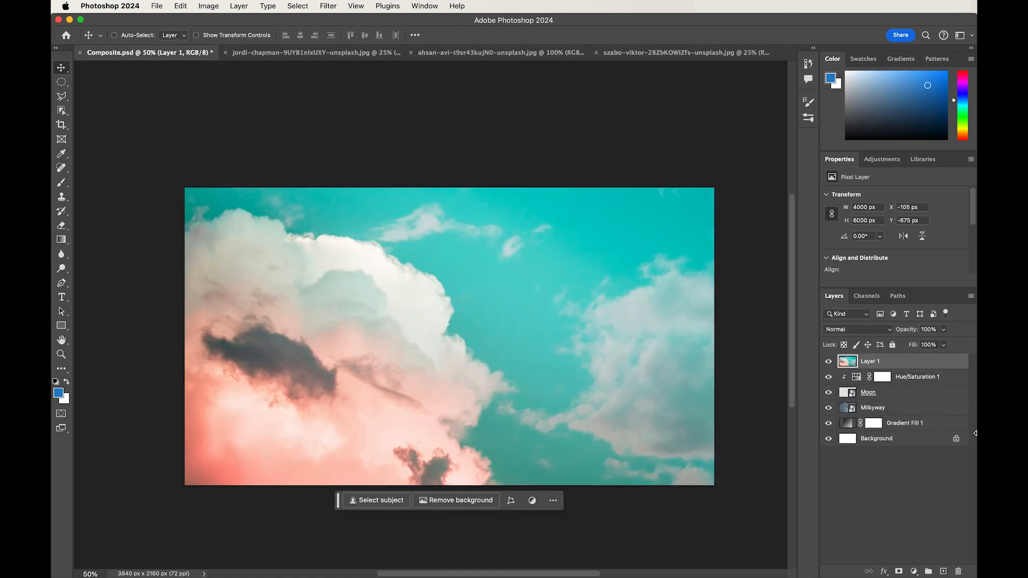
Step: Convert the cloud layer to a smart object and transform it to about 3862 x 5793 px at X -11 px, Y -1284 px
{"action": "right_click", "coordinate": [890, 367]}
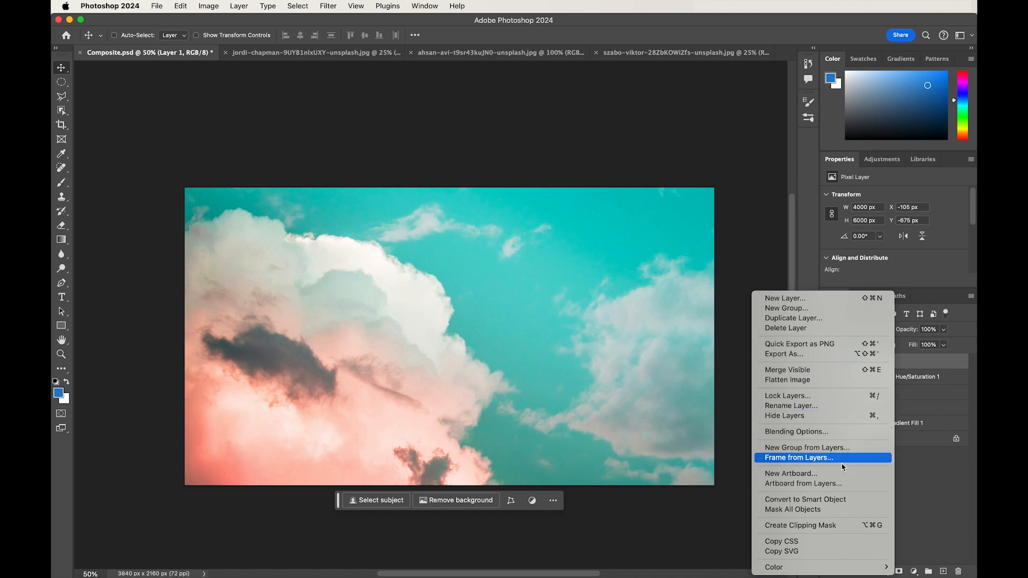
{"action": "left_click", "coordinate": [839, 499]}
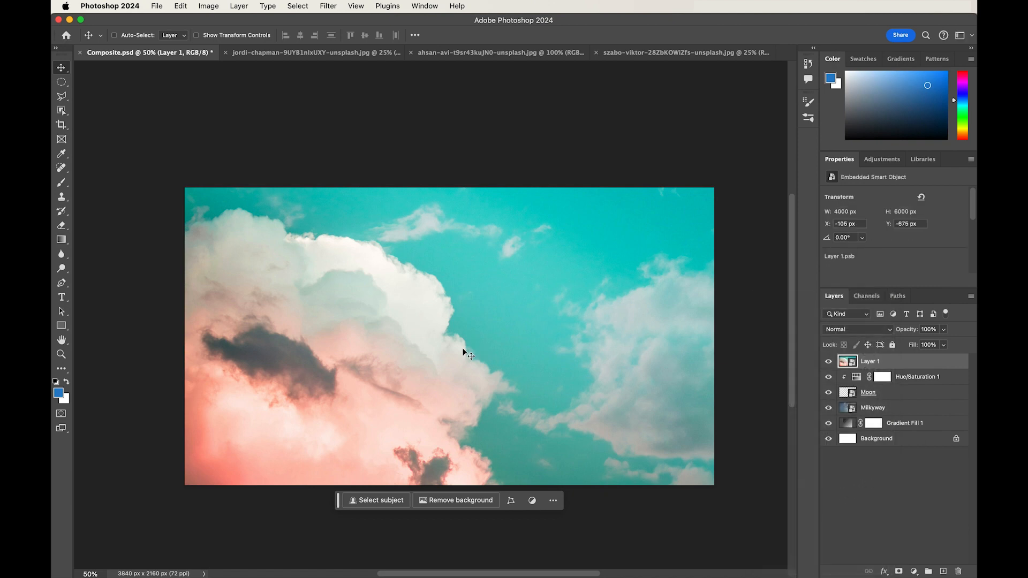
{"action": "key", "text": "super+t"}
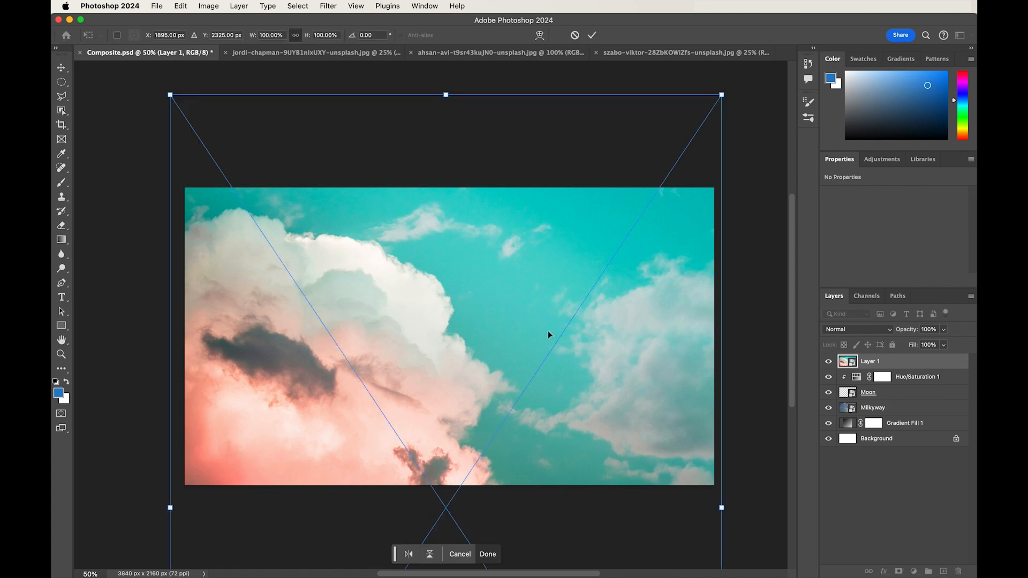
{"action": "left_click_drag", "start_coordinate": [171, 95], "coordinate": [182, 108]}
{"action": "left_click_drag", "start_coordinate": [301, 248], "coordinate": [315, 168]}
{"action": "key", "text": "Return"}
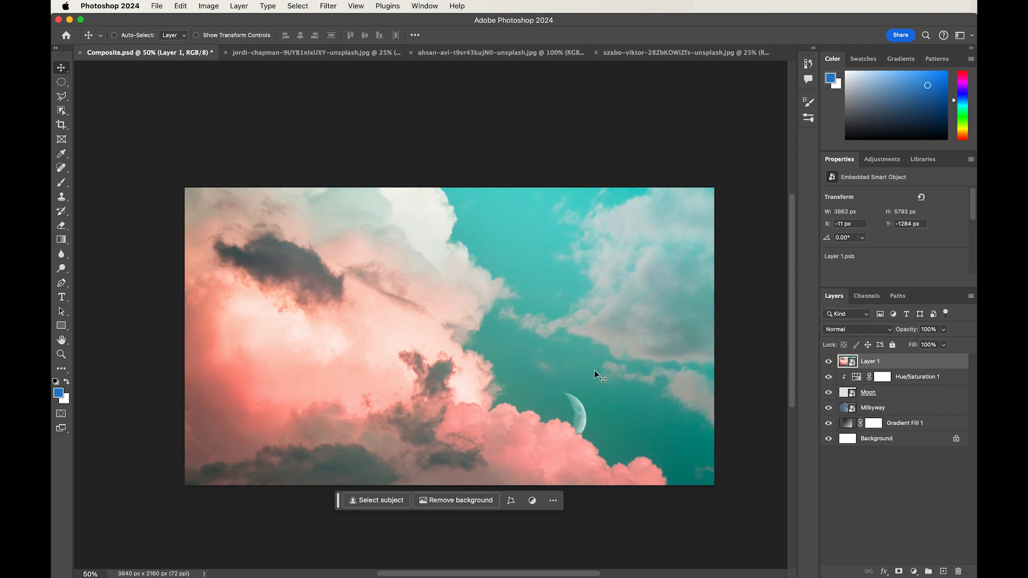
Step: Open the cloud smart object's contents and start a Color Range selection by sampling the bright teal sky above the clouds
{"action": "double_click", "coordinate": [849, 362]}
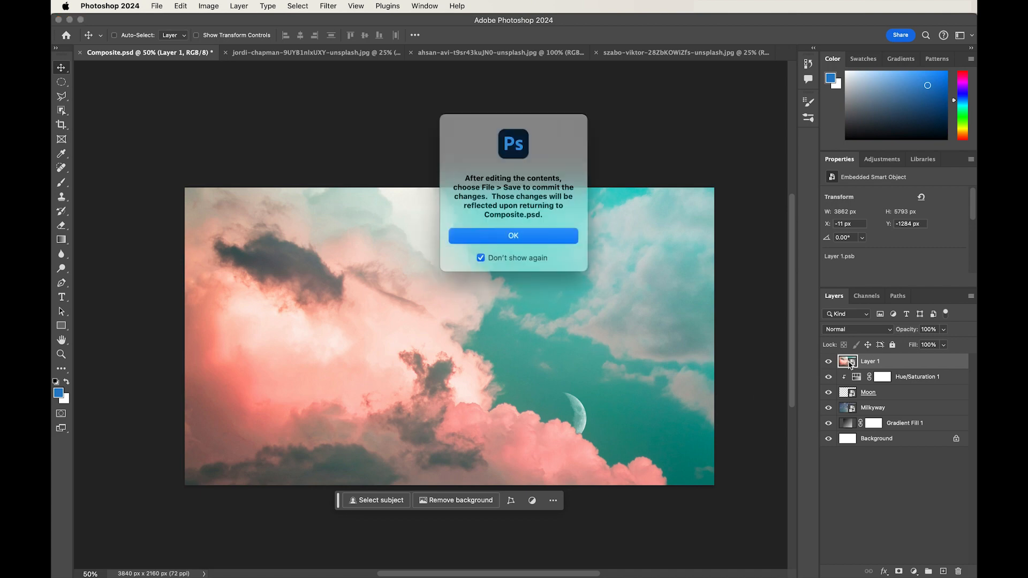
{"action": "left_click", "coordinate": [511, 234]}
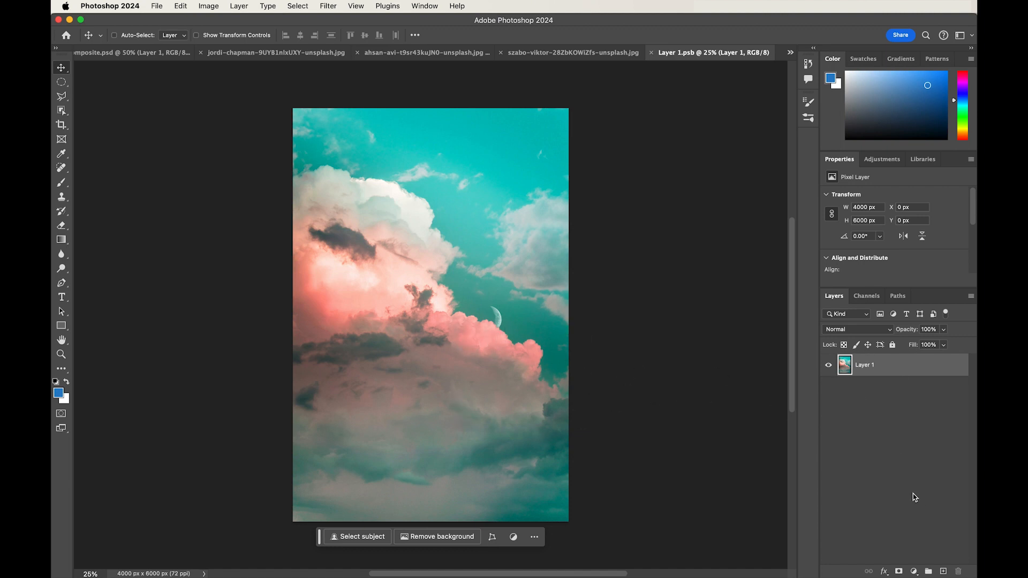
{"action": "left_click", "coordinate": [295, 7]}
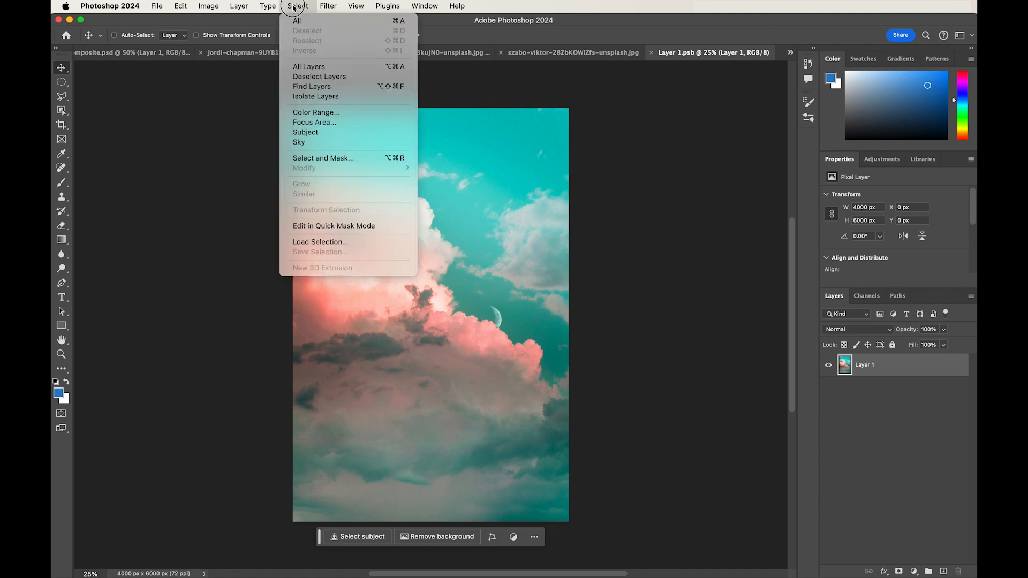
{"action": "left_click", "coordinate": [325, 112]}
{"action": "left_click_drag", "start_coordinate": [499, 96], "coordinate": [664, 102]}
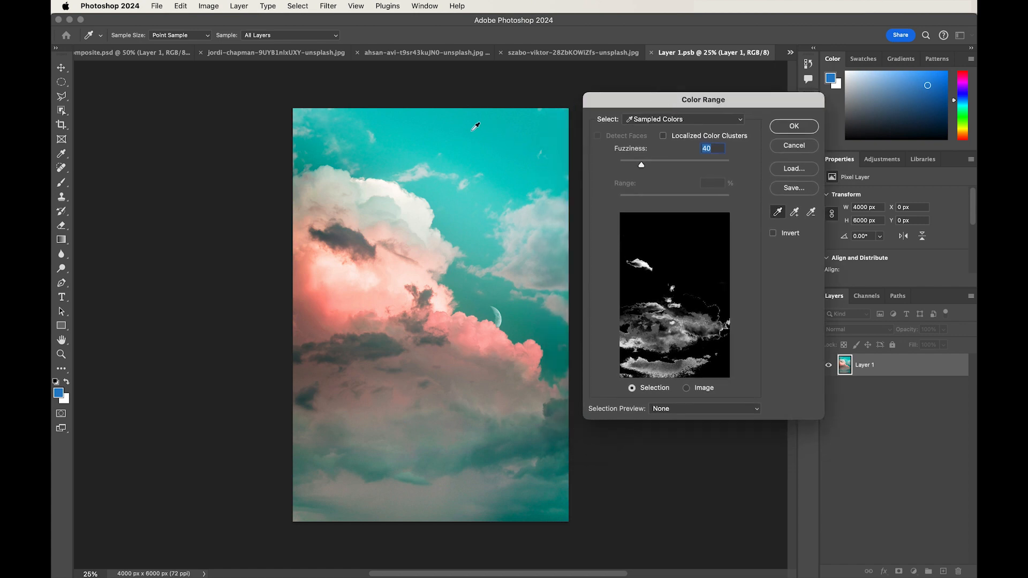
{"action": "left_click", "coordinate": [464, 116]}
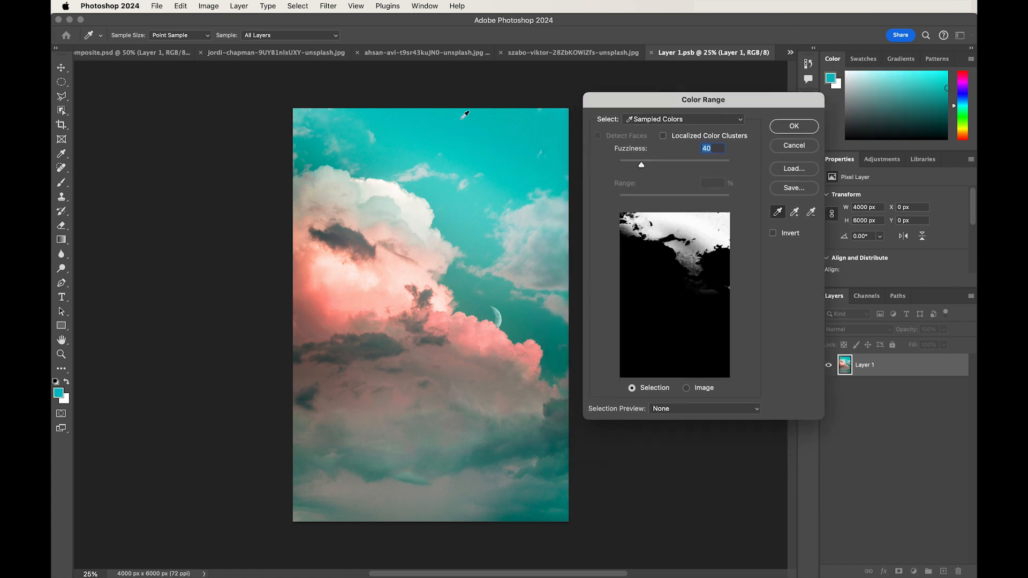
Step: Add the remaining teal sky tones between and below the clouds to the Color Range sample and create the selection at Fuzziness 40
{"action": "left_click", "coordinate": [434, 146], "text": "shift"}
{"action": "left_click", "coordinate": [394, 162], "text": "shift"}
{"action": "left_click", "coordinate": [444, 200], "text": "shift"}
{"action": "left_click", "coordinate": [478, 234], "text": "shift"}
{"action": "left_click", "coordinate": [471, 279], "text": "shift"}
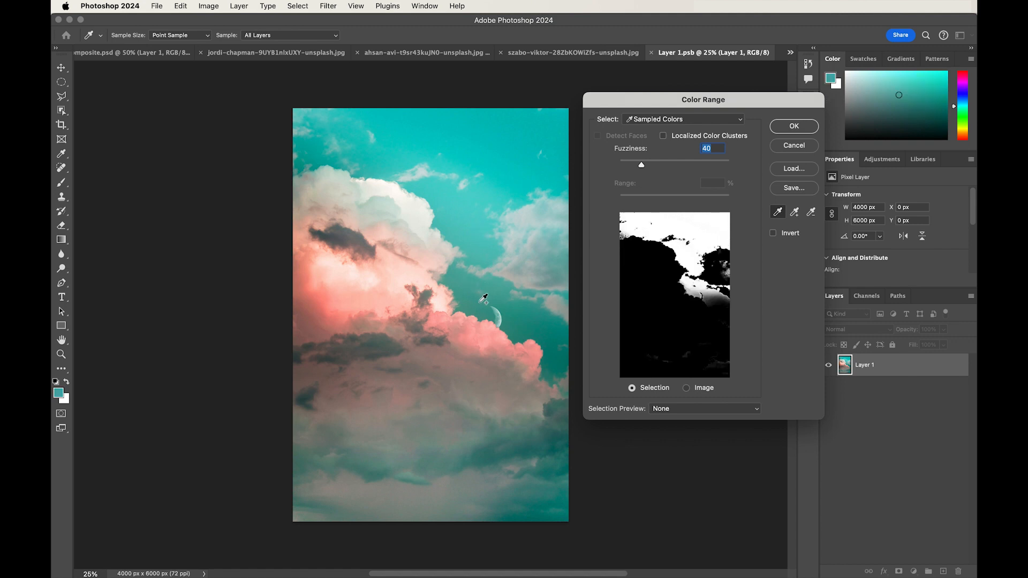
{"action": "left_click", "coordinate": [480, 302], "text": "shift"}
{"action": "left_click", "coordinate": [509, 312], "text": "shift"}
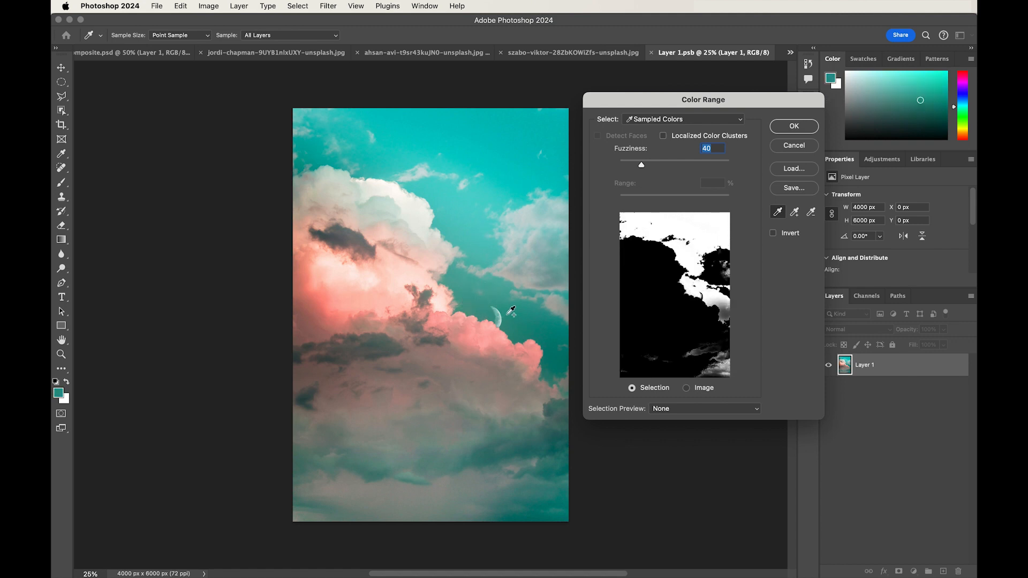
{"action": "left_click", "coordinate": [556, 337], "text": "shift"}
{"action": "left_click", "coordinate": [555, 352], "text": "shift"}
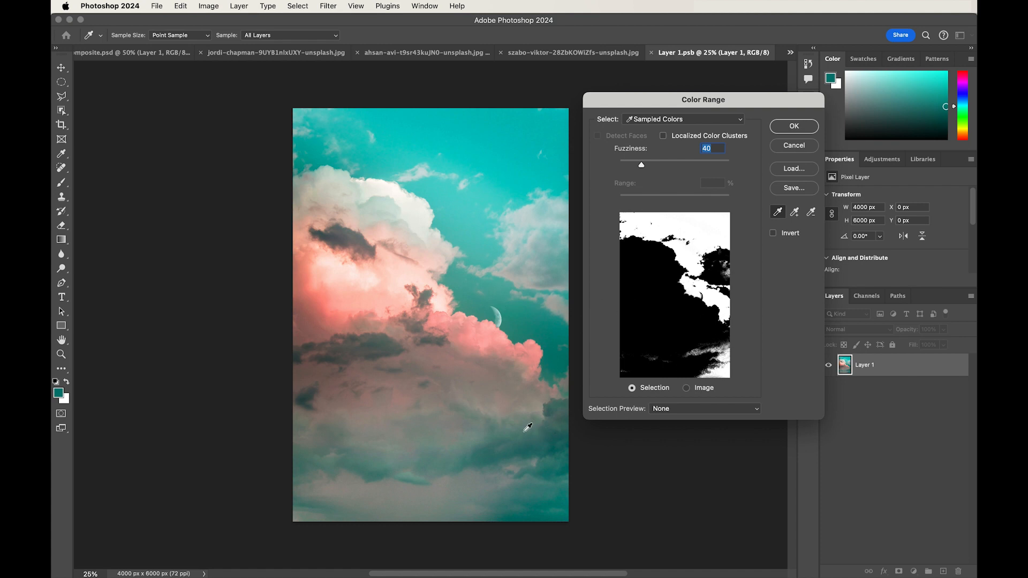
{"action": "left_click", "coordinate": [489, 454], "text": "shift"}
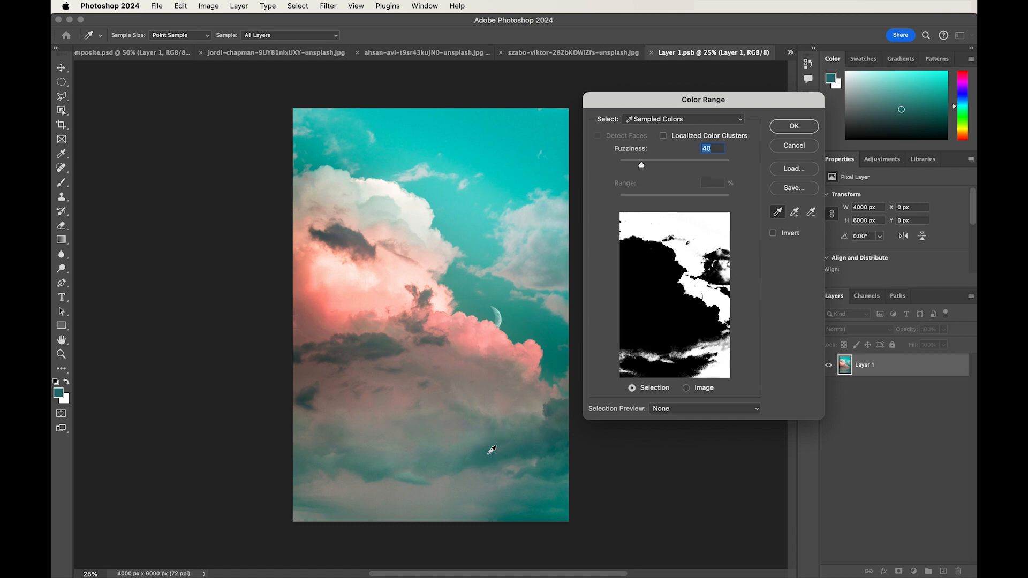
{"action": "left_click", "coordinate": [791, 126]}
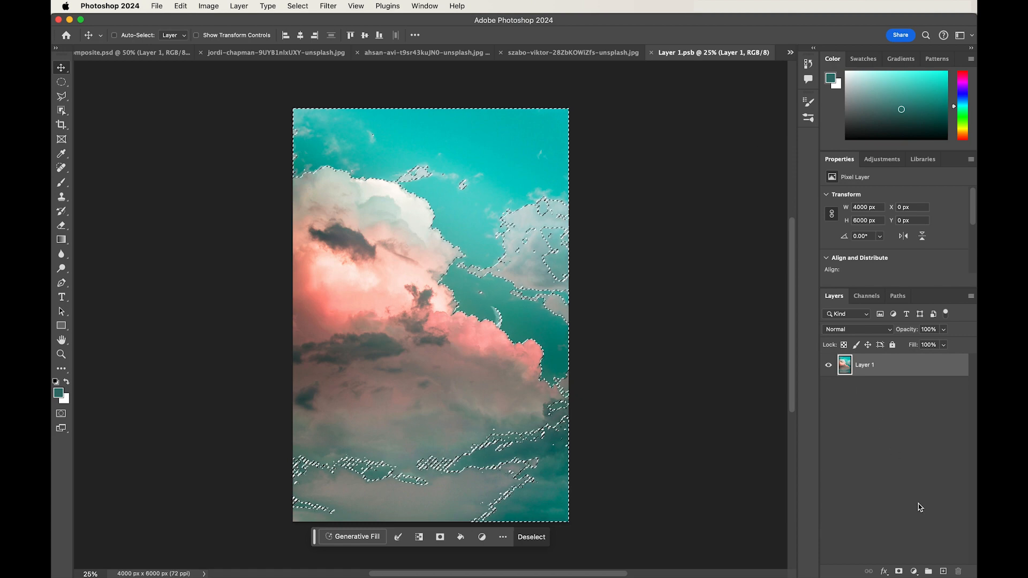
Step: Invert the sky selection and turn it into a layer mask that keeps only the clouds
{"action": "left_click", "coordinate": [294, 6]}
{"action": "left_click", "coordinate": [308, 48]}
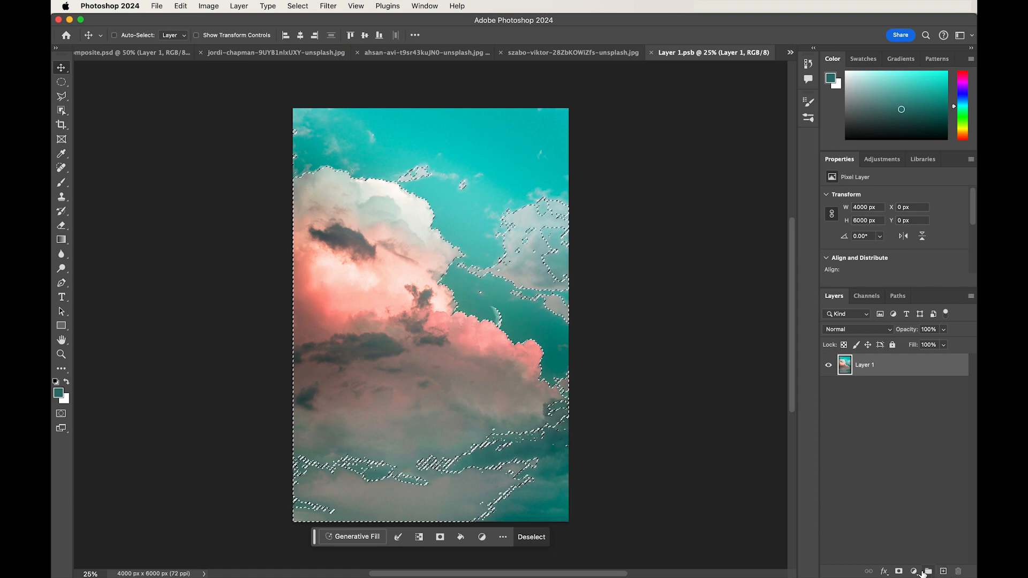
{"action": "left_click", "coordinate": [901, 571]}
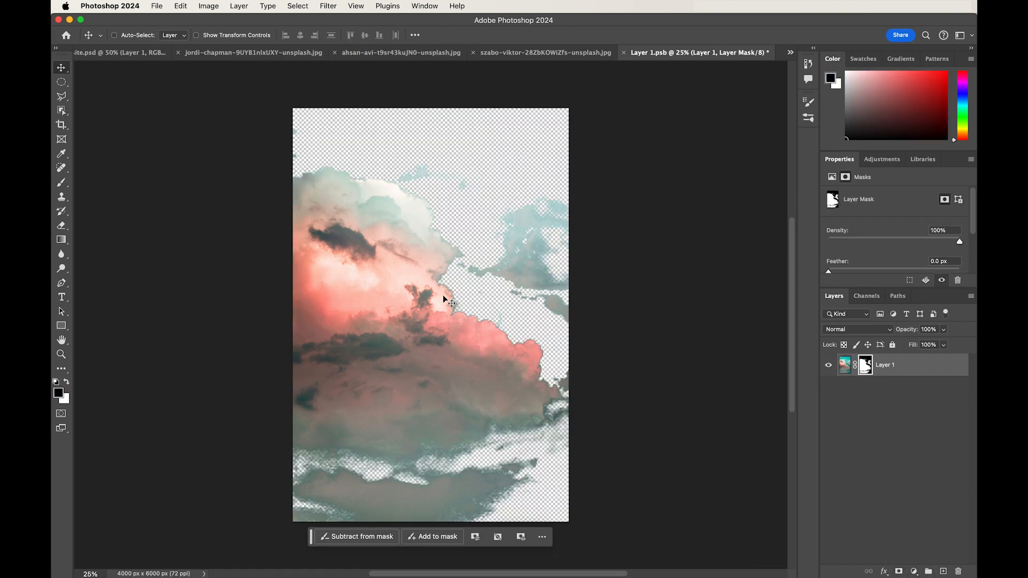
Step: Set up a hard round eraser of about 38 px at 100% hardness for retouching the layer mask around the crescent moon
{"action": "key", "text": "z"}
{"action": "left_click", "coordinate": [496, 316]}
{"action": "left_click", "coordinate": [508, 322]}
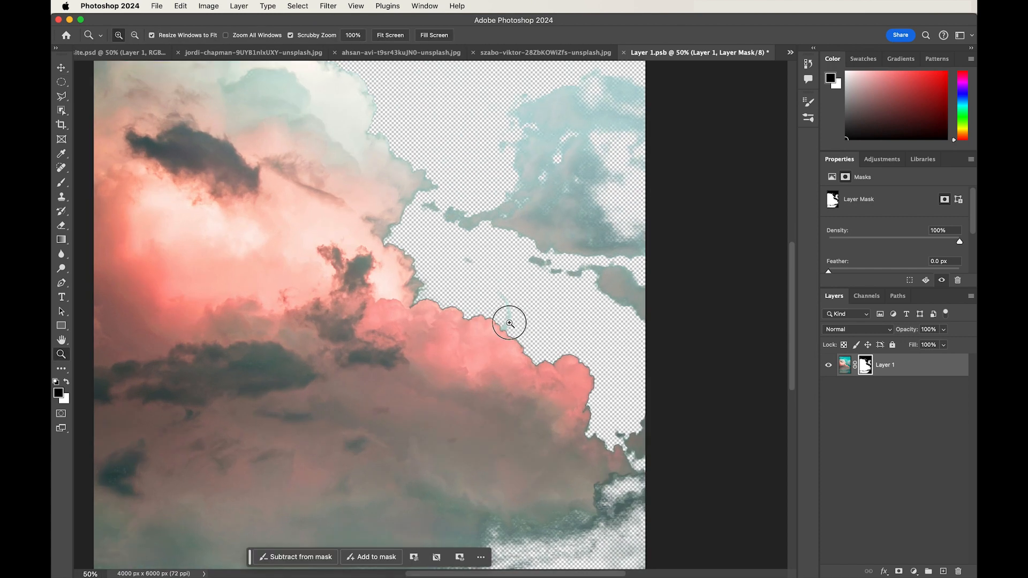
{"action": "left_click", "coordinate": [510, 323]}
{"action": "left_click", "coordinate": [510, 323]}
{"action": "left_click", "coordinate": [472, 244]}
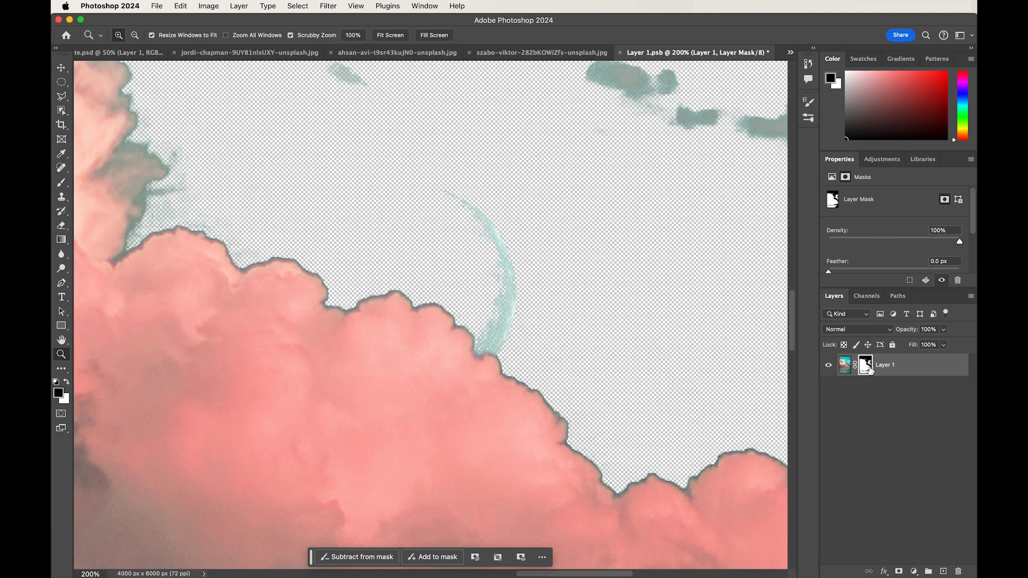
{"action": "key", "text": "b"}
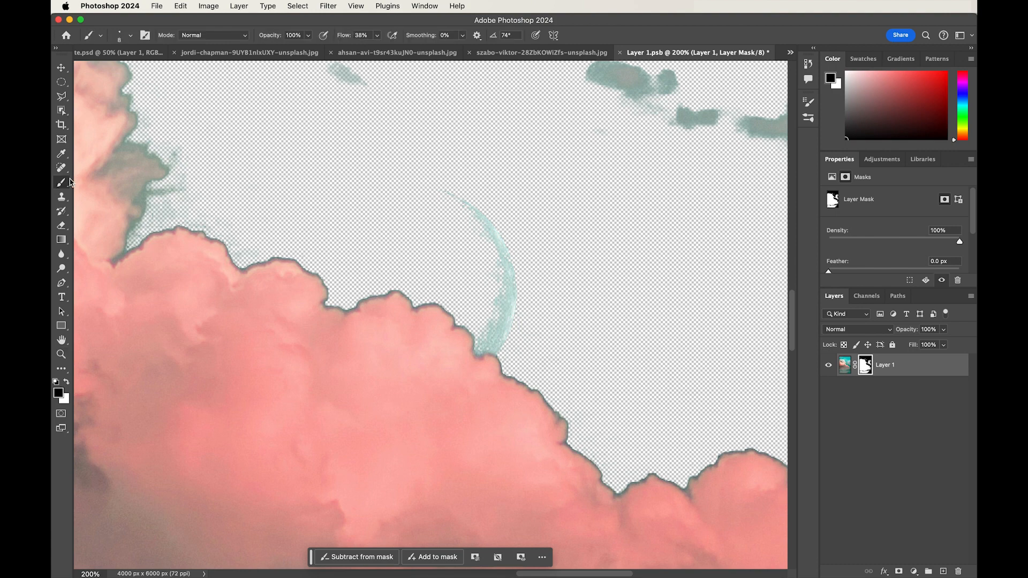
{"action": "left_click", "coordinate": [130, 37]}
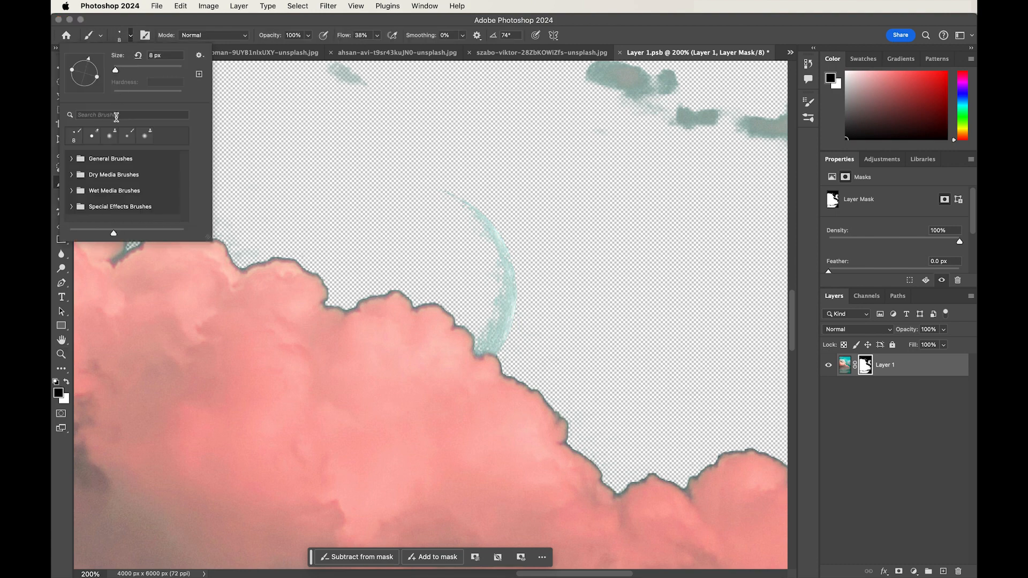
{"action": "left_click", "coordinate": [94, 139]}
{"action": "left_click_drag", "start_coordinate": [120, 72], "coordinate": [129, 72]}
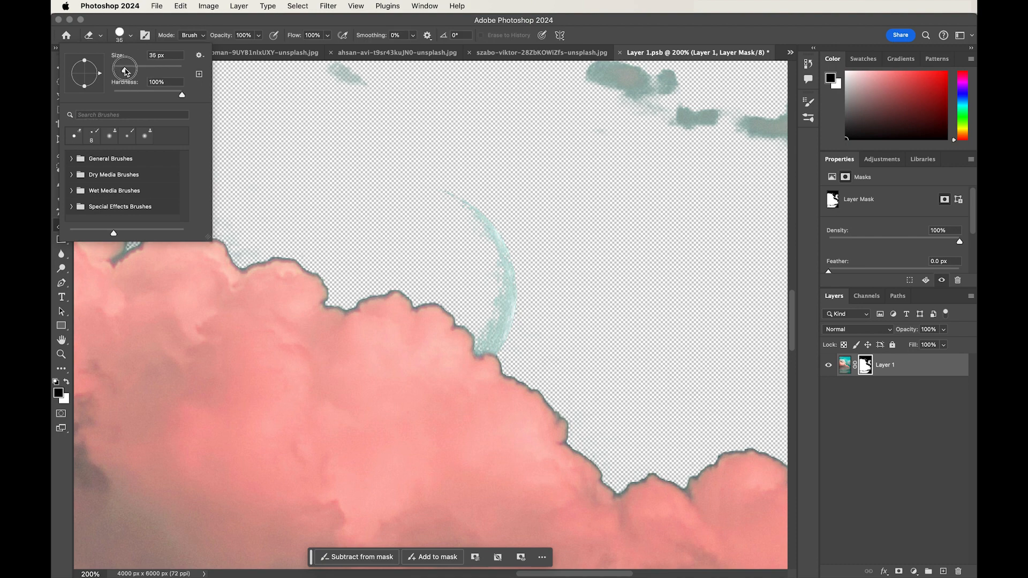
Step: Swap the foreground and background colours, erase the leftover crescent moon through the layer mask, and save the smart object's contents
{"action": "left_click_drag", "start_coordinate": [455, 197], "coordinate": [487, 231]}
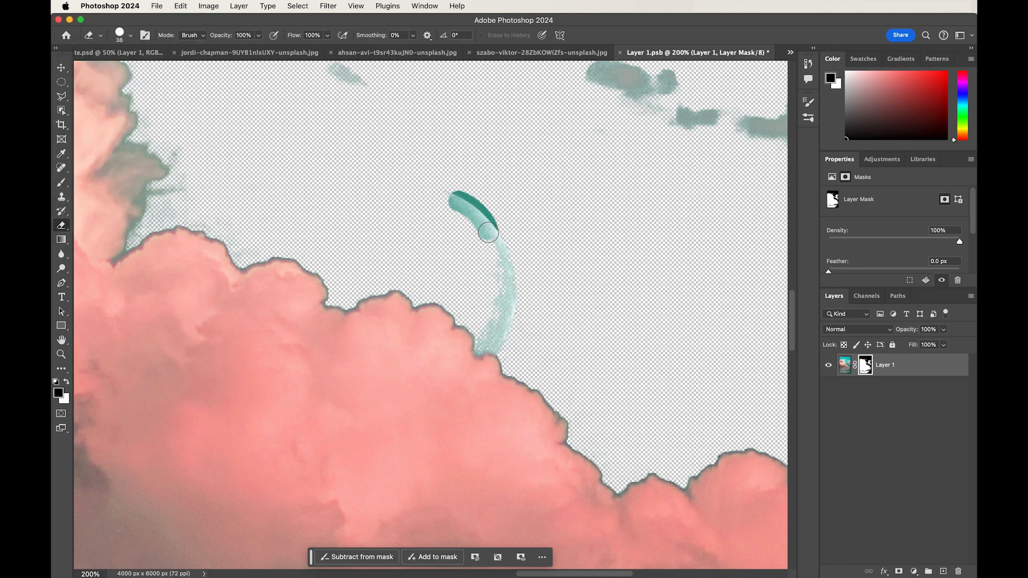
{"action": "left_click", "coordinate": [66, 382]}
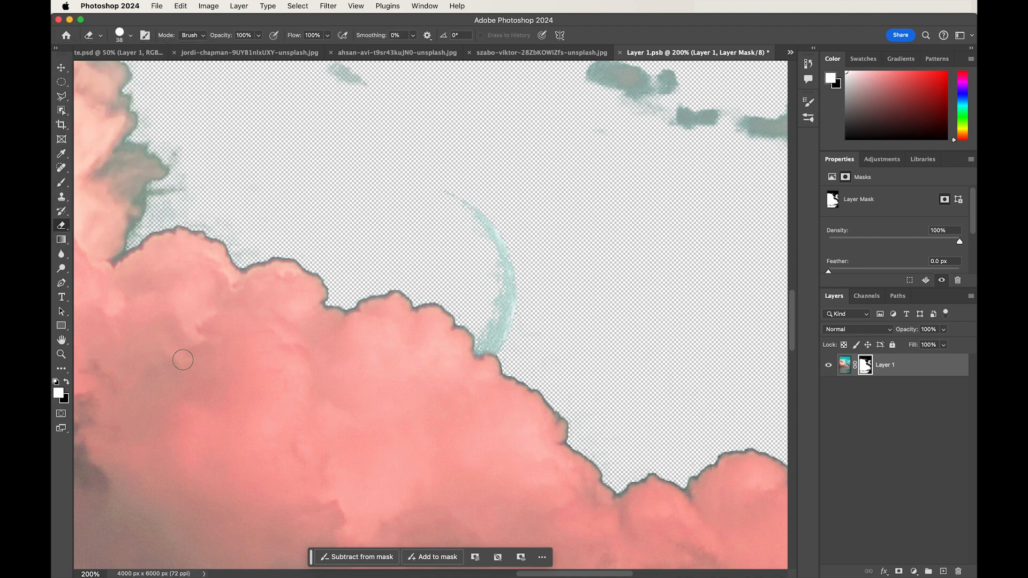
{"action": "mouse_move", "coordinate": [450, 194]}
{"action": "left_mouse_down"}
{"action": "mouse_move", "coordinate": [481, 220]}
{"action": "mouse_move", "coordinate": [500, 257]}
{"action": "mouse_move", "coordinate": [485, 341]}
{"action": "mouse_move", "coordinate": [501, 343]}
{"action": "mouse_move", "coordinate": [493, 342]}
{"action": "mouse_move", "coordinate": [505, 333]}
{"action": "mouse_move", "coordinate": [514, 276]}
{"action": "left_mouse_up"}
{"action": "left_click_drag", "start_coordinate": [495, 313], "coordinate": [484, 342]}
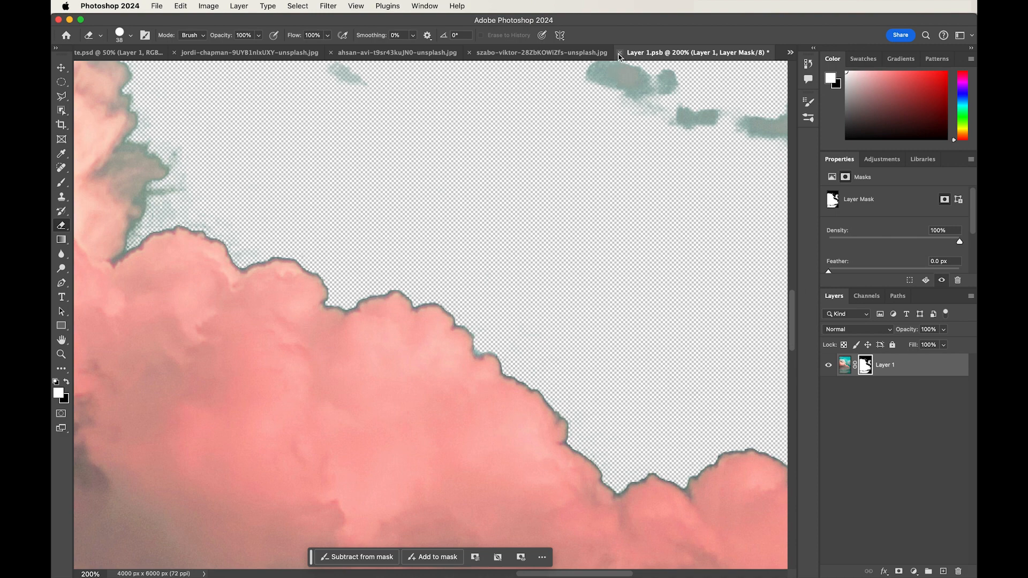
{"action": "key", "text": "super+s"}
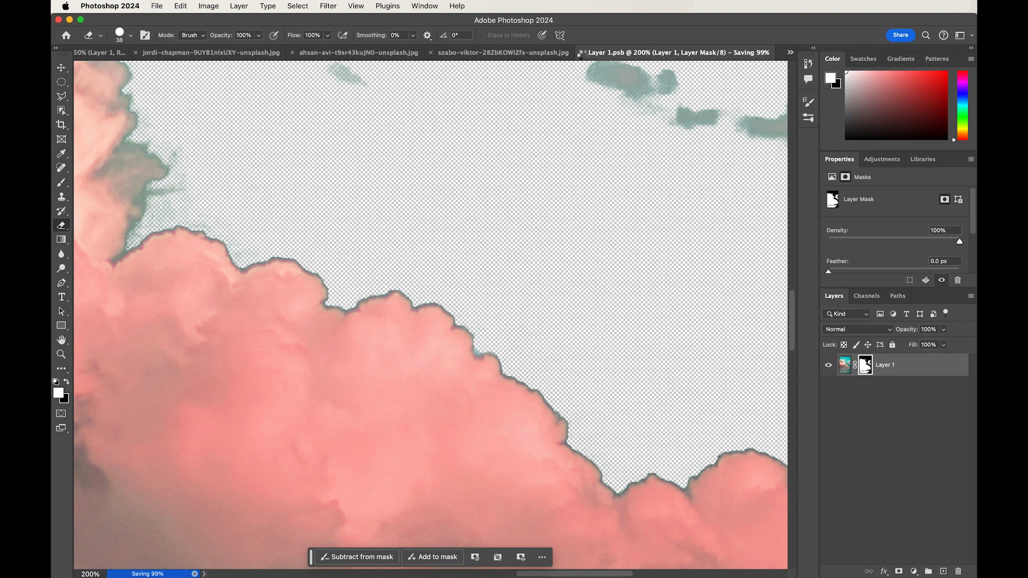
Step: Close the cloud smart object's contents and the three source photo documents, discarding changes to the moon photo
{"action": "left_click", "coordinate": [620, 52]}
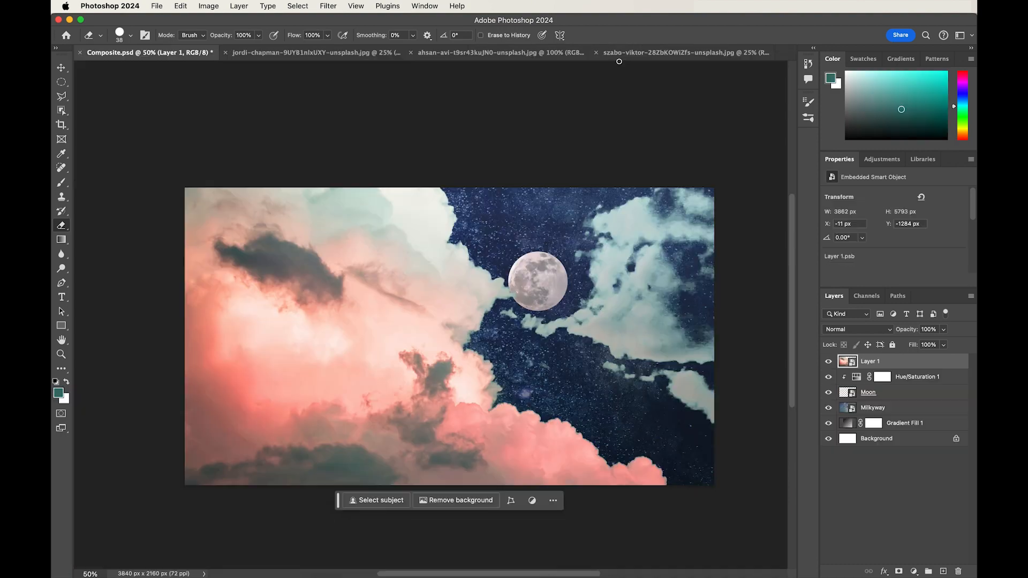
{"action": "left_click", "coordinate": [597, 53]}
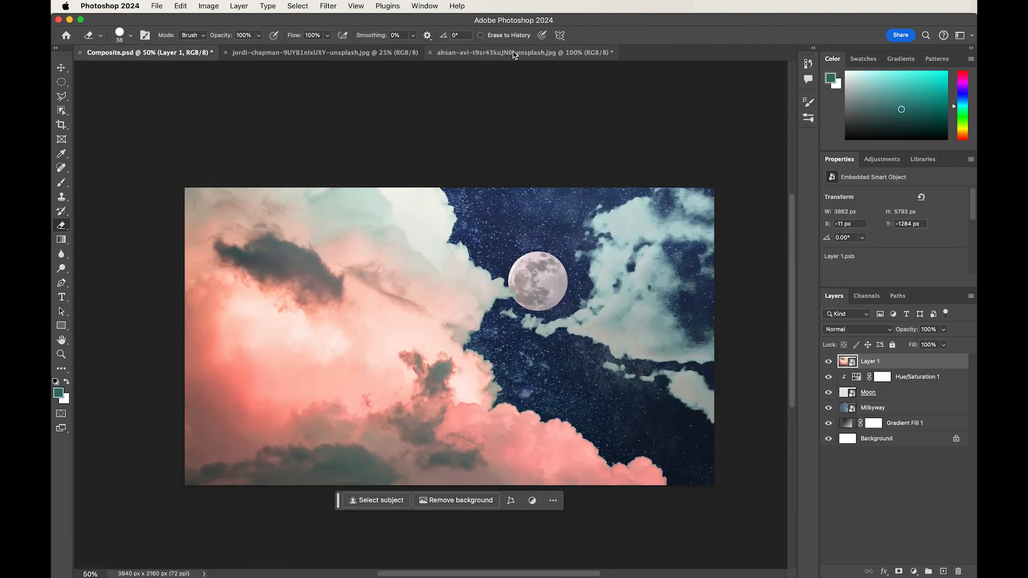
{"action": "left_click", "coordinate": [430, 52]}
{"action": "left_click", "coordinate": [486, 240]}
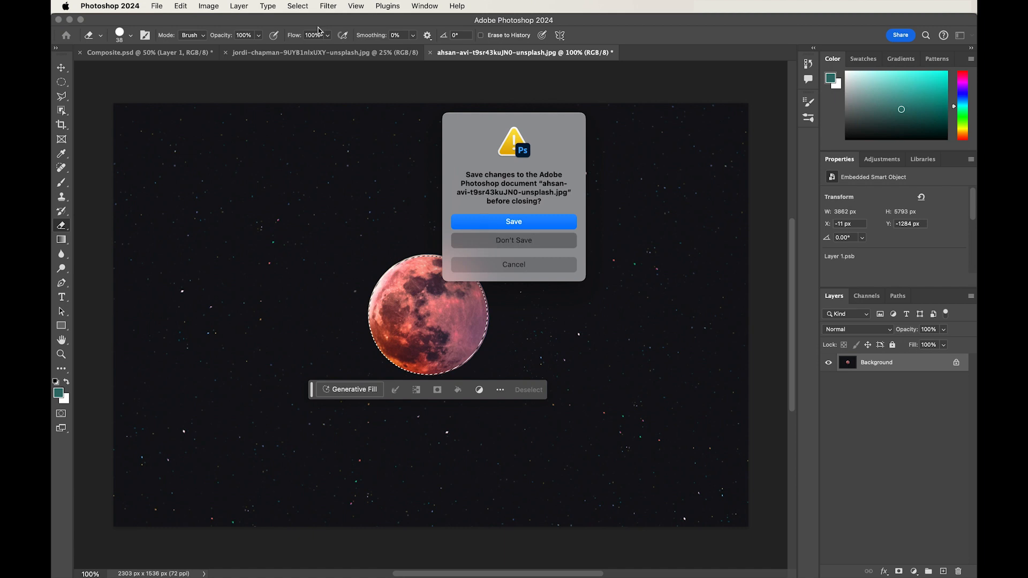
{"action": "left_click", "coordinate": [226, 53]}
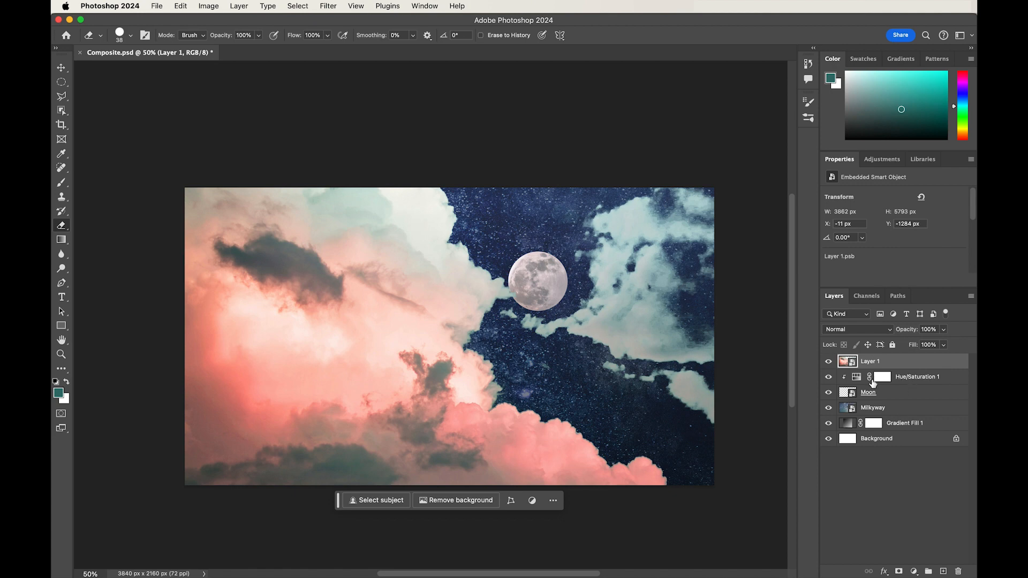
Step: Preview the blend modes on the cloud layer, then set it to Screen with 56% opacity
{"action": "left_click", "coordinate": [877, 334]}
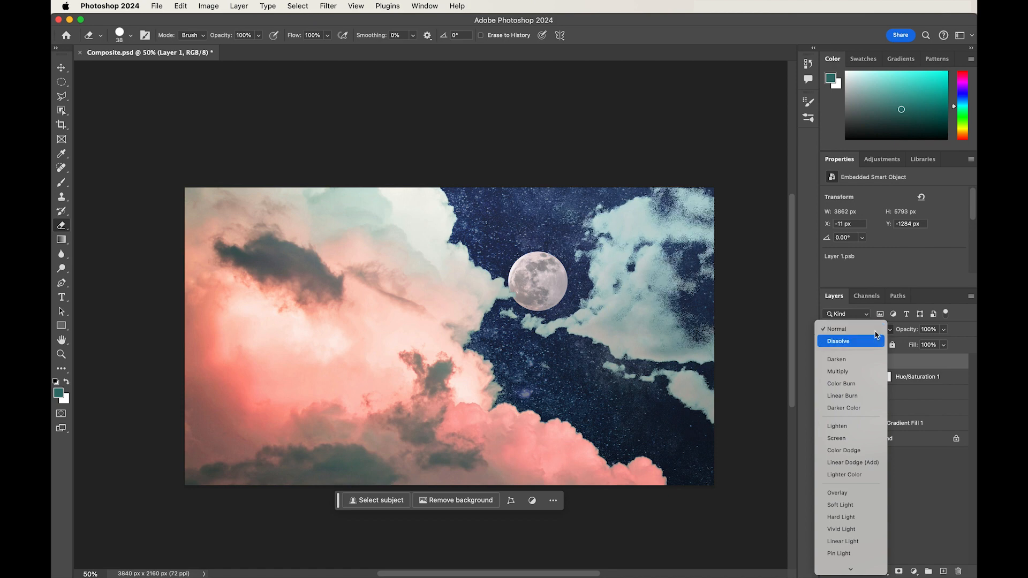
{"action": "key", "text": "Down"}
{"action": "key", "text": "Down"}
{"action": "key", "text": "Down"}
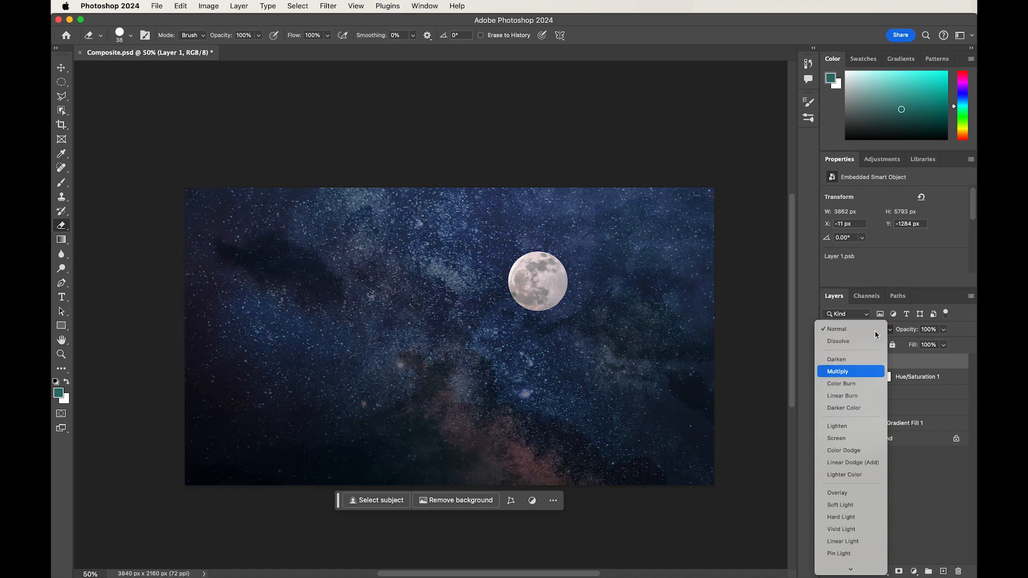
{"action": "key", "text": "Down"}
{"action": "key", "text": "Down"}
{"action": "key", "text": "Down"}
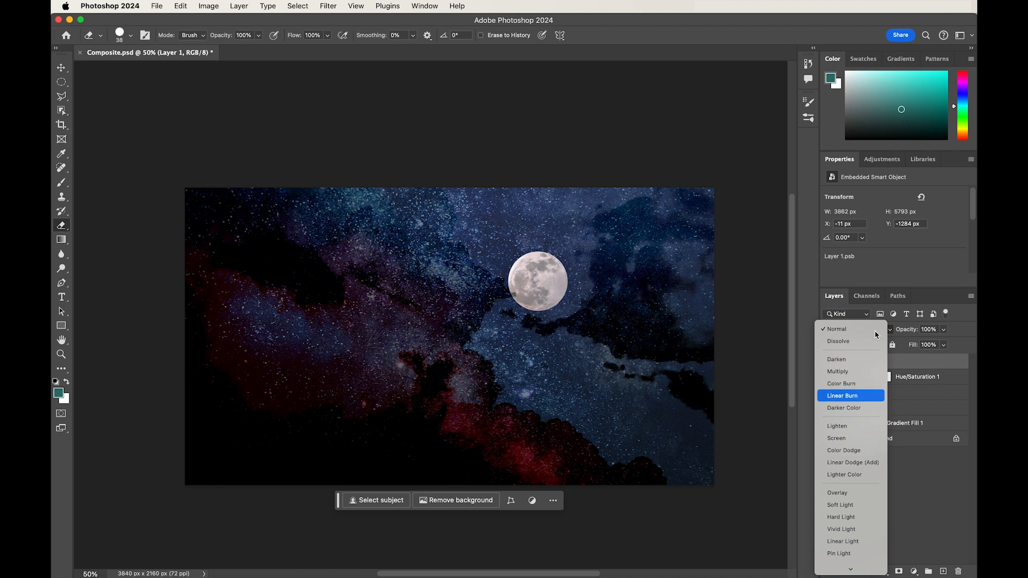
{"action": "key", "text": "Down"}
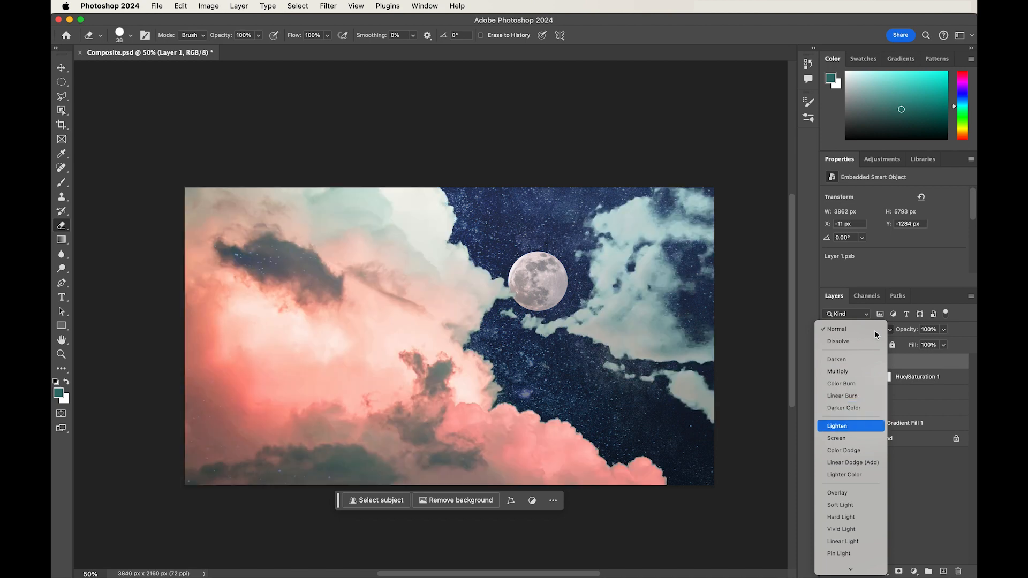
{"action": "key", "text": "Down"}
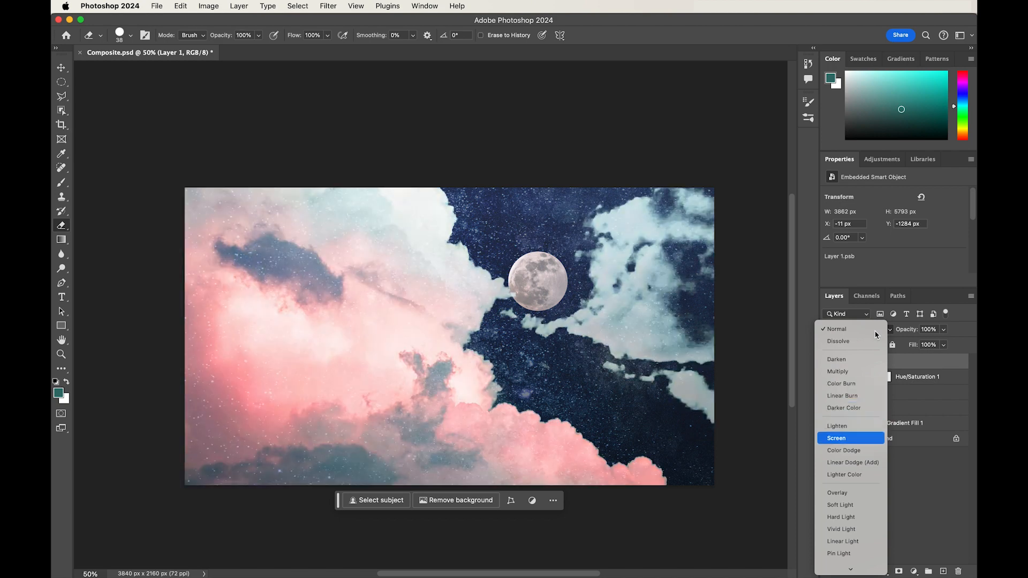
{"action": "key", "text": "Down"}
{"action": "key", "text": "Down"}
{"action": "key", "text": "Down"}
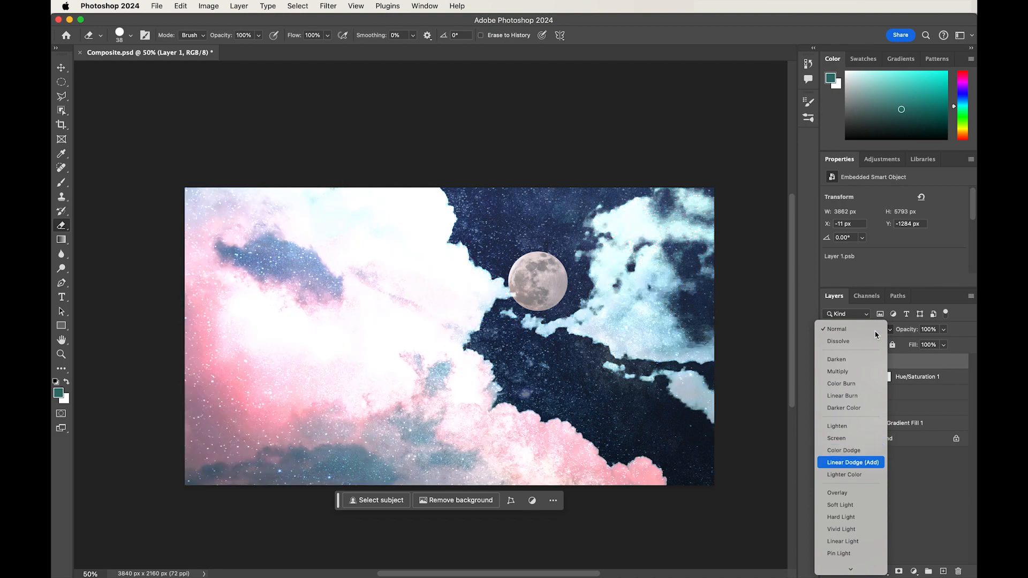
{"action": "key", "text": "Down"}
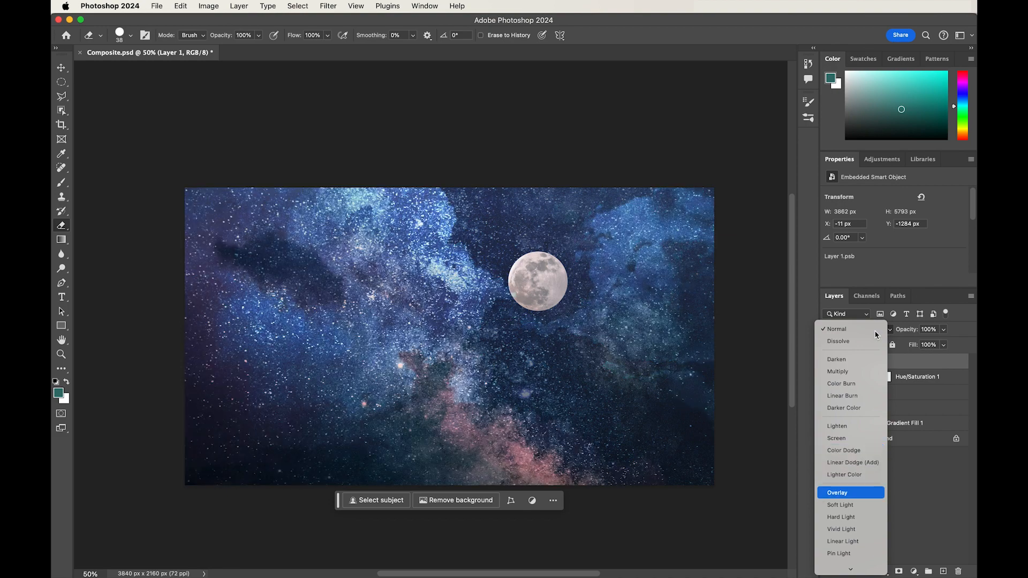
{"action": "key", "text": "Down"}
{"action": "key", "text": "Down"}
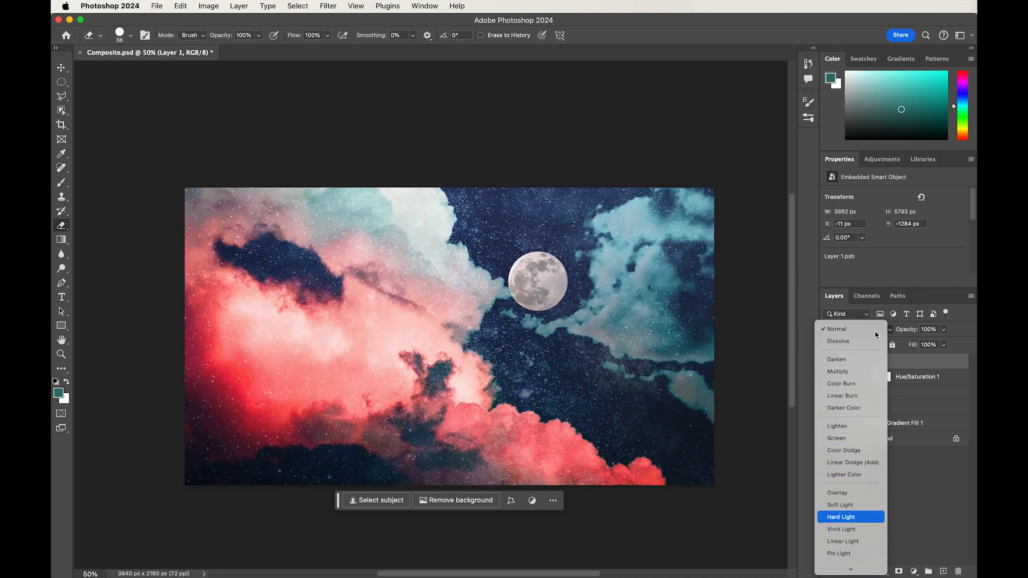
{"action": "key", "text": "Down"}
{"action": "key", "text": "Down"}
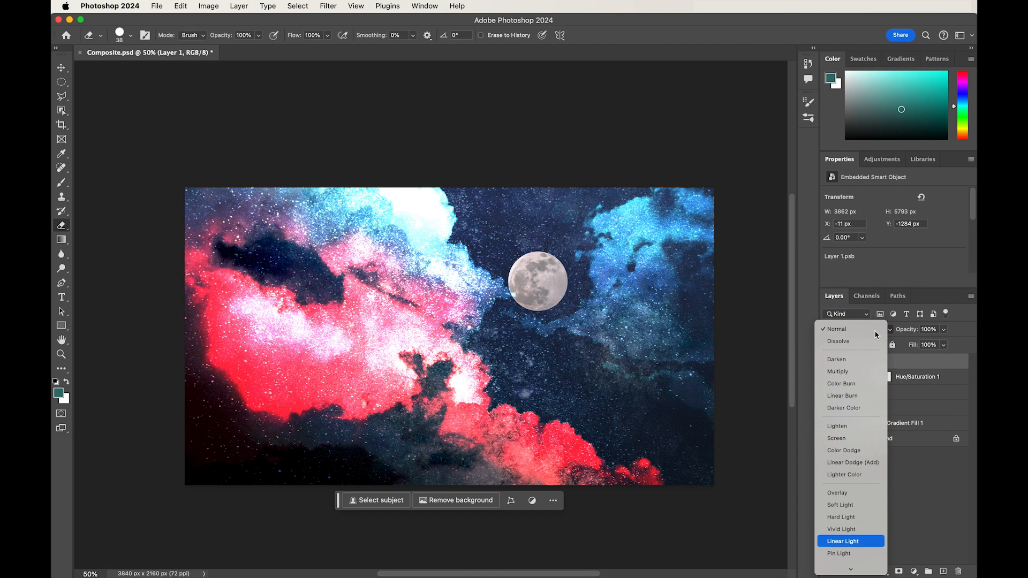
{"action": "key", "text": "Down"}
{"action": "key", "text": "Down"}
{"action": "key", "text": "Down"}
{"action": "key", "text": "Down"}
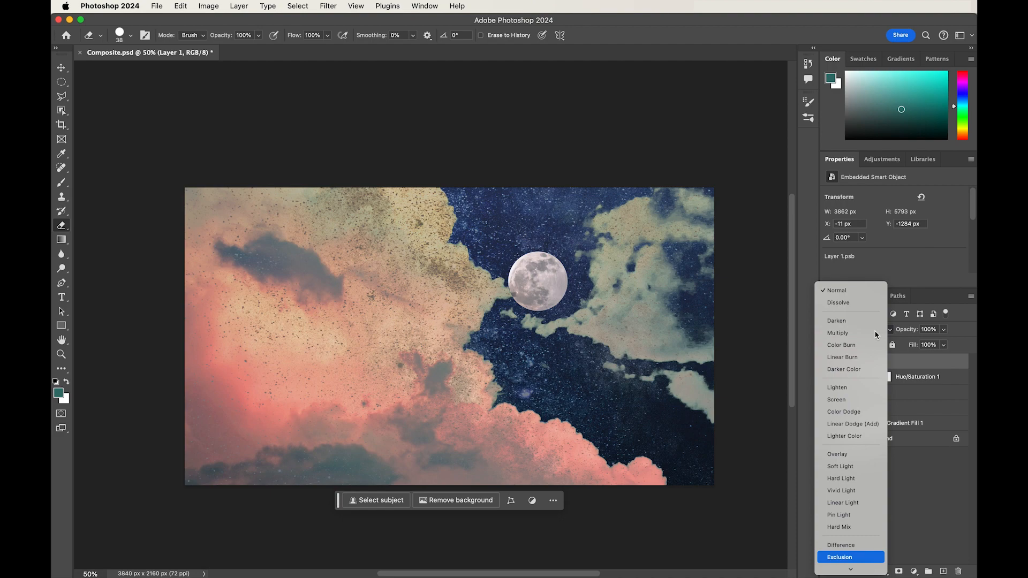
{"action": "left_click", "coordinate": [861, 400]}
{"action": "left_click_drag", "start_coordinate": [912, 333], "coordinate": [887, 334]}
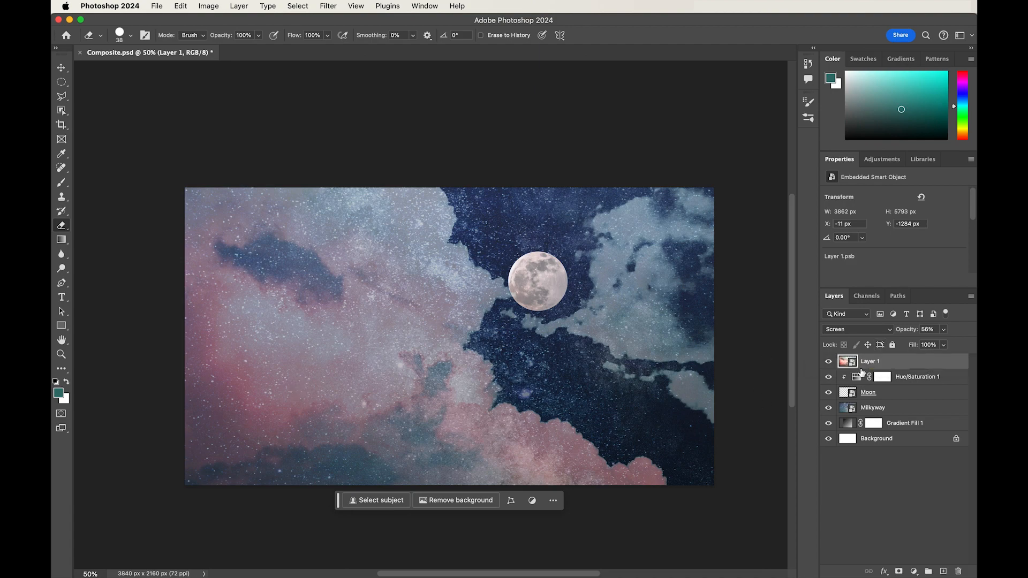
Step: Open the cloud smart object's contents and add a Hue/Saturation adjustment with Hue +10 and Saturation -39
{"action": "double_click", "coordinate": [848, 364]}
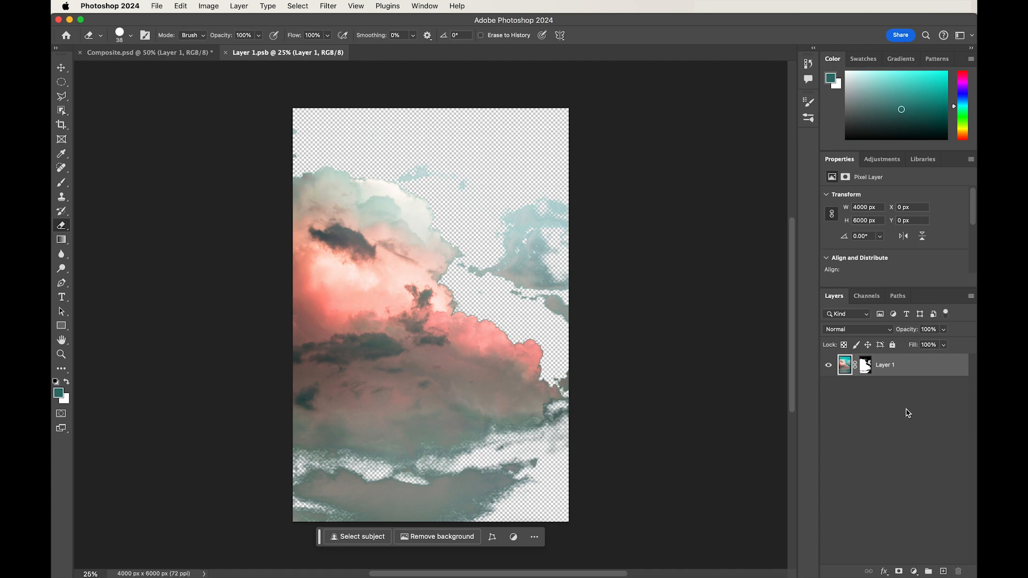
{"action": "left_click", "coordinate": [915, 572]}
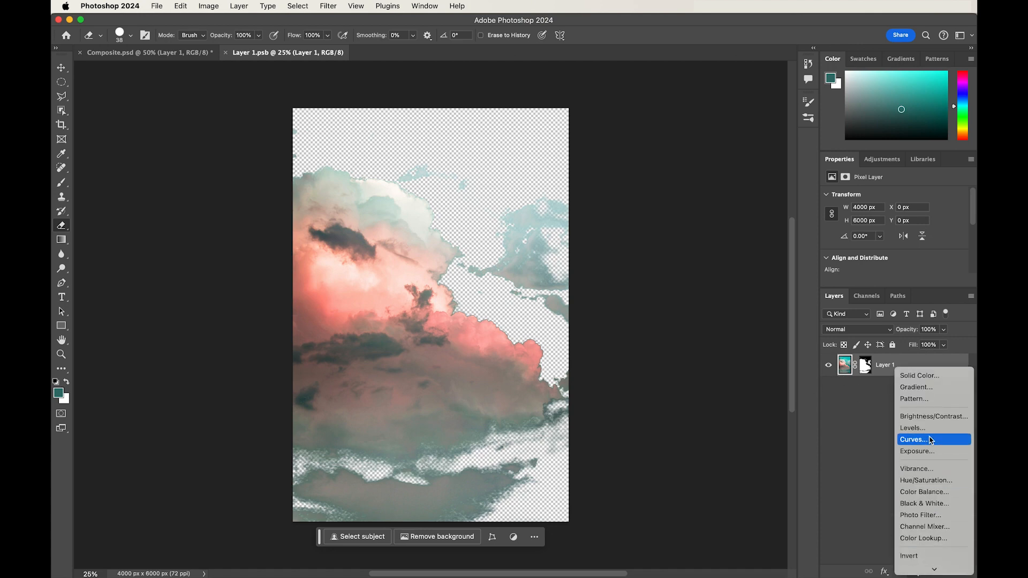
{"action": "left_click", "coordinate": [934, 481]}
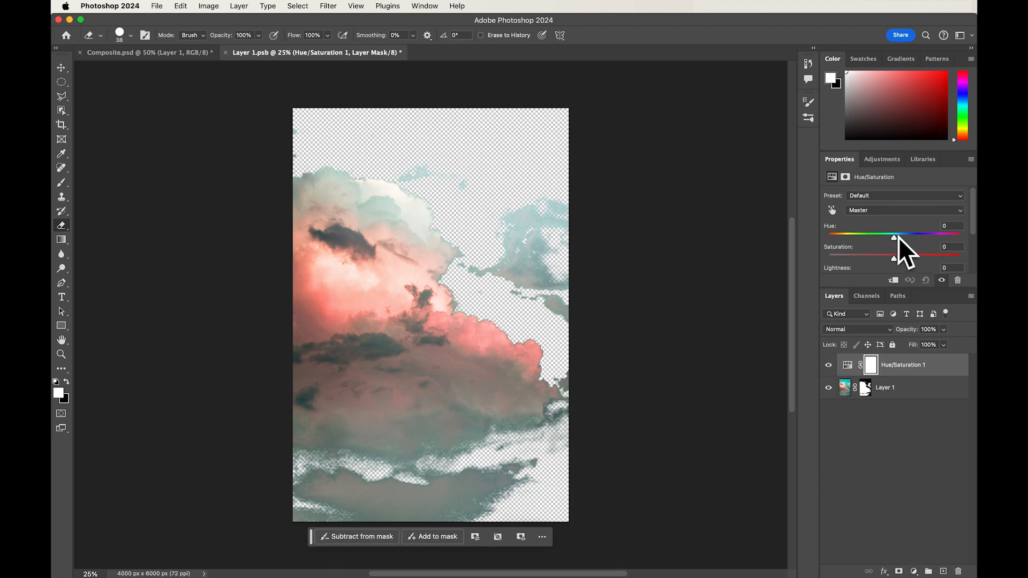
{"action": "mouse_move", "coordinate": [895, 237]}
{"action": "left_mouse_down"}
{"action": "mouse_move", "coordinate": [869, 261]}
{"action": "mouse_move", "coordinate": [886, 239]}
{"action": "mouse_move", "coordinate": [919, 240]}
{"action": "mouse_move", "coordinate": [901, 241]}
{"action": "left_mouse_up"}
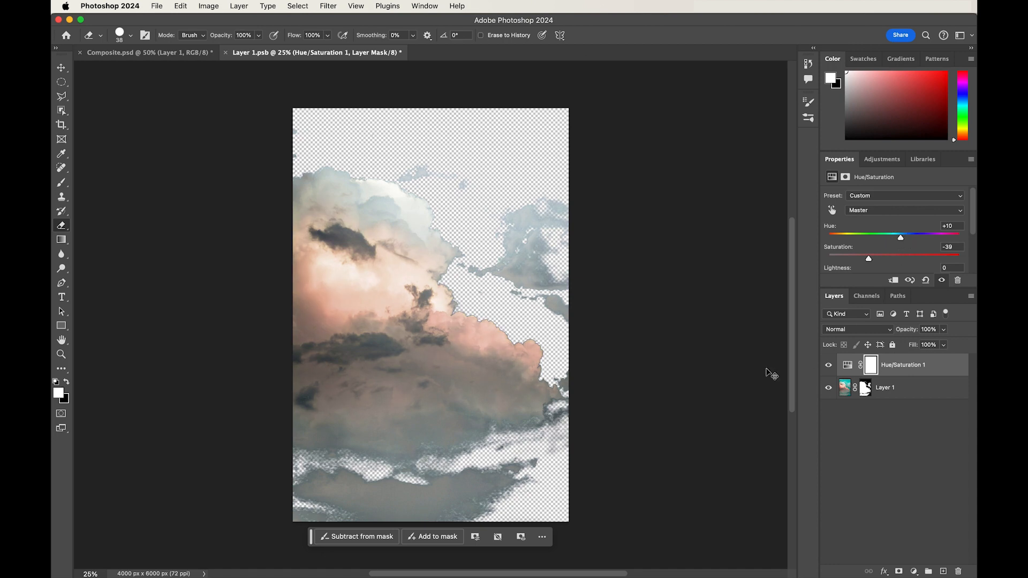
Step: Save and close the cloud smart object's contents, and set the cloud layer's opacity to 81% in the composite
{"action": "key", "text": "super+s"}
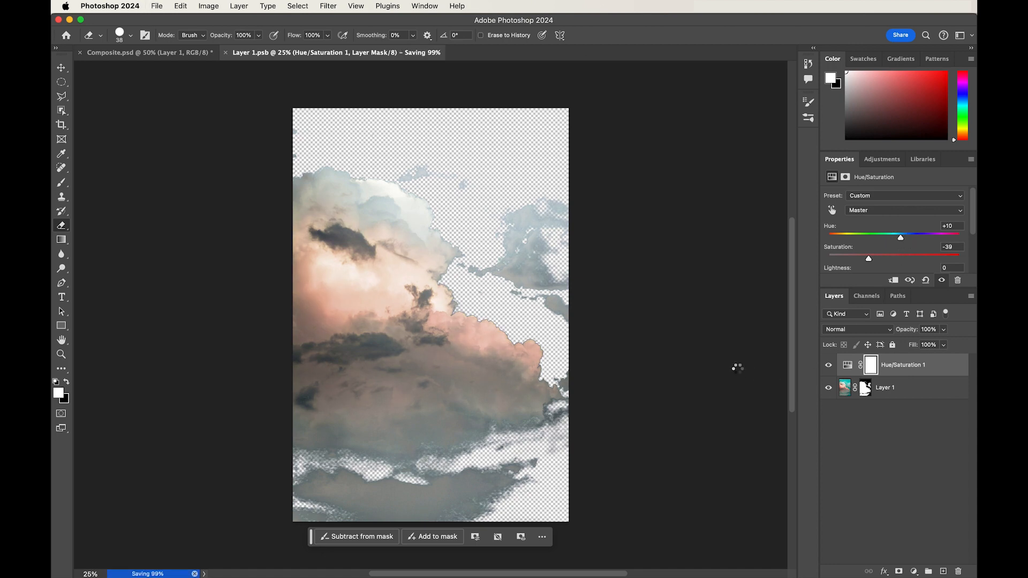
{"action": "key", "text": "super+w"}
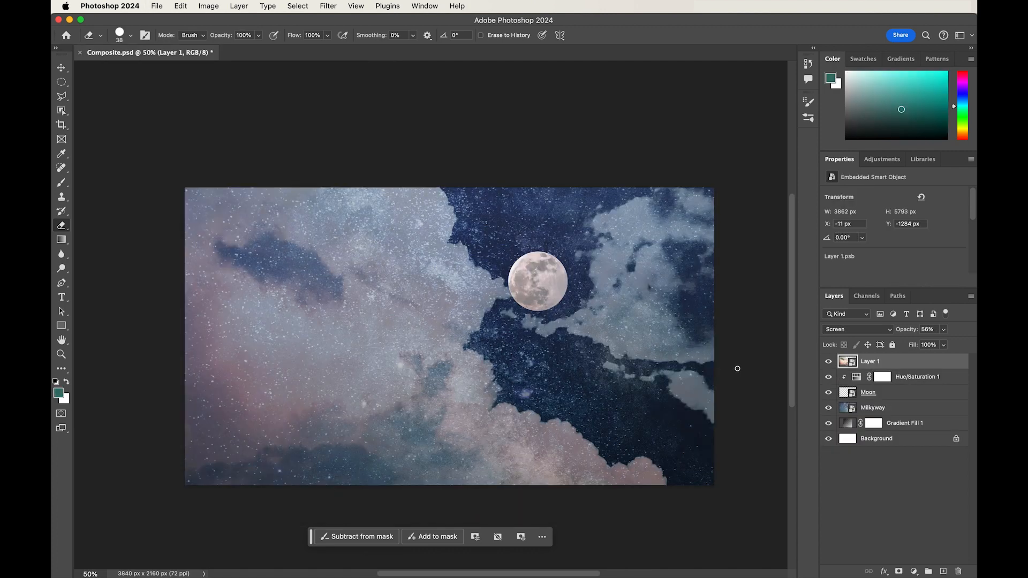
{"action": "left_click_drag", "start_coordinate": [904, 329], "coordinate": [918, 331]}
{"action": "mouse_move", "coordinate": [918, 331]}
{"action": "left_mouse_down"}
{"action": "mouse_move", "coordinate": [937, 327]}
{"action": "mouse_move", "coordinate": [919, 333]}
{"action": "left_mouse_up"}
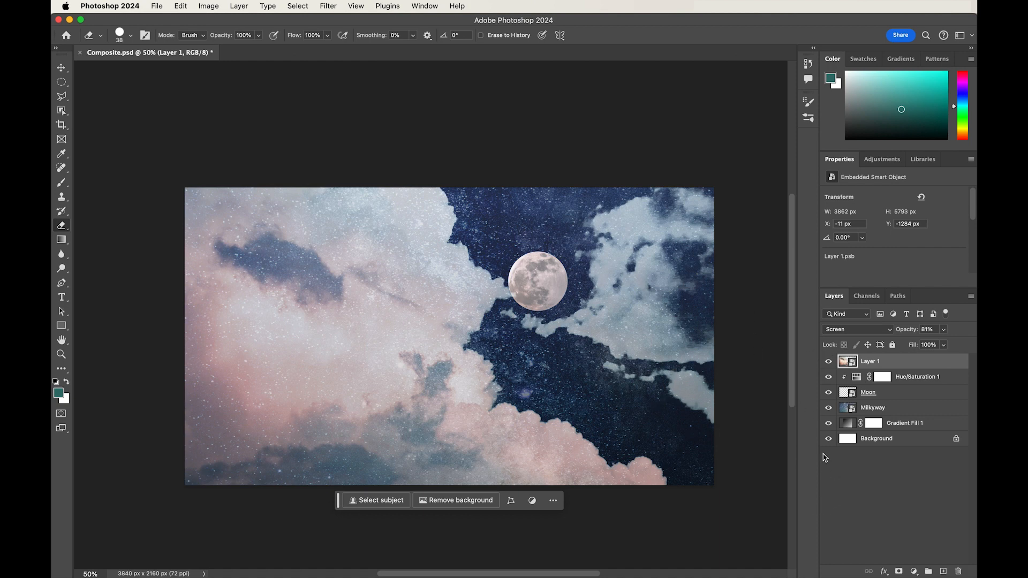
Step: Switch to Adobe Bridge and open the snowy mountain photo with the blue sky in Photoshop
{"action": "key", "text": "super+Tab"}
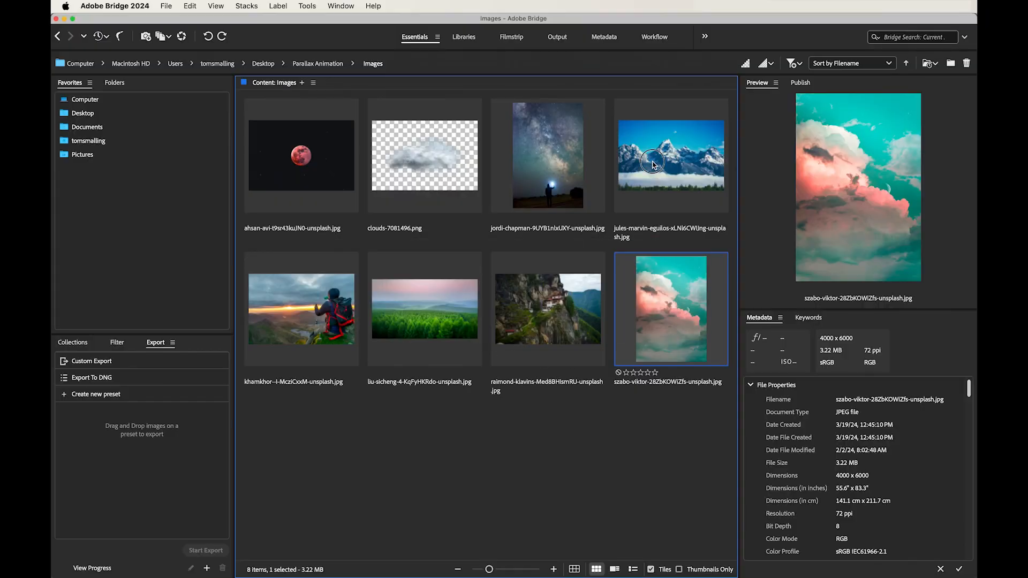
{"action": "left_click", "coordinate": [630, 176]}
{"action": "double_click", "coordinate": [649, 179]}
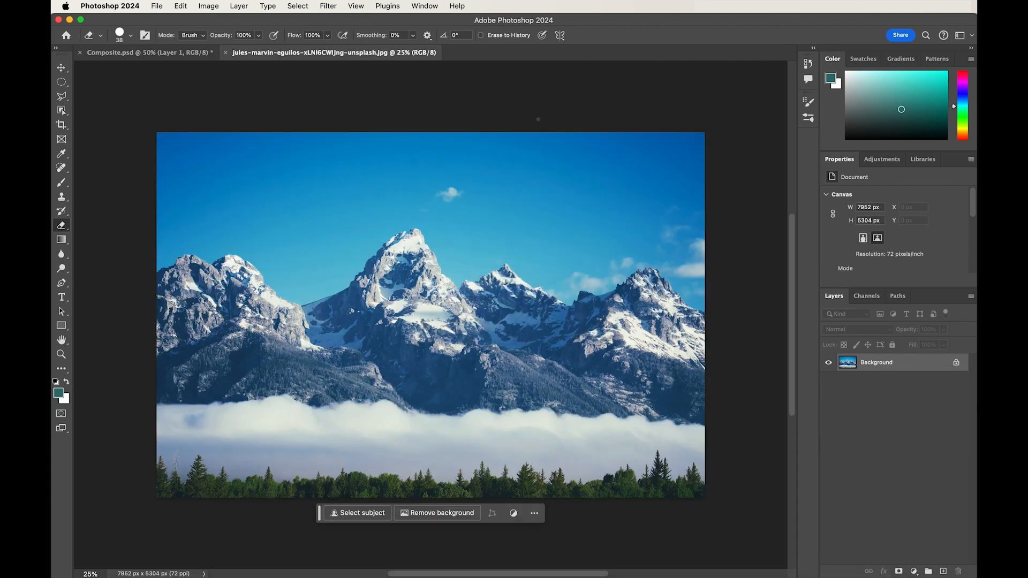
Step: Copy the whole mountain photo into Composite.psd above the clouds and convert the new layer to a smart object
{"action": "key", "text": "super+a"}
{"action": "key", "text": "v"}
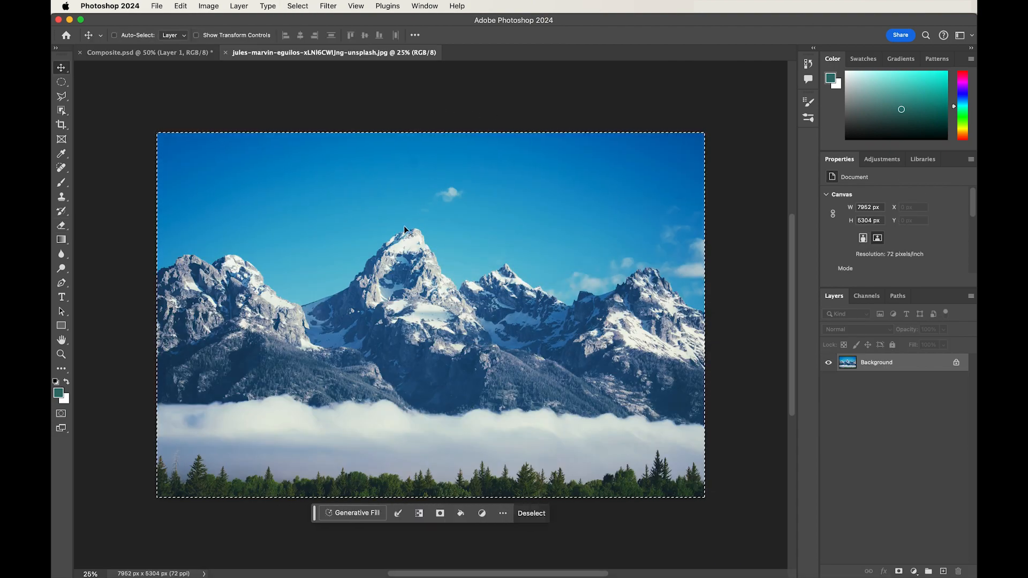
{"action": "left_click_drag", "start_coordinate": [381, 232], "coordinate": [381, 268]}
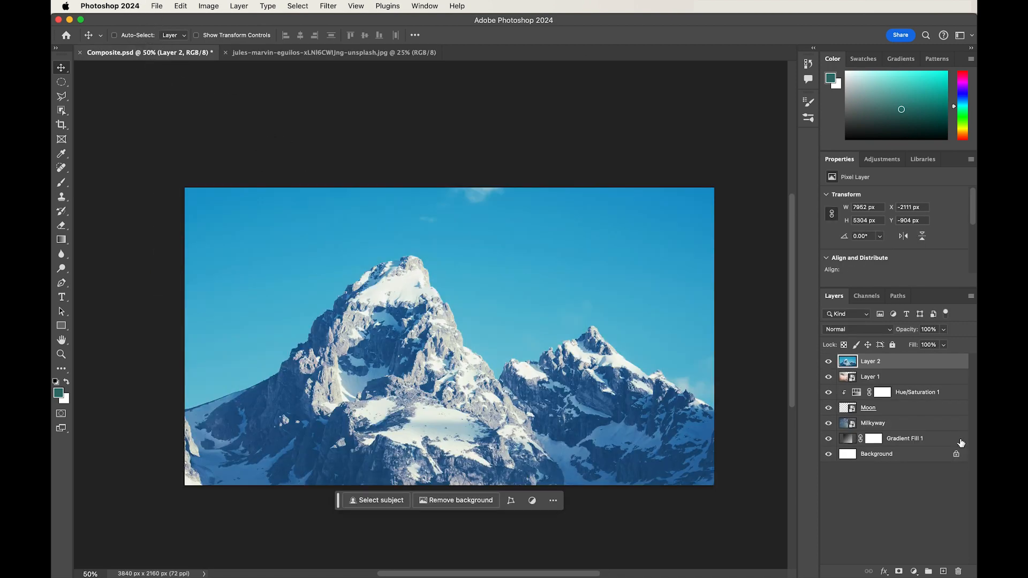
{"action": "right_click", "coordinate": [873, 364]}
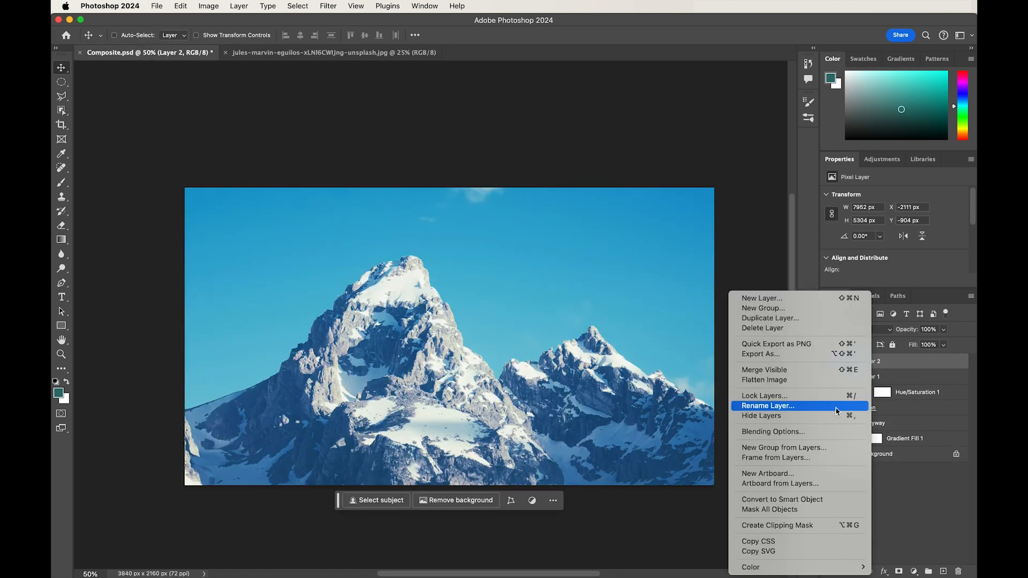
{"action": "left_click", "coordinate": [813, 501]}
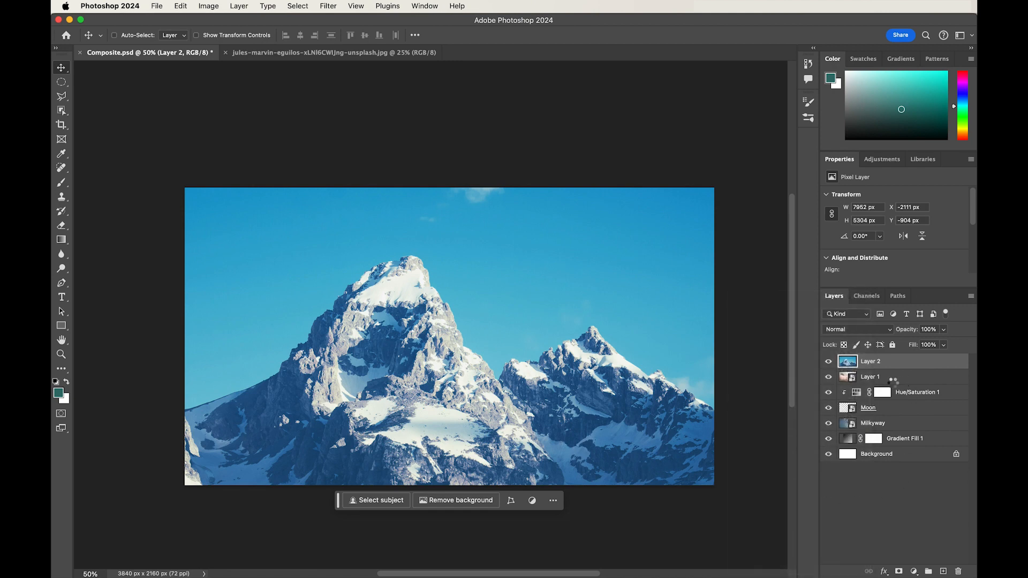
Step: Rename the cloud layer as Clouds and the mountain photo layer as Mountains
{"action": "double_click", "coordinate": [875, 379]}
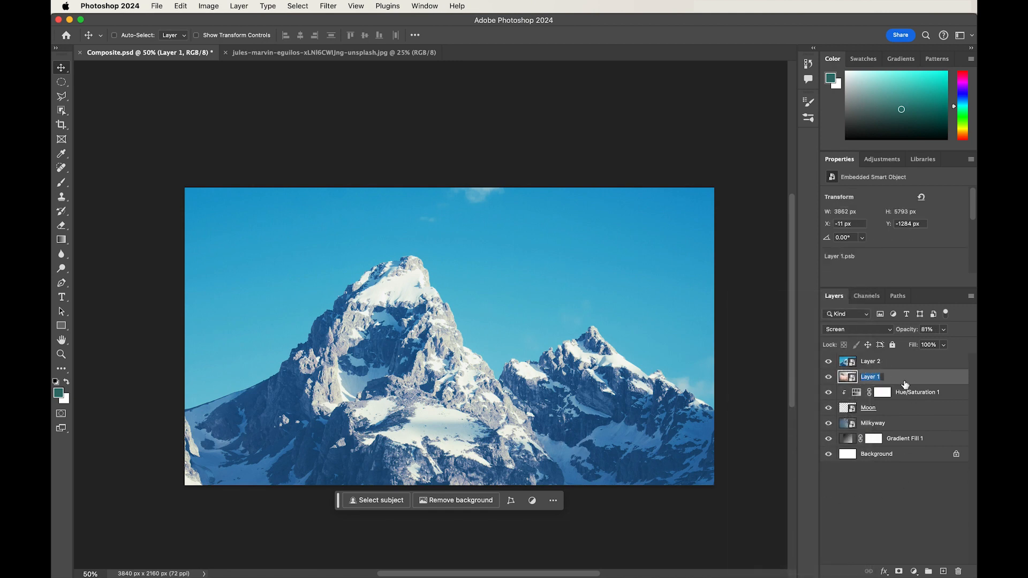
{"action": "type", "text": "Clouds"}
{"action": "key", "text": "Return"}
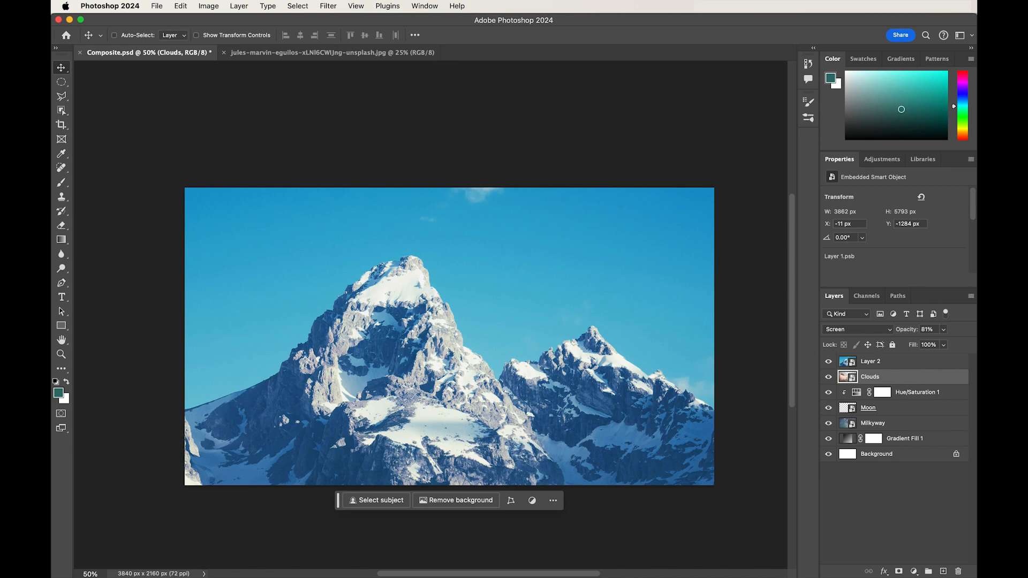
{"action": "double_click", "coordinate": [873, 362]}
{"action": "type", "text": "Mountains"}
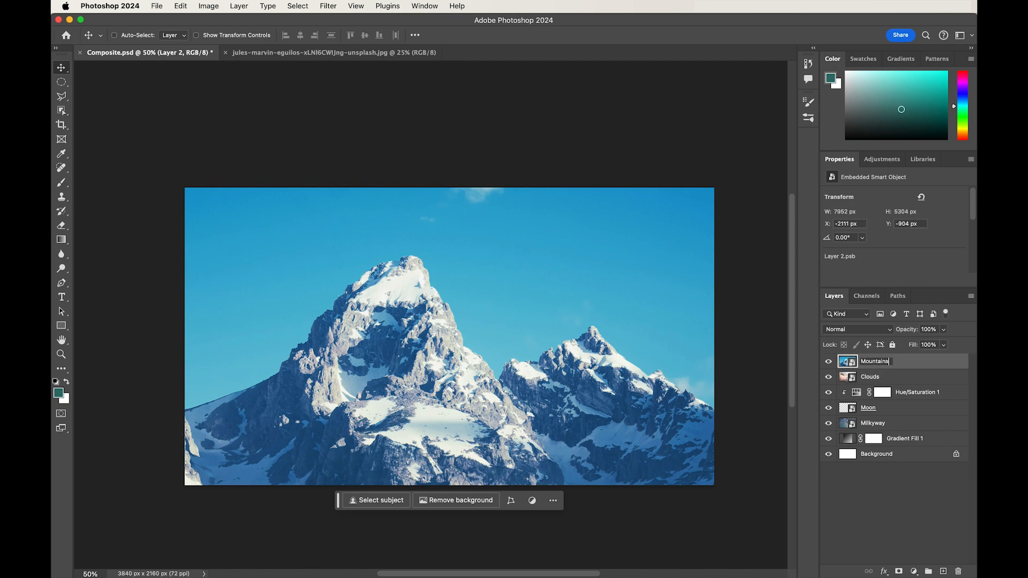
{"action": "key", "text": "Return"}
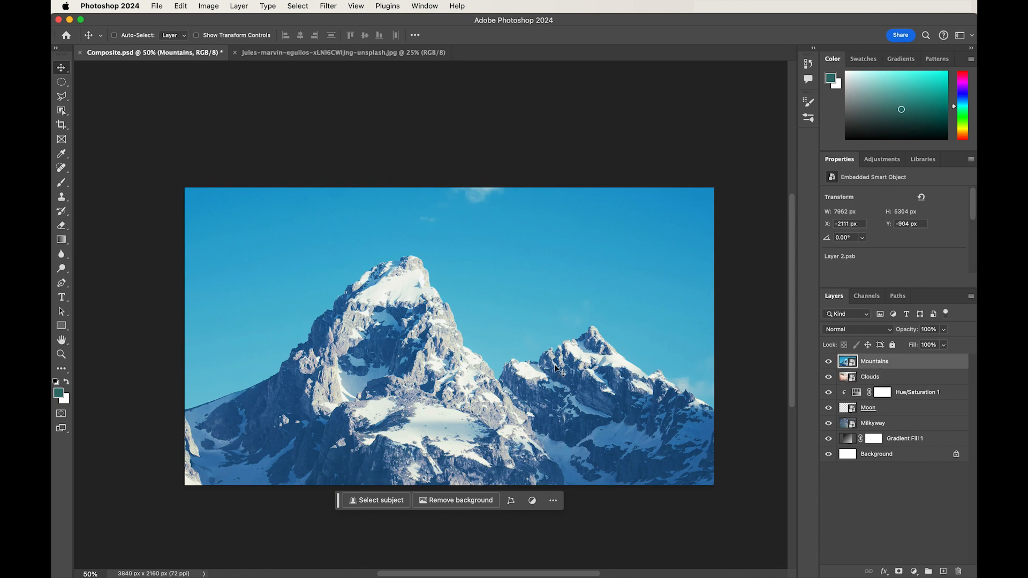
Step: Open the Mountains smart object's contents and select the entire sky above the peaks with the Quick Selection tool
{"action": "double_click", "coordinate": [848, 362]}
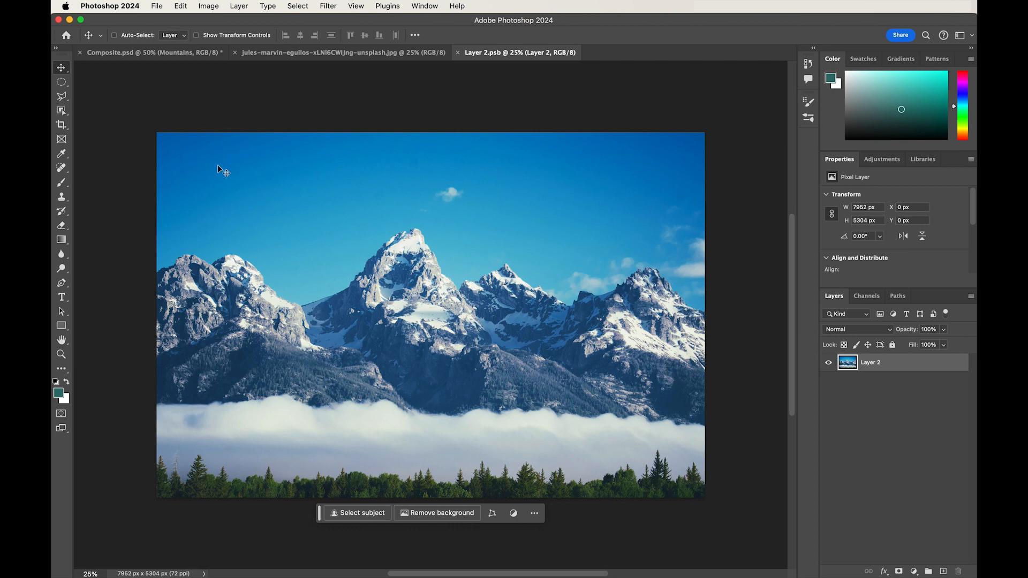
{"action": "left_click", "coordinate": [62, 83]}
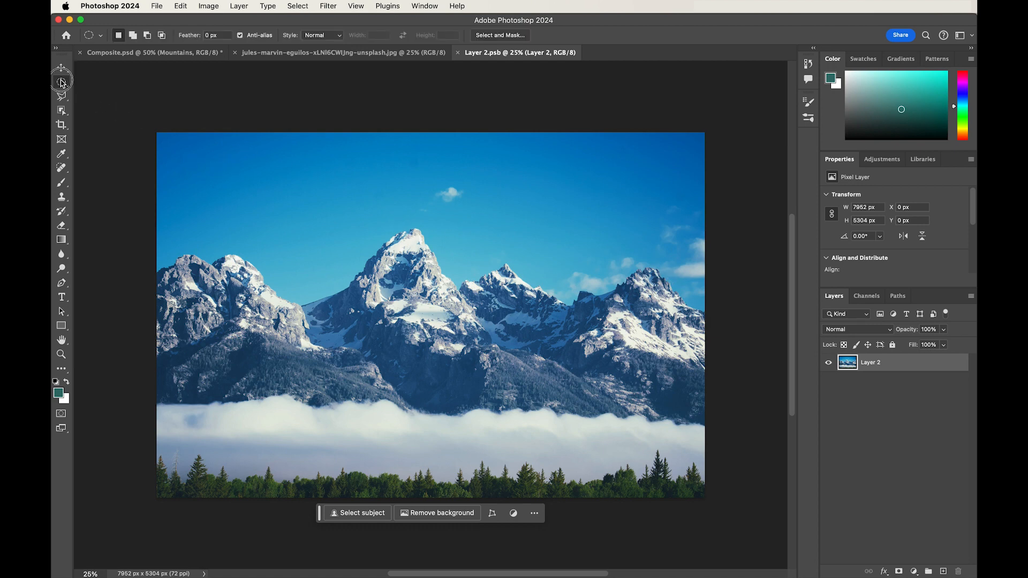
{"action": "left_click", "coordinate": [62, 111]}
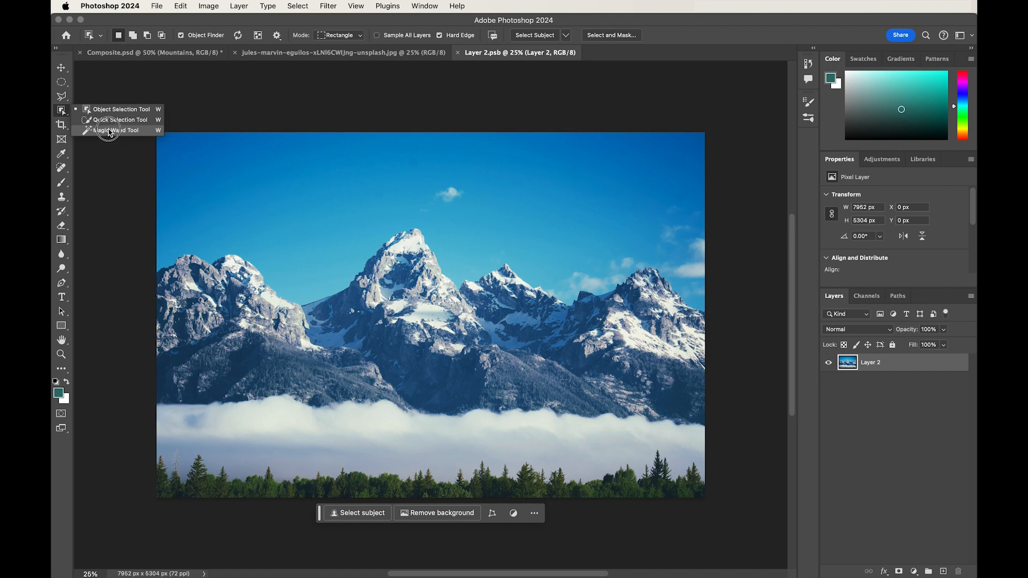
{"action": "left_click", "coordinate": [110, 120]}
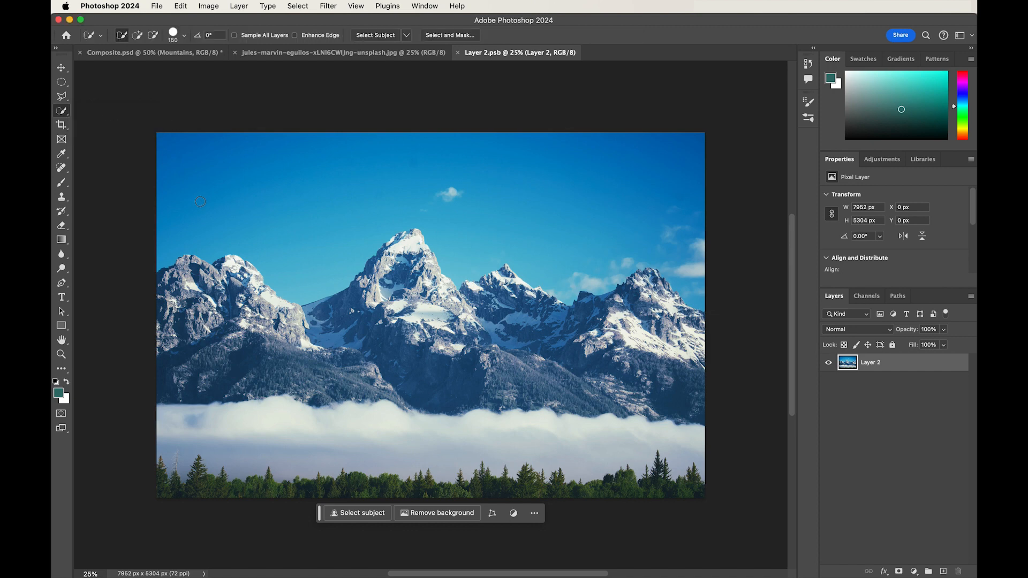
{"action": "mouse_move", "coordinate": [205, 202]}
{"action": "left_mouse_down"}
{"action": "mouse_move", "coordinate": [273, 224]}
{"action": "mouse_move", "coordinate": [474, 186]}
{"action": "mouse_move", "coordinate": [525, 220]}
{"action": "mouse_move", "coordinate": [596, 225]}
{"action": "left_mouse_up"}
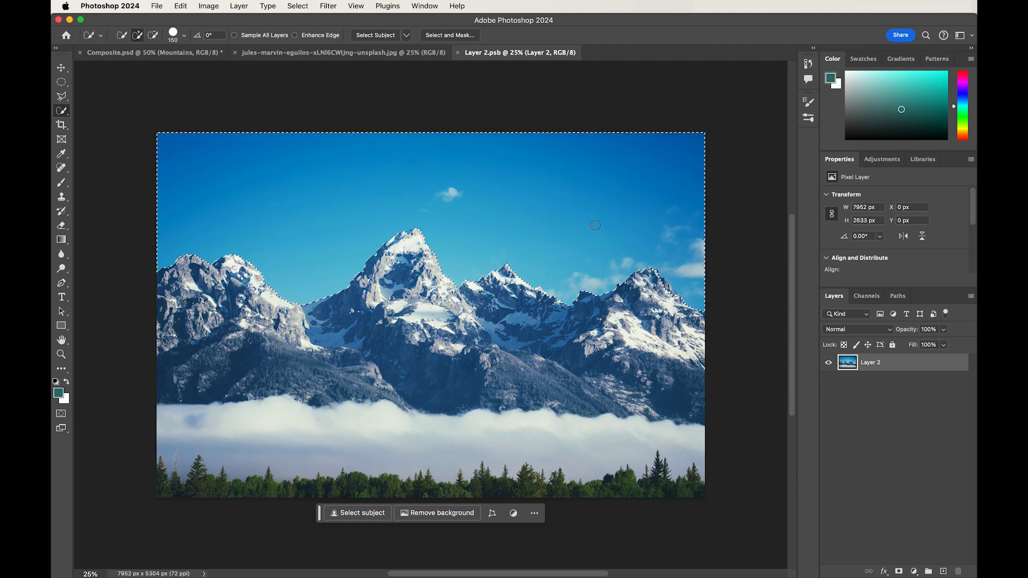
Step: Subtract the wrongly included rock on the rightmost peak's slope from the sky selection, using a brush size of 40
{"action": "key", "text": "z"}
{"action": "left_click", "coordinate": [674, 296]}
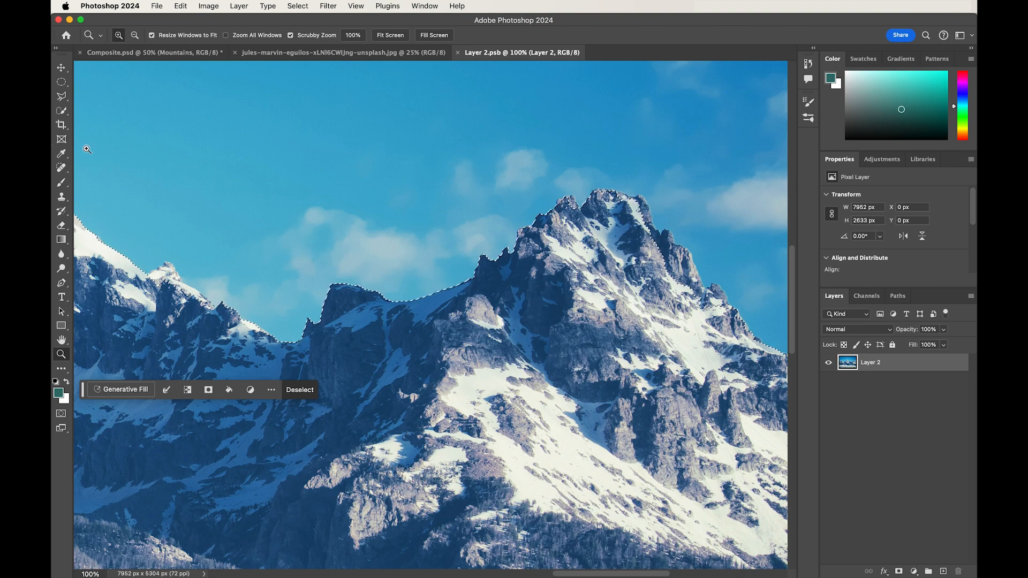
{"action": "left_click", "coordinate": [62, 111]}
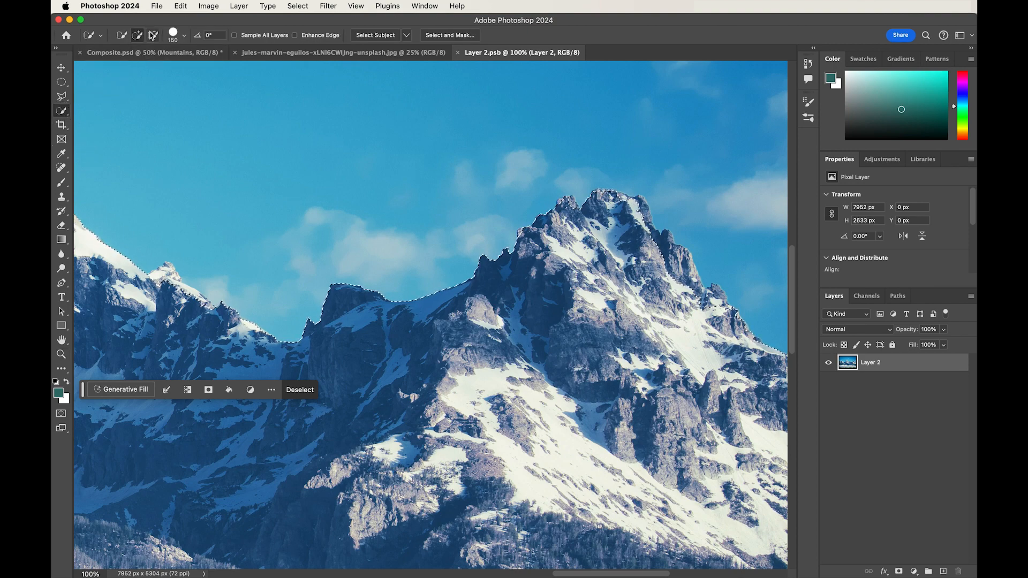
{"action": "left_click", "coordinate": [153, 35]}
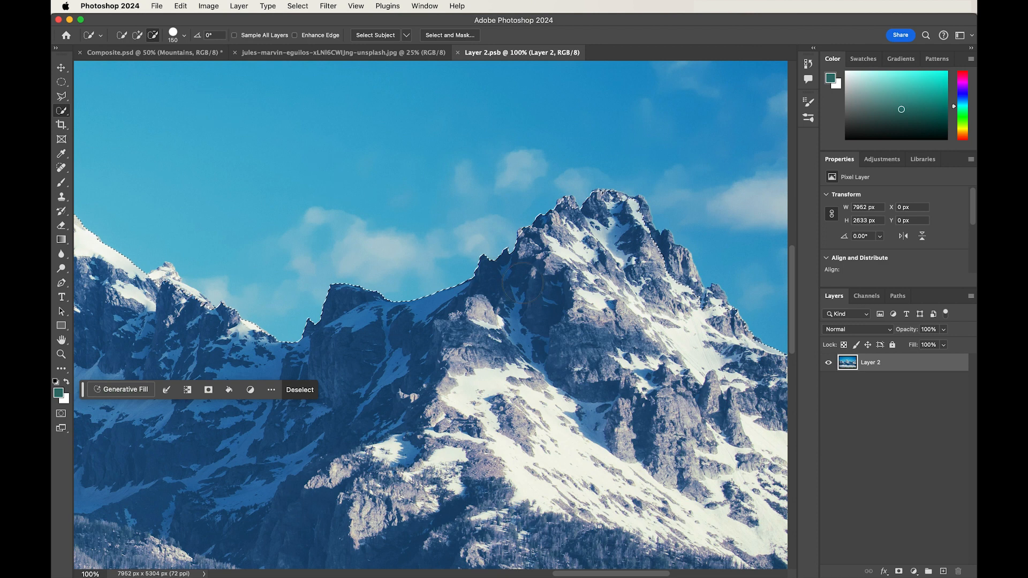
{"action": "key", "text": "bracketleft"}
{"action": "key", "text": "bracketleft"}
{"action": "key", "text": "bracketleft"}
{"action": "key", "text": "bracketleft"}
{"action": "key", "text": "bracketleft"}
{"action": "key", "text": "bracketleft"}
{"action": "key", "text": "bracketleft"}
{"action": "key", "text": "bracketleft"}
{"action": "left_click_drag", "start_coordinate": [642, 211], "coordinate": [649, 234]}
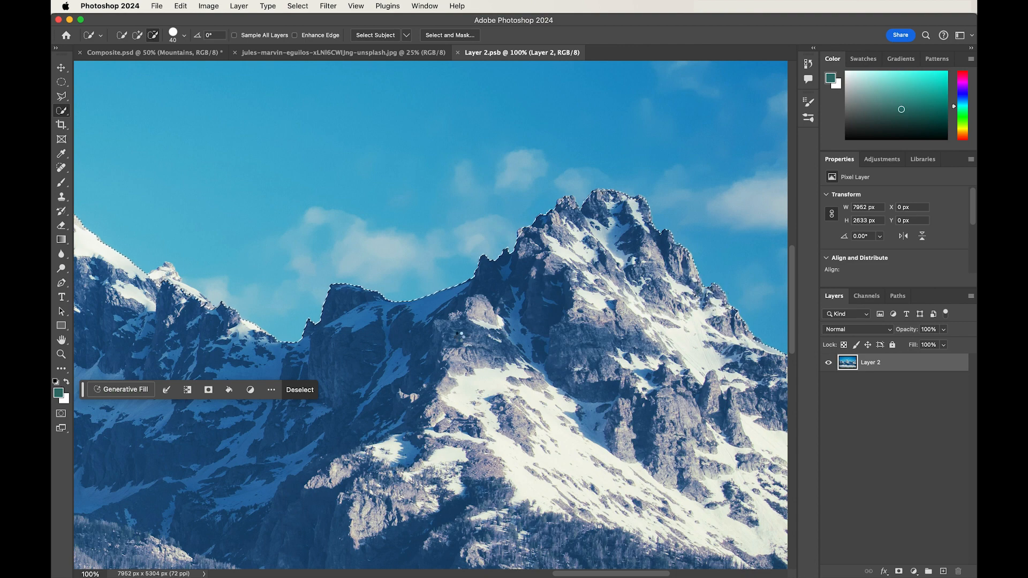
Step: Subtract the small snowy outcrop beside the second peak from the sky selection and check the remaining ridgeline to the photo's left edge
{"action": "scroll", "coordinate": [431, 344], "scroll_direction": "left", "scroll_amount": 10}
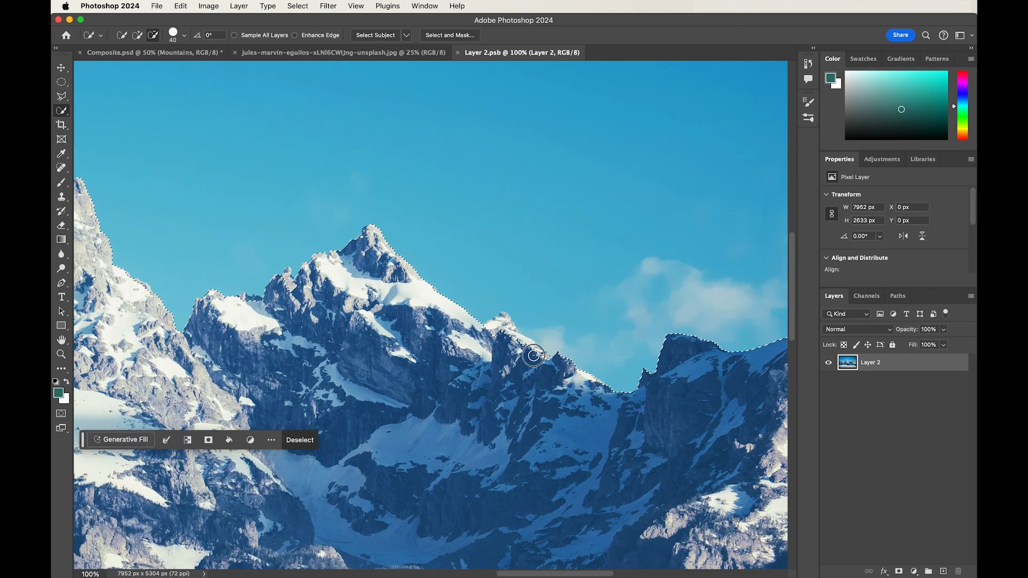
{"action": "left_click_drag", "start_coordinate": [504, 324], "coordinate": [491, 341]}
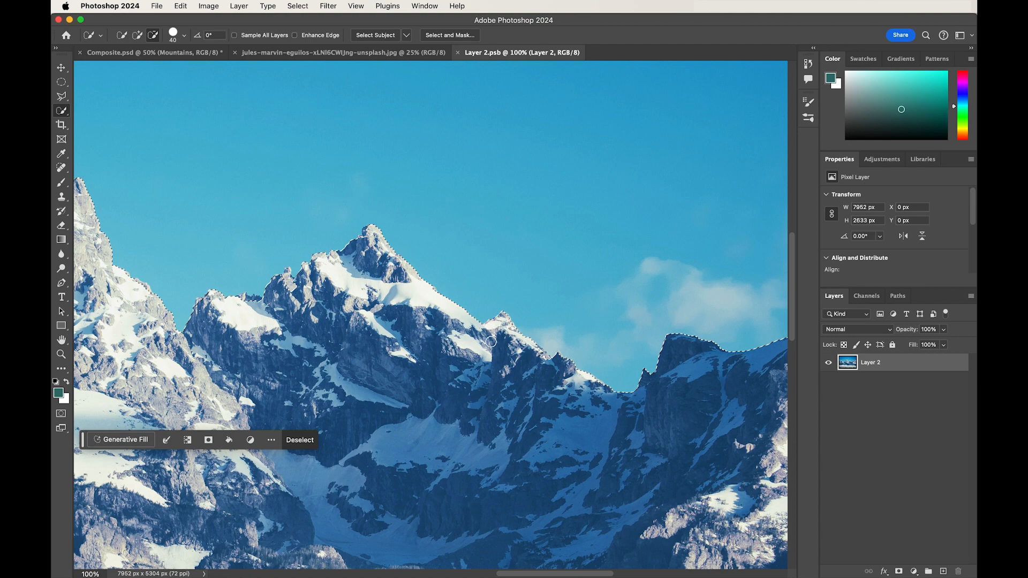
{"action": "scroll", "coordinate": [387, 335], "scroll_direction": "left", "scroll_amount": 10}
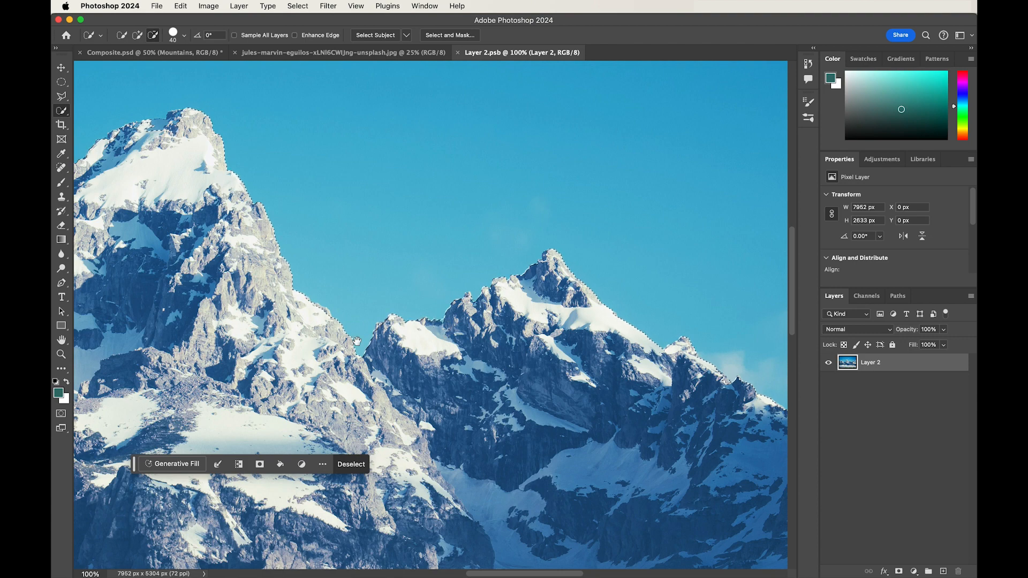
{"action": "left_click_drag", "start_coordinate": [360, 343], "coordinate": [622, 377]}
{"action": "left_click_drag", "start_coordinate": [263, 357], "coordinate": [514, 304]}
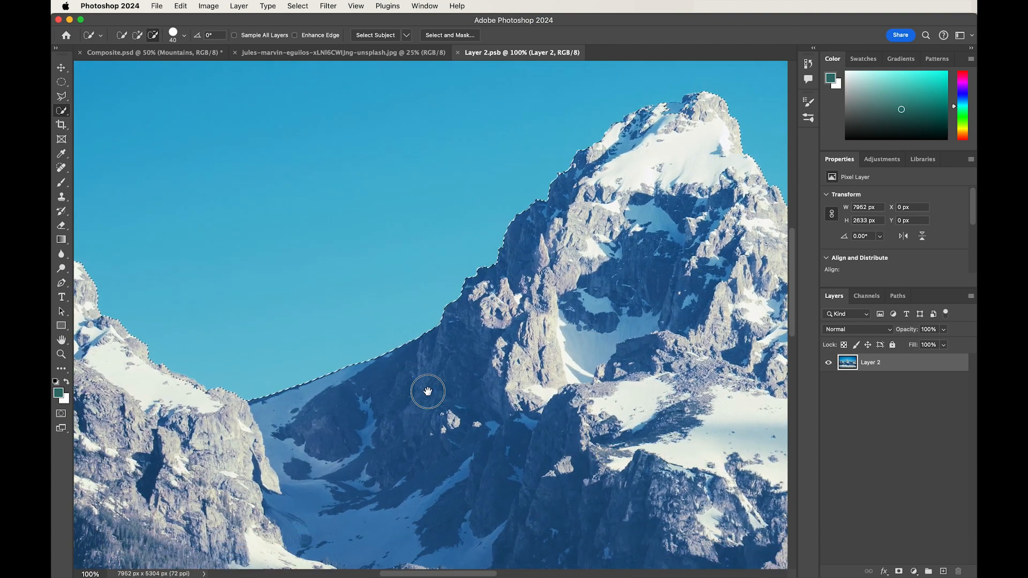
{"action": "left_click_drag", "start_coordinate": [421, 393], "coordinate": [612, 359]}
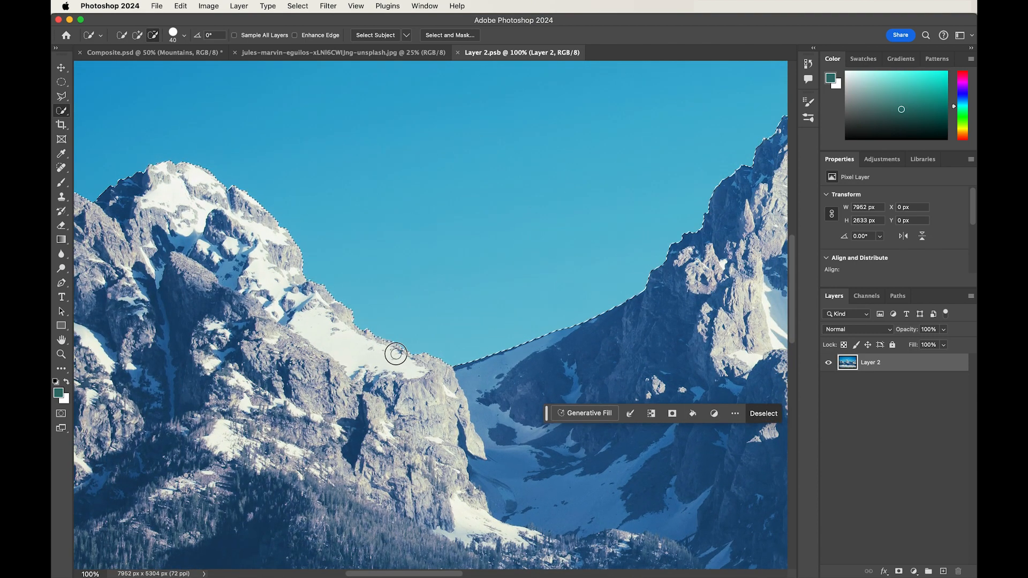
{"action": "left_click_drag", "start_coordinate": [302, 350], "coordinate": [609, 358]}
Step: Invert the selection to mask out the sky on Layer 2, and save and close the mountain smart object
{"action": "key", "text": "z"}
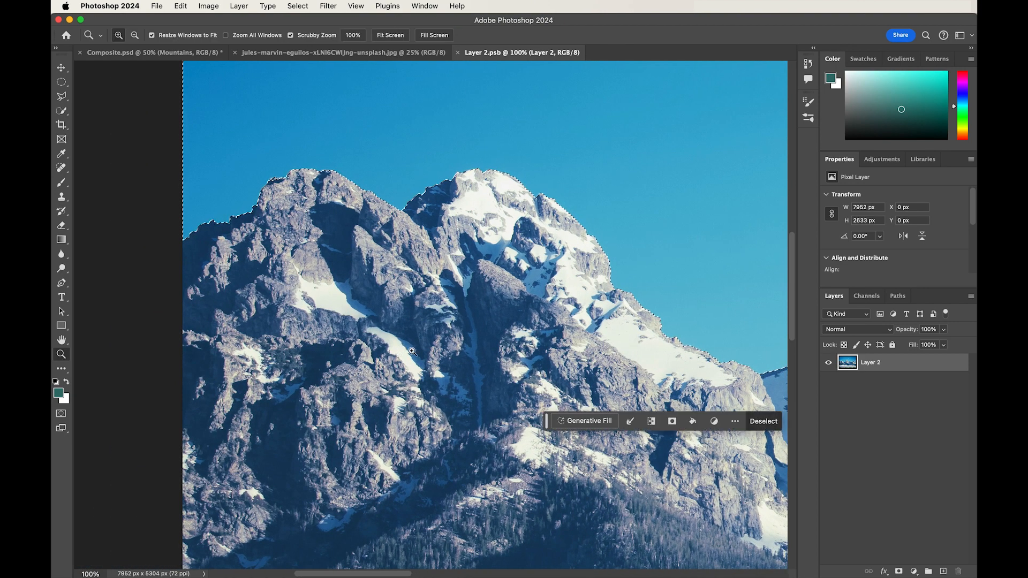
{"action": "left_click", "coordinate": [474, 344], "text": "alt"}
{"action": "left_click", "coordinate": [474, 344], "text": "alt"}
{"action": "left_click", "coordinate": [474, 344], "text": "alt"}
{"action": "left_click", "coordinate": [474, 344], "text": "alt"}
{"action": "left_click", "coordinate": [474, 344], "text": "alt"}
{"action": "left_click", "coordinate": [474, 344], "text": "alt"}
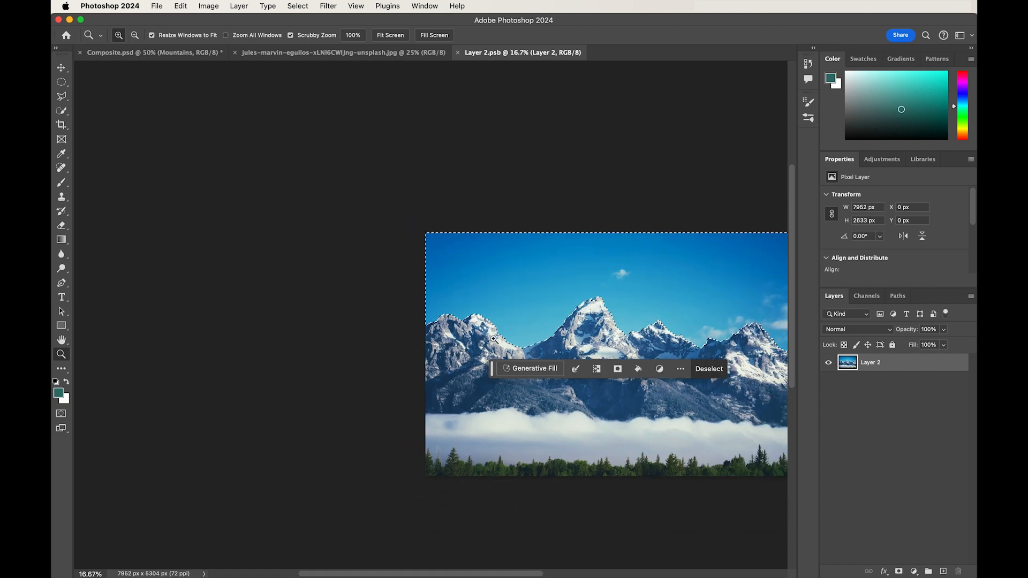
{"action": "left_click_drag", "start_coordinate": [557, 325], "coordinate": [310, 275]}
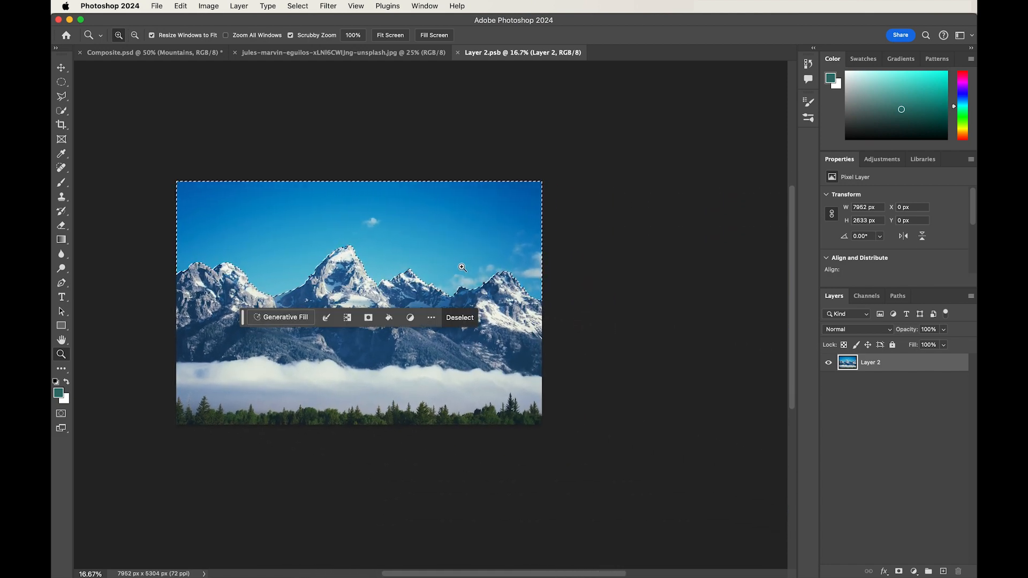
{"action": "left_click", "coordinate": [297, 6]}
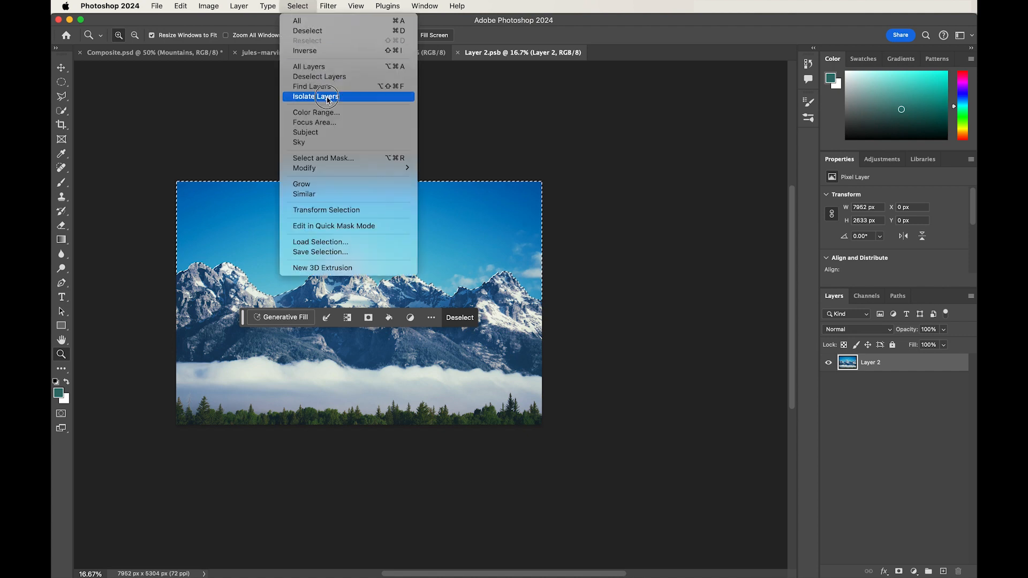
{"action": "left_click", "coordinate": [322, 51]}
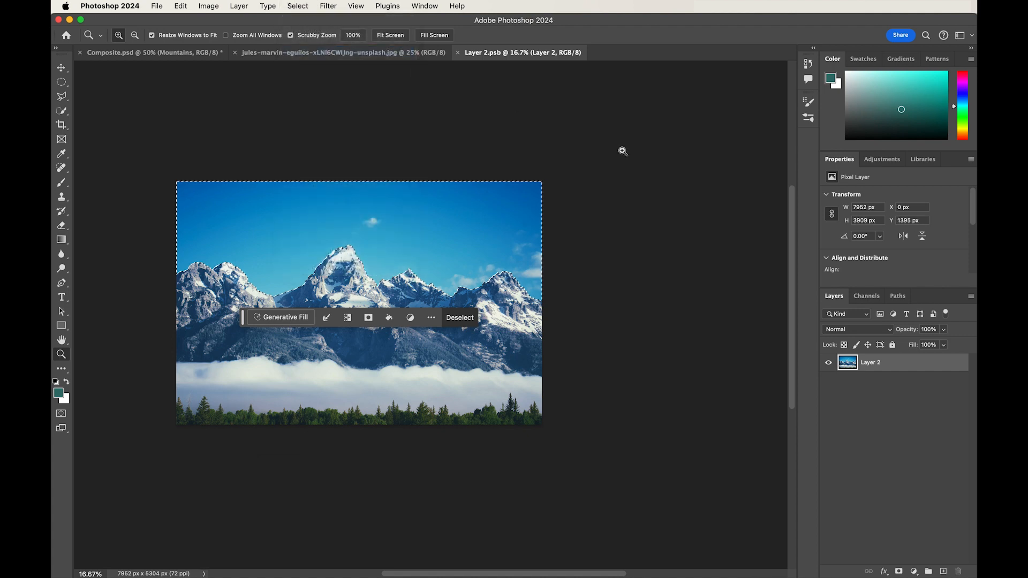
{"action": "left_click", "coordinate": [899, 572]}
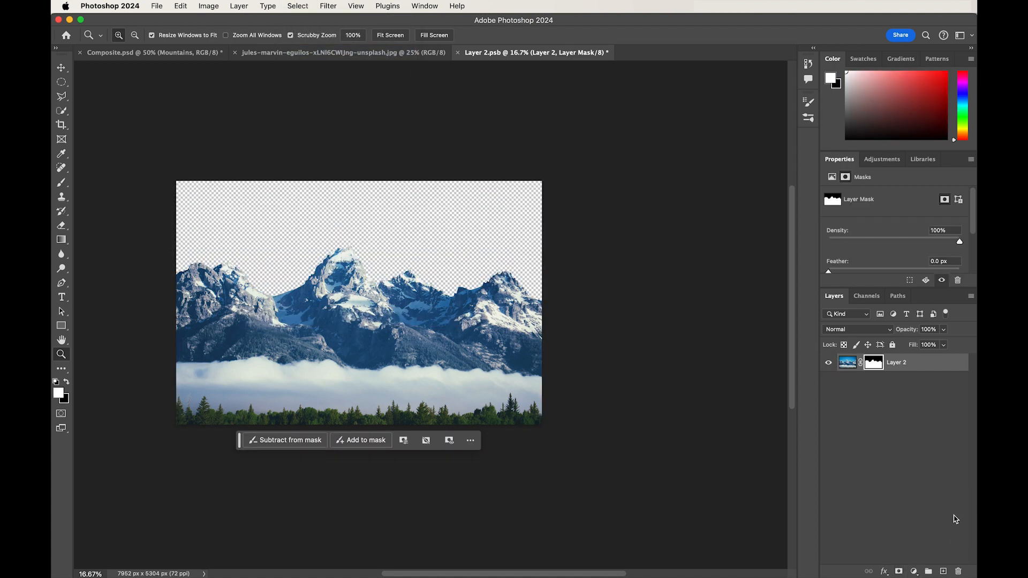
{"action": "key", "text": "super+s"}
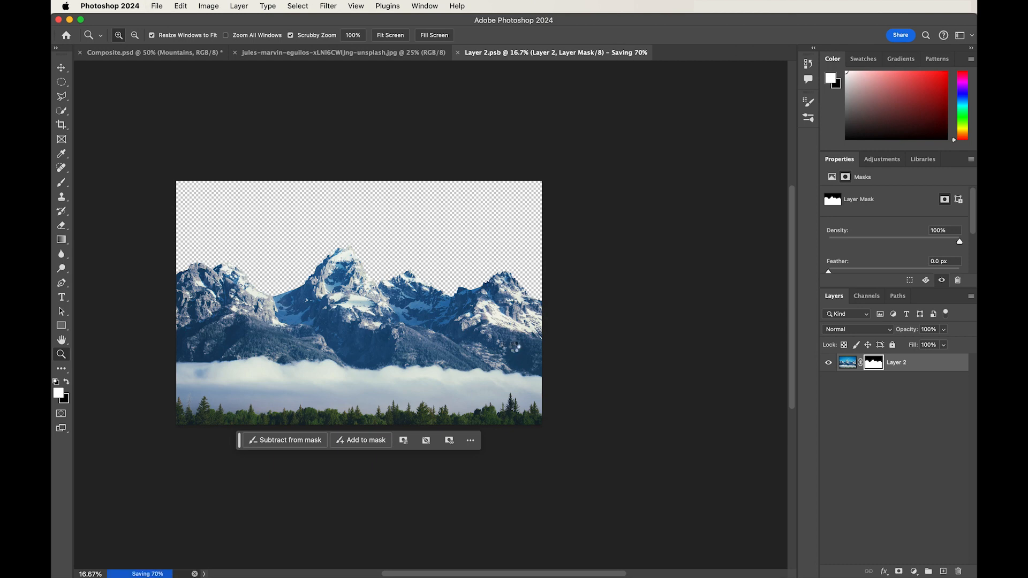
{"action": "key", "text": "super+w"}
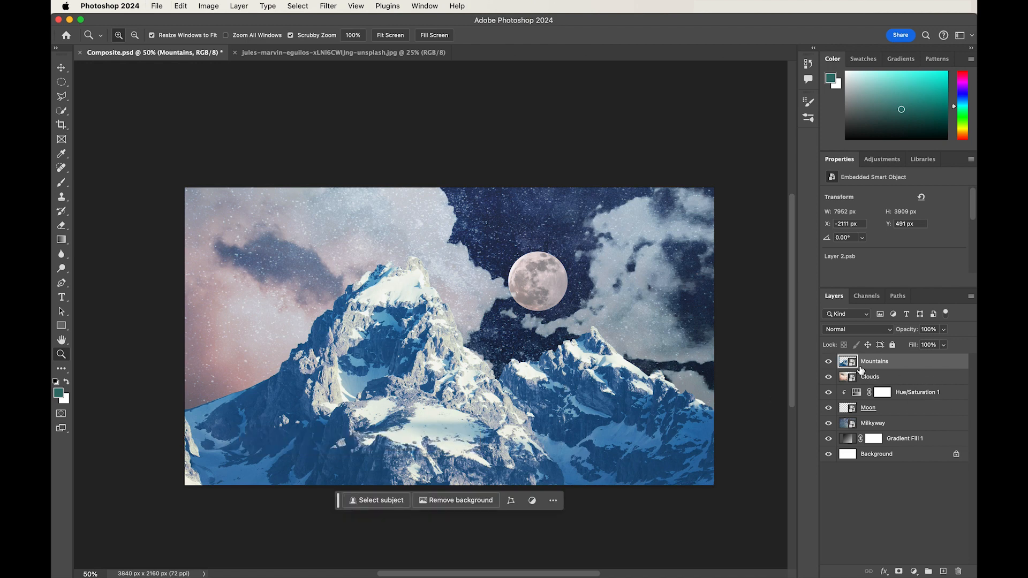
Step: Show the guides and scale the Mountains layer to 63.95%, with its centre at about X 1374 px, Y 1080 px
{"action": "key", "text": "super+t"}
{"action": "left_click_drag", "start_coordinate": [332, 195], "coordinate": [383, 207]}
{"action": "key", "text": "super+semicolon"}
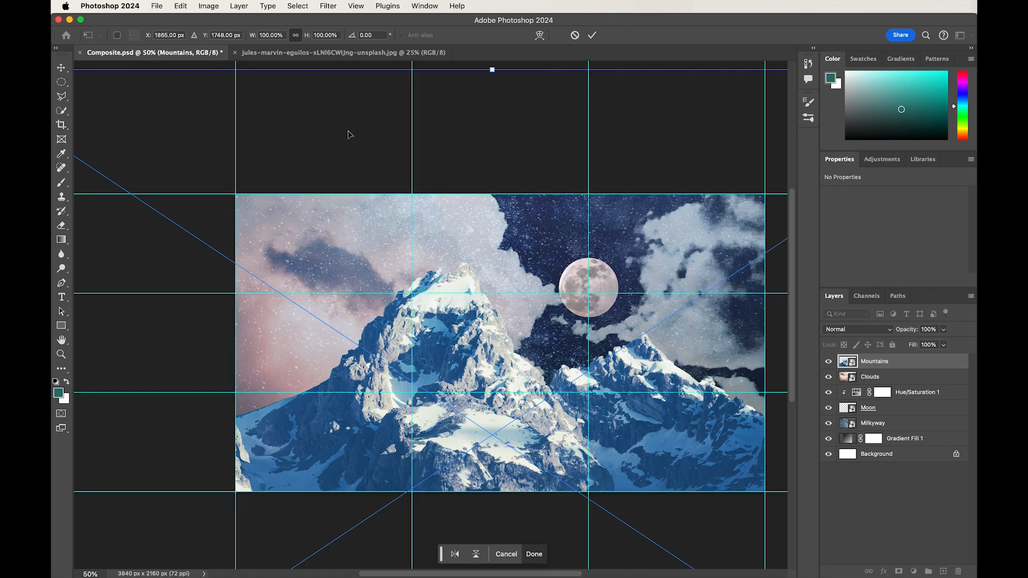
{"action": "key", "text": "super+minus"}
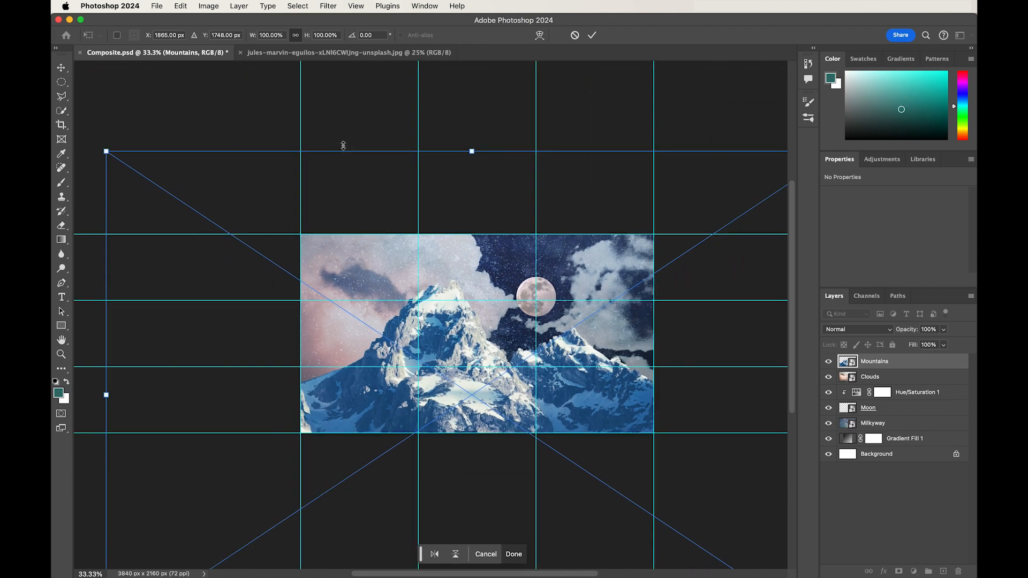
{"action": "left_click_drag", "start_coordinate": [107, 153], "coordinate": [277, 257]}
{"action": "left_click_drag", "start_coordinate": [452, 425], "coordinate": [425, 370]}
{"action": "left_click_drag", "start_coordinate": [654, 202], "coordinate": [681, 183]}
{"action": "left_click_drag", "start_coordinate": [597, 347], "coordinate": [574, 347]}
{"action": "mouse_move", "coordinate": [510, 348]}
{"action": "left_mouse_down"}
{"action": "mouse_move", "coordinate": [510, 359]}
{"action": "mouse_move", "coordinate": [509, 344]}
{"action": "left_mouse_up"}
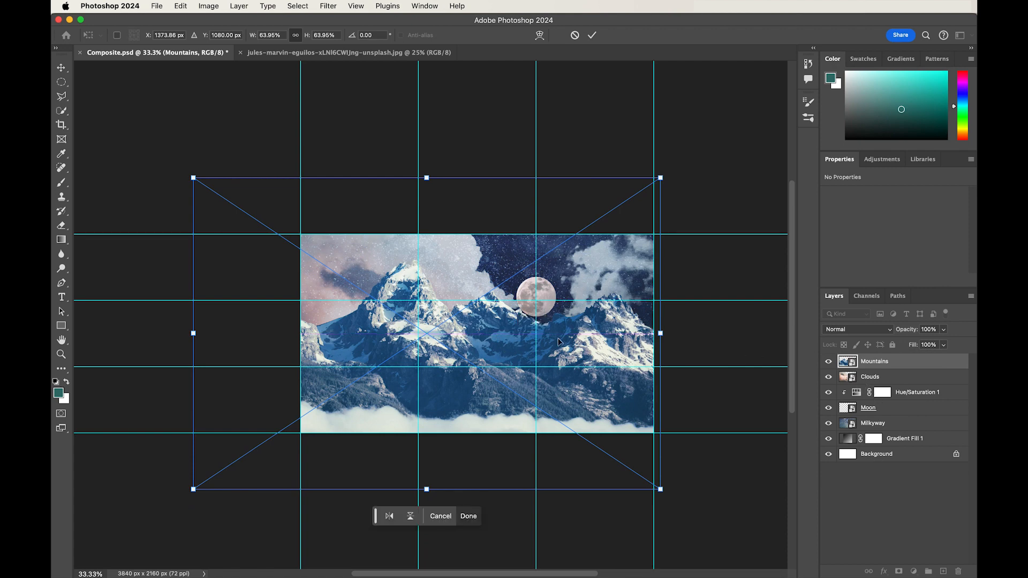
{"action": "key", "text": "Return"}
Step: Scale the Moon layer to about 331 px wide and place it above the mountains at about X 2395 px, Y 326 px
{"action": "key", "text": "z"}
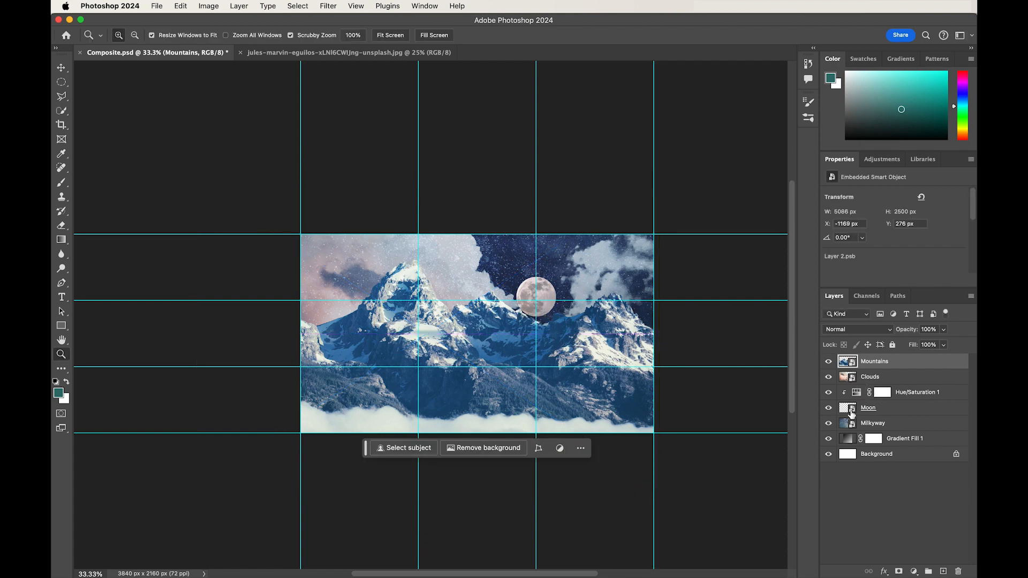
{"action": "left_click", "coordinate": [853, 411]}
{"action": "key", "text": "v"}
{"action": "left_click_drag", "start_coordinate": [561, 304], "coordinate": [556, 263]}
{"action": "key", "text": "super+t"}
{"action": "key", "text": "Return"}
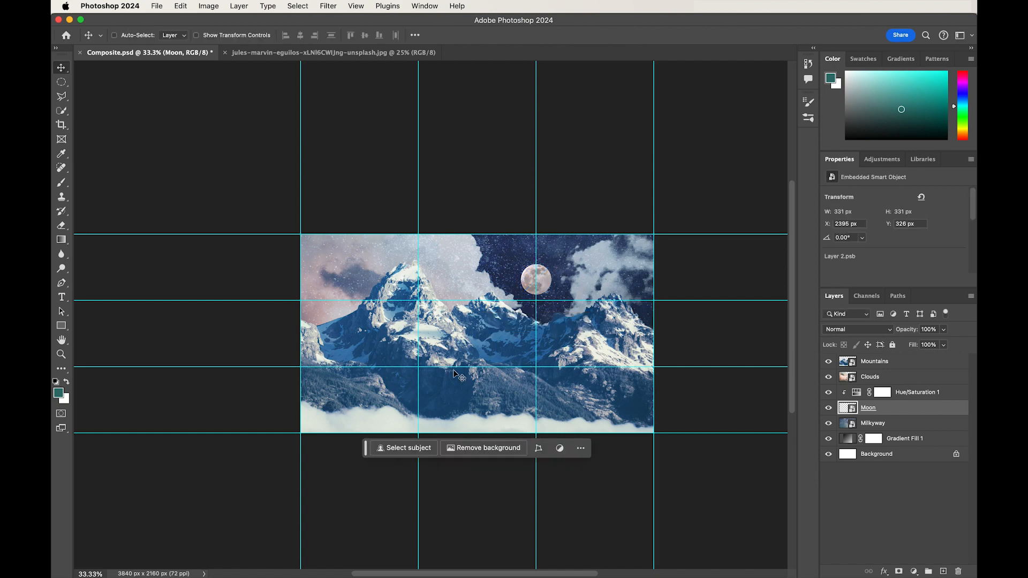
Step: Add a Levels adjustment clipped to the Mountains layer, setting the shadow input to 47 and fine-tuning the midtones and highlights
{"action": "key", "text": "z"}
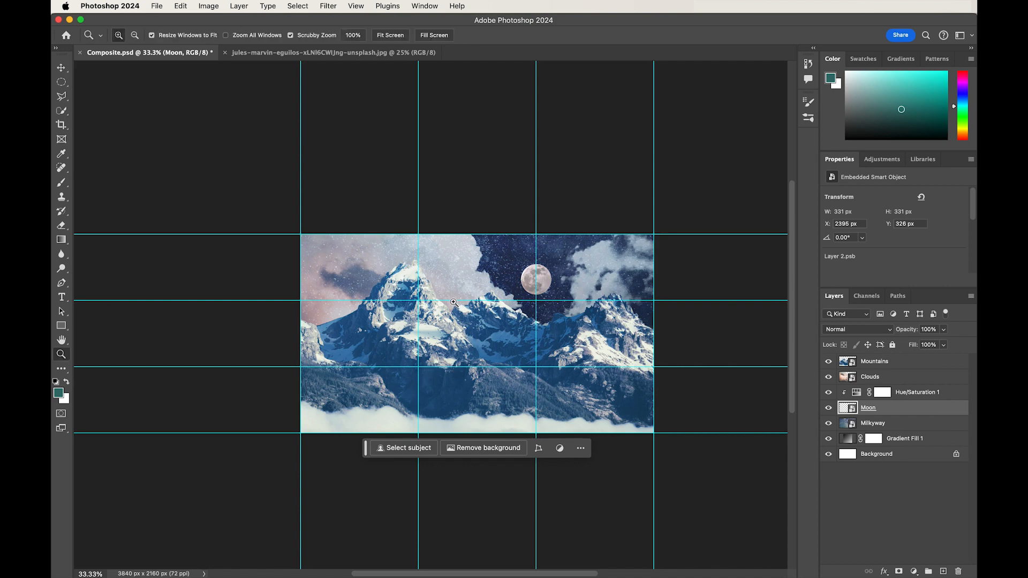
{"action": "left_click", "coordinate": [454, 303]}
{"action": "left_click", "coordinate": [849, 364]}
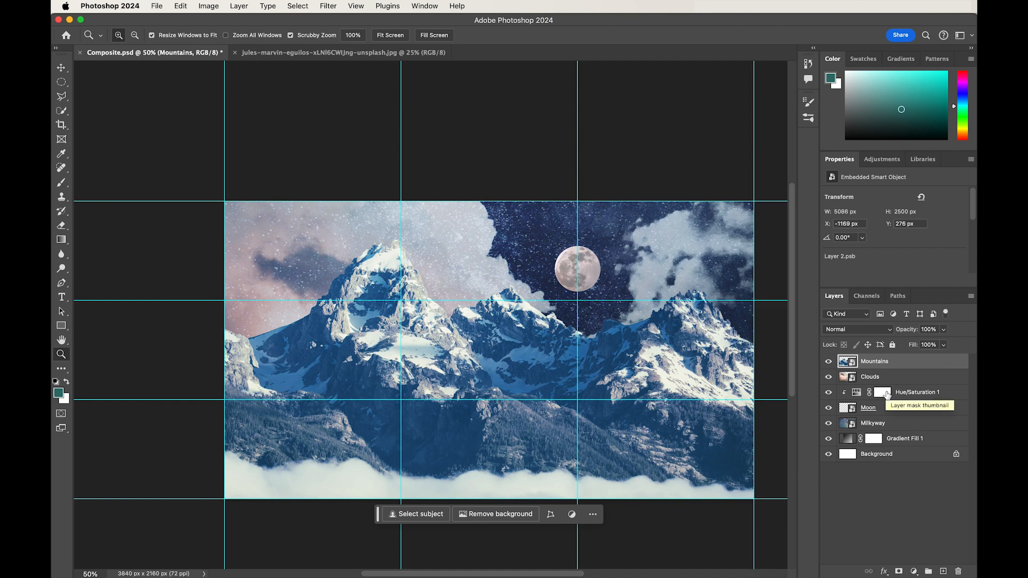
{"action": "left_click", "coordinate": [914, 571]}
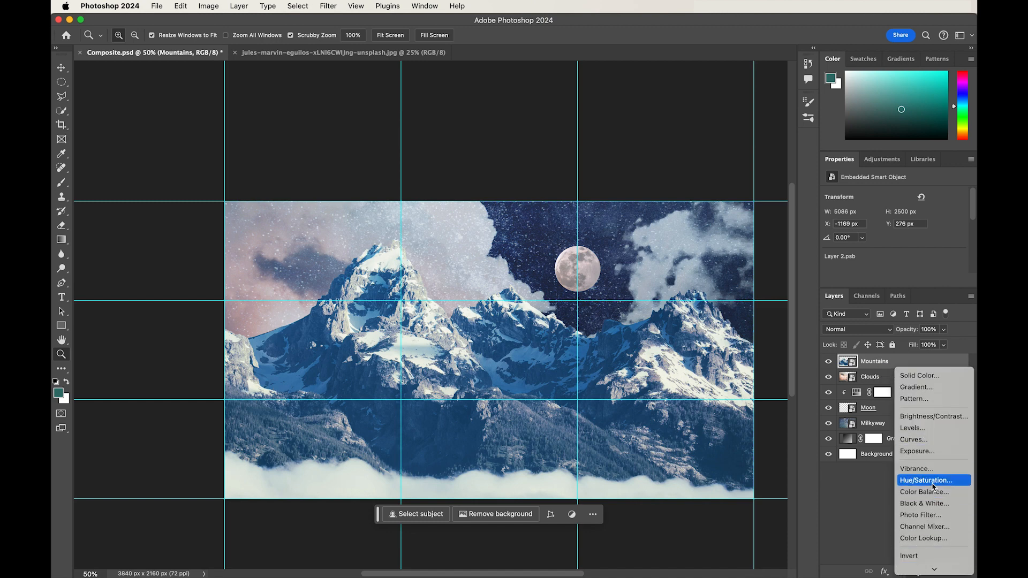
{"action": "left_click", "coordinate": [919, 428]}
{"action": "left_click", "coordinate": [893, 280]}
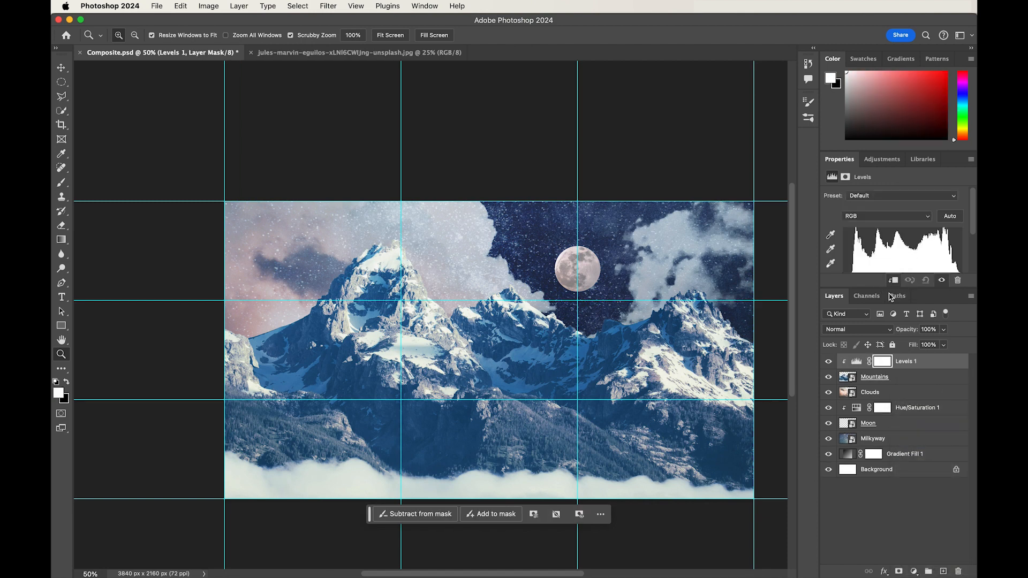
{"action": "left_click_drag", "start_coordinate": [973, 213], "coordinate": [973, 248]}
{"action": "left_click_drag", "start_coordinate": [844, 218], "coordinate": [917, 220]}
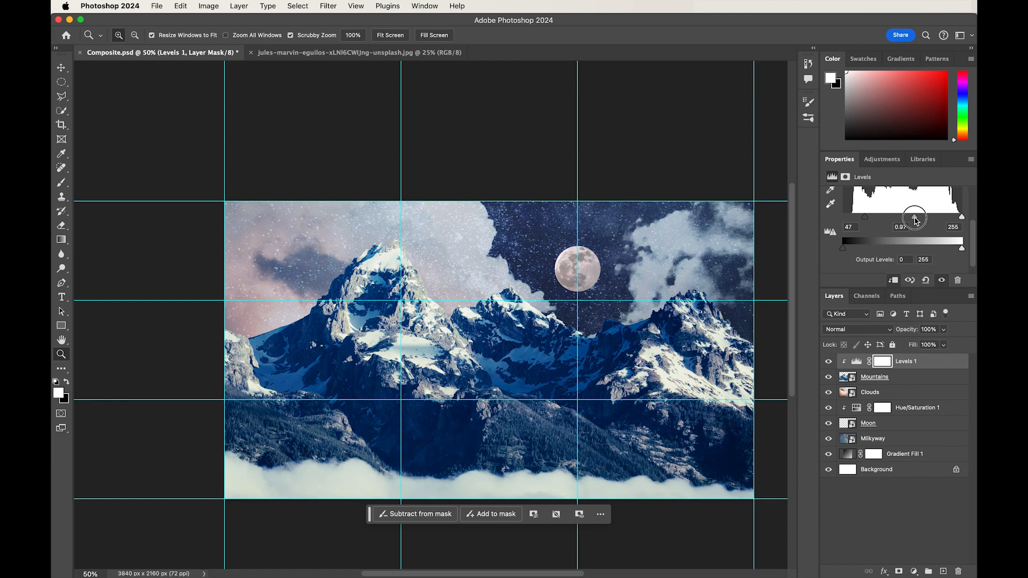
{"action": "left_click_drag", "start_coordinate": [916, 220], "coordinate": [959, 221]}
Step: Add a Curves adjustment above Levels 1, clip it to the Mountains layer, and enlarge the Properties area to show the whole curve
{"action": "left_click", "coordinate": [913, 572]}
{"action": "left_click", "coordinate": [923, 451]}
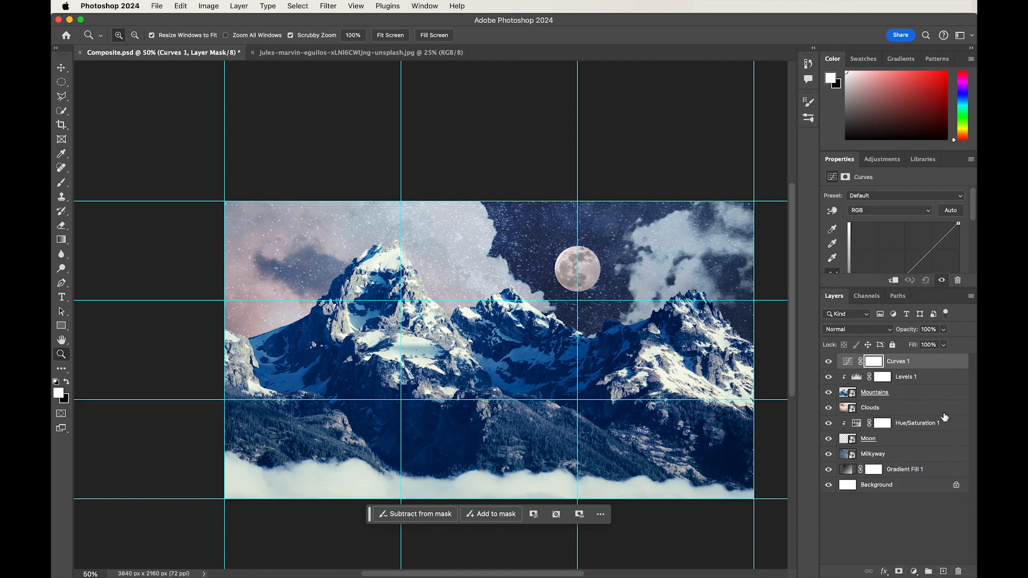
{"action": "left_click", "coordinate": [892, 281]}
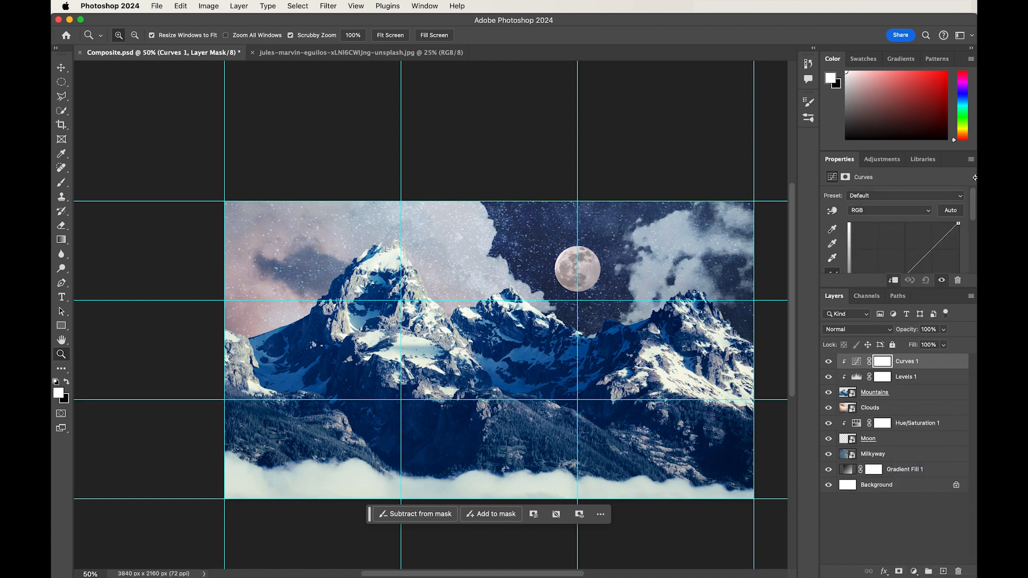
{"action": "left_click_drag", "start_coordinate": [864, 289], "coordinate": [862, 353]}
{"action": "left_click_drag", "start_coordinate": [974, 214], "coordinate": [974, 219]}
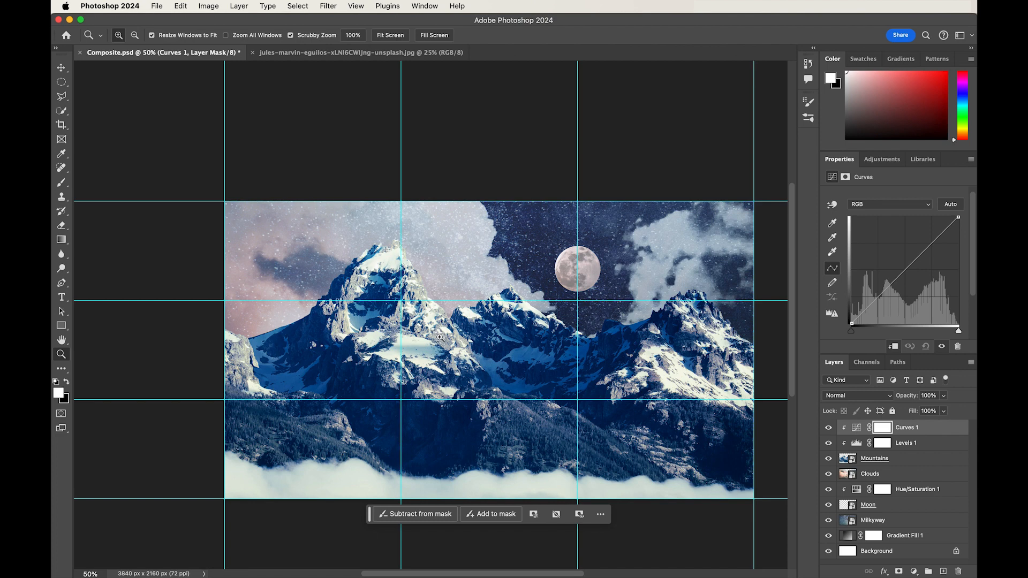
Step: Raise the Red channel's highlights in Curves 1 by sampling the snow on the main peak with the on-image adjustment tool
{"action": "left_click", "coordinate": [874, 206]}
{"action": "left_click", "coordinate": [863, 216]}
{"action": "left_click", "coordinate": [836, 208]}
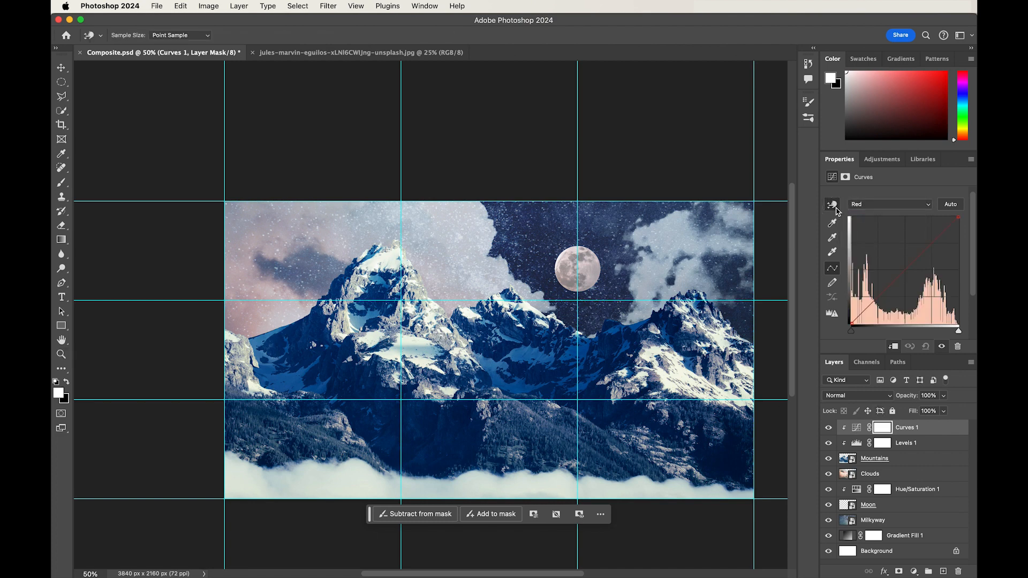
{"action": "left_click", "coordinate": [439, 339]}
{"action": "left_click_drag", "start_coordinate": [438, 339], "coordinate": [438, 327]}
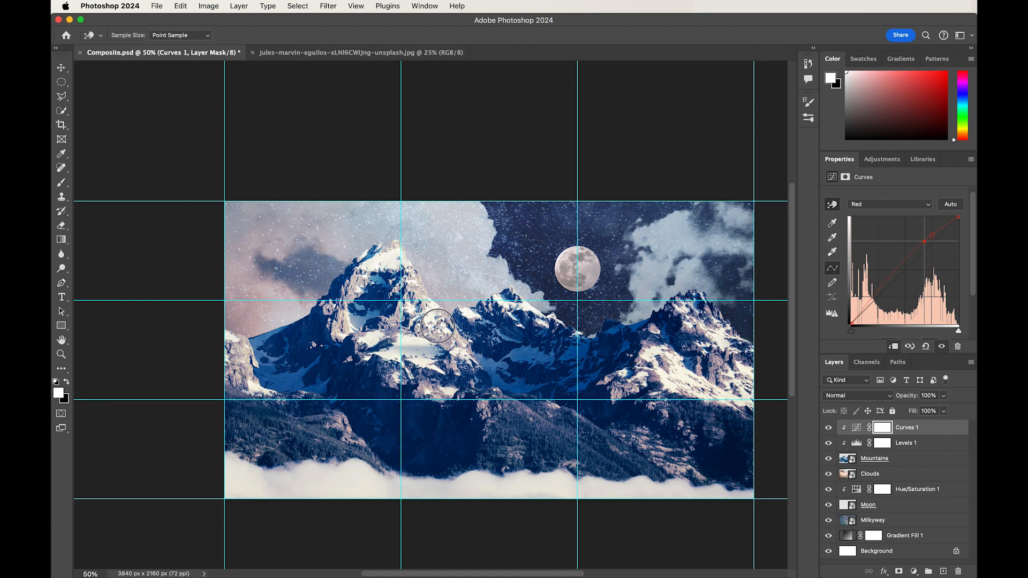
{"action": "left_click_drag", "start_coordinate": [438, 326], "coordinate": [438, 326]}
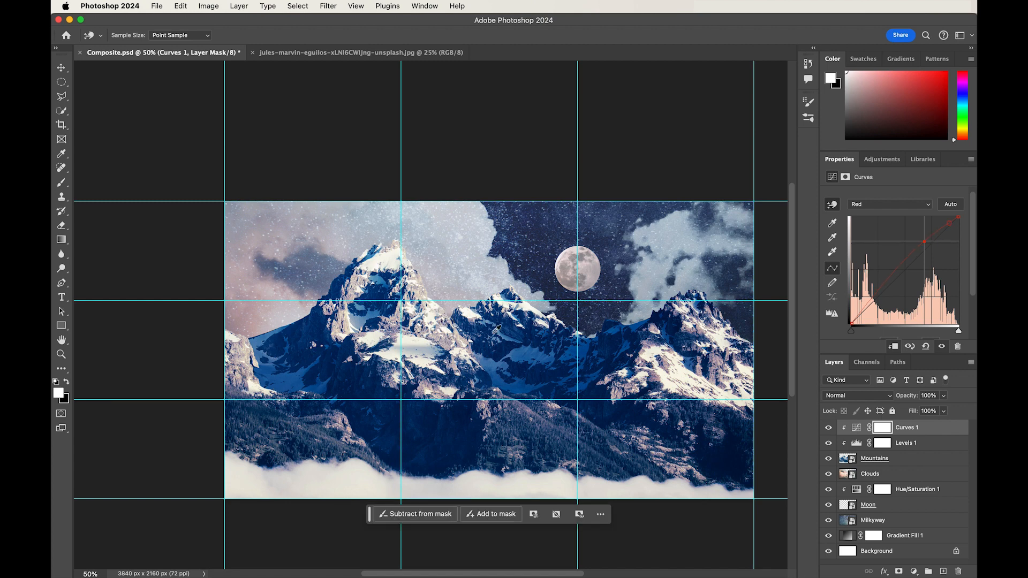
Step: Raise the Green channel's midtones slightly in Curves 1, sampling the right slope of the main peak
{"action": "left_click", "coordinate": [905, 203]}
{"action": "left_click", "coordinate": [892, 213]}
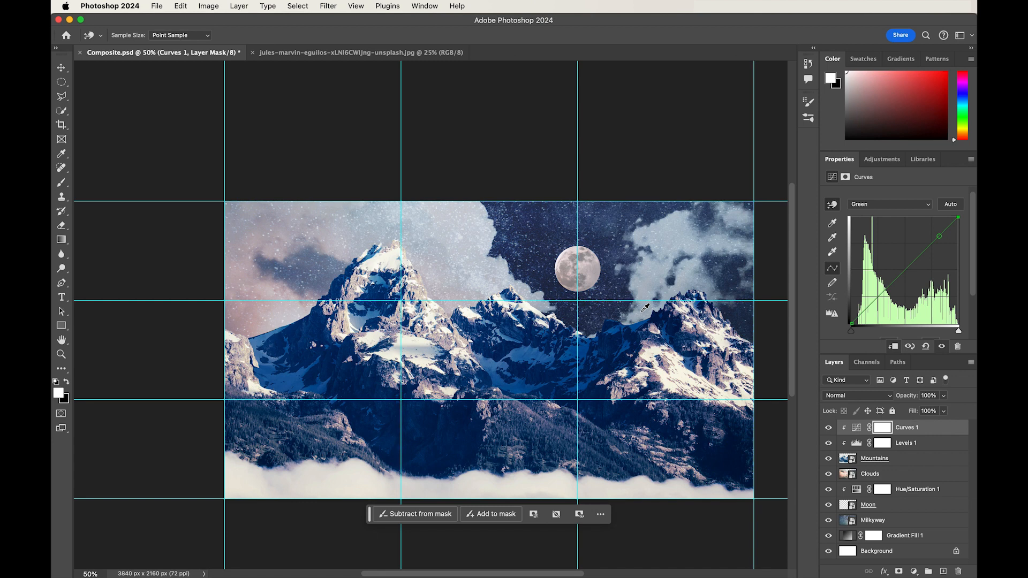
{"action": "mouse_move", "coordinate": [447, 330]}
{"action": "left_mouse_down"}
{"action": "mouse_move", "coordinate": [444, 338]}
{"action": "mouse_move", "coordinate": [444, 329]}
{"action": "left_mouse_up"}
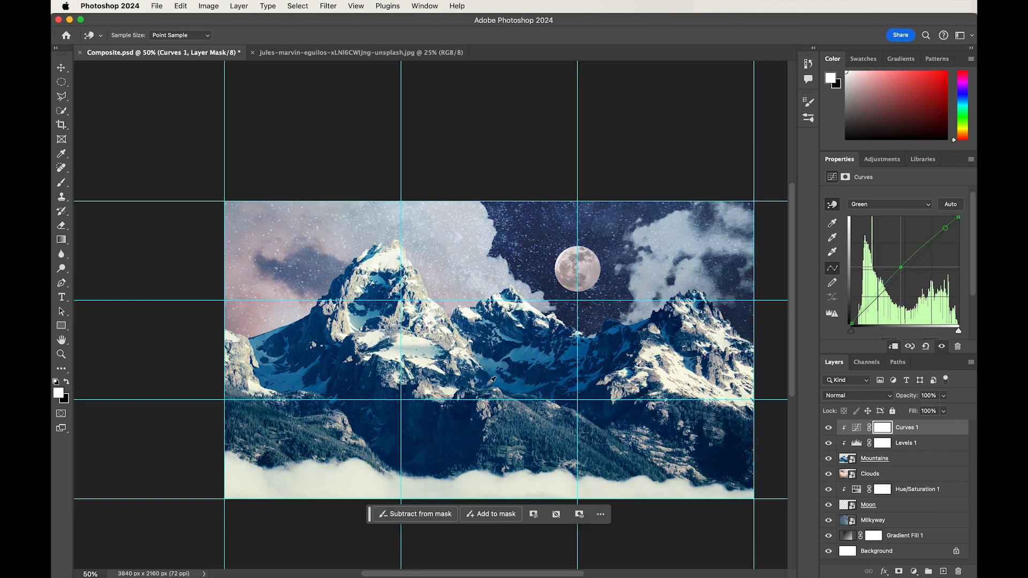
Step: Lower the Blue channel in Curves 1 at the bright snow and at the shaded rock of the main peak
{"action": "left_click", "coordinate": [910, 204]}
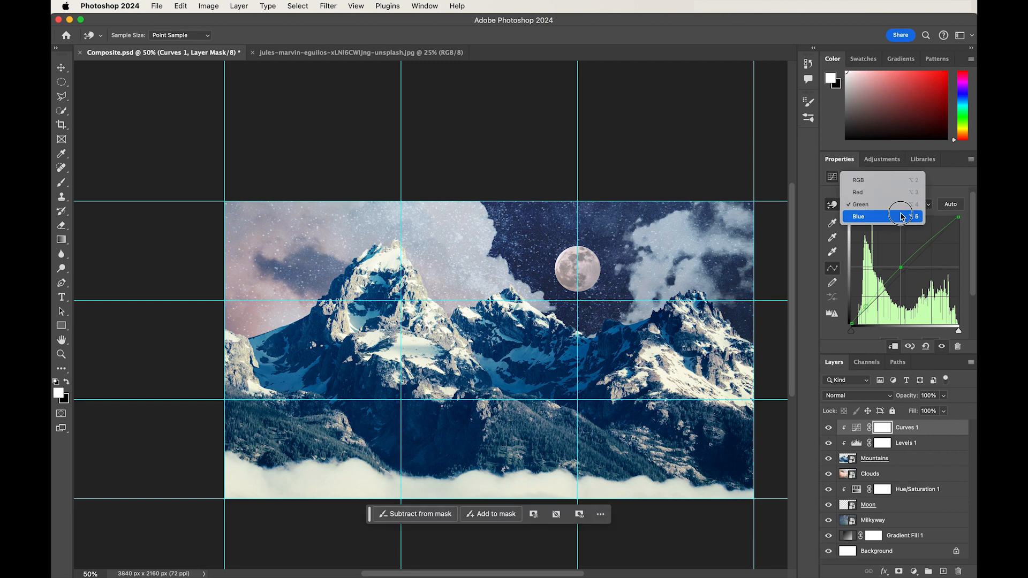
{"action": "left_click", "coordinate": [905, 216]}
{"action": "left_click_drag", "start_coordinate": [445, 327], "coordinate": [442, 334]}
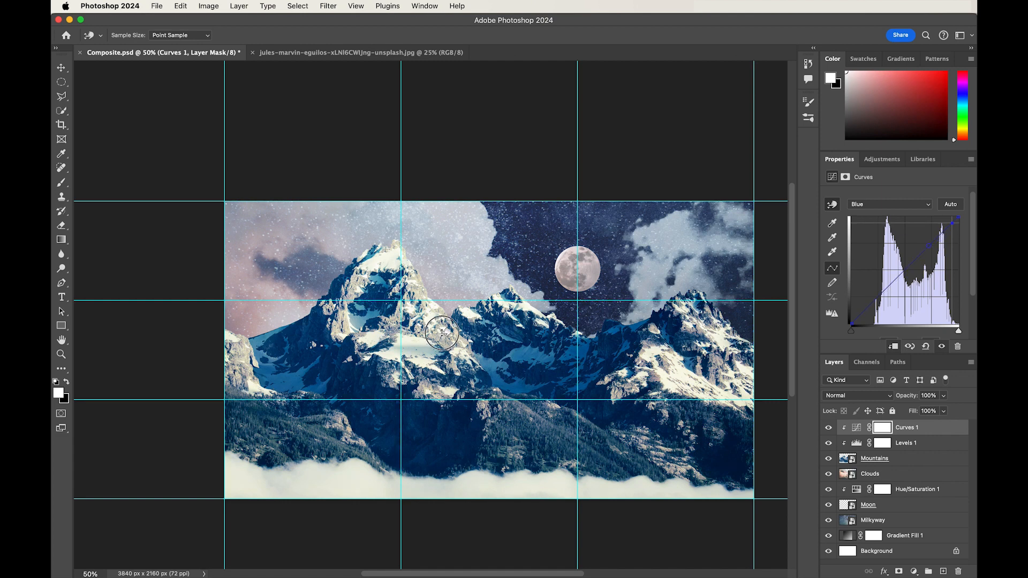
{"action": "left_click_drag", "start_coordinate": [442, 333], "coordinate": [443, 334]}
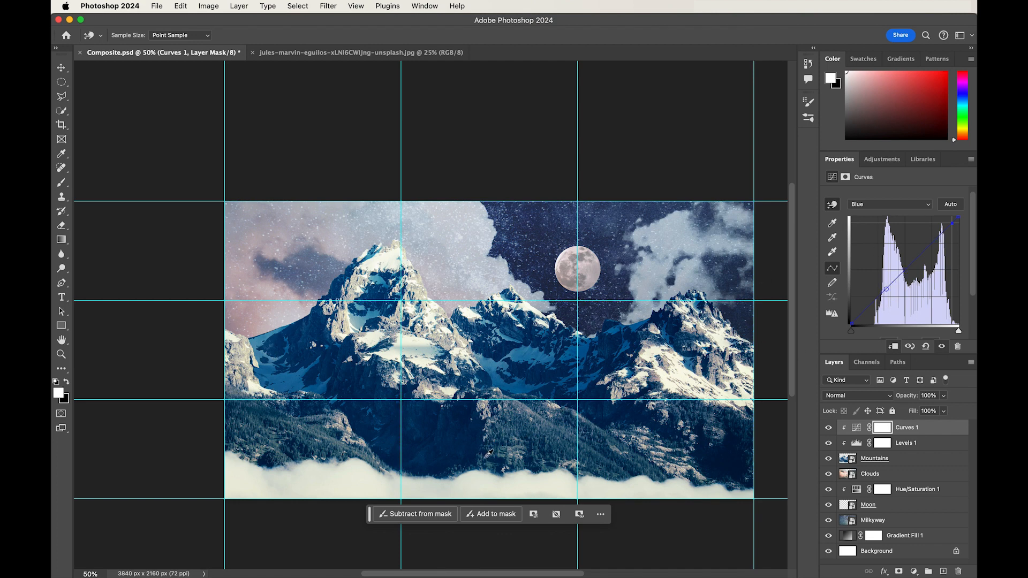
{"action": "left_click", "coordinate": [311, 376]}
{"action": "left_click_drag", "start_coordinate": [311, 376], "coordinate": [314, 390]}
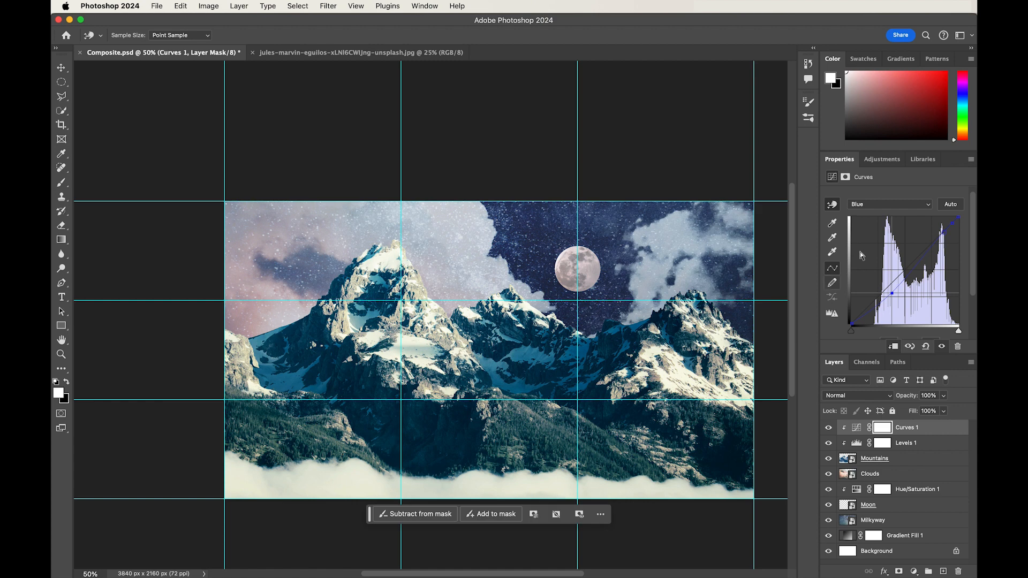
Step: Lower the Green channel's shadows slightly and raise the Red channel's shadows in Curves 1, sampling the peak's shaded rock
{"action": "left_click", "coordinate": [886, 208]}
{"action": "left_click", "coordinate": [884, 193]}
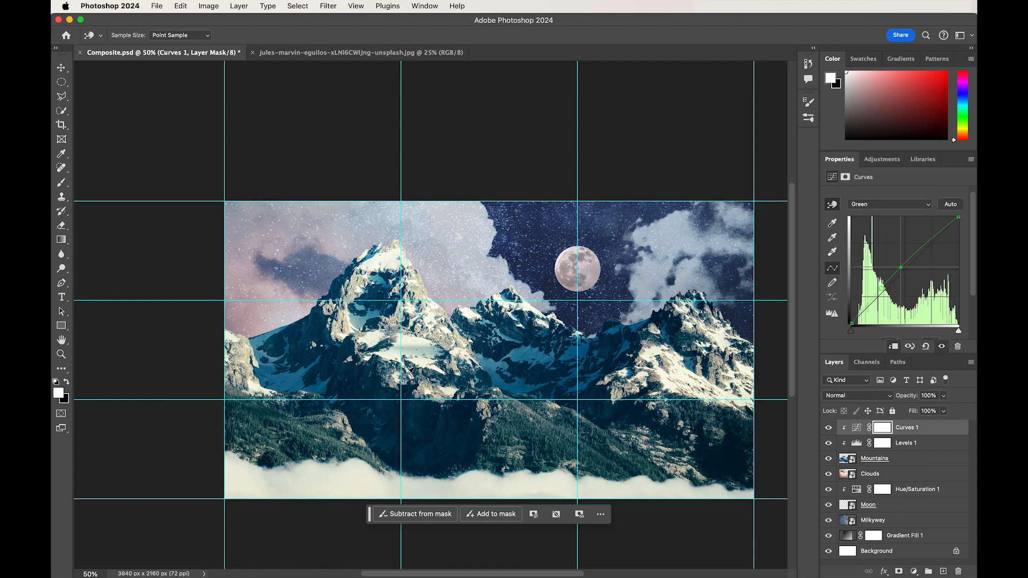
{"action": "left_click_drag", "start_coordinate": [333, 382], "coordinate": [330, 390]}
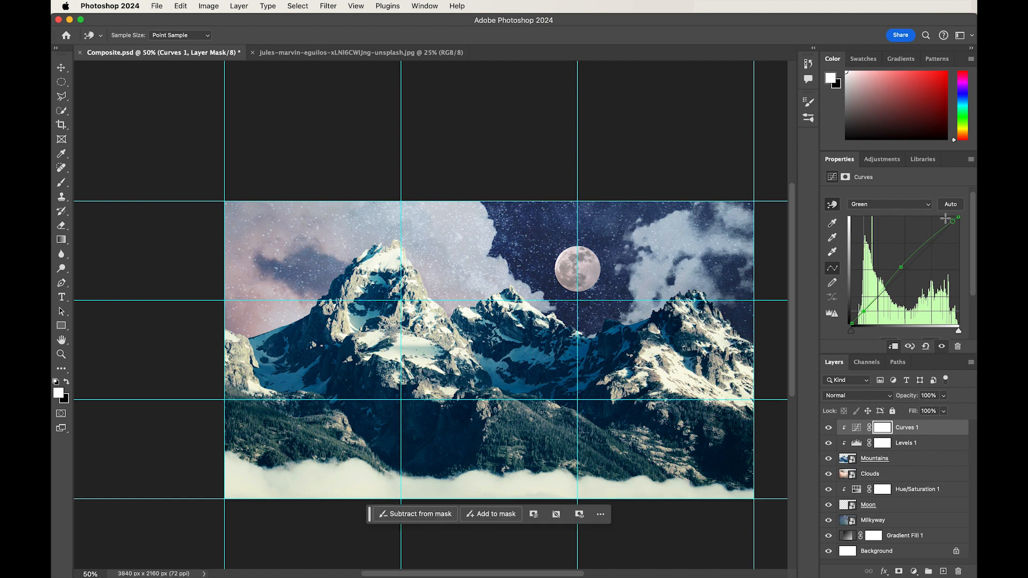
{"action": "left_click", "coordinate": [885, 210]}
{"action": "left_click", "coordinate": [881, 191]}
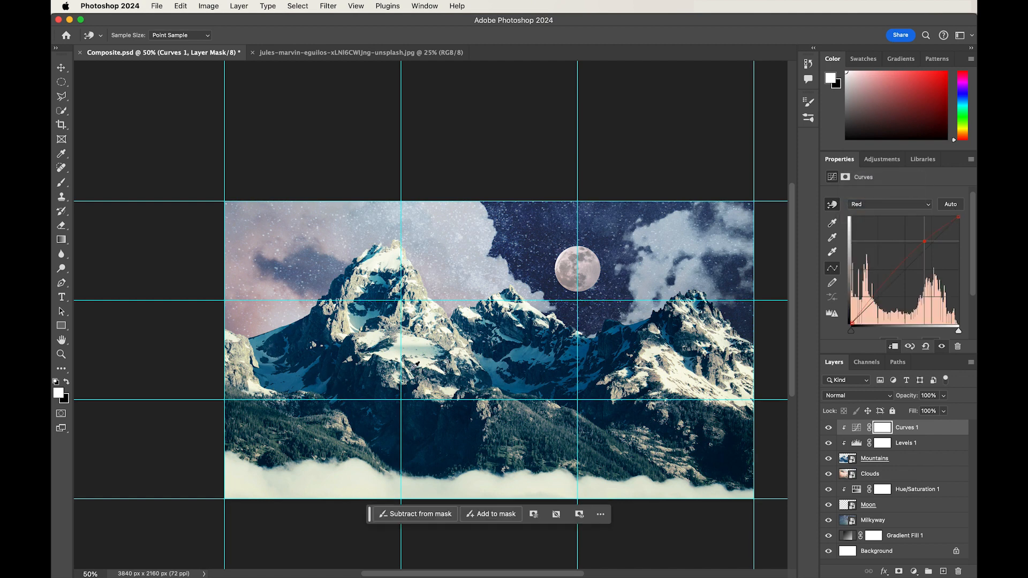
{"action": "mouse_move", "coordinate": [331, 377]}
{"action": "left_mouse_down"}
{"action": "mouse_move", "coordinate": [325, 388]}
{"action": "mouse_move", "coordinate": [332, 370]}
{"action": "left_mouse_up"}
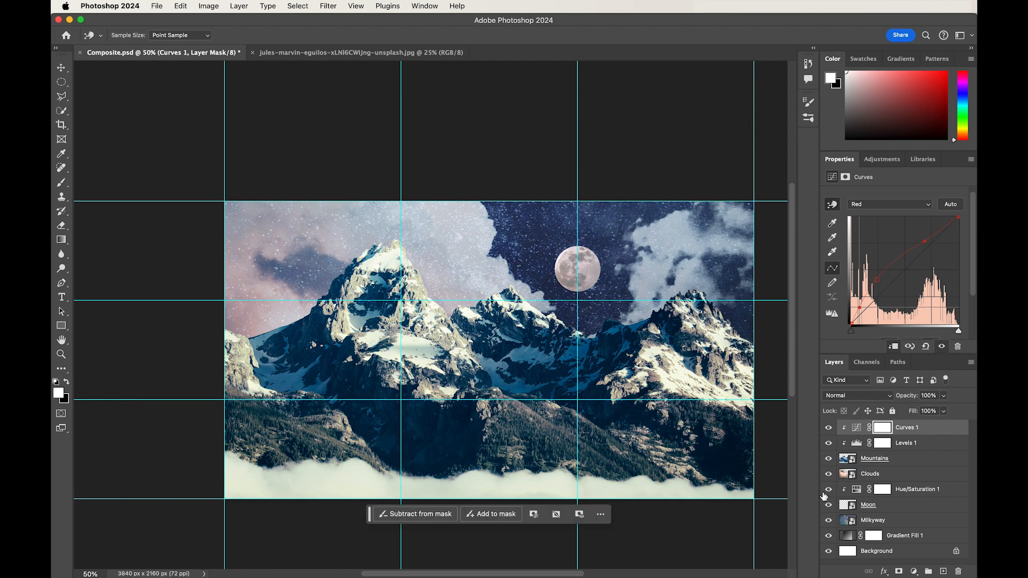
Step: Compare the mountains with and without the Curves 1 and Levels 1 adjustments, and save the composite
{"action": "left_click", "coordinate": [829, 428]}
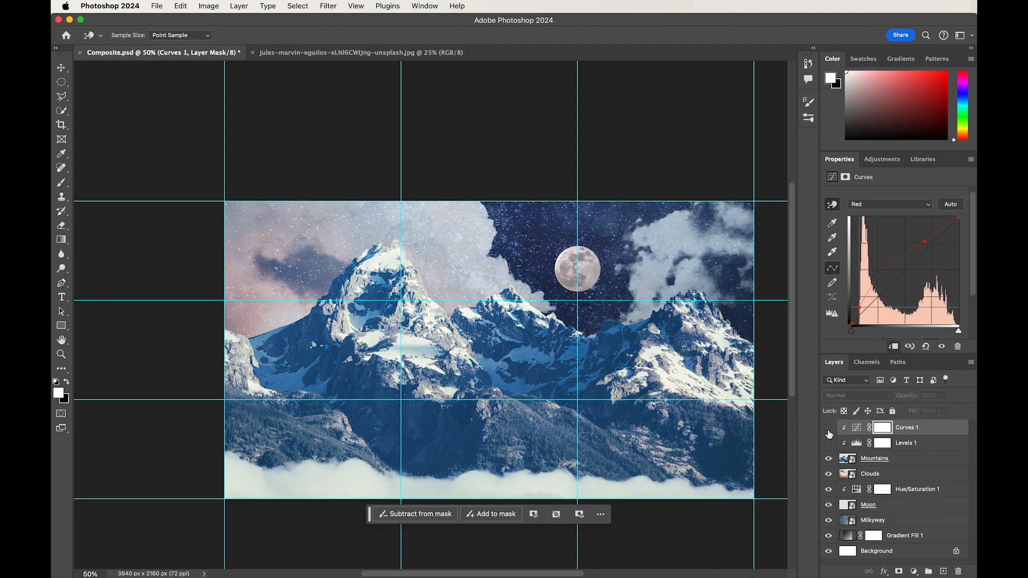
{"action": "left_click", "coordinate": [829, 444]}
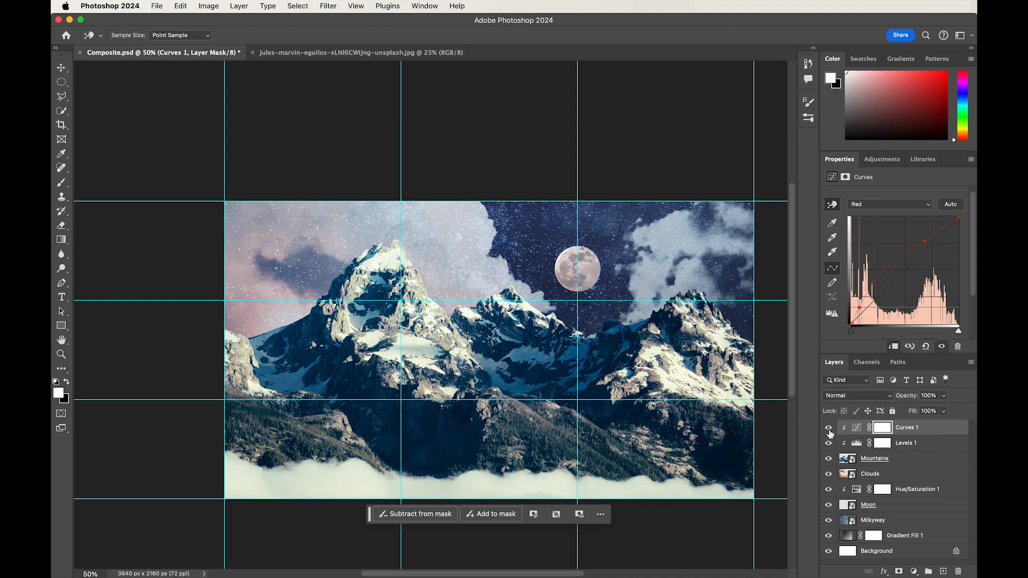
{"action": "left_click", "coordinate": [828, 428]}
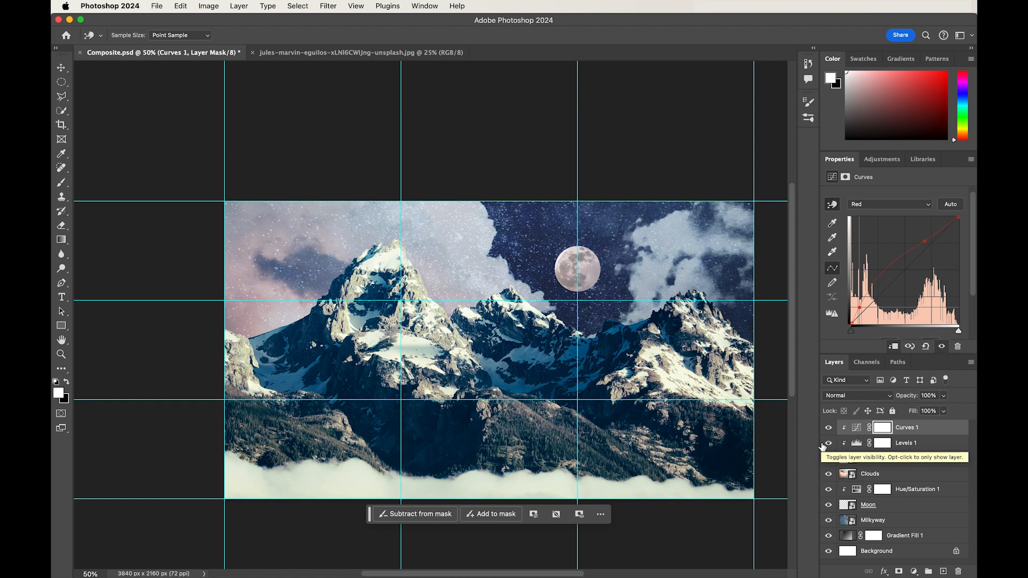
{"action": "key", "text": "super+s"}
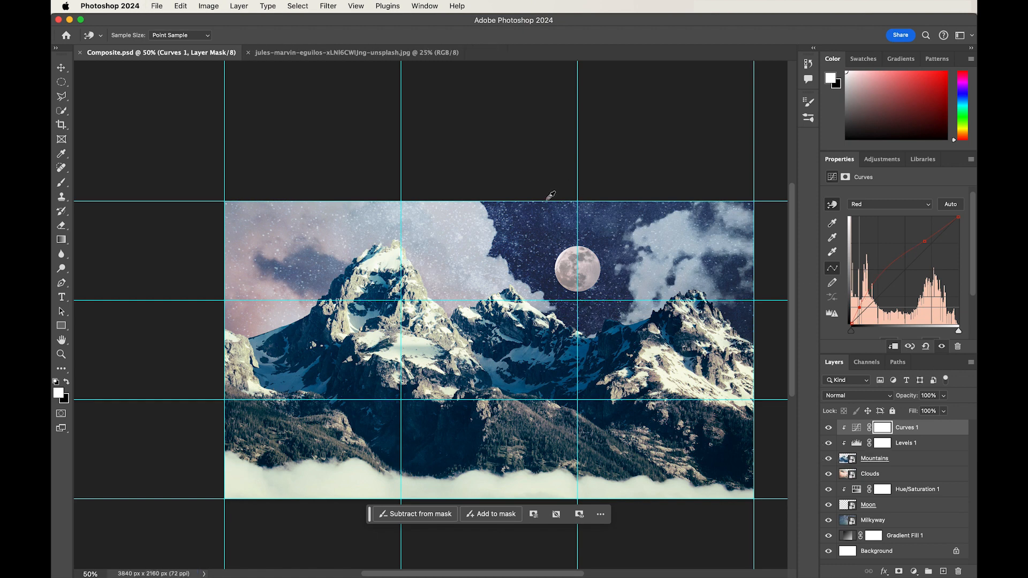
Step: Close the original mountain photo and open the cliffside monastery photo from Adobe Bridge in Photoshop
{"action": "left_click", "coordinate": [249, 53]}
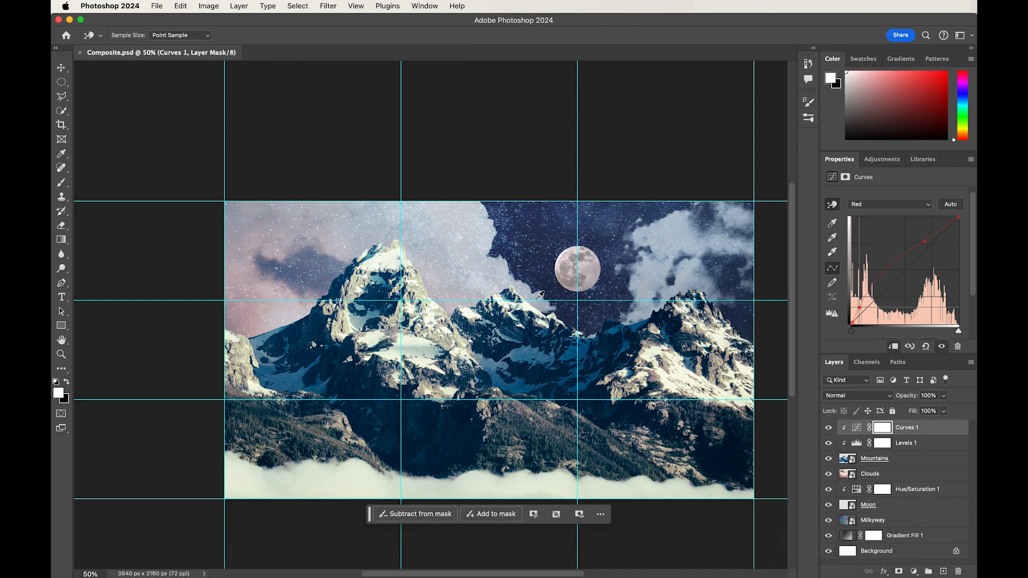
{"action": "key", "text": "super+Tab"}
{"action": "key", "text": "super+Tab"}
{"action": "key", "text": "super+Tab"}
{"action": "key", "text": "super+Tab"}
{"action": "key", "text": "super+Tab"}
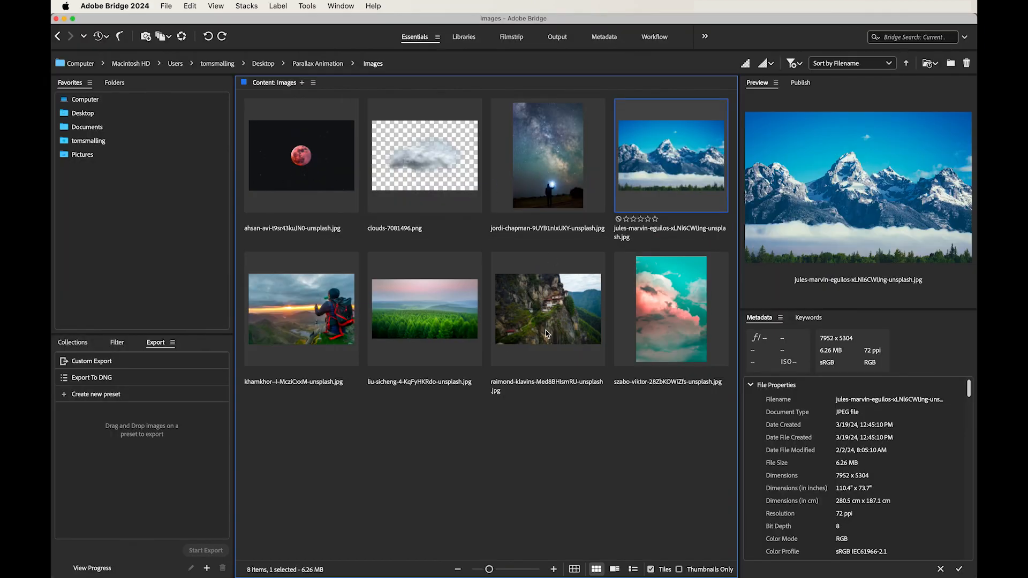
{"action": "left_click", "coordinate": [547, 327]}
{"action": "double_click", "coordinate": [544, 323]}
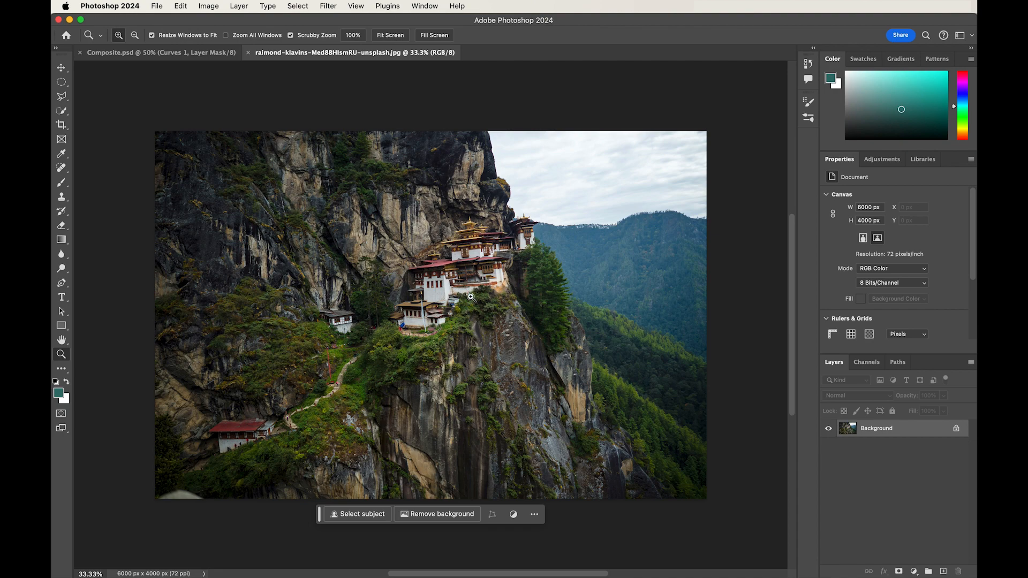
Step: Select the monastery with some surrounding rock and trees using the freehand Lasso tool, and copy it
{"action": "left_click", "coordinate": [473, 293]}
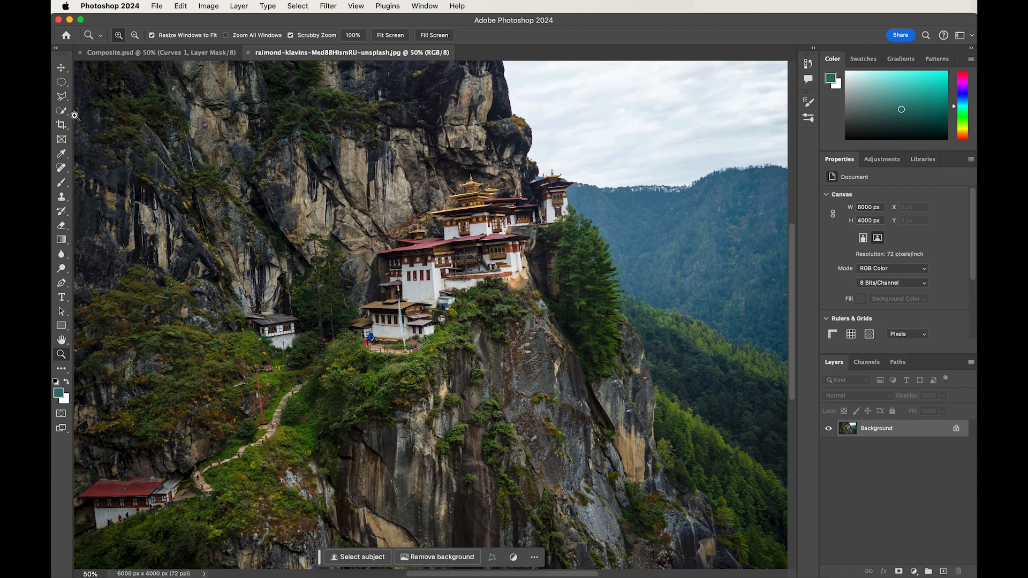
{"action": "left_click", "coordinate": [61, 97]}
{"action": "left_click", "coordinate": [62, 97]}
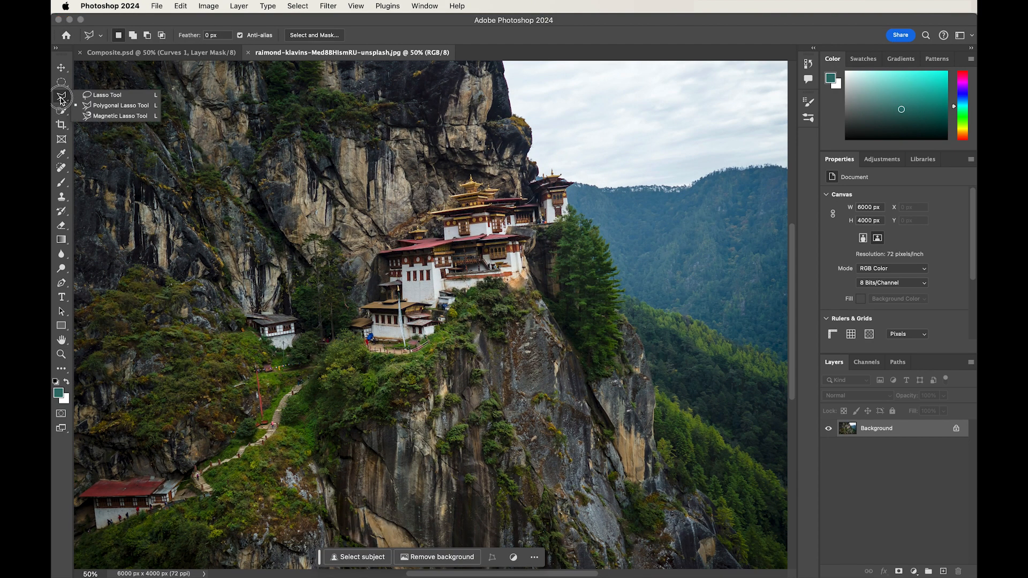
{"action": "left_click", "coordinate": [94, 95]}
{"action": "mouse_move", "coordinate": [426, 386]}
{"action": "left_mouse_down"}
{"action": "mouse_move", "coordinate": [498, 331]}
{"action": "mouse_move", "coordinate": [536, 325]}
{"action": "mouse_move", "coordinate": [607, 346]}
{"action": "mouse_move", "coordinate": [624, 315]}
{"action": "mouse_move", "coordinate": [610, 249]}
{"action": "mouse_move", "coordinate": [572, 169]}
{"action": "mouse_move", "coordinate": [461, 165]}
{"action": "mouse_move", "coordinate": [402, 208]}
{"action": "mouse_move", "coordinate": [354, 269]}
{"action": "mouse_move", "coordinate": [332, 403]}
{"action": "mouse_move", "coordinate": [409, 413]}
{"action": "mouse_move", "coordinate": [428, 385]}
{"action": "left_mouse_up"}
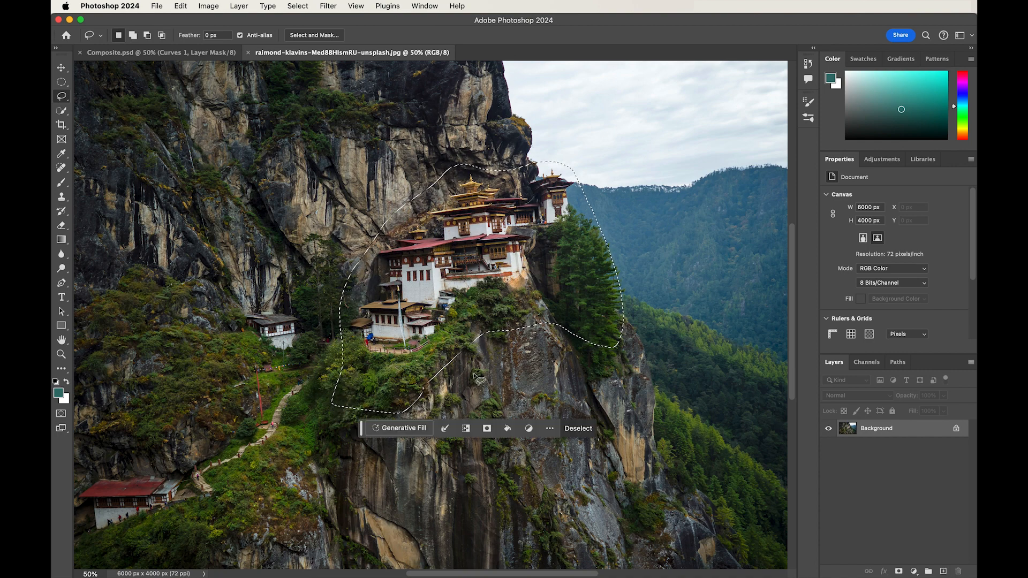
Step: Return to Composite.psd and open the contents of the Mountains smart object, viewing the main peak at 100%
{"action": "left_click", "coordinate": [160, 52]}
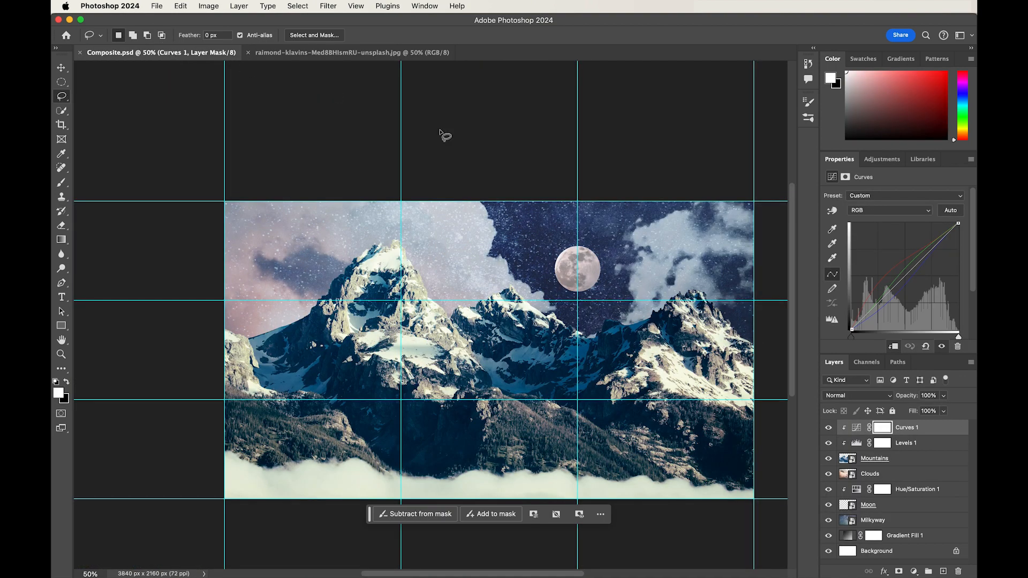
{"action": "double_click", "coordinate": [849, 460]}
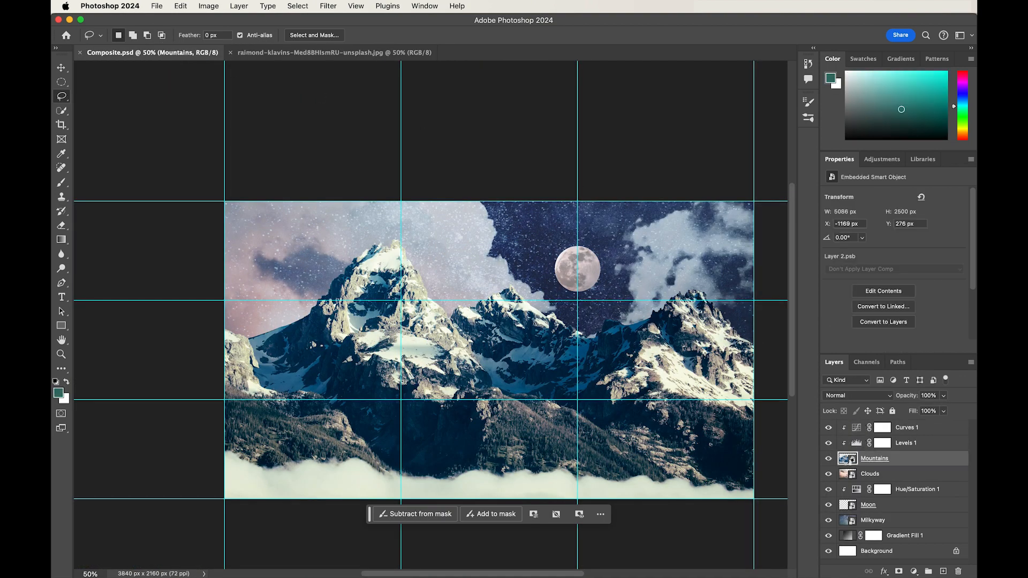
{"action": "key", "text": "z"}
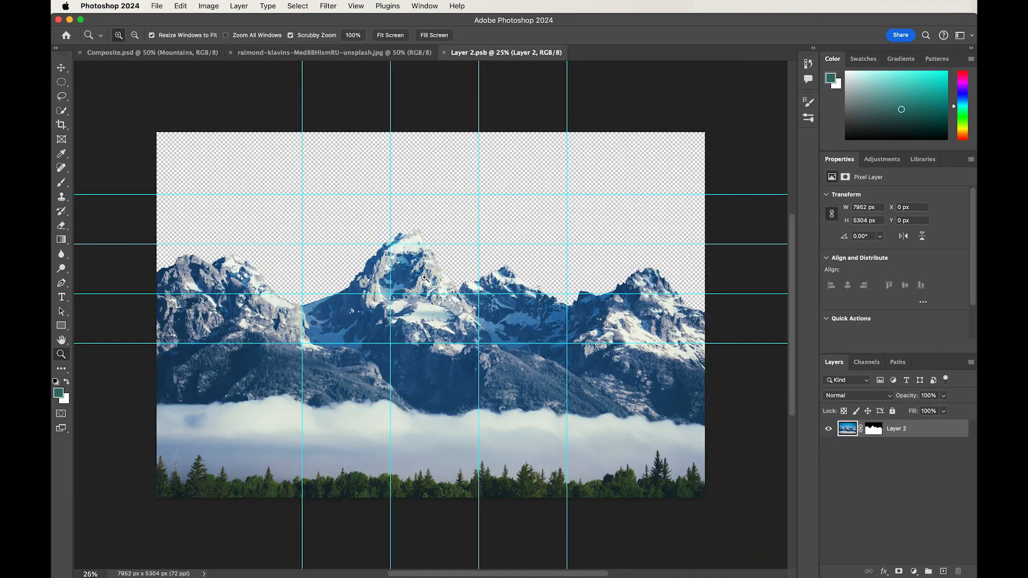
{"action": "left_click", "coordinate": [416, 266]}
{"action": "left_click", "coordinate": [423, 273]}
{"action": "left_click", "coordinate": [435, 283]}
{"action": "left_click", "coordinate": [423, 245]}
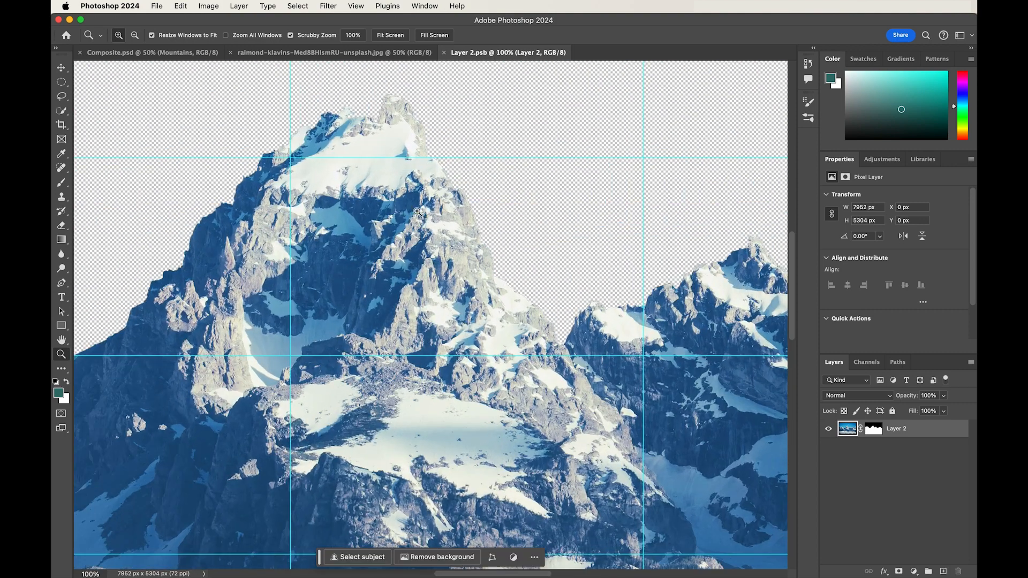
Step: Paste the monastery cut-out above Layer 2 and convert the pasted layer to a smart object
{"action": "key", "text": "super+v"}
{"action": "right_click", "coordinate": [898, 435]}
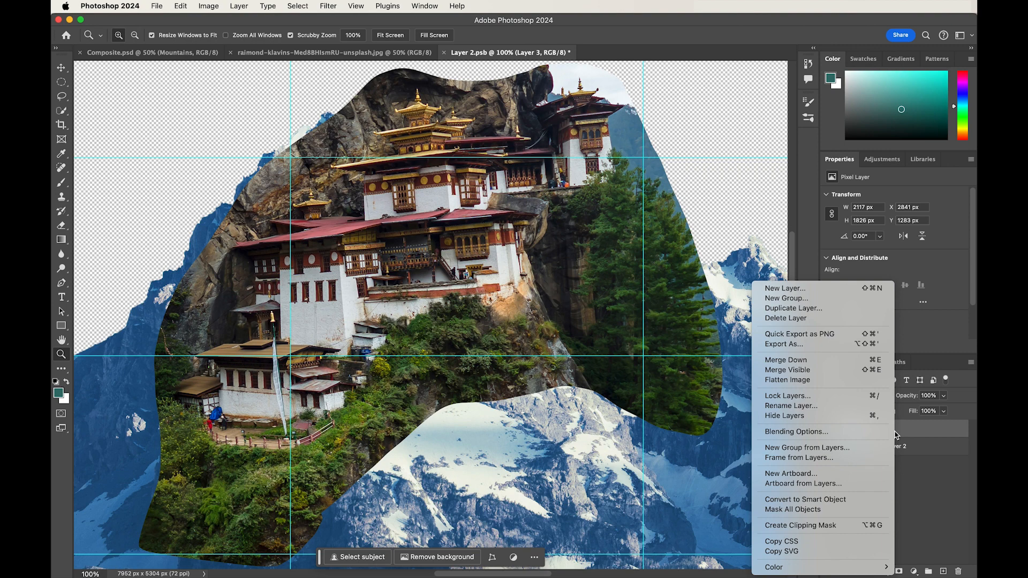
{"action": "left_click", "coordinate": [832, 499]}
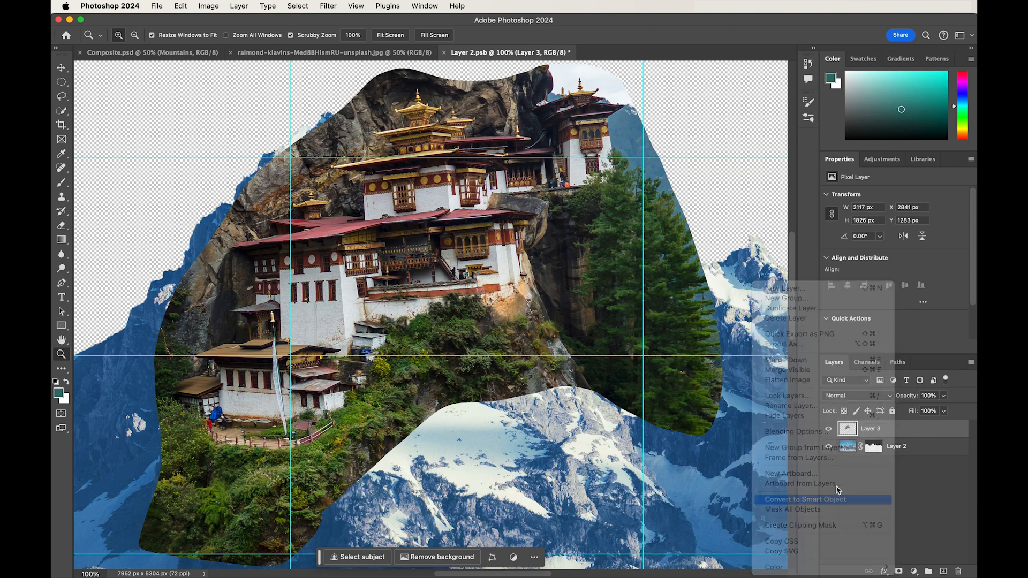
Step: Scale the monastery to 17.76%, rotate it 4.22°, and place it on the main peak's right slope at about X 3945 px, Y 2015 px
{"action": "key", "text": "super+t"}
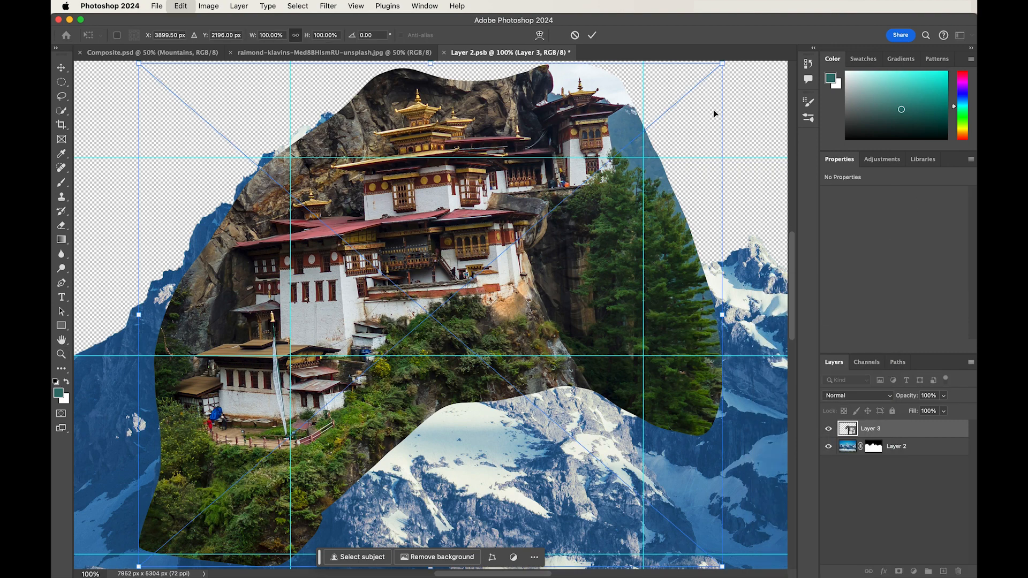
{"action": "left_click_drag", "start_coordinate": [734, 114], "coordinate": [738, 145]}
{"action": "left_click_drag", "start_coordinate": [742, 89], "coordinate": [489, 237]}
{"action": "left_click_drag", "start_coordinate": [457, 270], "coordinate": [477, 256]}
{"action": "left_click_drag", "start_coordinate": [524, 214], "coordinate": [483, 252]}
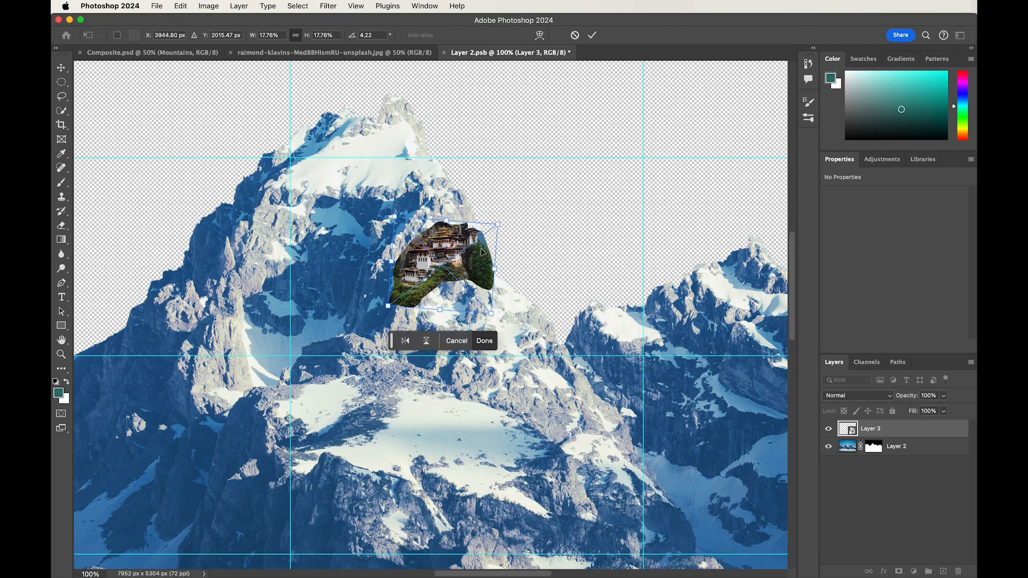
{"action": "key", "text": "Return"}
Step: Add a white layer mask to the monastery layer, Layer 3
{"action": "key", "text": "z"}
{"action": "left_click", "coordinate": [458, 249]}
{"action": "left_click", "coordinate": [452, 252]}
{"action": "left_click", "coordinate": [915, 572]}
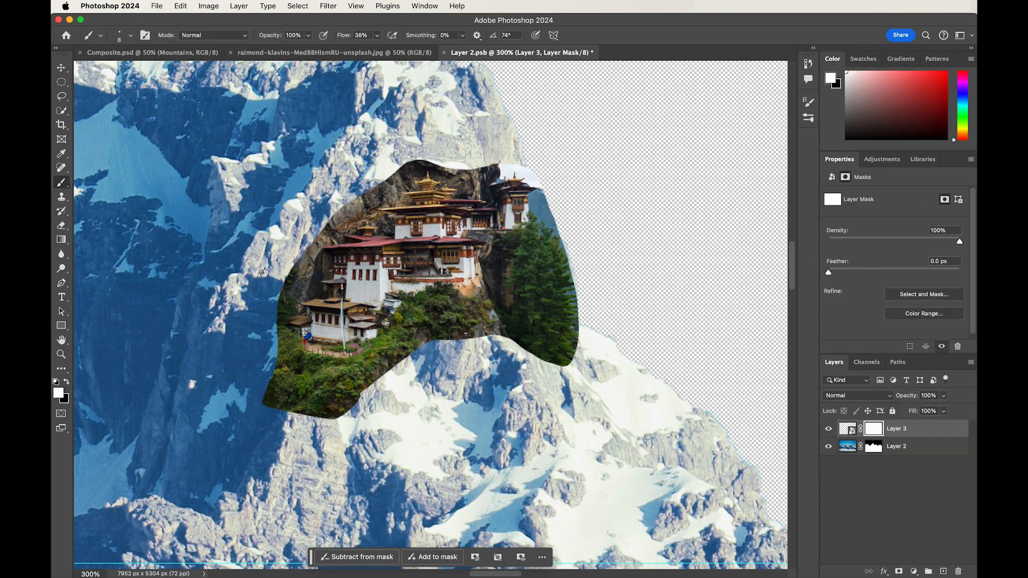
{"action": "key", "text": "z"}
{"action": "left_click", "coordinate": [330, 289]}
{"action": "left_click", "coordinate": [332, 292]}
{"action": "left_click", "coordinate": [331, 292]}
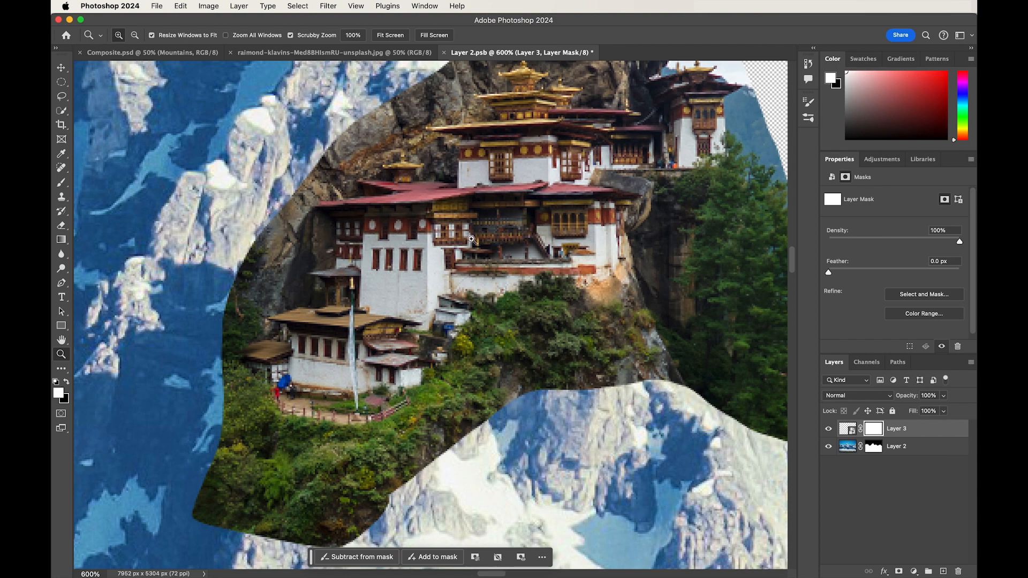
{"action": "left_click", "coordinate": [62, 110]}
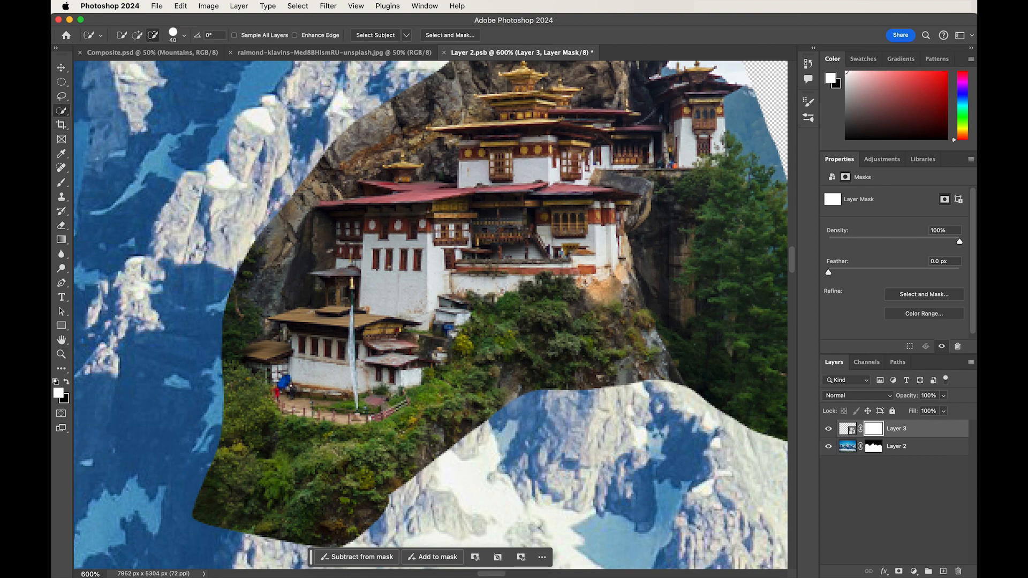
{"action": "key", "text": "bracketleft"}
{"action": "key", "text": "bracketleft"}
{"action": "mouse_move", "coordinate": [248, 307]}
{"action": "left_mouse_down"}
{"action": "mouse_move", "coordinate": [283, 265]}
{"action": "mouse_move", "coordinate": [287, 236]}
{"action": "left_mouse_up"}
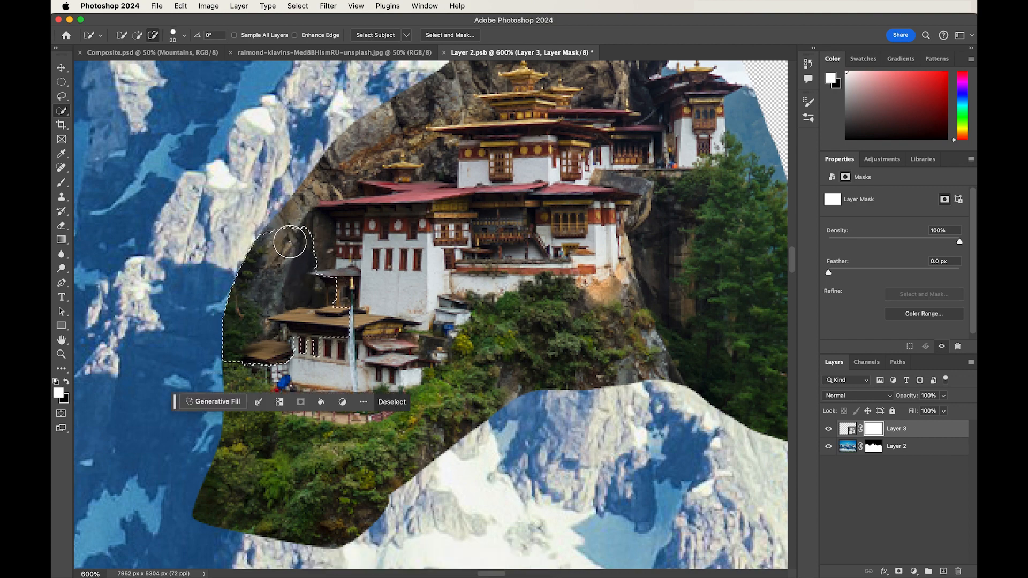
{"action": "mouse_move", "coordinate": [331, 323]}
{"action": "left_mouse_down"}
{"action": "mouse_move", "coordinate": [292, 328]}
{"action": "mouse_move", "coordinate": [314, 354]}
{"action": "left_mouse_up"}
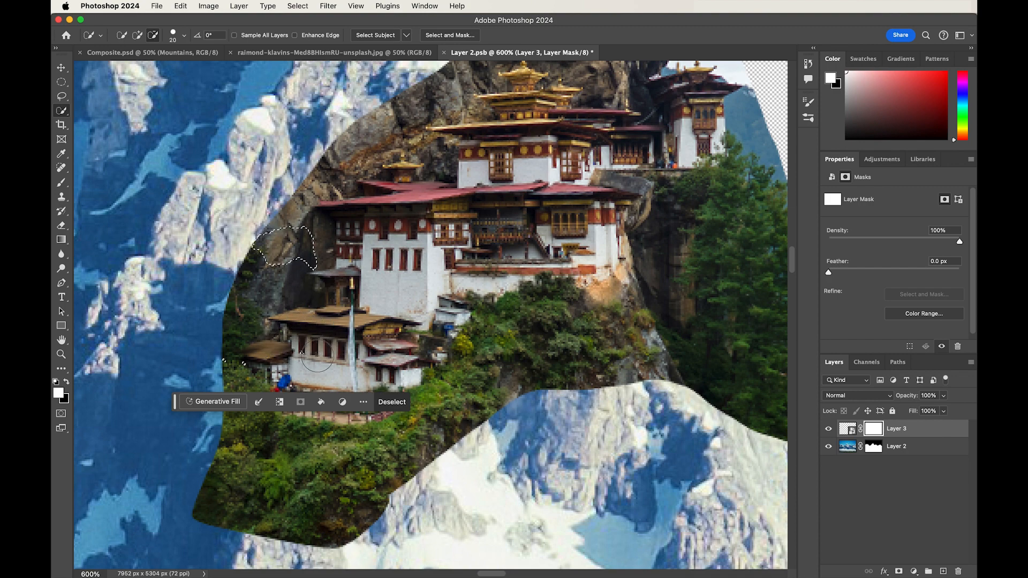
{"action": "key", "text": "super+d"}
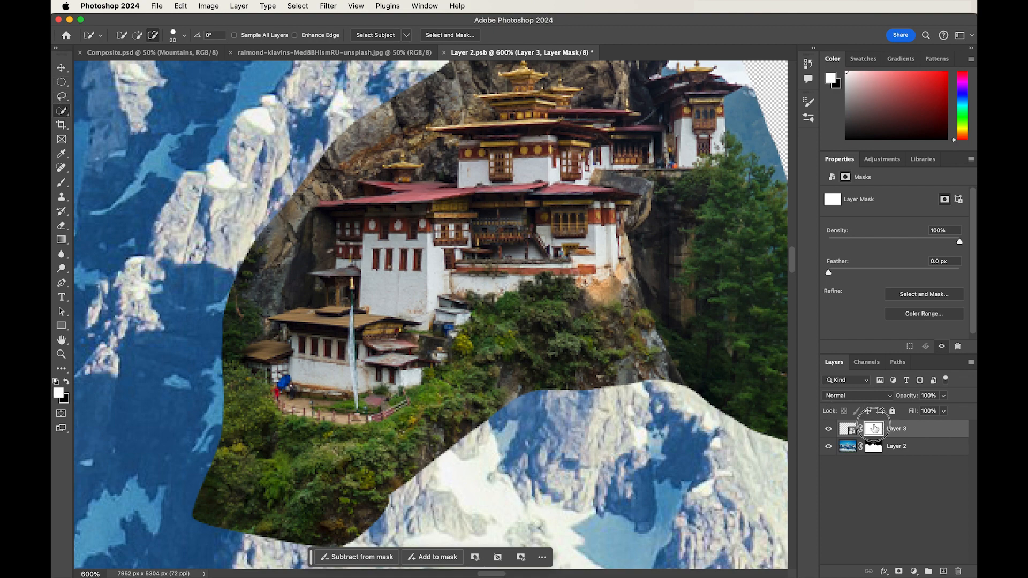
Step: Paint black on Layer 3's mask to hide the rock and sky around the monastery's roofs and outer walls
{"action": "key", "text": "b"}
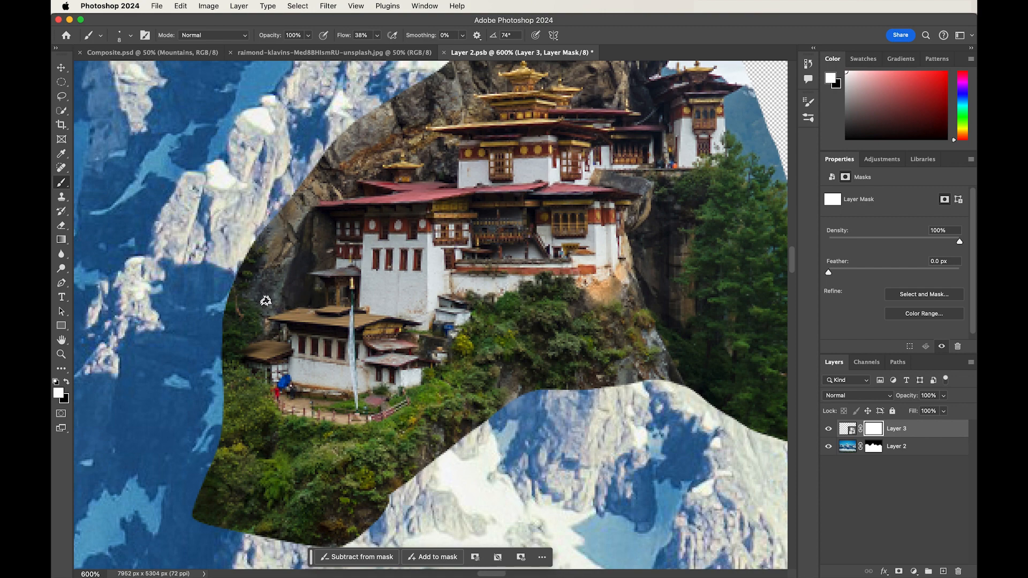
{"action": "key", "text": "x"}
{"action": "mouse_move", "coordinate": [316, 301]}
{"action": "left_mouse_down"}
{"action": "mouse_move", "coordinate": [257, 303]}
{"action": "mouse_move", "coordinate": [291, 304]}
{"action": "mouse_move", "coordinate": [266, 305]}
{"action": "mouse_move", "coordinate": [262, 327]}
{"action": "mouse_move", "coordinate": [271, 328]}
{"action": "mouse_move", "coordinate": [305, 271]}
{"action": "mouse_move", "coordinate": [437, 172]}
{"action": "mouse_move", "coordinate": [478, 100]}
{"action": "mouse_move", "coordinate": [399, 204]}
{"action": "left_mouse_up"}
{"action": "mouse_move", "coordinate": [399, 205]}
{"action": "left_mouse_down"}
{"action": "mouse_move", "coordinate": [474, 174]}
{"action": "mouse_move", "coordinate": [610, 158]}
{"action": "mouse_move", "coordinate": [579, 151]}
{"action": "mouse_move", "coordinate": [696, 279]}
{"action": "mouse_move", "coordinate": [672, 197]}
{"action": "mouse_move", "coordinate": [726, 338]}
{"action": "mouse_move", "coordinate": [752, 467]}
{"action": "left_mouse_up"}
{"action": "mouse_move", "coordinate": [156, 428]}
{"action": "left_mouse_down"}
{"action": "mouse_move", "coordinate": [191, 371]}
{"action": "mouse_move", "coordinate": [384, 163]}
{"action": "mouse_move", "coordinate": [584, 142]}
{"action": "mouse_move", "coordinate": [552, 196]}
{"action": "left_mouse_up"}
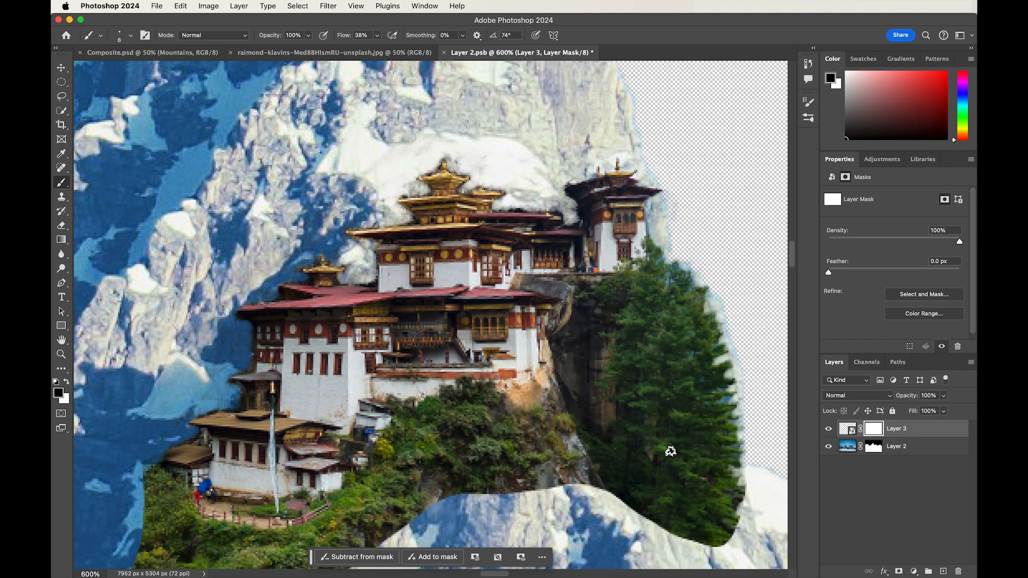
Step: Add a Levels adjustment clipped to the monastery layer and raise its output black level to 68
{"action": "key", "text": "z"}
{"action": "left_click", "coordinate": [535, 368], "text": "alt"}
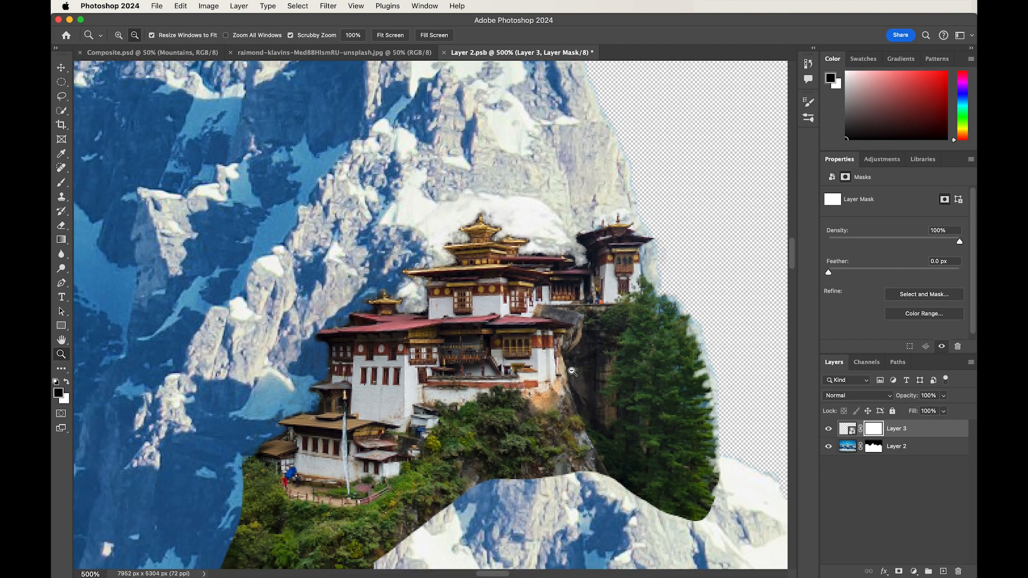
{"action": "left_click", "coordinate": [535, 369], "text": "alt"}
{"action": "left_click", "coordinate": [535, 368], "text": "alt"}
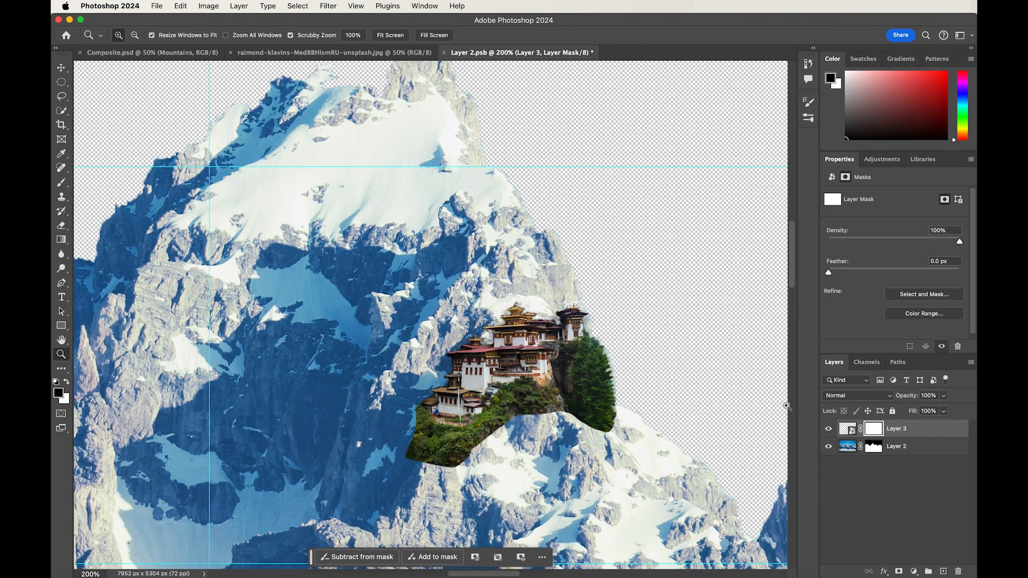
{"action": "left_click", "coordinate": [914, 571]}
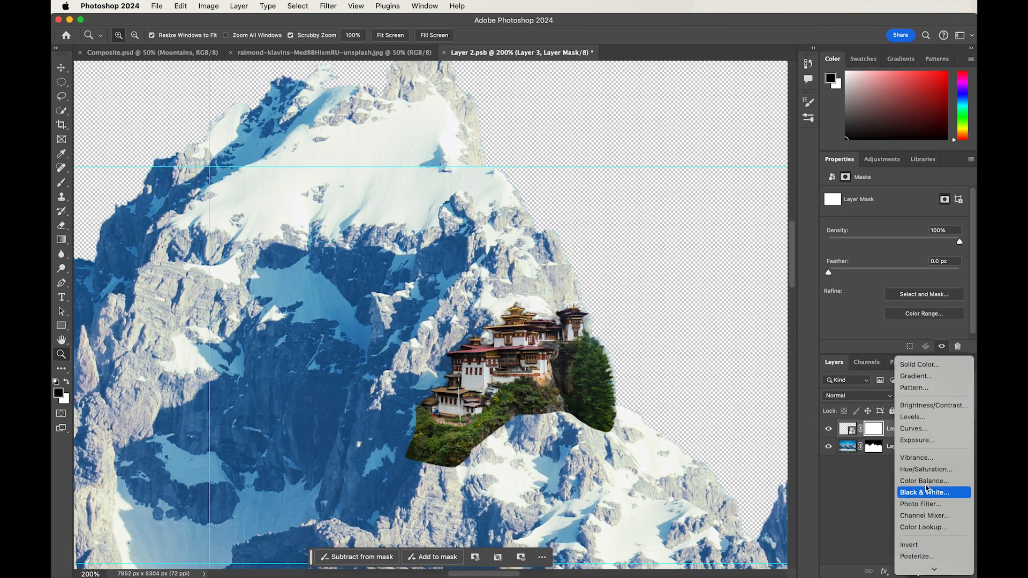
{"action": "left_click", "coordinate": [920, 422]}
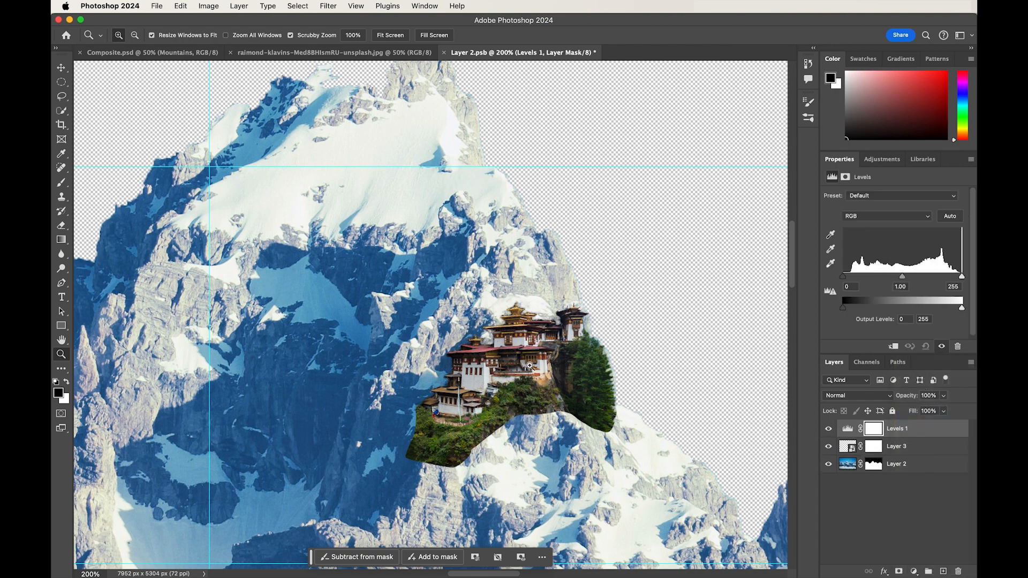
{"action": "left_click", "coordinate": [894, 346]}
{"action": "left_click_drag", "start_coordinate": [844, 309], "coordinate": [875, 309]}
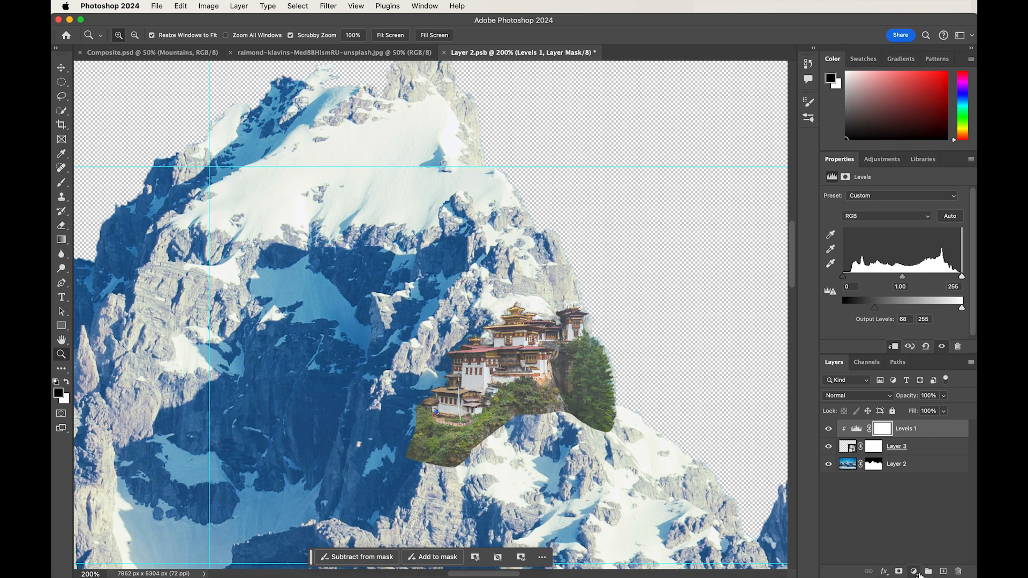
Step: Add a Hue/Saturation adjustment clipped to the monastery layer and set its saturation to -33
{"action": "left_click", "coordinate": [918, 576]}
{"action": "left_click", "coordinate": [975, 478]}
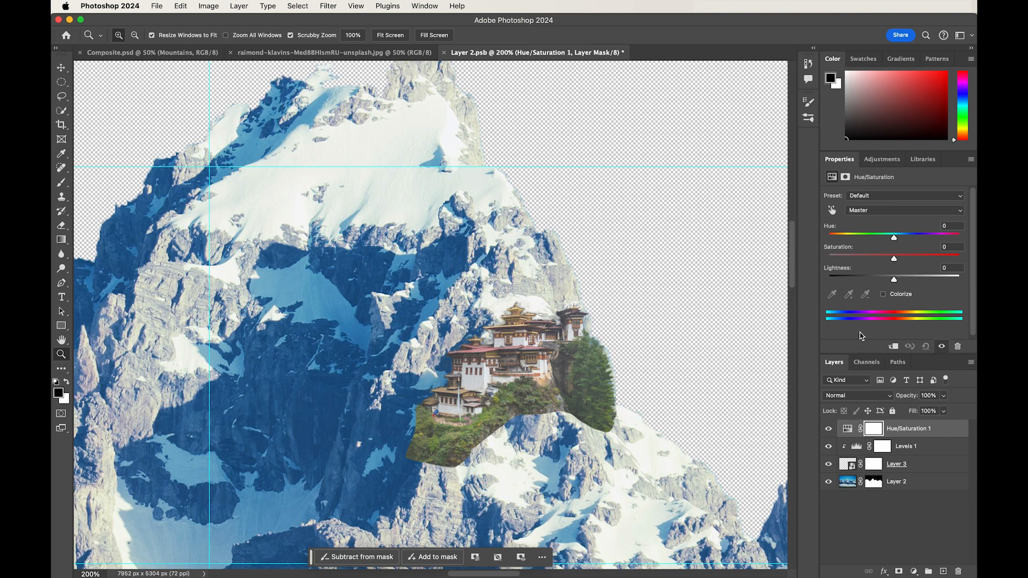
{"action": "left_click", "coordinate": [893, 346]}
{"action": "left_click_drag", "start_coordinate": [894, 260], "coordinate": [875, 264]}
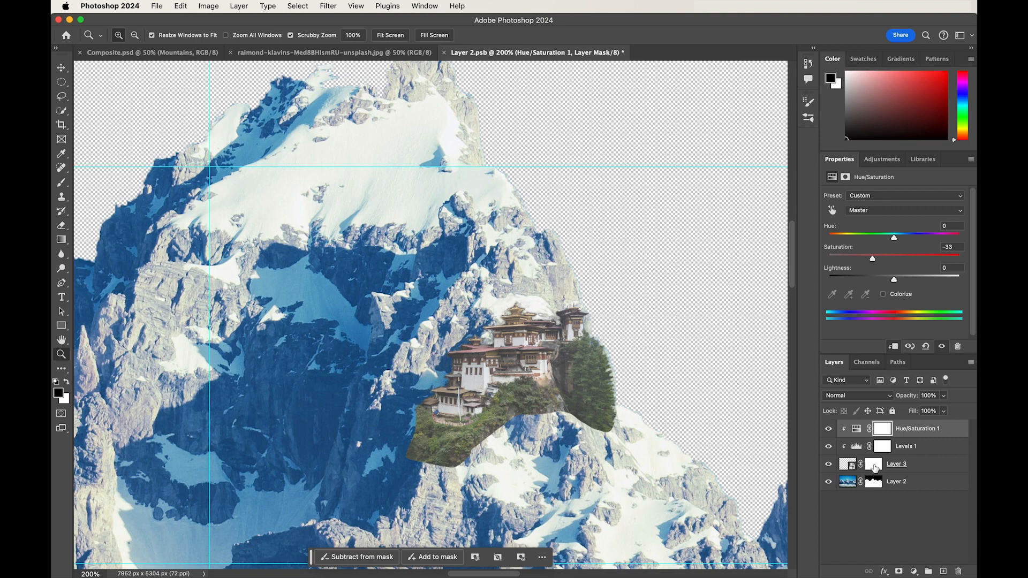
Step: Paint black on Layer 3's mask with a size 70 brush to hide most of the trees and cliff below the monastery
{"action": "left_click", "coordinate": [877, 470]}
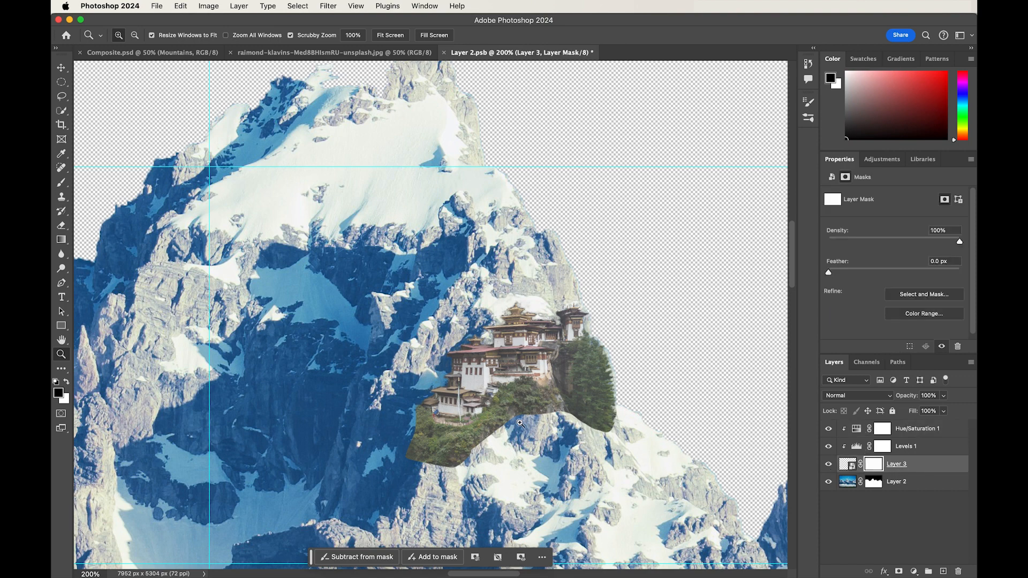
{"action": "left_click", "coordinate": [474, 435]}
{"action": "left_click", "coordinate": [467, 437]}
{"action": "key", "text": "b"}
{"action": "mouse_move", "coordinate": [365, 412]}
{"action": "left_mouse_down"}
{"action": "mouse_move", "coordinate": [346, 470]}
{"action": "mouse_move", "coordinate": [616, 370]}
{"action": "mouse_move", "coordinate": [707, 321]}
{"action": "mouse_move", "coordinate": [670, 278]}
{"action": "mouse_move", "coordinate": [439, 459]}
{"action": "mouse_move", "coordinate": [662, 327]}
{"action": "mouse_move", "coordinate": [640, 332]}
{"action": "left_mouse_up"}
{"action": "key", "text": "0"}
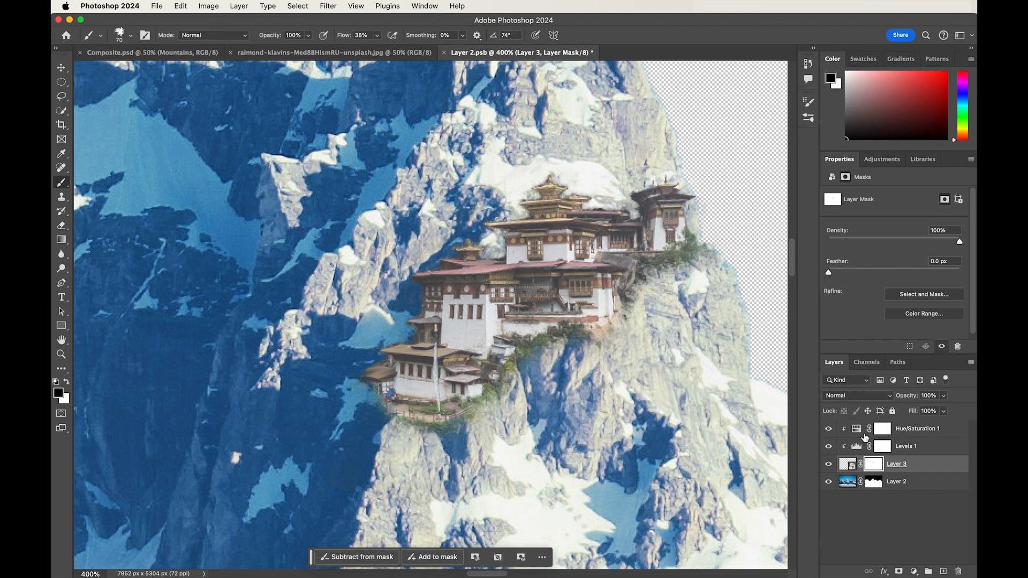
Step: Add a Curves adjustment above Hue/Saturation 1, raise the shadows of its Blue channel and clip it to the monastery layer
{"action": "left_click", "coordinate": [865, 433]}
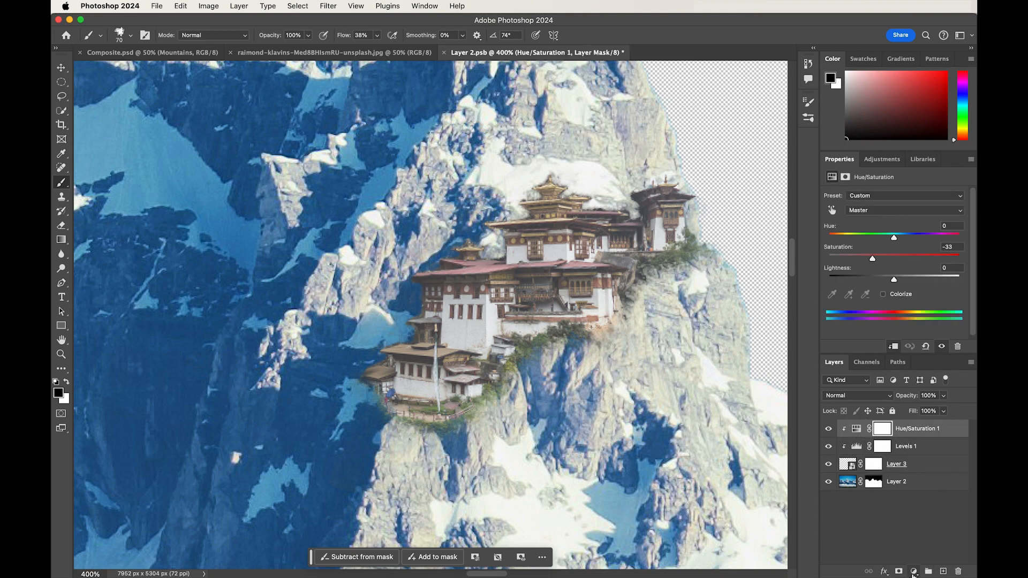
{"action": "left_click", "coordinate": [914, 574]}
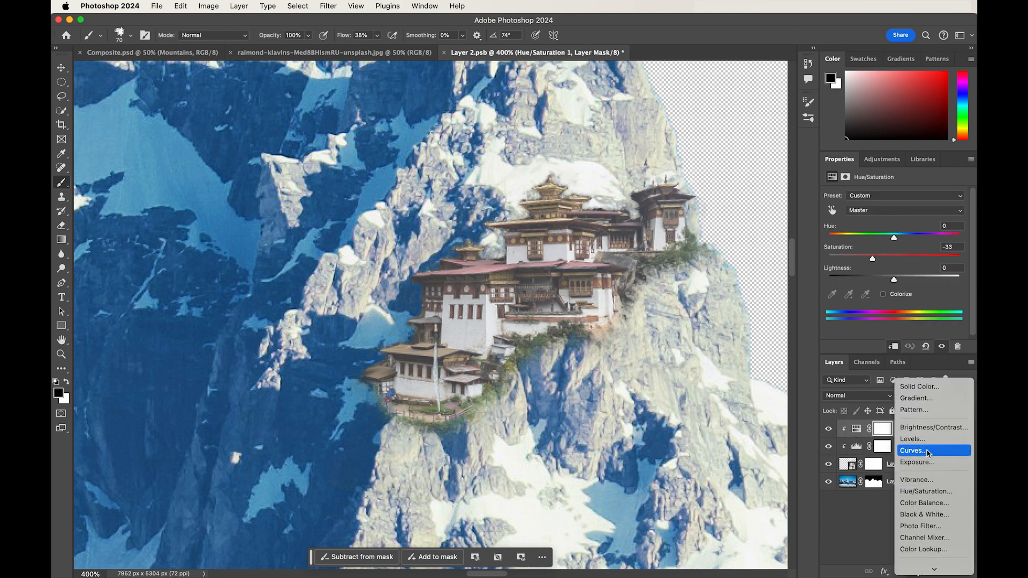
{"action": "left_click", "coordinate": [933, 453]}
{"action": "left_click", "coordinate": [873, 211]}
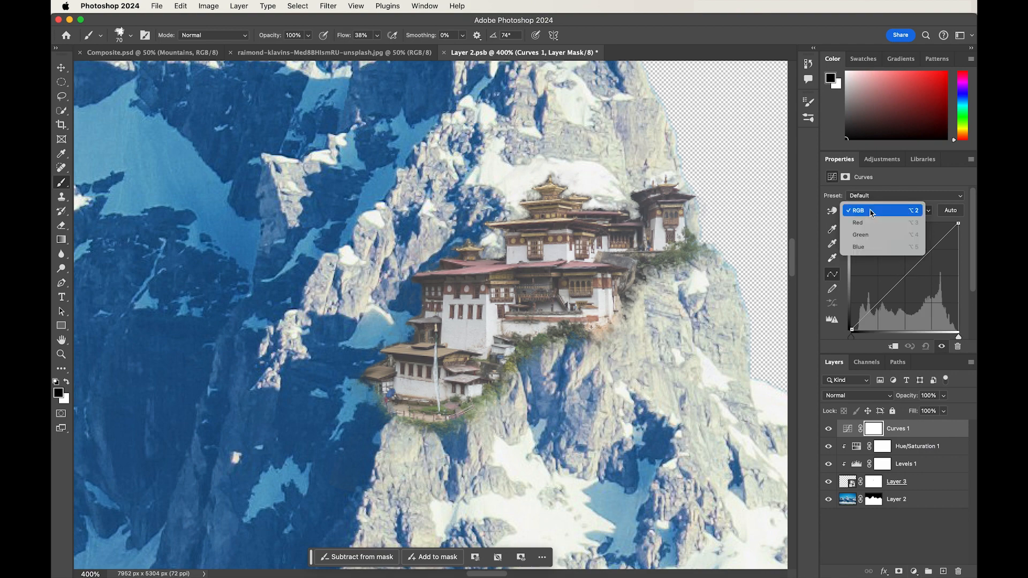
{"action": "left_click", "coordinate": [870, 247]}
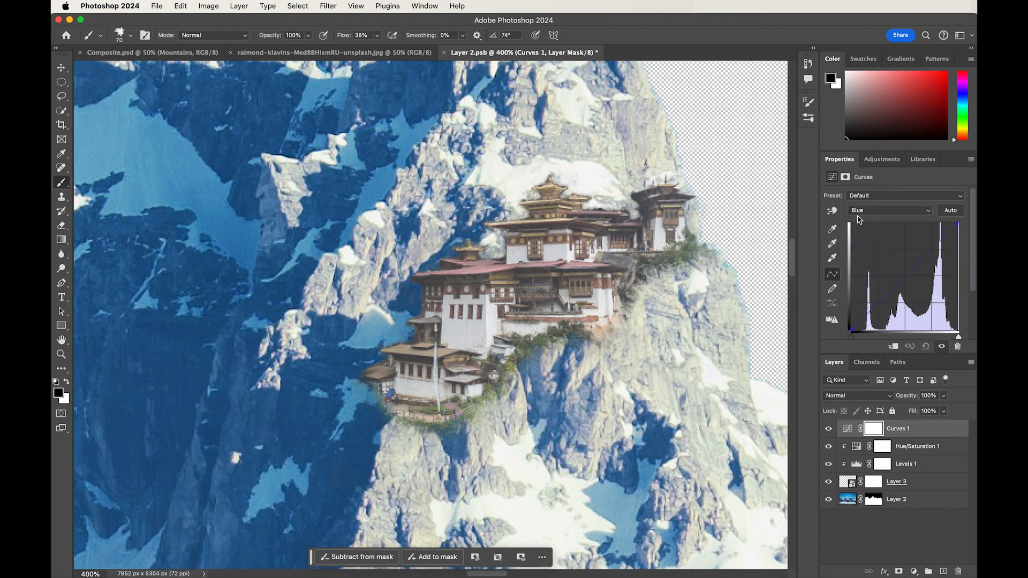
{"action": "left_click", "coordinate": [832, 211]}
{"action": "left_click", "coordinate": [880, 304]}
{"action": "left_click_drag", "start_coordinate": [880, 304], "coordinate": [879, 298]}
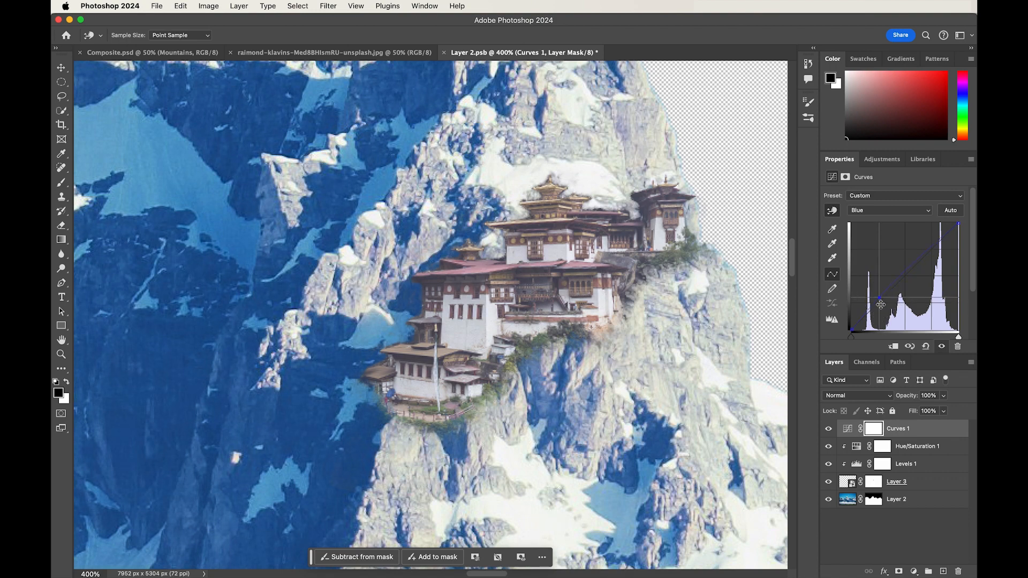
{"action": "left_click", "coordinate": [894, 347]}
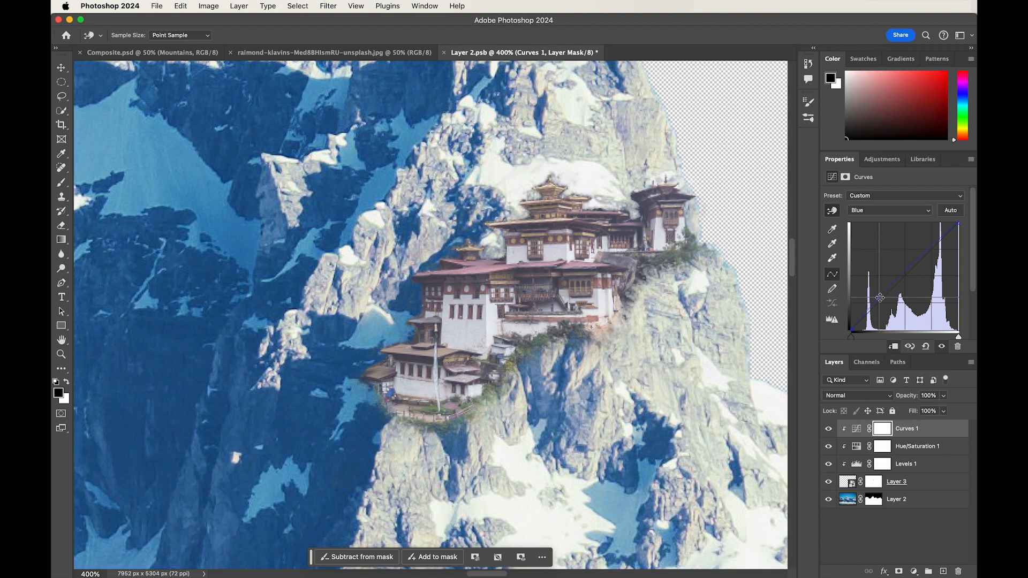
Step: Lift the Blue curve's shadow point slightly further and add a highlight point to hold the upper part of the curve
{"action": "left_click_drag", "start_coordinate": [879, 299], "coordinate": [879, 295]}
{"action": "left_click_drag", "start_coordinate": [920, 254], "coordinate": [920, 256]}
{"action": "key", "text": "super+minus"}
{"action": "key", "text": "super+minus"}
{"action": "key", "text": "super+minus"}
{"action": "key", "text": "super+minus"}
{"action": "key", "text": "super+minus"}
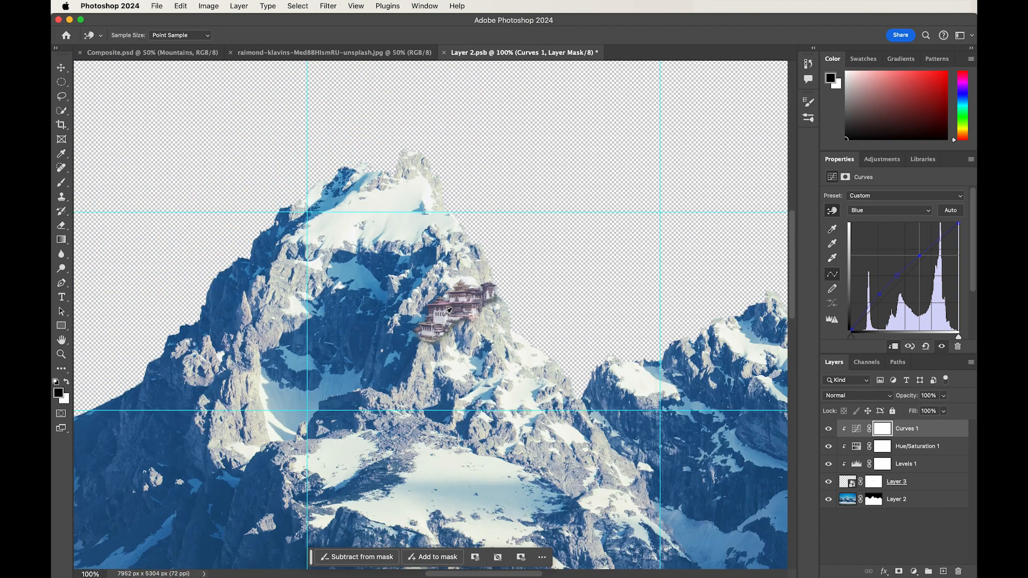
{"action": "key", "text": "super+plus"}
{"action": "key", "text": "super+plus"}
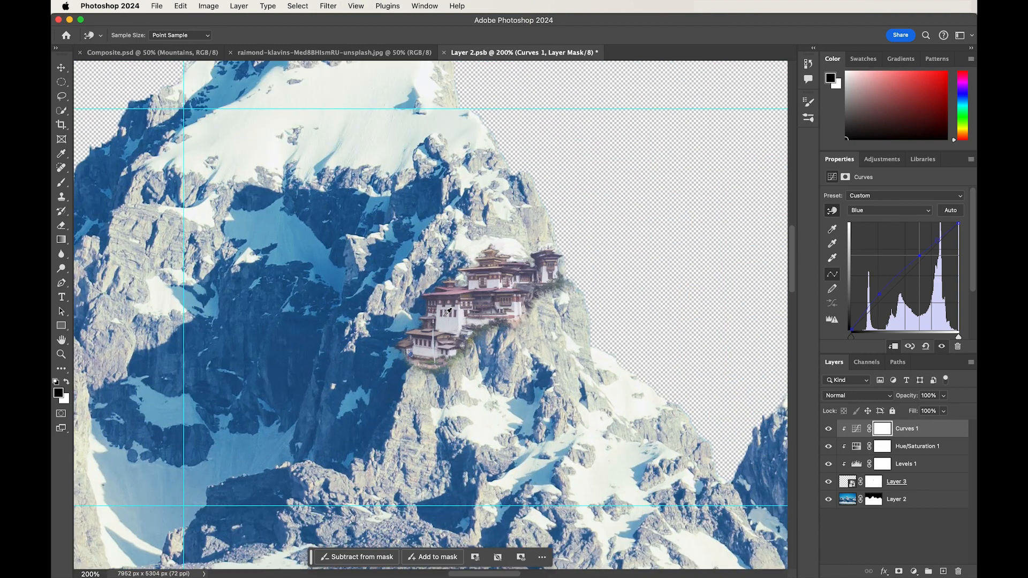
Step: Nudge the hue in Hue/Saturation 1 and slightly lower the Red channel's darker midtones in Curves 1
{"action": "left_click", "coordinate": [894, 447]}
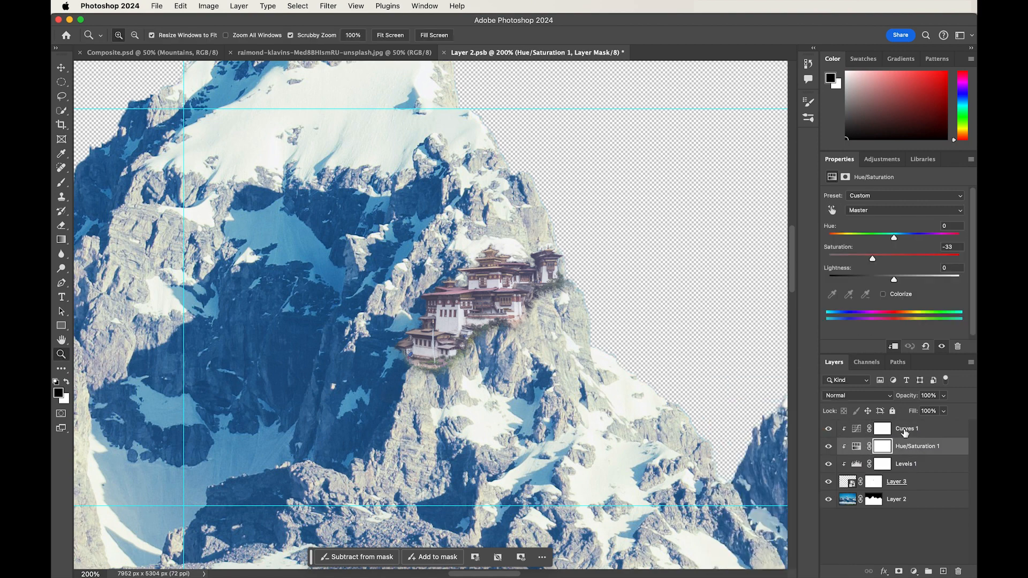
{"action": "mouse_move", "coordinate": [896, 241]}
{"action": "left_mouse_down"}
{"action": "mouse_move", "coordinate": [888, 239]}
{"action": "mouse_move", "coordinate": [908, 238]}
{"action": "mouse_move", "coordinate": [898, 239]}
{"action": "left_mouse_up"}
{"action": "left_click", "coordinate": [855, 431]}
{"action": "left_click", "coordinate": [881, 213]}
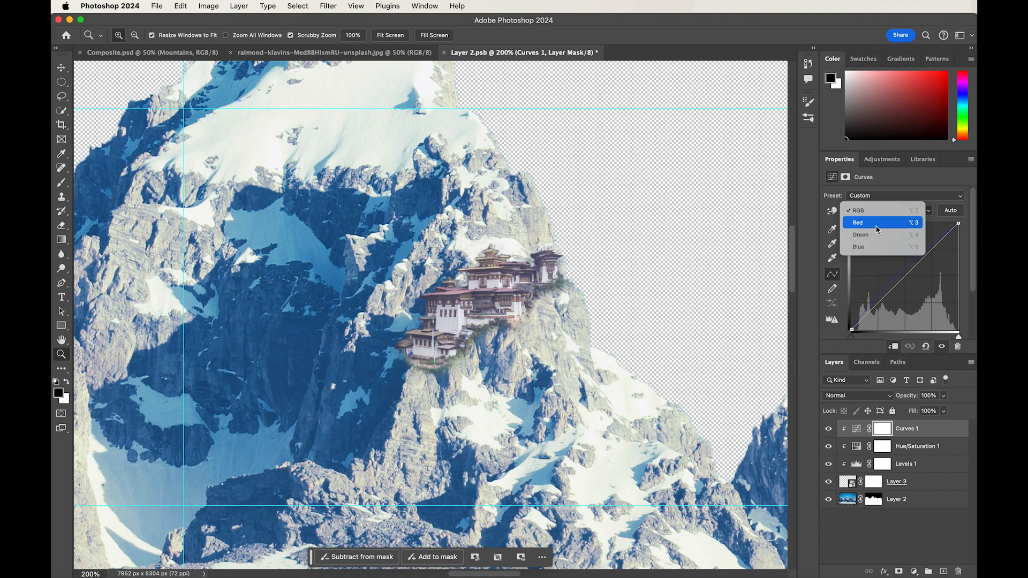
{"action": "left_click", "coordinate": [873, 223]}
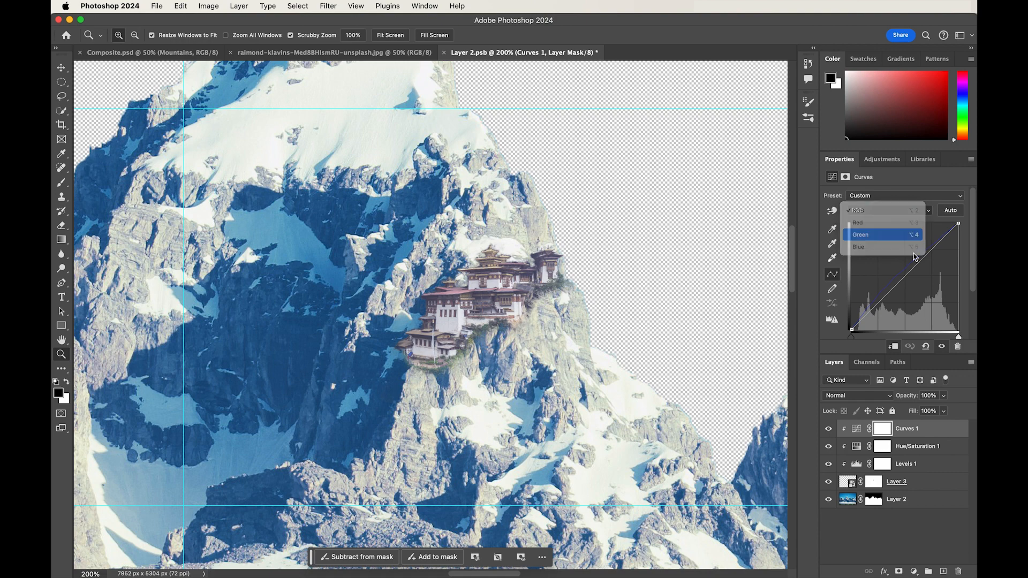
{"action": "left_click", "coordinate": [890, 293]}
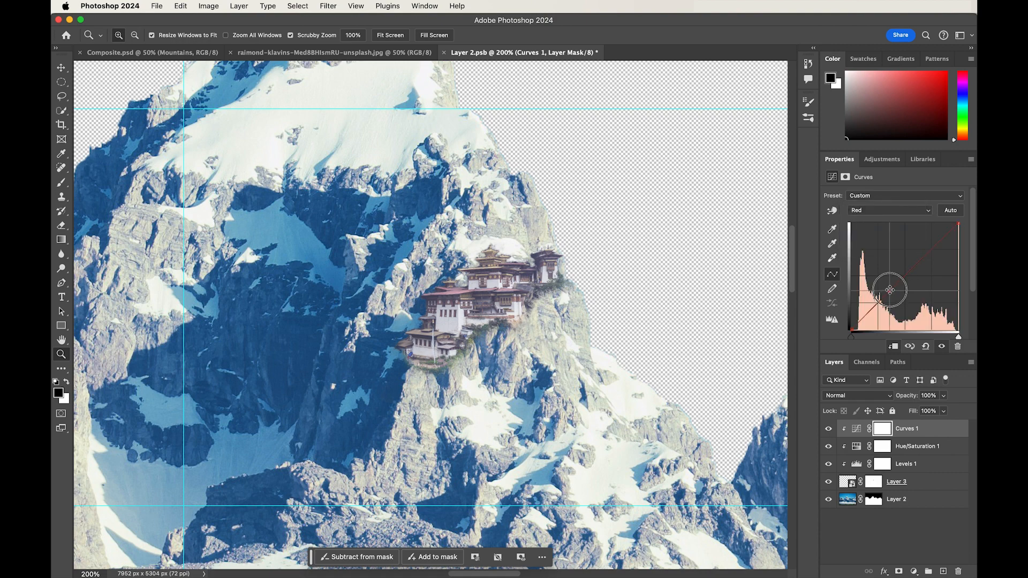
{"action": "left_click_drag", "start_coordinate": [890, 295], "coordinate": [890, 297]}
Step: Apply a Gaussian Blur smart filter with a radius of 0.1 pixels to the monastery, Layer 3
{"action": "left_click", "coordinate": [851, 484]}
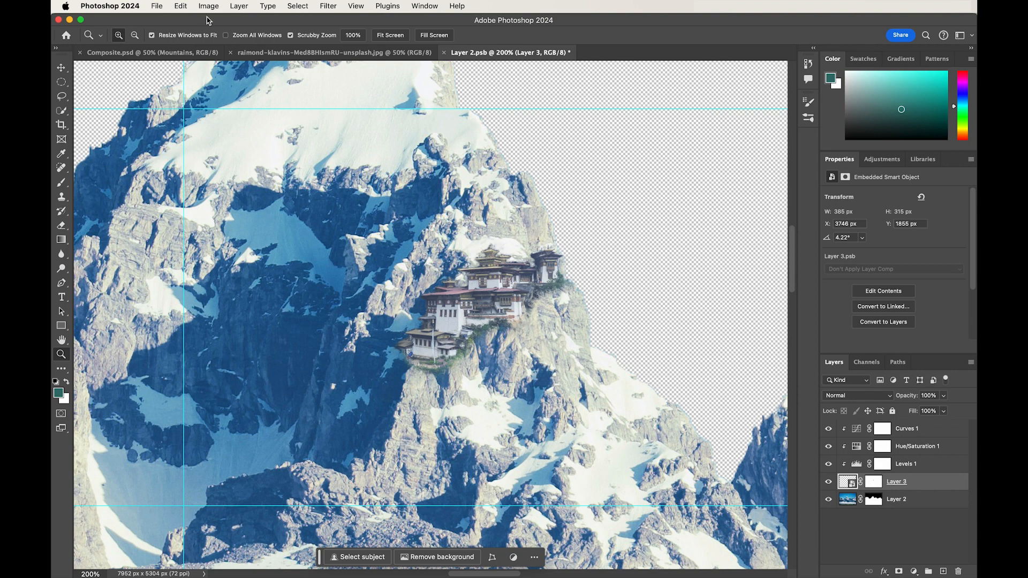
{"action": "left_click", "coordinate": [328, 5]}
{"action": "left_click", "coordinate": [364, 130]}
{"action": "left_click", "coordinate": [512, 168]}
{"action": "left_click_drag", "start_coordinate": [514, 141], "coordinate": [685, 184]}
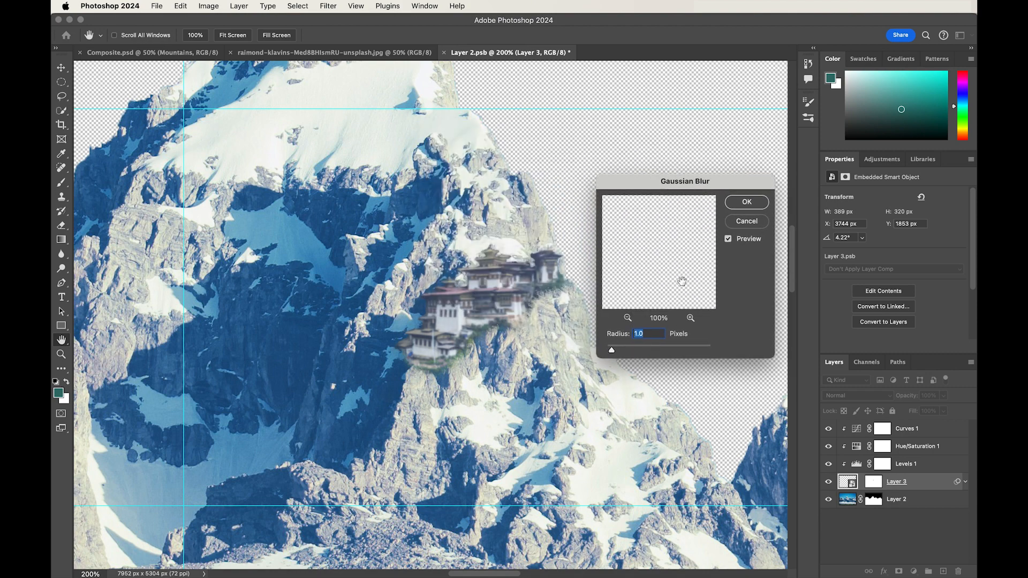
{"action": "left_click_drag", "start_coordinate": [612, 351], "coordinate": [607, 353]}
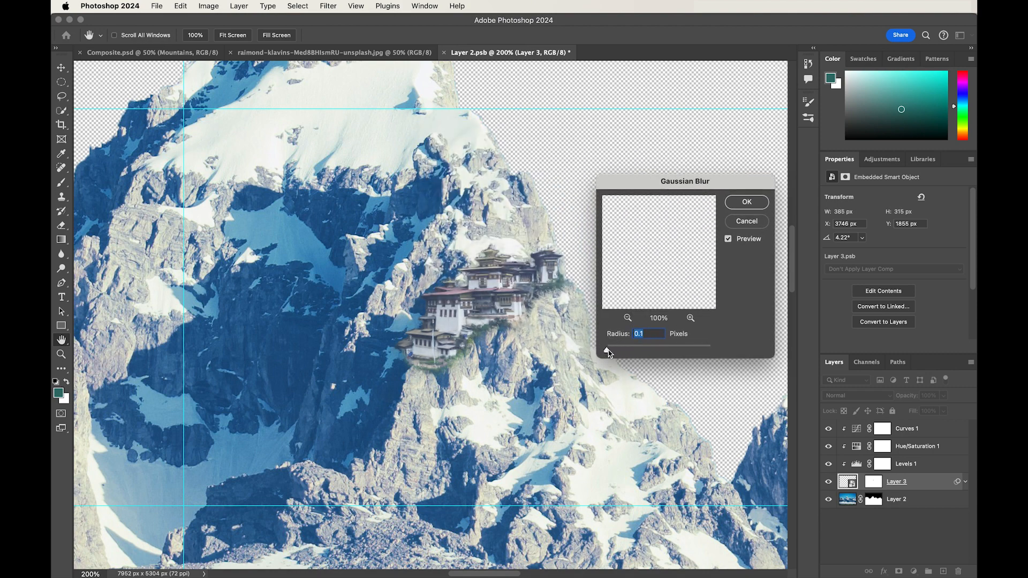
{"action": "left_click", "coordinate": [746, 202]}
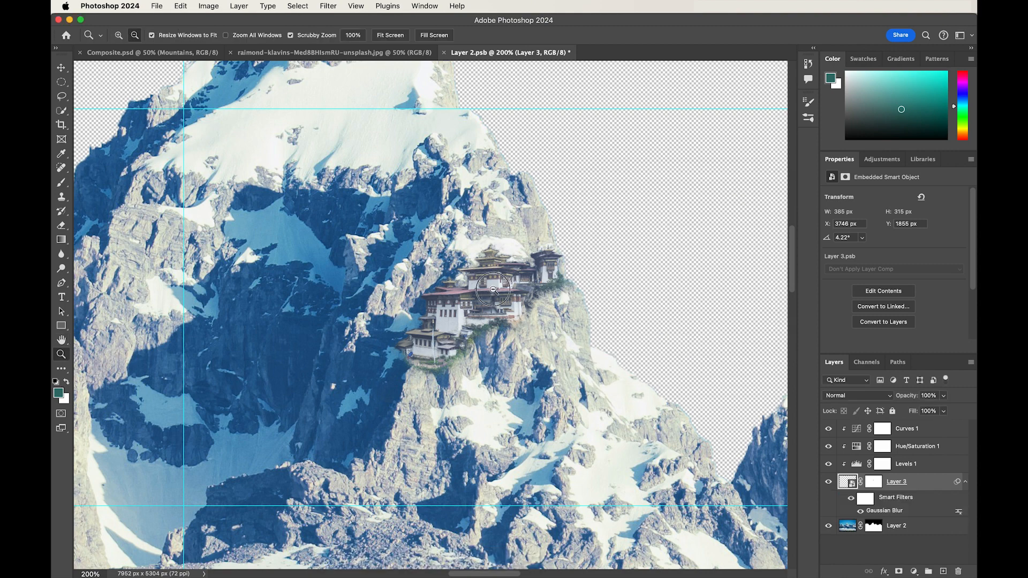
{"action": "left_click", "coordinate": [463, 311], "text": "alt"}
{"action": "left_click", "coordinate": [462, 311], "text": "alt"}
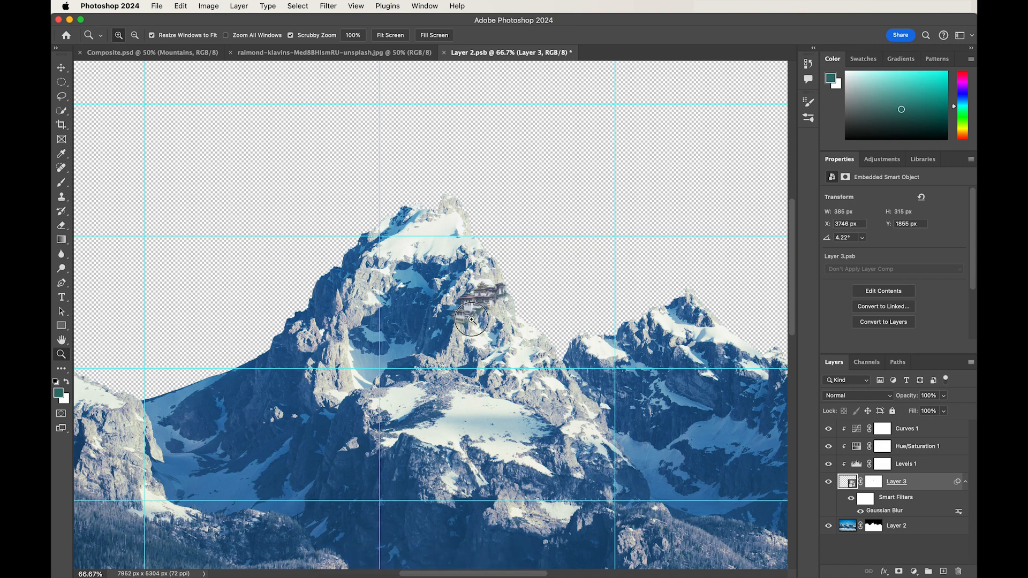
{"action": "left_click", "coordinate": [460, 319]}
{"action": "left_click", "coordinate": [460, 319]}
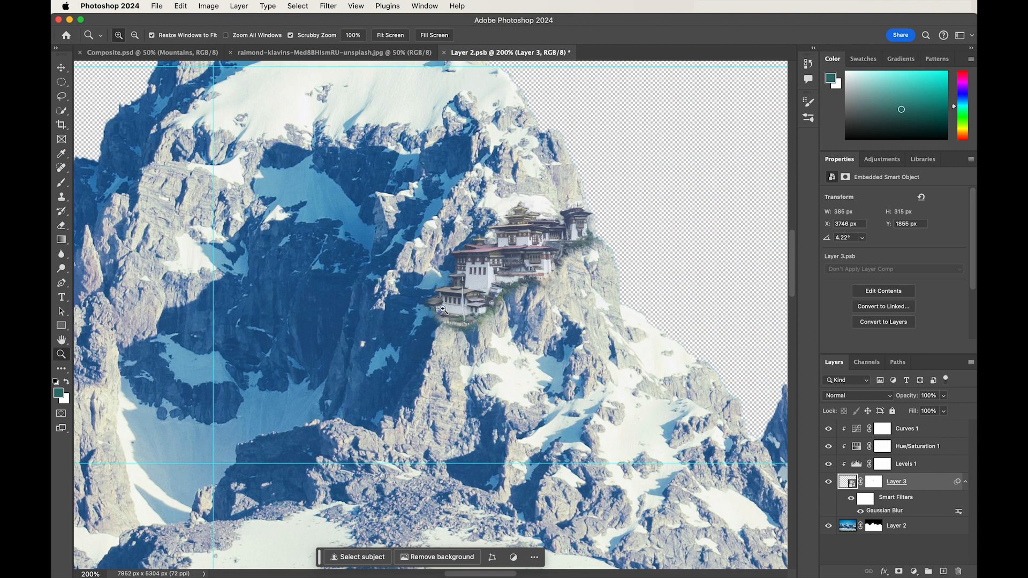
{"action": "left_click", "coordinate": [438, 314]}
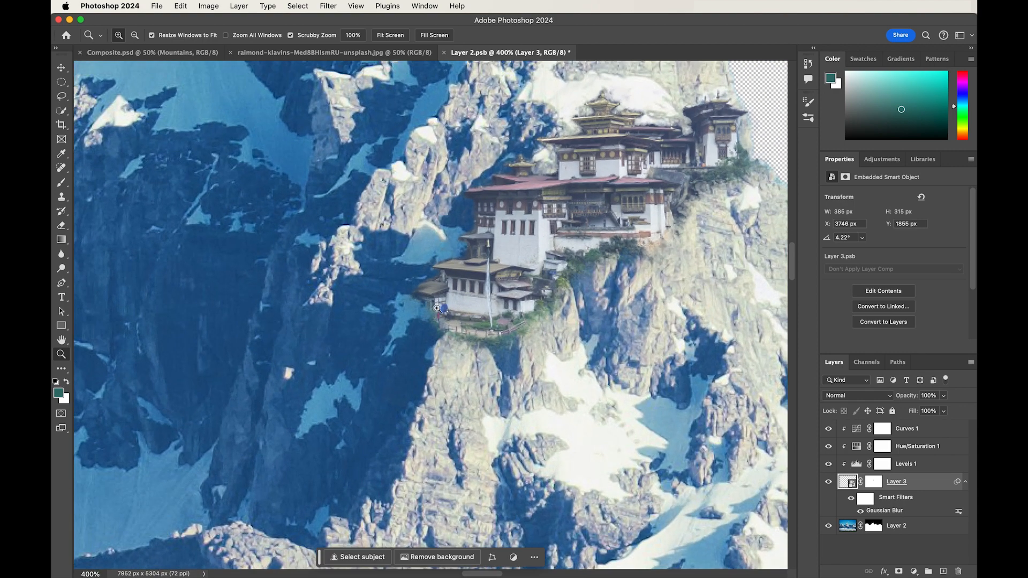
Step: Save the edited mountain smart object Layer 2.psb and close both it and the monastery source photo
{"action": "left_click", "coordinate": [492, 334], "text": "alt"}
{"action": "left_click", "coordinate": [492, 333], "text": "alt"}
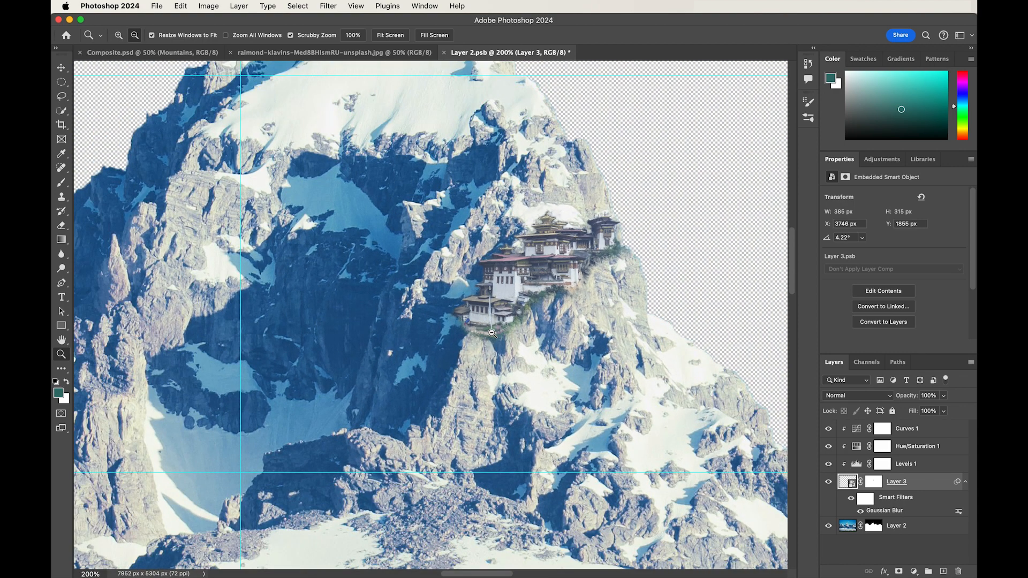
{"action": "left_click", "coordinate": [492, 333], "text": "alt"}
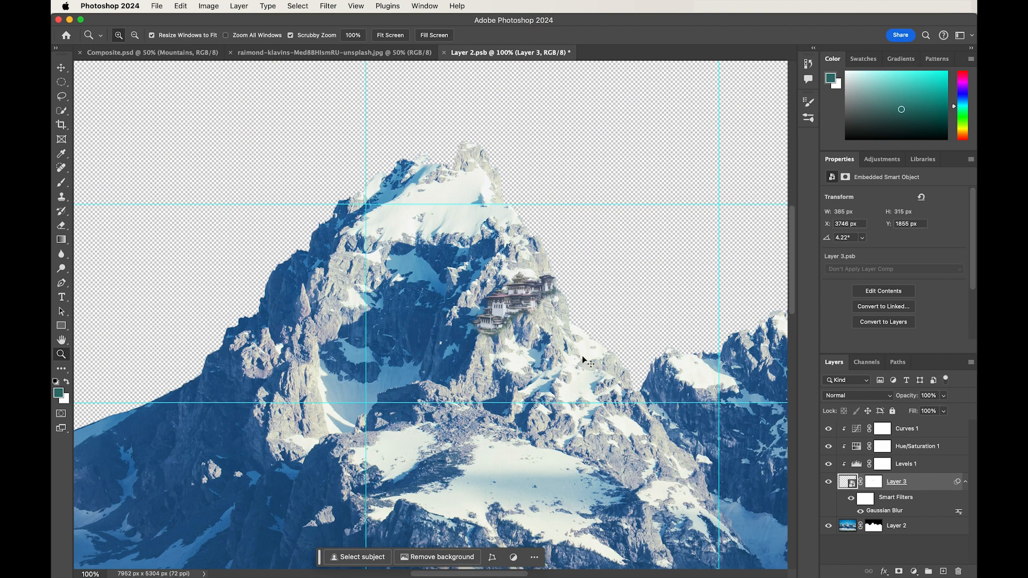
{"action": "key", "text": "super+s"}
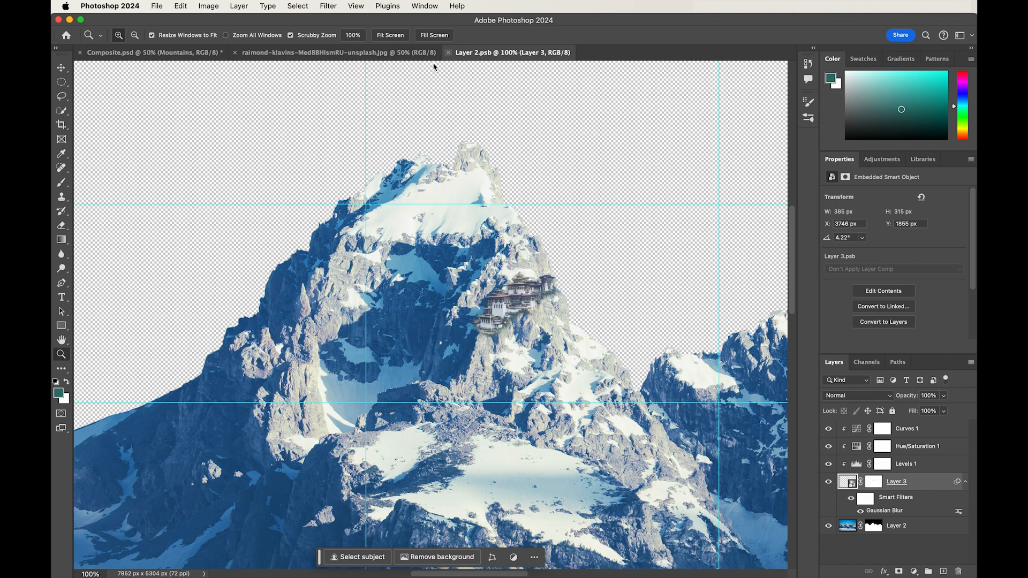
{"action": "left_click", "coordinate": [448, 53]}
{"action": "left_click", "coordinate": [235, 53]}
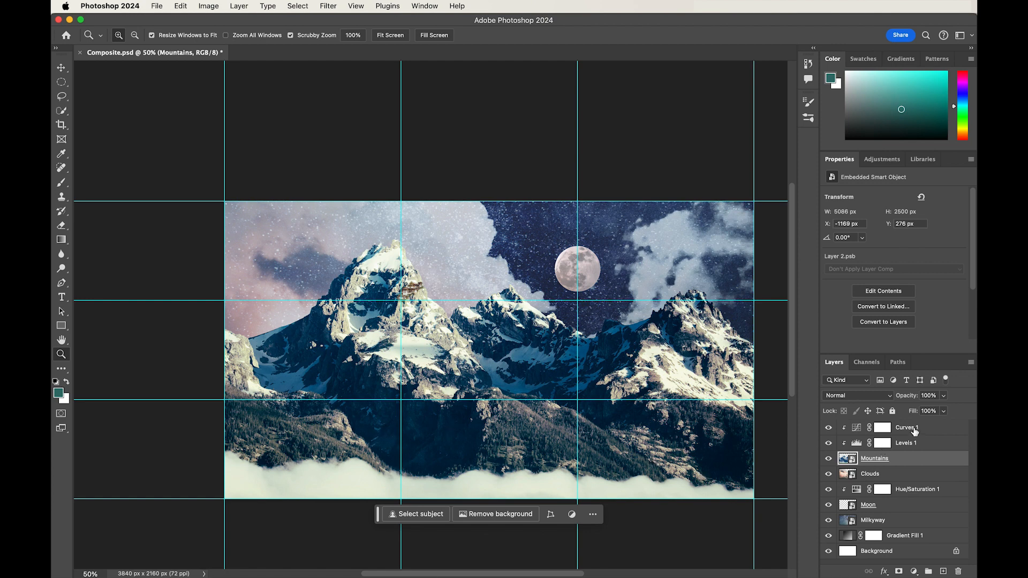
Step: Make Curves 1 the active layer in the composite and open the forest photo liu-sicheng-4-KqFyHKRdo-unsplash.jpg from Adobe Bridge
{"action": "left_click", "coordinate": [914, 432]}
{"action": "key", "text": "super+Tab"}
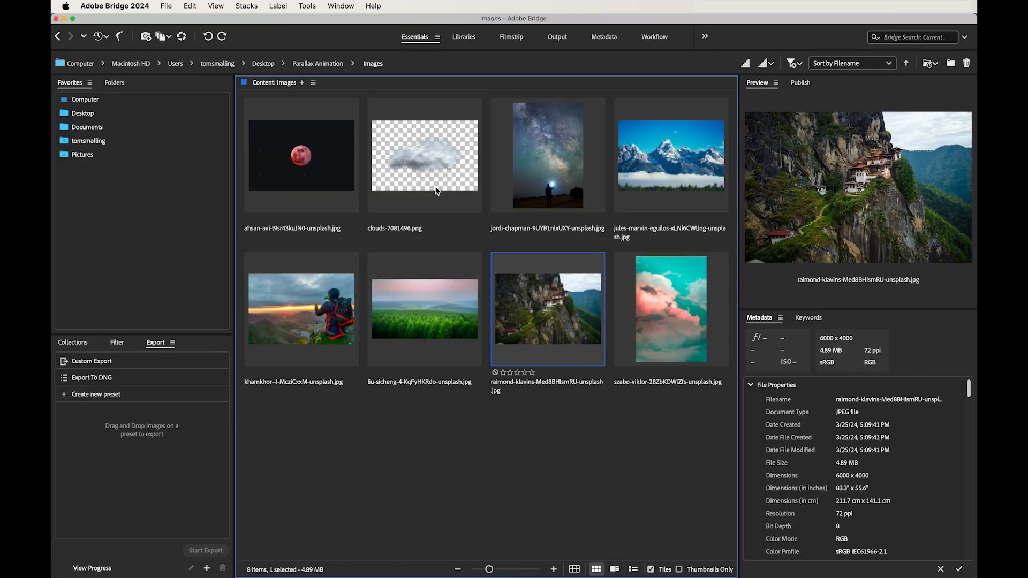
{"action": "left_click", "coordinate": [420, 328]}
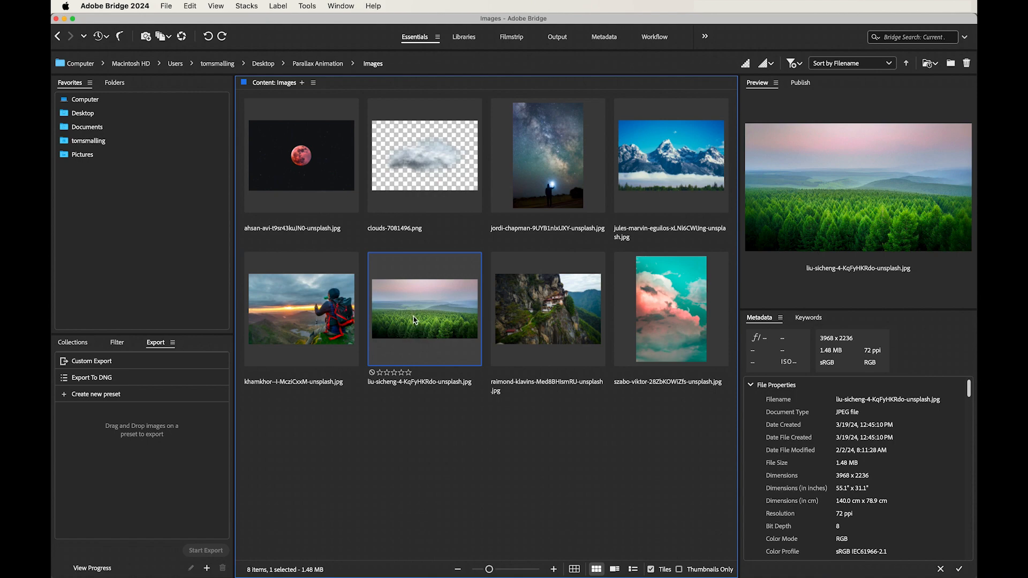
{"action": "key", "text": "super+Tab"}
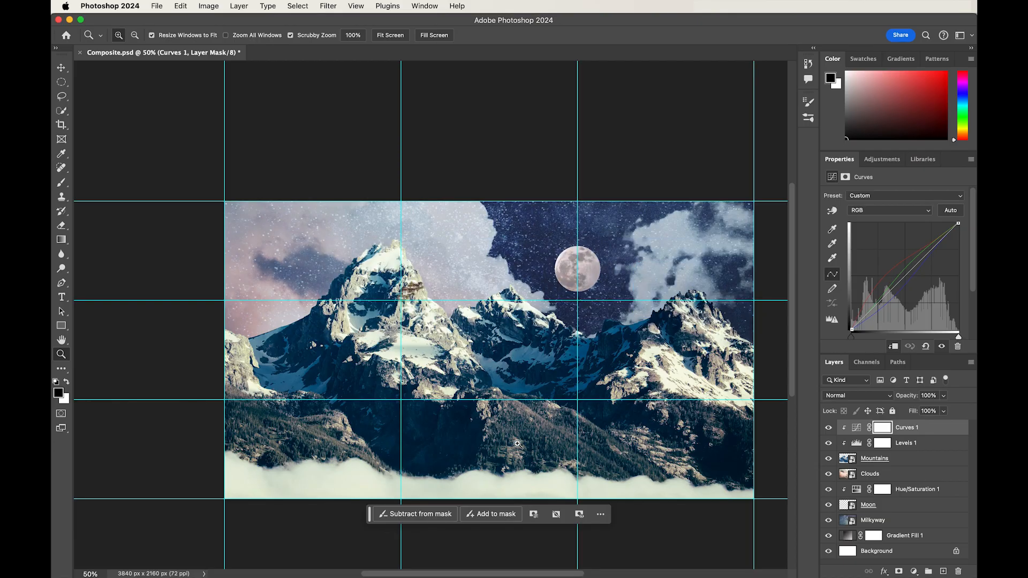
{"action": "key", "text": "super+Tab"}
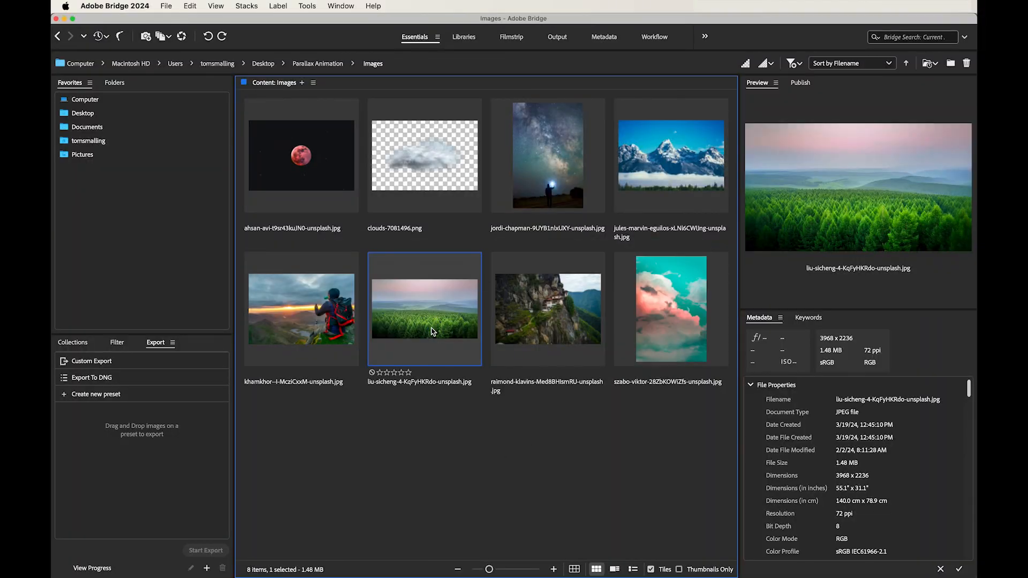
{"action": "double_click", "coordinate": [433, 332]}
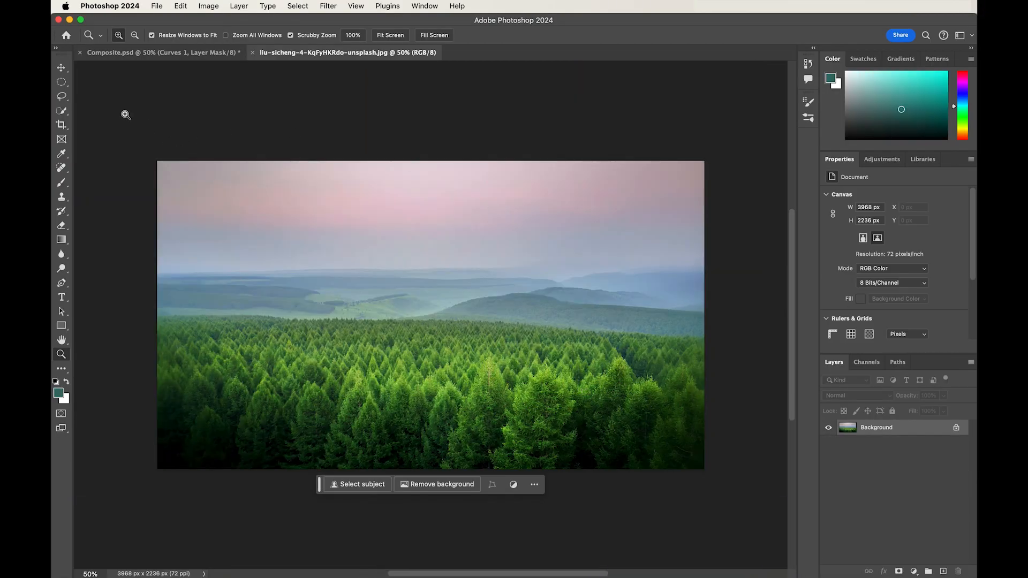
{"action": "left_click", "coordinate": [64, 112]}
{"action": "mouse_move", "coordinate": [166, 333]}
{"action": "left_mouse_down"}
{"action": "mouse_move", "coordinate": [413, 337]}
{"action": "mouse_move", "coordinate": [522, 370]}
{"action": "mouse_move", "coordinate": [700, 354]}
{"action": "mouse_move", "coordinate": [545, 338]}
{"action": "left_mouse_up"}
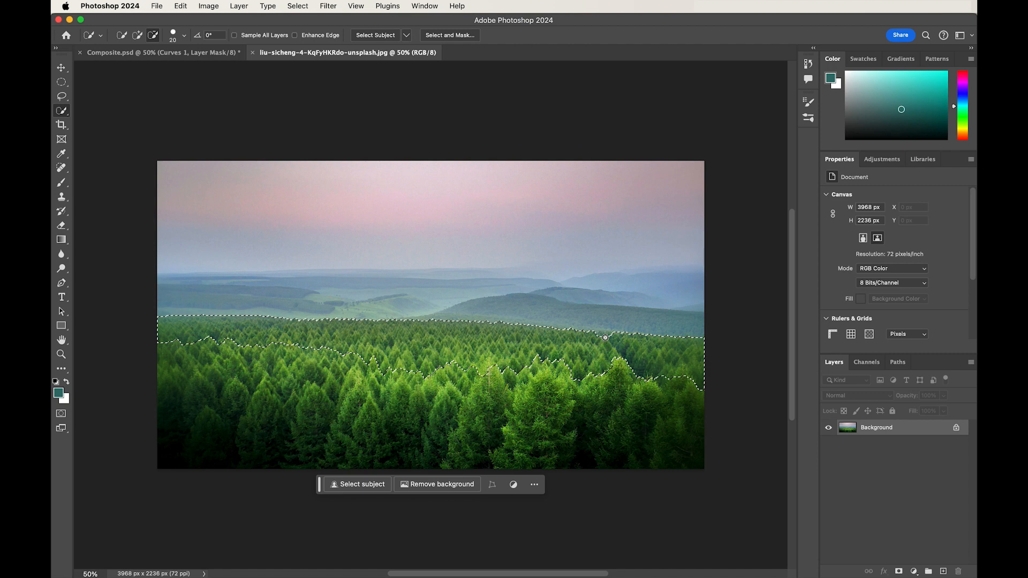
{"action": "mouse_move", "coordinate": [605, 337]}
{"action": "left_mouse_down"}
{"action": "mouse_move", "coordinate": [648, 404]}
{"action": "mouse_move", "coordinate": [331, 405]}
{"action": "left_mouse_up"}
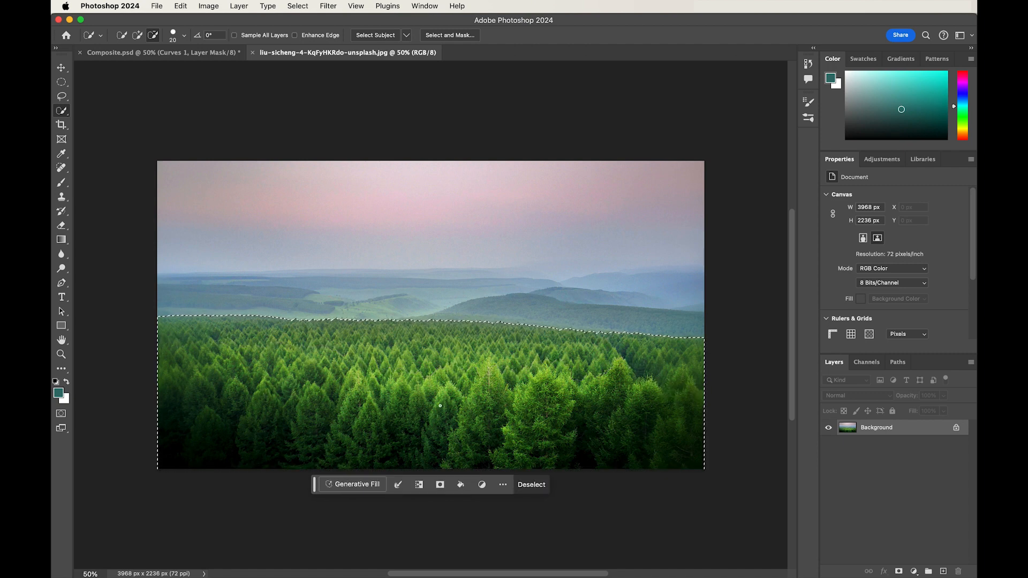
{"action": "key", "text": "super+d"}
Step: Copy the whole forest photo into Composite.psd above Curves 1 and convert it to a smart object
{"action": "key", "text": "v"}
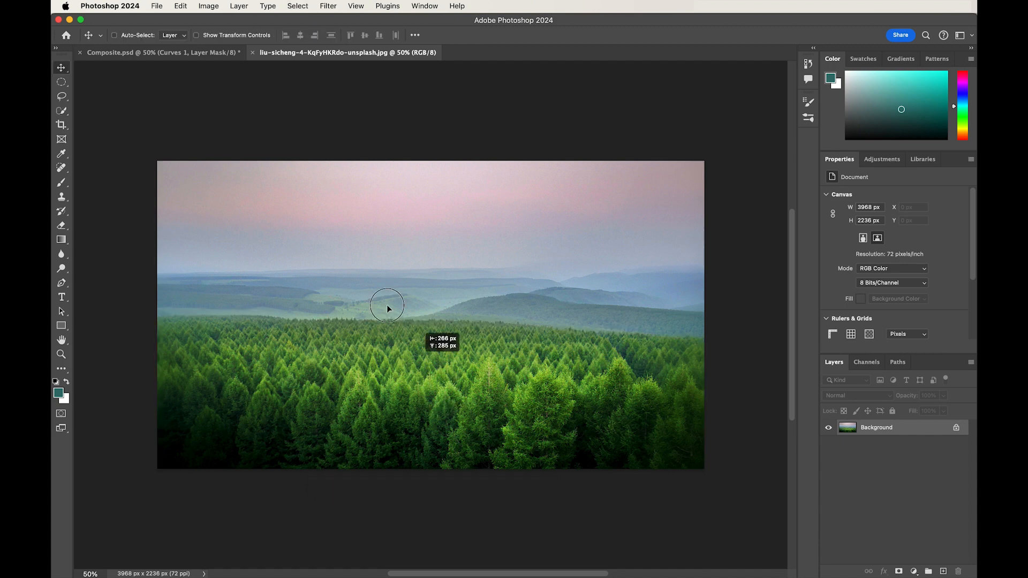
{"action": "left_click_drag", "start_coordinate": [184, 32], "coordinate": [479, 437]}
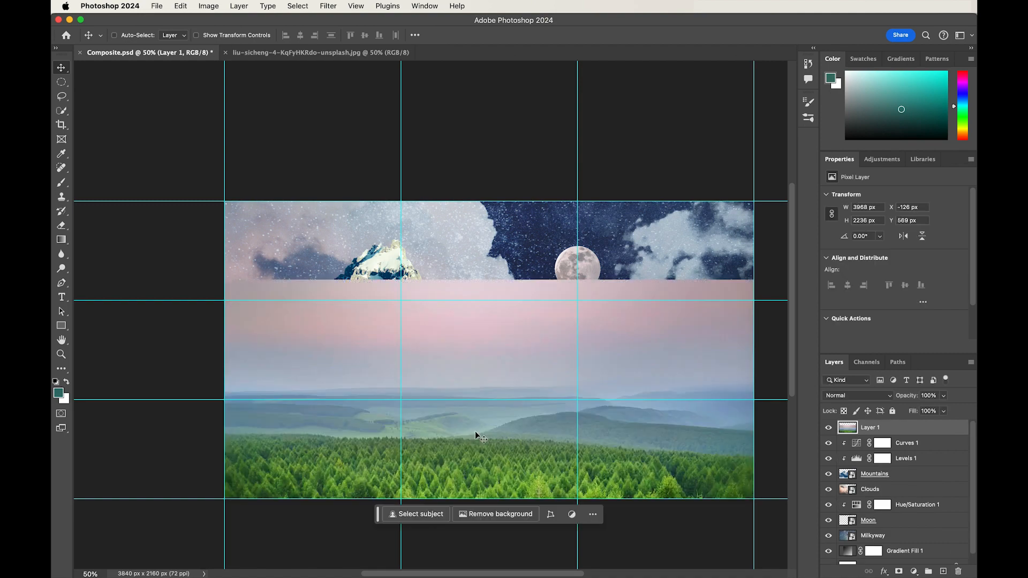
{"action": "right_click", "coordinate": [871, 430]}
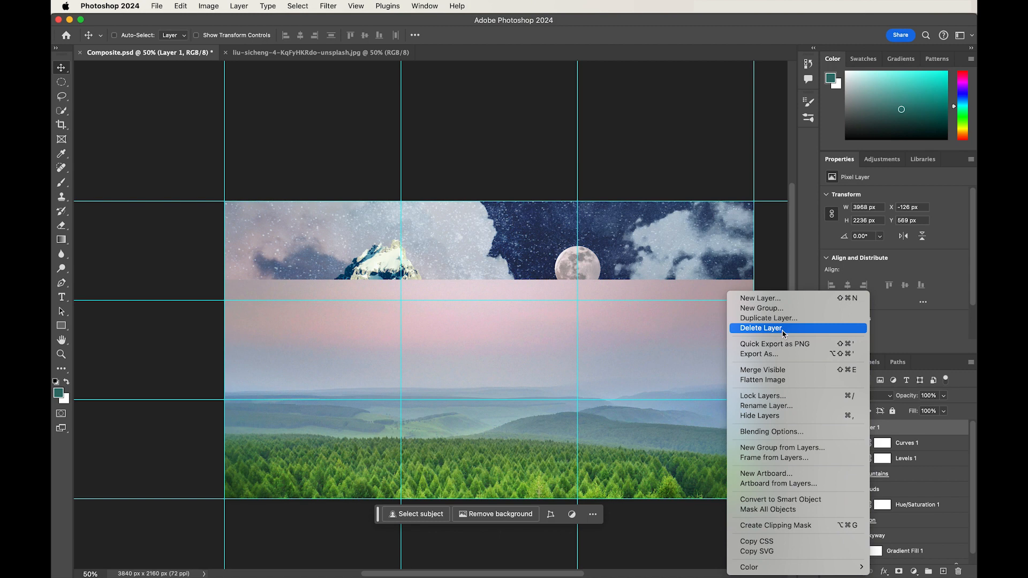
{"action": "left_click", "coordinate": [781, 500]}
Step: Rename the new smart object layer to Forest
{"action": "double_click", "coordinate": [876, 432]}
{"action": "type", "text": "R"}
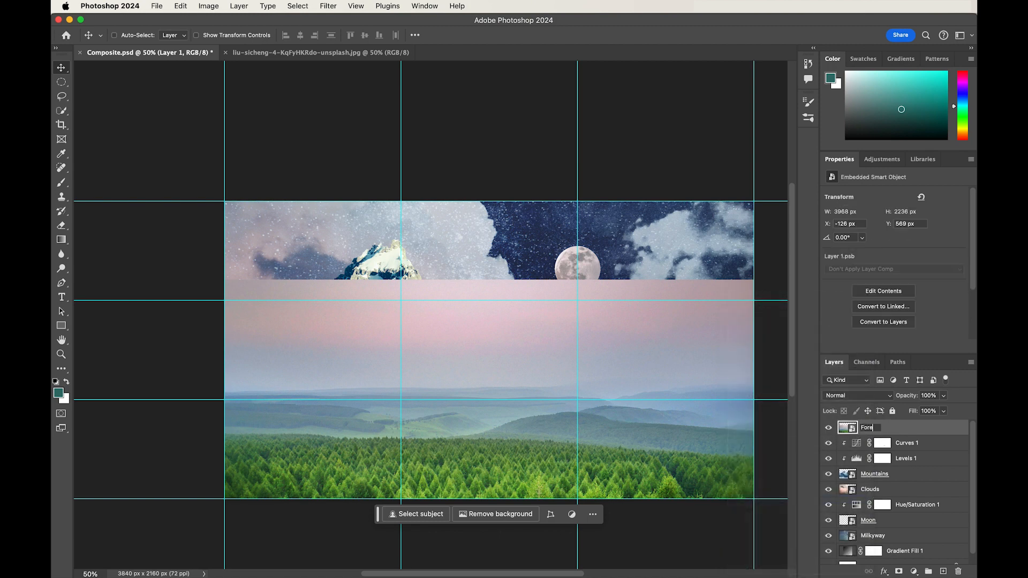
{"action": "type", "text": "orest"}
{"action": "key", "text": "Return"}
Step: In the Forest smart object's contents, quick-select the trees, mask out the hills and sky above them, and save and close the file
{"action": "double_click", "coordinate": [848, 429]}
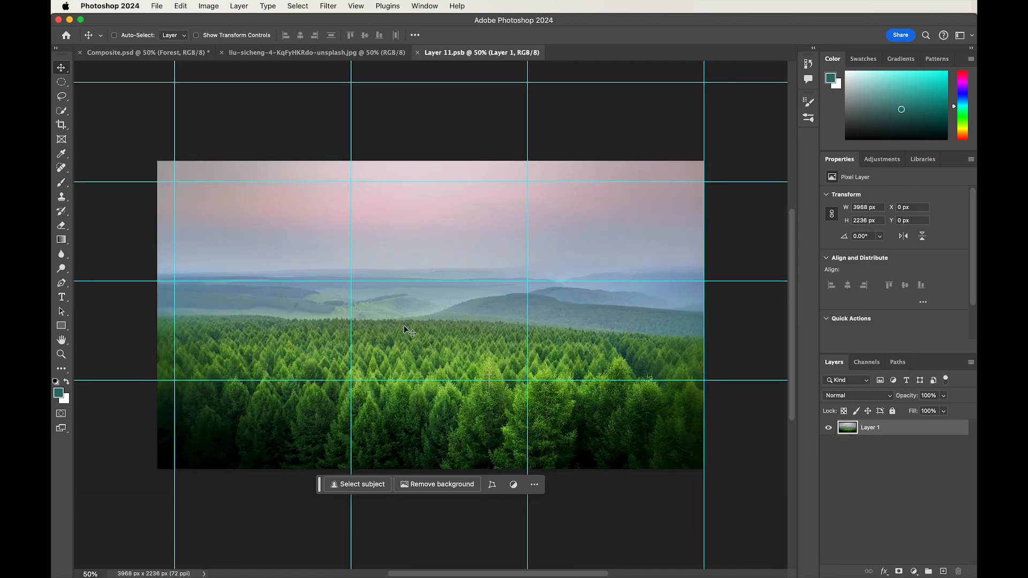
{"action": "left_click", "coordinate": [62, 110]}
{"action": "left_click_drag", "start_coordinate": [165, 327], "coordinate": [394, 342]}
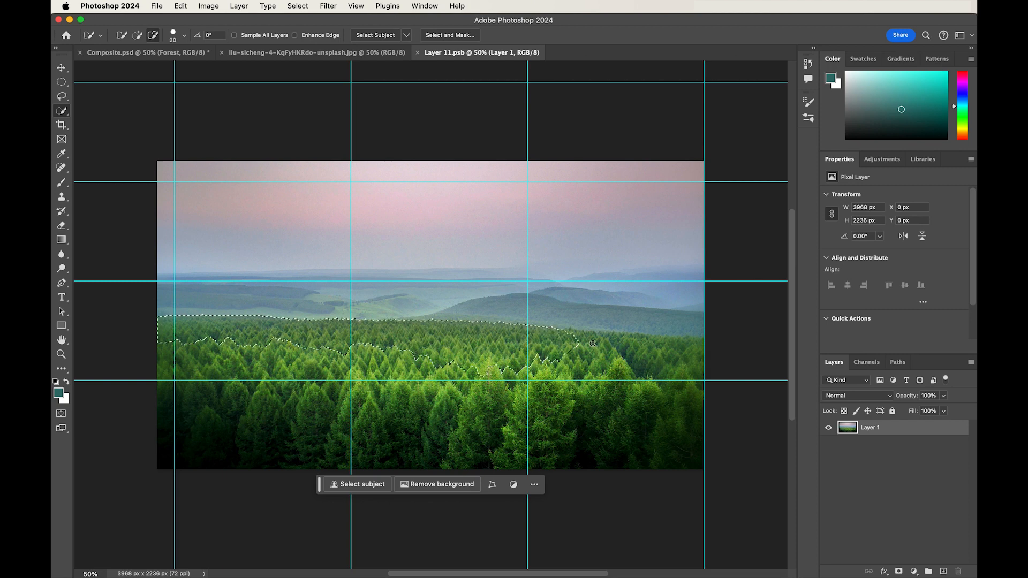
{"action": "mouse_move", "coordinate": [715, 376]}
{"action": "left_mouse_down"}
{"action": "mouse_move", "coordinate": [687, 417]}
{"action": "mouse_move", "coordinate": [403, 405]}
{"action": "left_mouse_up"}
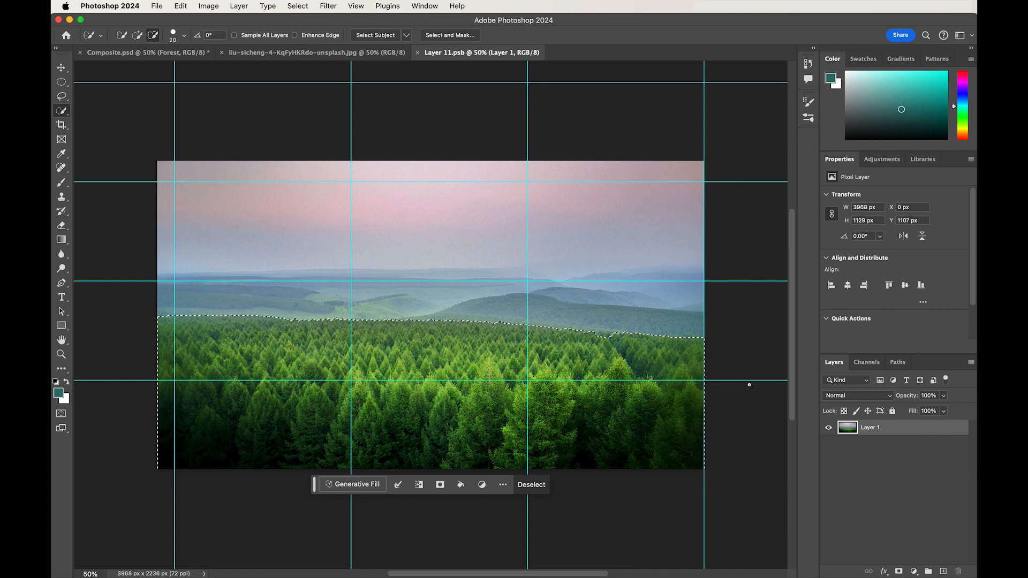
{"action": "key", "text": "alt"}
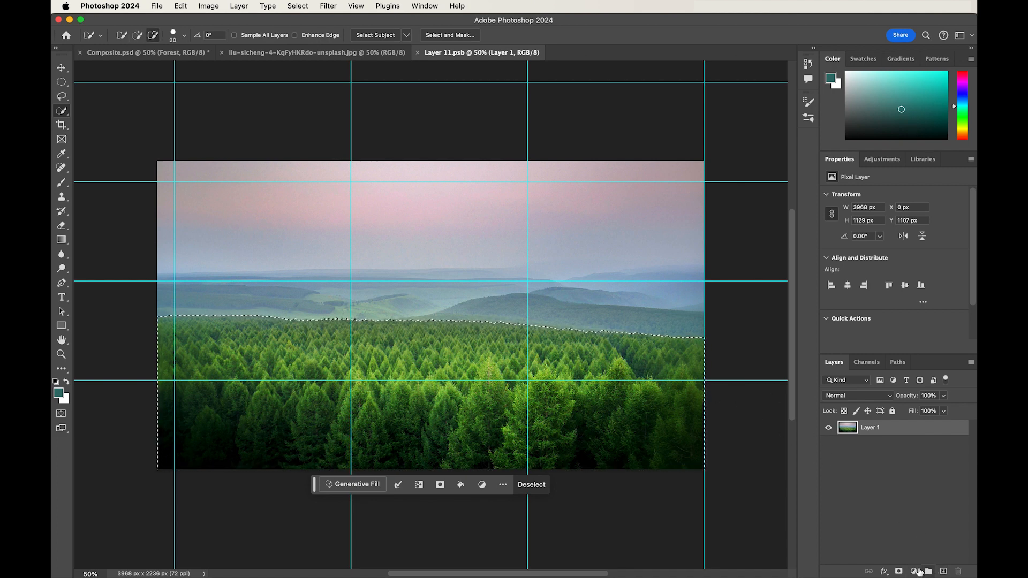
{"action": "left_click", "coordinate": [899, 572]}
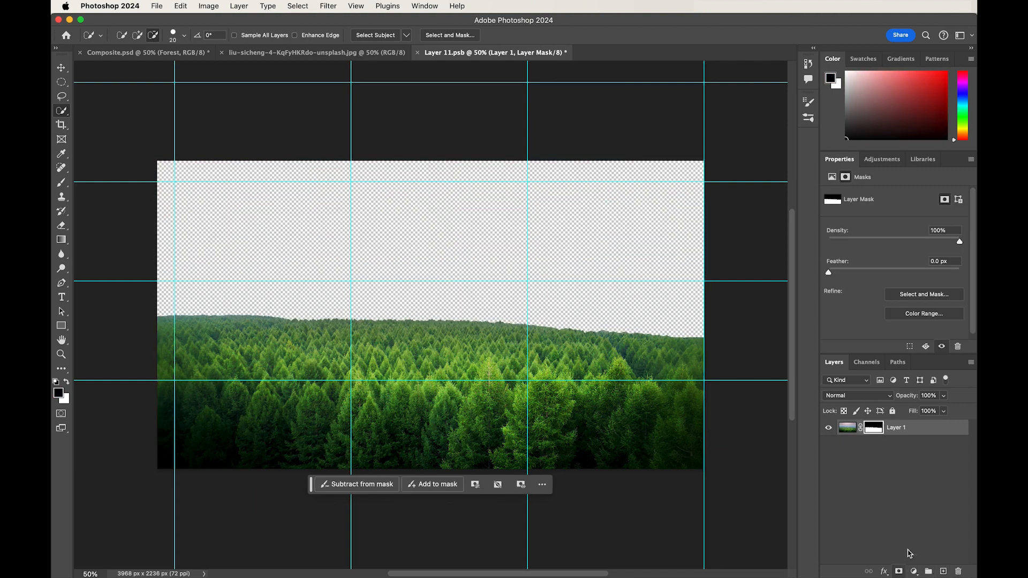
{"action": "key", "text": "super+s"}
{"action": "key", "text": "super+w"}
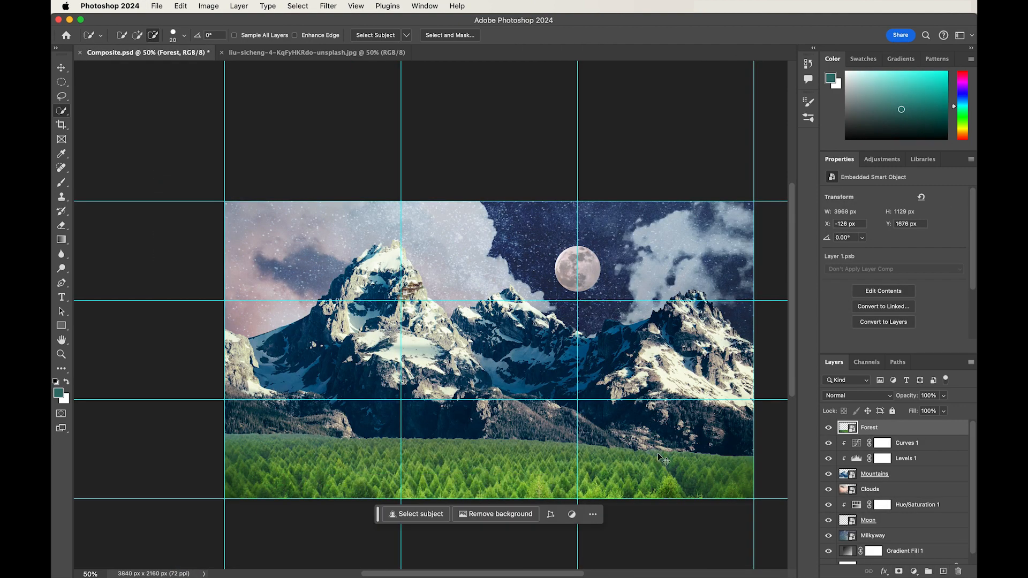
Step: Scale the Forest layer to about 3884 px wide and move it up to about X -19 px, Y 1575 px
{"action": "key", "text": "super+t"}
{"action": "left_click_drag", "start_coordinate": [208, 280], "coordinate": [220, 287]}
{"action": "left_click_drag", "start_coordinate": [741, 285], "coordinate": [756, 278]}
{"action": "left_click_drag", "start_coordinate": [638, 438], "coordinate": [641, 429]}
{"action": "key", "text": "Return"}
{"action": "key", "text": "w"}
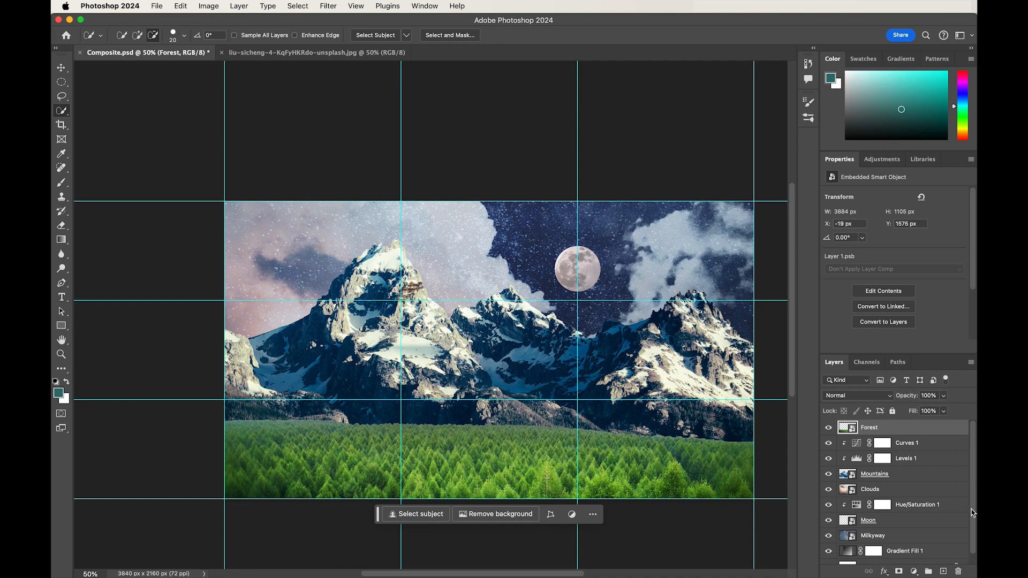
Step: Add a layer mask to the Forest layer and choose the Kyle's Ultimate Pastel Palooza brush for painting on it
{"action": "left_click", "coordinate": [901, 571]}
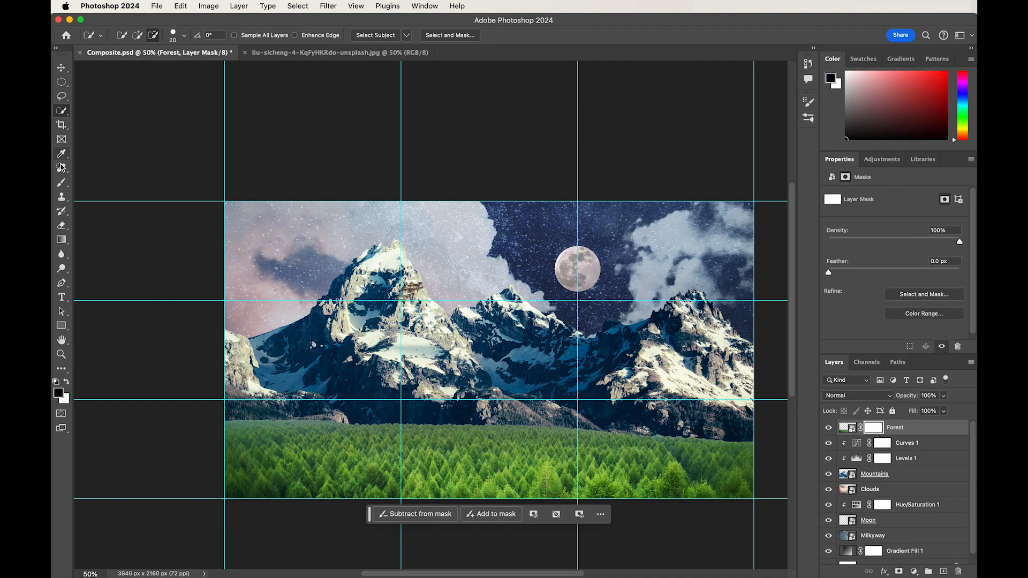
{"action": "left_click", "coordinate": [63, 184]}
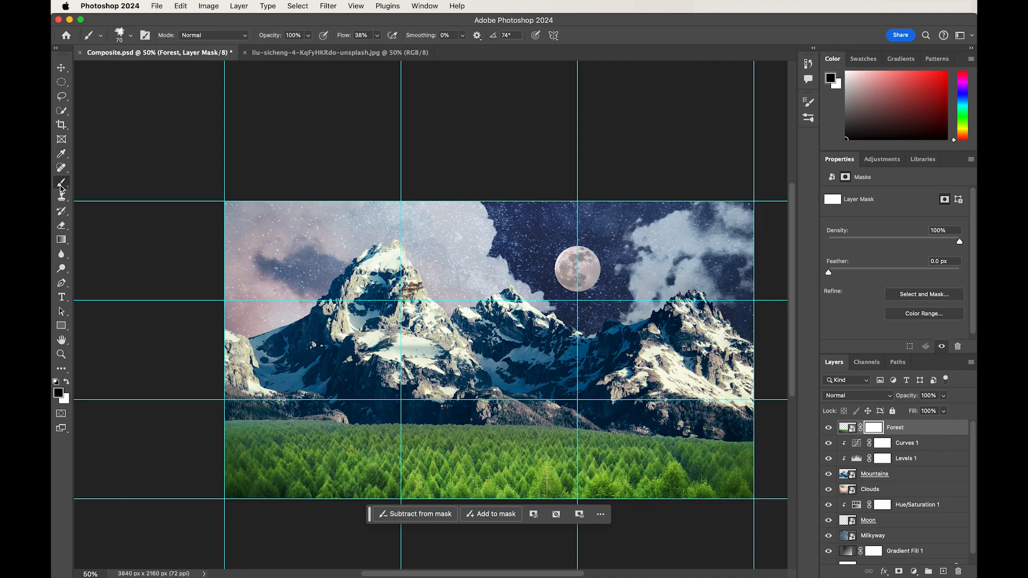
{"action": "left_click", "coordinate": [150, 36]}
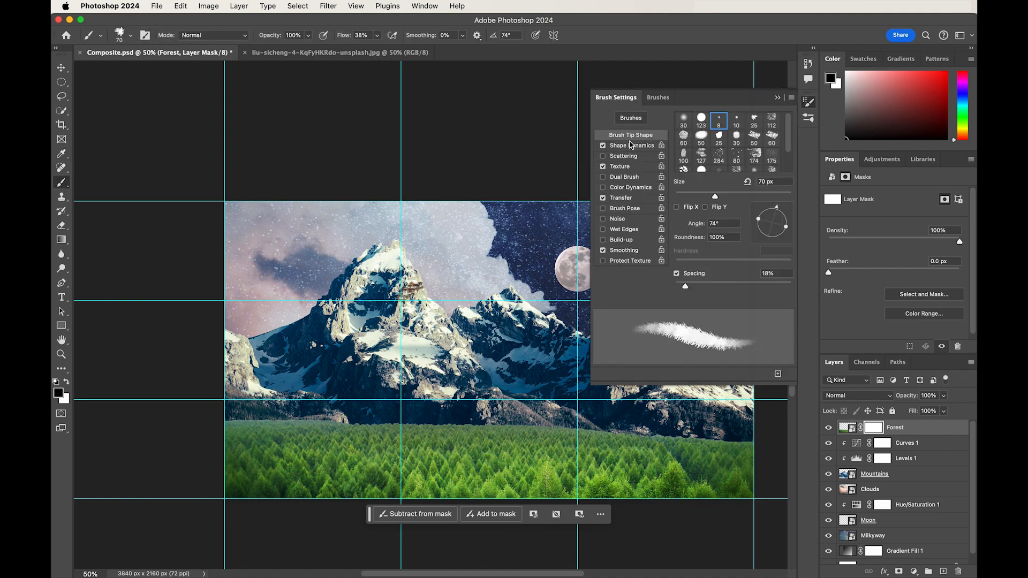
{"action": "left_click", "coordinate": [655, 99]}
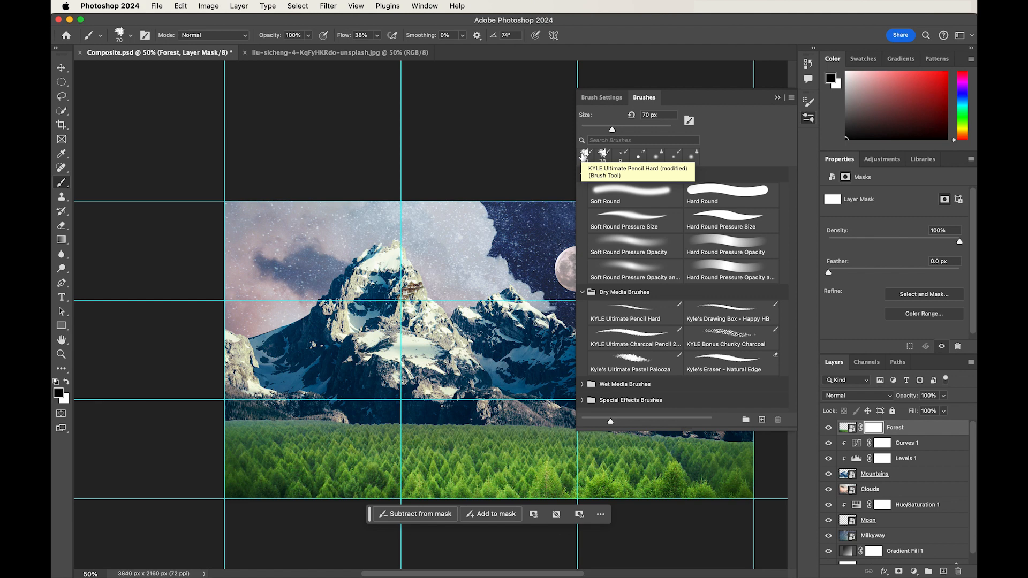
{"action": "left_click", "coordinate": [658, 374]}
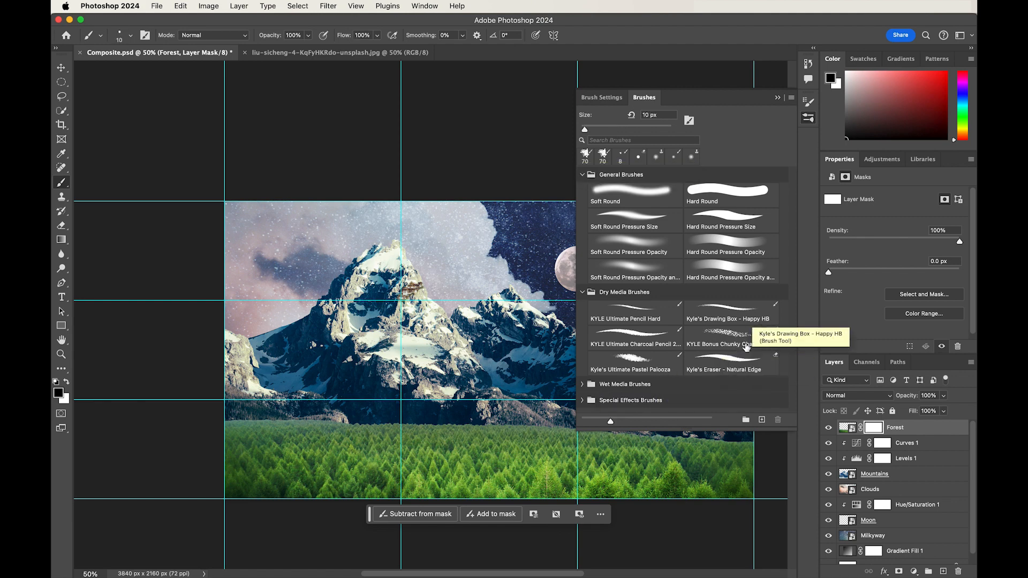
{"action": "left_click", "coordinate": [747, 347]}
{"action": "left_click", "coordinate": [656, 370]}
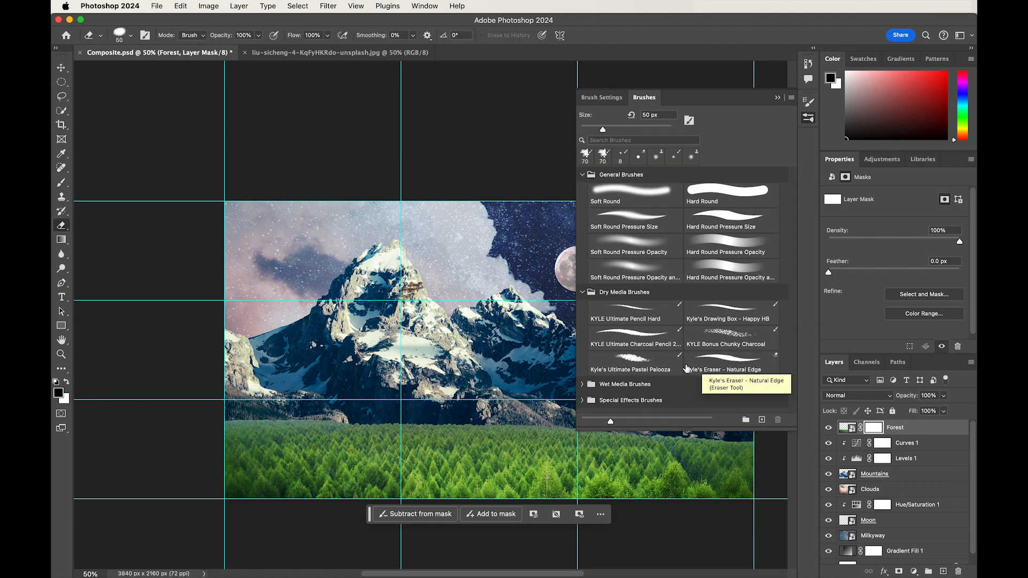
{"action": "left_click", "coordinate": [677, 362]}
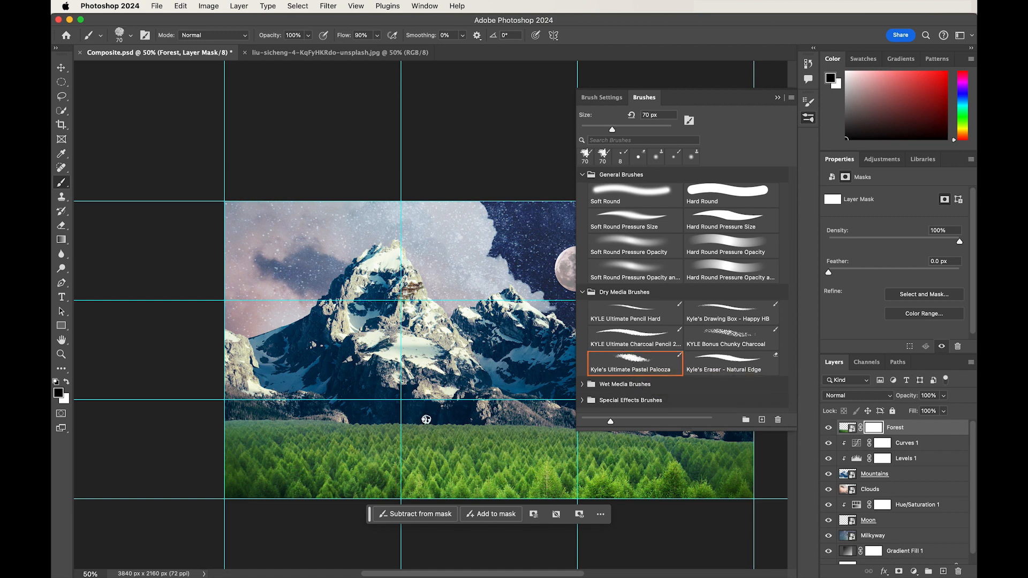
Step: Set the brush to 200 px with 23% opacity and 60% flow
{"action": "key", "text": "bracketright"}
{"action": "key", "text": "bracketright"}
{"action": "left_click", "coordinate": [809, 118]}
{"action": "left_click", "coordinate": [308, 35]}
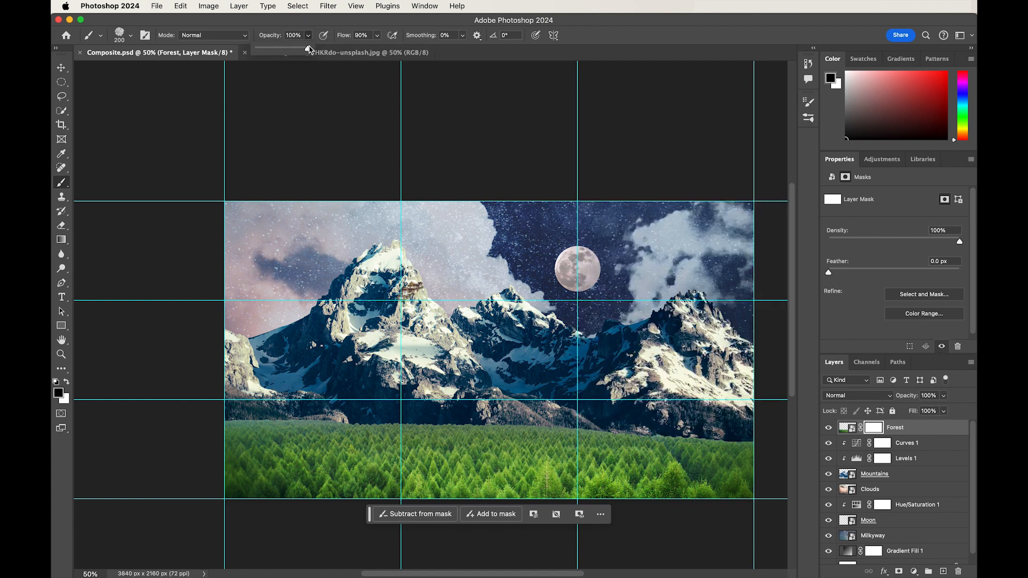
{"action": "left_click", "coordinate": [376, 36]}
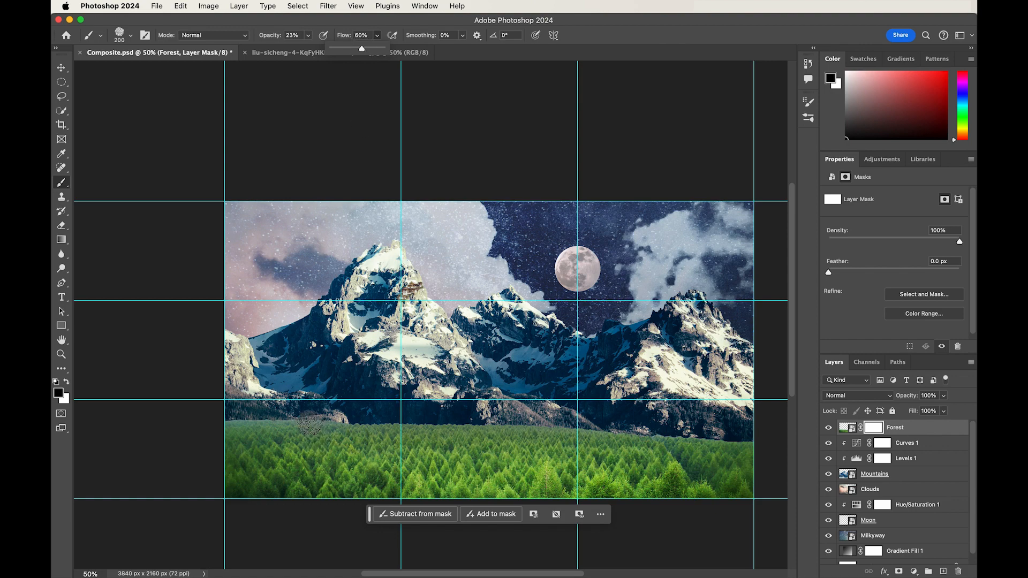
Step: Paint black on the Forest mask along the left part of the tree line to blend it into the mountain base
{"action": "left_click", "coordinate": [255, 424]}
{"action": "mouse_move", "coordinate": [234, 426]}
{"action": "left_mouse_down"}
{"action": "mouse_move", "coordinate": [309, 416]}
{"action": "mouse_move", "coordinate": [225, 425]}
{"action": "mouse_move", "coordinate": [272, 423]}
{"action": "mouse_move", "coordinate": [212, 438]}
{"action": "mouse_move", "coordinate": [291, 416]}
{"action": "mouse_move", "coordinate": [212, 452]}
{"action": "mouse_move", "coordinate": [240, 428]}
{"action": "mouse_move", "coordinate": [284, 415]}
{"action": "mouse_move", "coordinate": [236, 424]}
{"action": "mouse_move", "coordinate": [257, 428]}
{"action": "mouse_move", "coordinate": [260, 409]}
{"action": "mouse_move", "coordinate": [218, 438]}
{"action": "mouse_move", "coordinate": [314, 412]}
{"action": "mouse_move", "coordinate": [336, 425]}
{"action": "mouse_move", "coordinate": [224, 427]}
{"action": "mouse_move", "coordinate": [317, 420]}
{"action": "mouse_move", "coordinate": [263, 413]}
{"action": "mouse_move", "coordinate": [272, 428]}
{"action": "mouse_move", "coordinate": [230, 421]}
{"action": "mouse_move", "coordinate": [239, 441]}
{"action": "mouse_move", "coordinate": [263, 446]}
{"action": "mouse_move", "coordinate": [223, 418]}
{"action": "mouse_move", "coordinate": [225, 439]}
{"action": "mouse_move", "coordinate": [334, 436]}
{"action": "mouse_move", "coordinate": [337, 425]}
{"action": "mouse_move", "coordinate": [340, 439]}
{"action": "mouse_move", "coordinate": [336, 414]}
{"action": "left_mouse_up"}
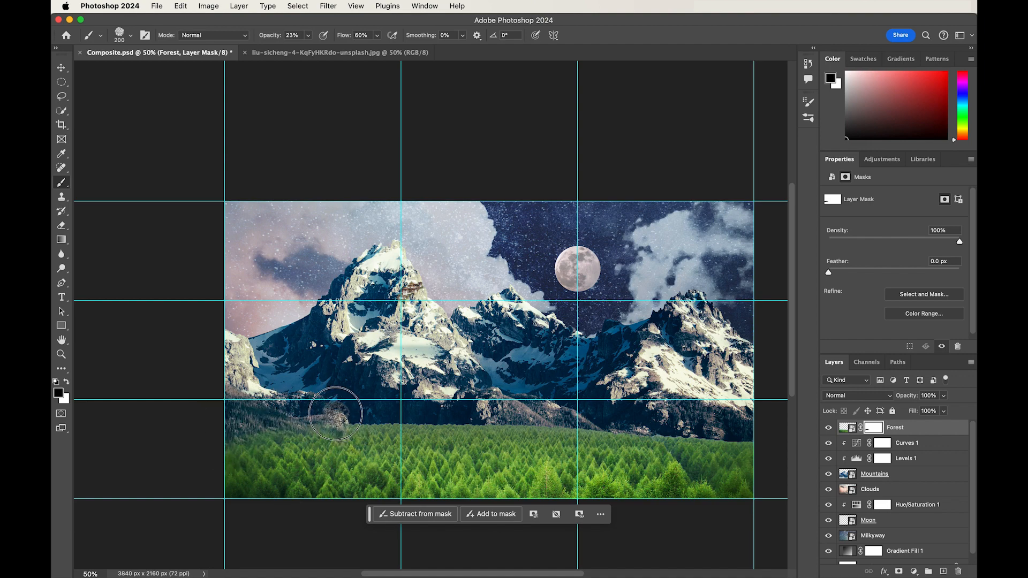
{"action": "mouse_move", "coordinate": [363, 444]}
{"action": "left_mouse_down"}
{"action": "mouse_move", "coordinate": [336, 417]}
{"action": "mouse_move", "coordinate": [341, 428]}
{"action": "left_mouse_up"}
{"action": "left_click_drag", "start_coordinate": [346, 442], "coordinate": [341, 421]}
{"action": "mouse_move", "coordinate": [467, 420]}
{"action": "left_mouse_down"}
{"action": "mouse_move", "coordinate": [357, 423]}
{"action": "mouse_move", "coordinate": [465, 422]}
{"action": "mouse_move", "coordinate": [385, 421]}
{"action": "mouse_move", "coordinate": [456, 434]}
{"action": "mouse_move", "coordinate": [379, 424]}
{"action": "mouse_move", "coordinate": [426, 464]}
{"action": "mouse_move", "coordinate": [376, 423]}
{"action": "mouse_move", "coordinate": [380, 452]}
{"action": "mouse_move", "coordinate": [361, 418]}
{"action": "mouse_move", "coordinate": [383, 465]}
{"action": "mouse_move", "coordinate": [362, 419]}
{"action": "mouse_move", "coordinate": [400, 459]}
{"action": "mouse_move", "coordinate": [354, 418]}
{"action": "mouse_move", "coordinate": [395, 460]}
{"action": "mouse_move", "coordinate": [351, 429]}
{"action": "mouse_move", "coordinate": [383, 462]}
{"action": "mouse_move", "coordinate": [355, 433]}
{"action": "mouse_move", "coordinate": [407, 456]}
{"action": "mouse_move", "coordinate": [375, 437]}
{"action": "mouse_move", "coordinate": [466, 433]}
{"action": "mouse_move", "coordinate": [435, 464]}
{"action": "mouse_move", "coordinate": [467, 428]}
{"action": "mouse_move", "coordinate": [422, 464]}
{"action": "mouse_move", "coordinate": [438, 432]}
{"action": "mouse_move", "coordinate": [423, 435]}
{"action": "mouse_move", "coordinate": [414, 457]}
{"action": "mouse_move", "coordinate": [456, 419]}
{"action": "mouse_move", "coordinate": [380, 423]}
{"action": "mouse_move", "coordinate": [429, 429]}
{"action": "left_mouse_up"}
Step: Raise the brush opacity to 50%, mask away the forest's upper edge across the middle and right side, and reselect the Forest layer's image
{"action": "key", "text": "5"}
{"action": "mouse_move", "coordinate": [365, 429]}
{"action": "left_mouse_down"}
{"action": "mouse_move", "coordinate": [430, 448]}
{"action": "mouse_move", "coordinate": [383, 443]}
{"action": "mouse_move", "coordinate": [451, 441]}
{"action": "mouse_move", "coordinate": [413, 453]}
{"action": "mouse_move", "coordinate": [457, 416]}
{"action": "mouse_move", "coordinate": [426, 439]}
{"action": "mouse_move", "coordinate": [484, 409]}
{"action": "mouse_move", "coordinate": [458, 451]}
{"action": "mouse_move", "coordinate": [474, 431]}
{"action": "mouse_move", "coordinate": [440, 462]}
{"action": "mouse_move", "coordinate": [442, 443]}
{"action": "mouse_move", "coordinate": [416, 456]}
{"action": "left_mouse_up"}
{"action": "mouse_move", "coordinate": [451, 416]}
{"action": "left_mouse_down"}
{"action": "mouse_move", "coordinate": [405, 459]}
{"action": "mouse_move", "coordinate": [367, 402]}
{"action": "mouse_move", "coordinate": [399, 450]}
{"action": "mouse_move", "coordinate": [359, 418]}
{"action": "mouse_move", "coordinate": [407, 467]}
{"action": "mouse_move", "coordinate": [400, 458]}
{"action": "mouse_move", "coordinate": [454, 426]}
{"action": "mouse_move", "coordinate": [421, 465]}
{"action": "mouse_move", "coordinate": [470, 417]}
{"action": "left_mouse_up"}
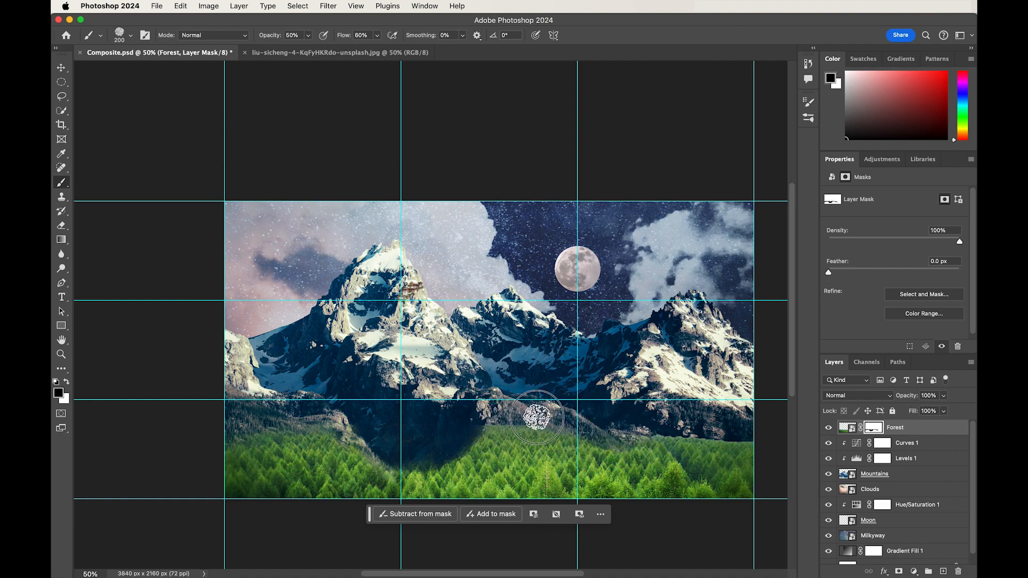
{"action": "mouse_move", "coordinate": [547, 425]}
{"action": "left_mouse_down"}
{"action": "mouse_move", "coordinate": [595, 443]}
{"action": "mouse_move", "coordinate": [467, 421]}
{"action": "mouse_move", "coordinate": [739, 438]}
{"action": "left_mouse_up"}
{"action": "left_click_drag", "start_coordinate": [646, 434], "coordinate": [770, 438]}
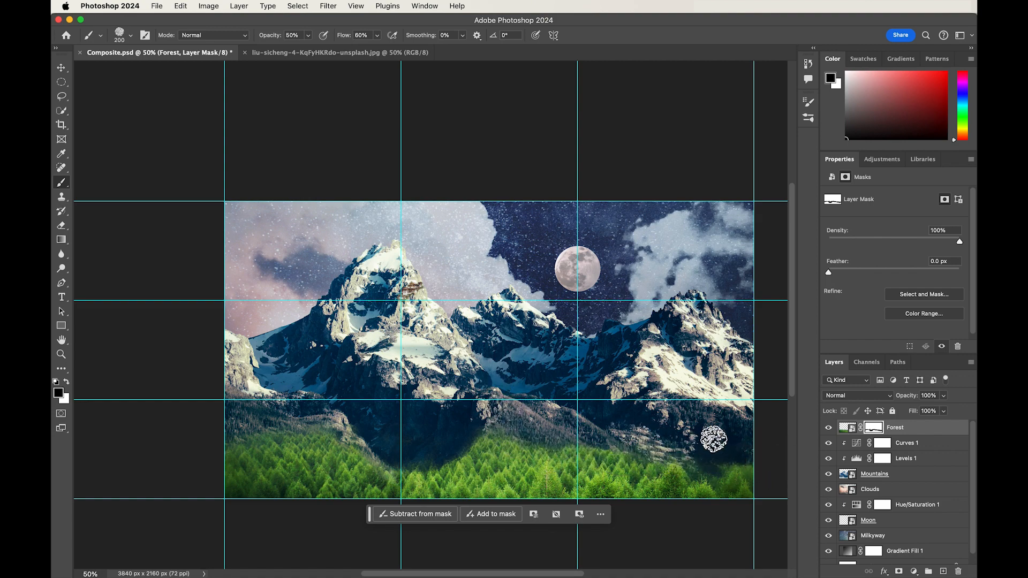
{"action": "left_click", "coordinate": [839, 431]}
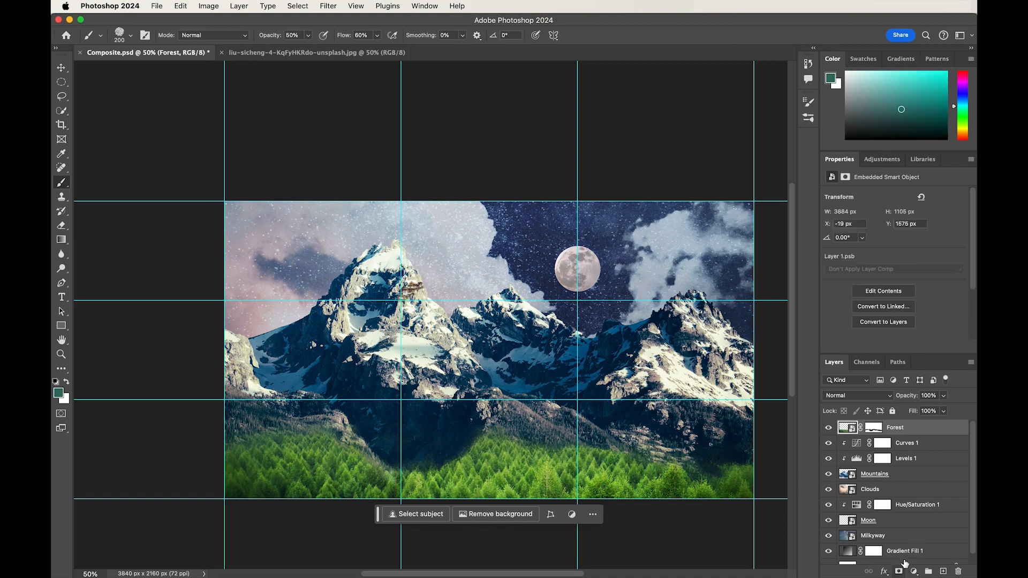
Step: Add a Hue/Saturation adjustment clipped to the Forest layer with hue +8 and saturation -43
{"action": "left_click", "coordinate": [886, 572]}
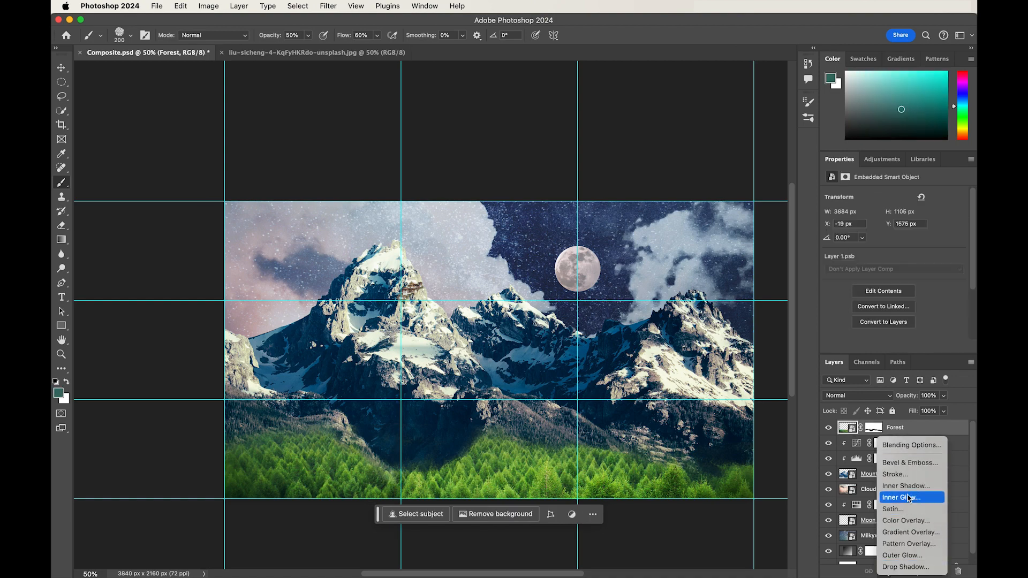
{"action": "left_click", "coordinate": [973, 574]}
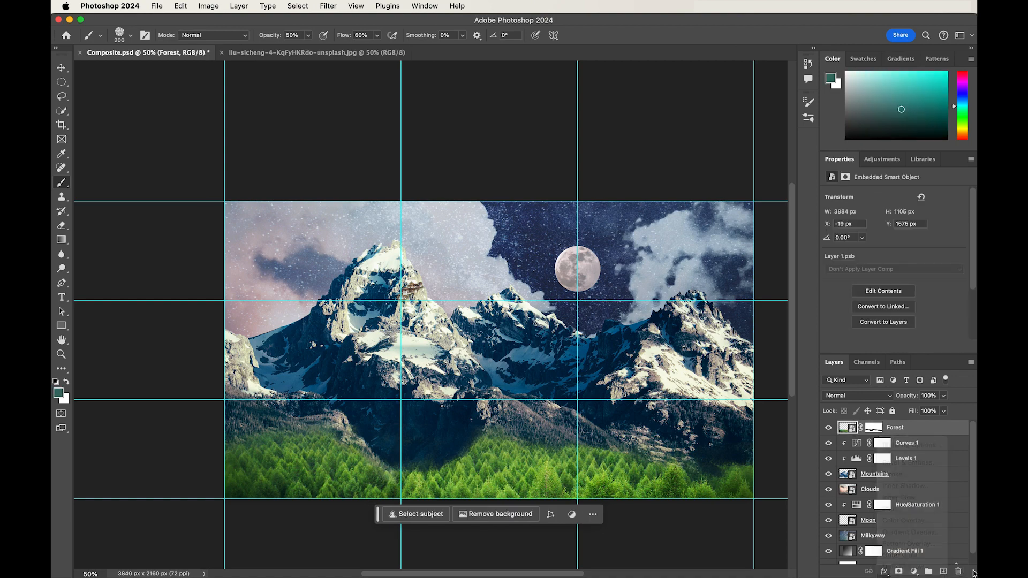
{"action": "left_click", "coordinate": [914, 572]}
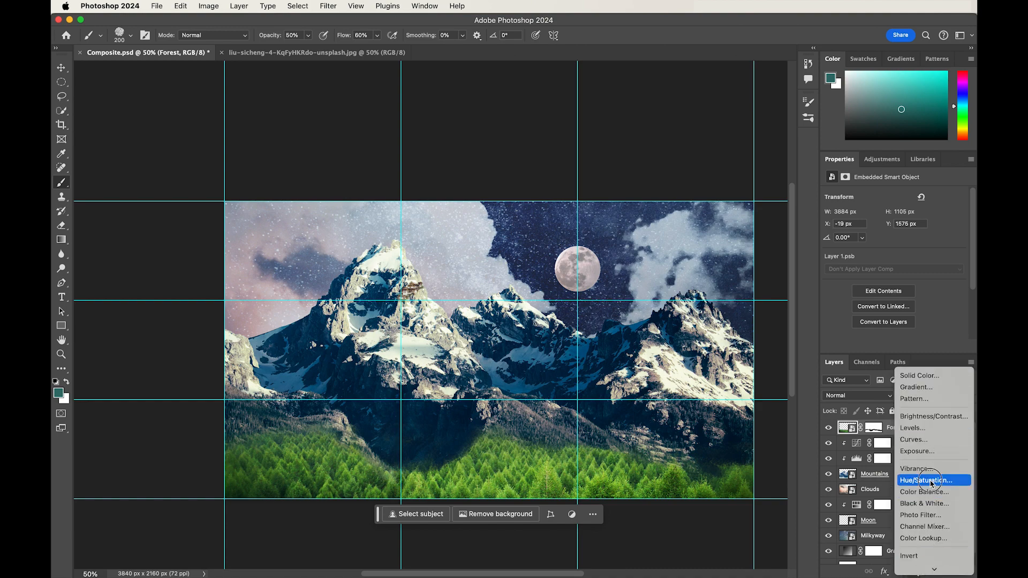
{"action": "left_click", "coordinate": [928, 480]}
{"action": "left_click", "coordinate": [894, 347]}
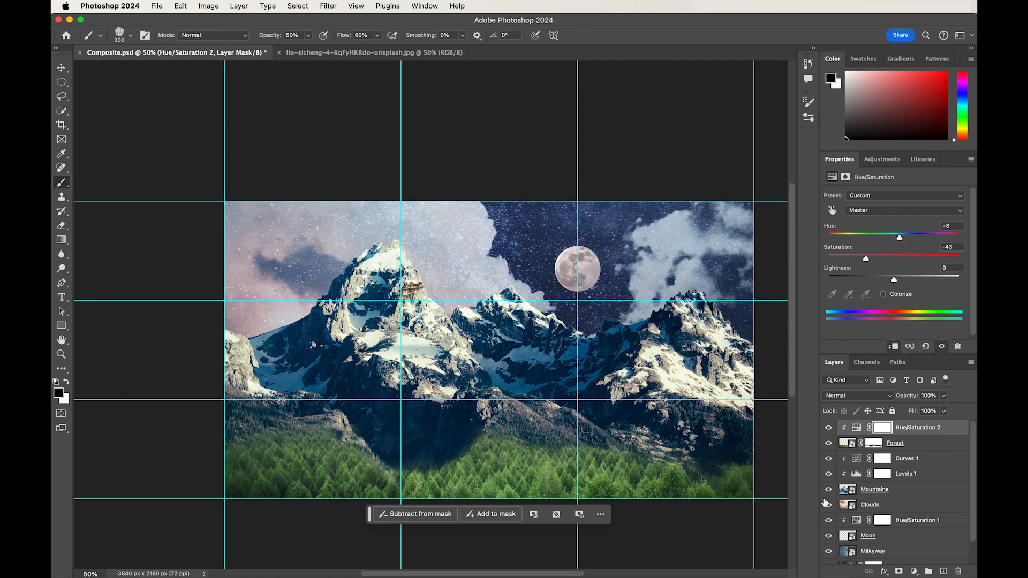
Step: Clip a colorizing Hue/Saturation adjustment to the Mountains layer above Curves 1, with hue 112 and saturation 23
{"action": "left_click", "coordinate": [848, 494]}
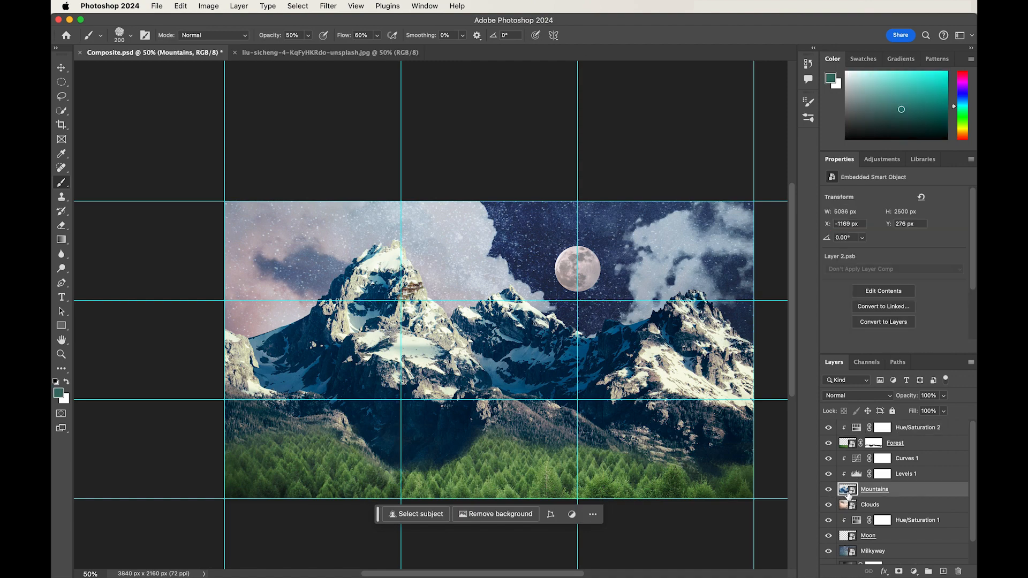
{"action": "left_click", "coordinate": [861, 463]}
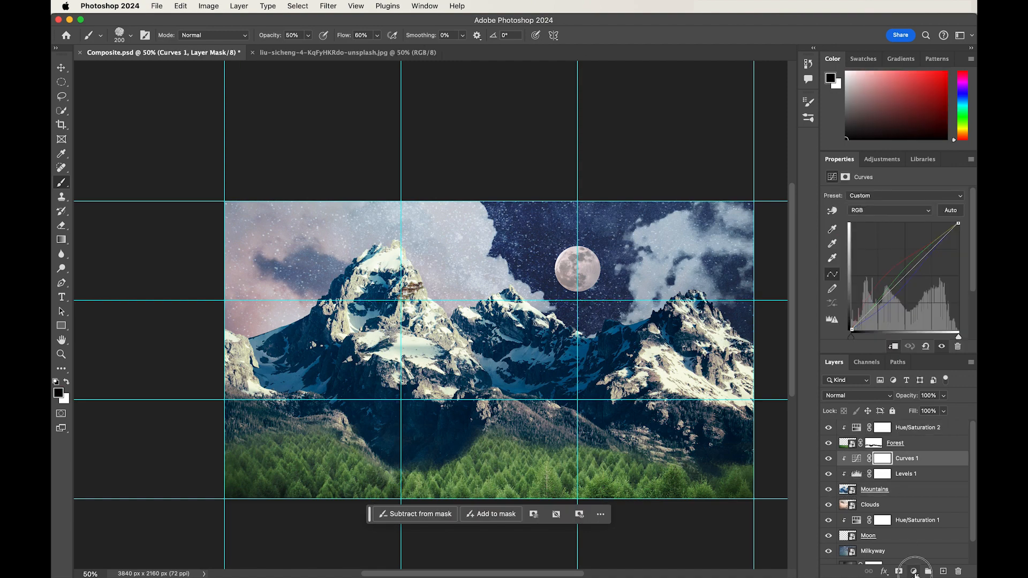
{"action": "left_click", "coordinate": [914, 572]}
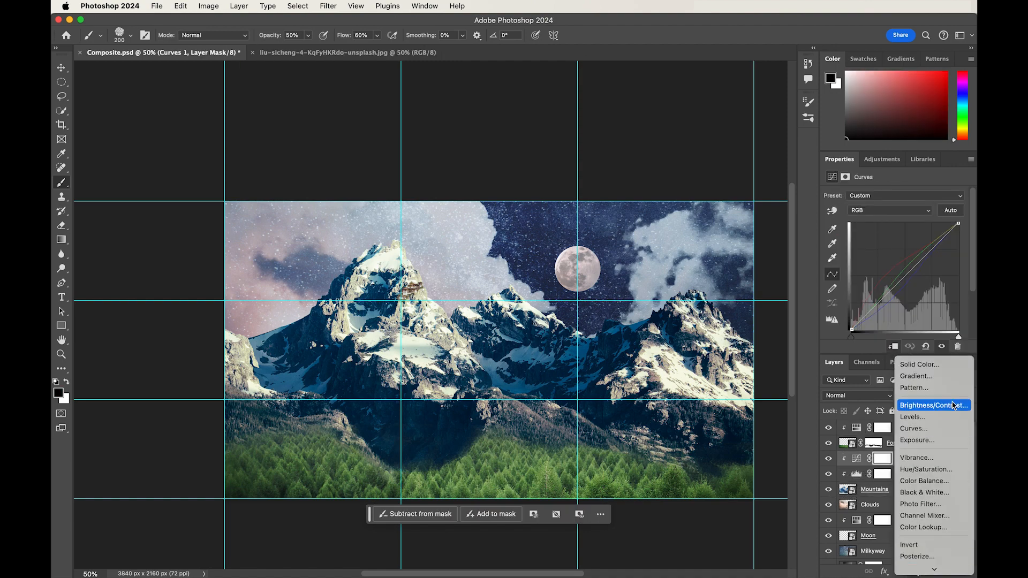
{"action": "left_click", "coordinate": [945, 469]}
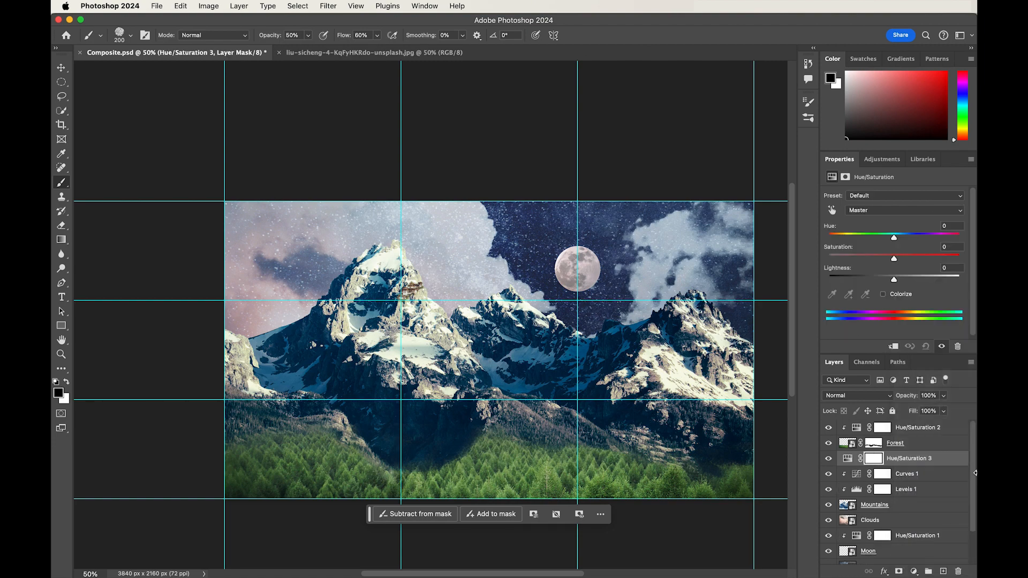
{"action": "left_click", "coordinate": [893, 347]}
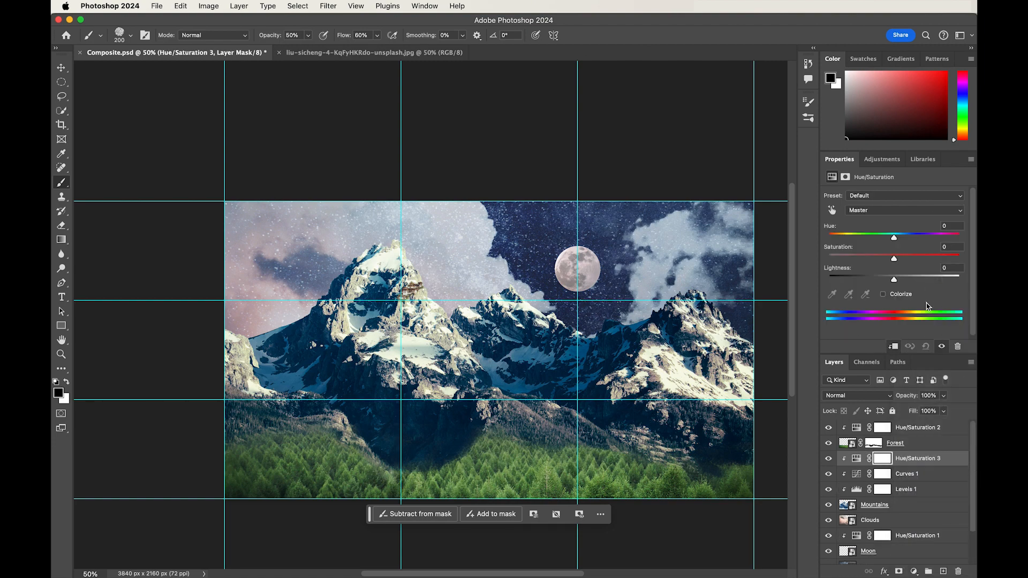
{"action": "left_click", "coordinate": [883, 295]}
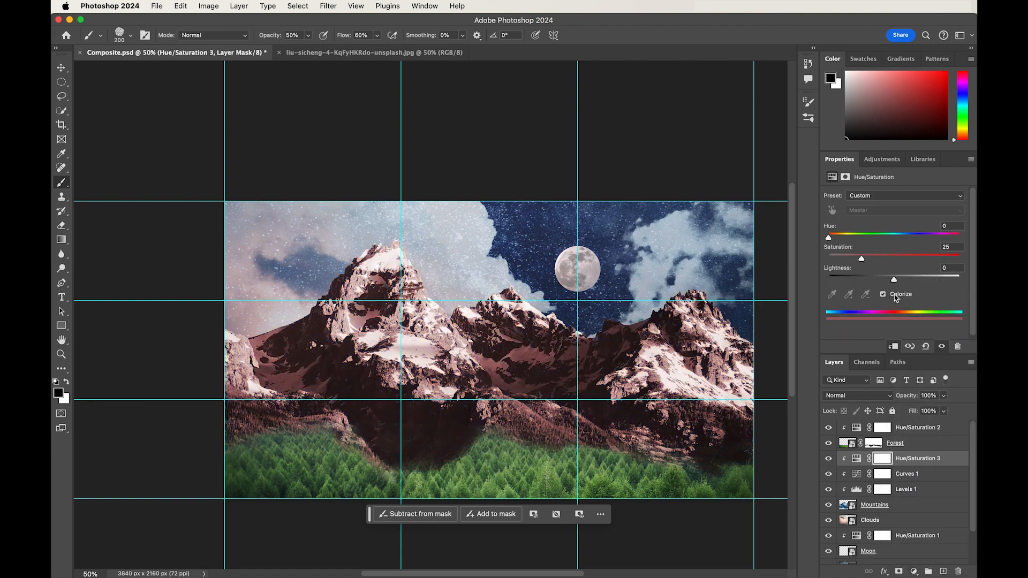
{"action": "left_click", "coordinate": [859, 238]}
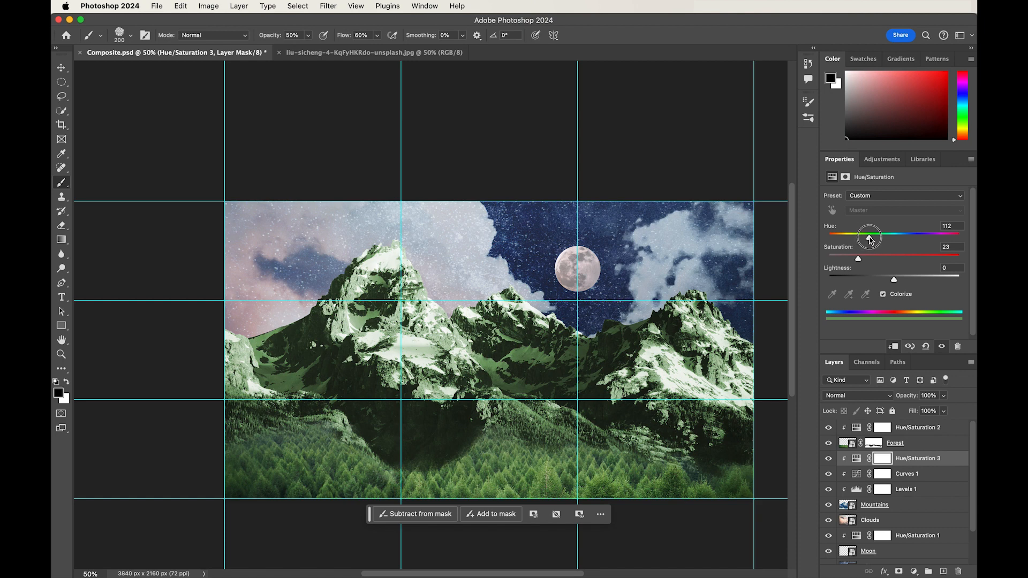
Step: Invert the Hue/Saturation 3 mask and paint white along the mountains' lower slopes with a 400 px brush at 20% opacity
{"action": "left_click", "coordinate": [882, 460]}
{"action": "key", "text": "super+i"}
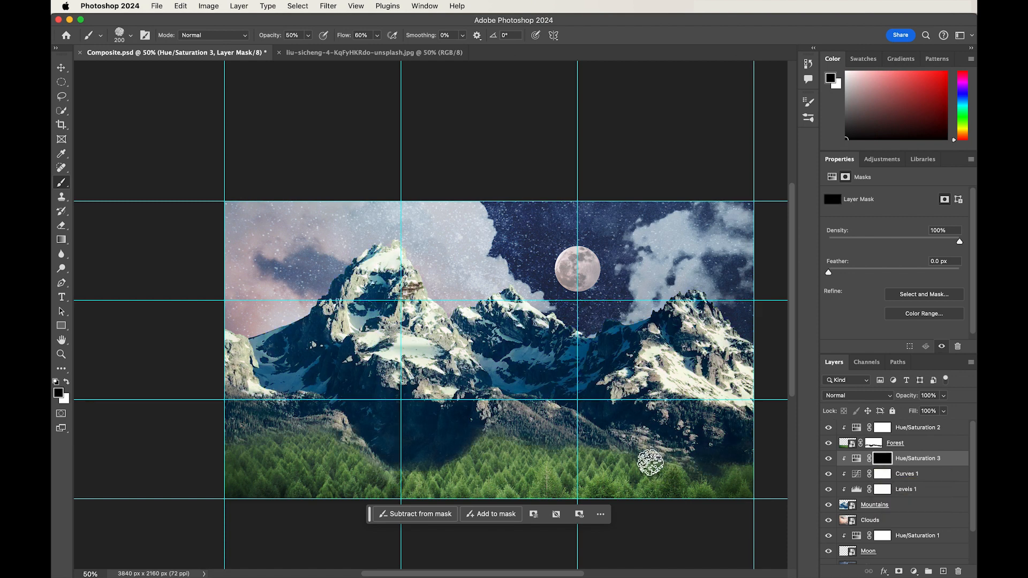
{"action": "key", "text": "bracketright"}
{"action": "key", "text": "bracketright"}
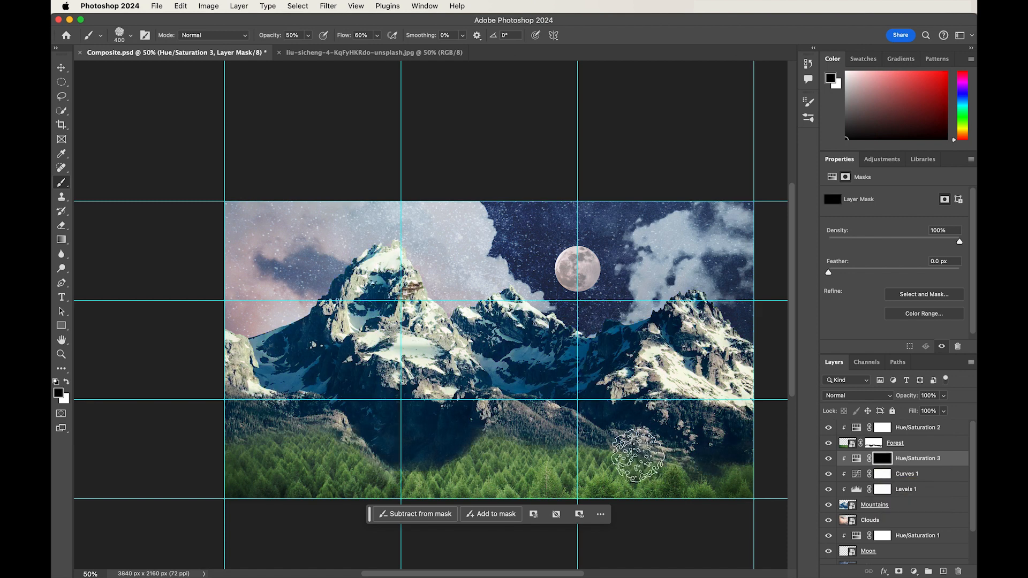
{"action": "key", "text": "2"}
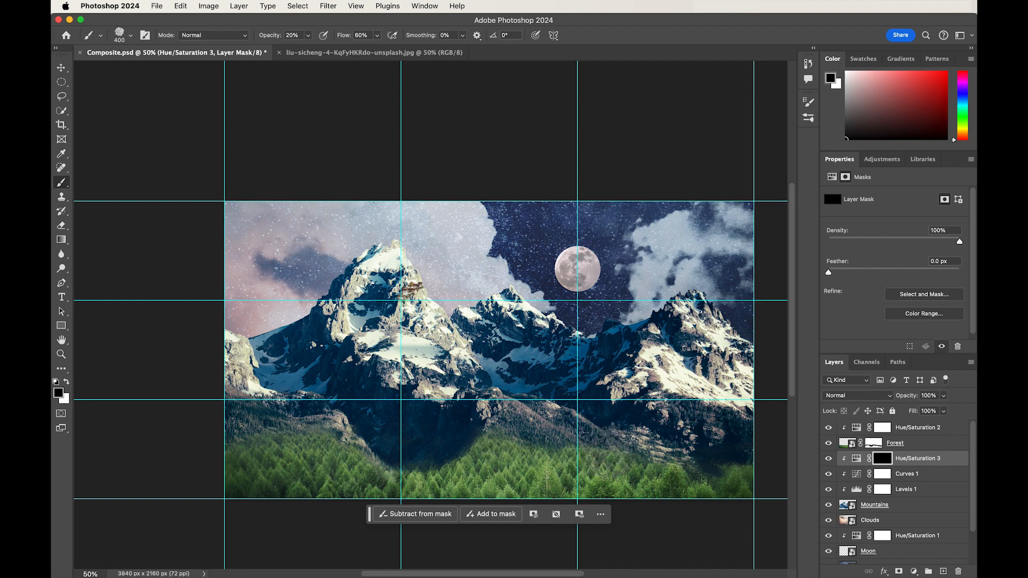
{"action": "key", "text": "x"}
{"action": "mouse_move", "coordinate": [574, 448]}
{"action": "left_mouse_down"}
{"action": "mouse_move", "coordinate": [513, 435]}
{"action": "mouse_move", "coordinate": [622, 453]}
{"action": "mouse_move", "coordinate": [574, 431]}
{"action": "mouse_move", "coordinate": [616, 459]}
{"action": "mouse_move", "coordinate": [522, 436]}
{"action": "left_mouse_up"}
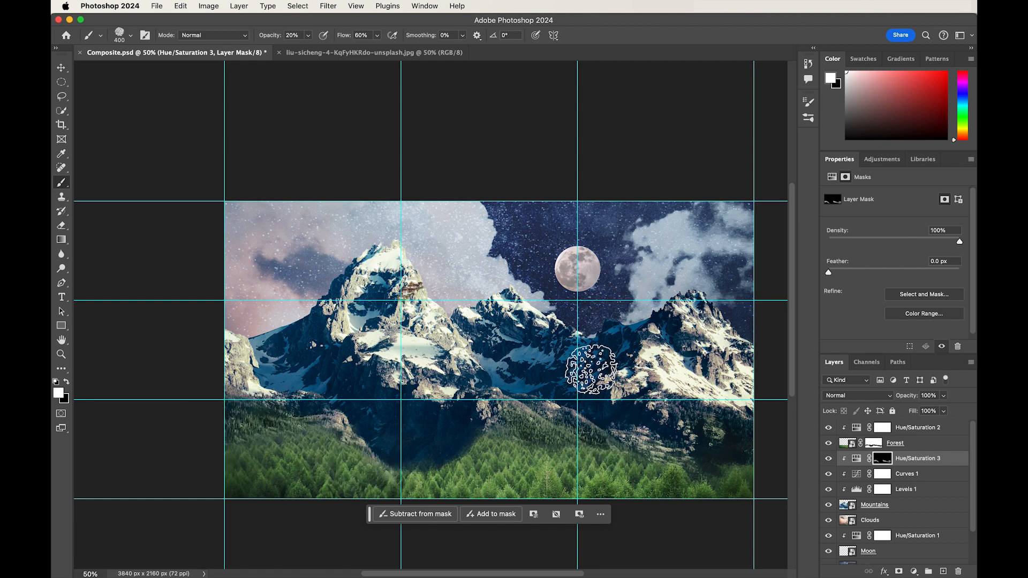
Step: Save the composite, close the forest photo, and open clouds-7081496.png from Adobe Bridge
{"action": "key", "text": "super+s"}
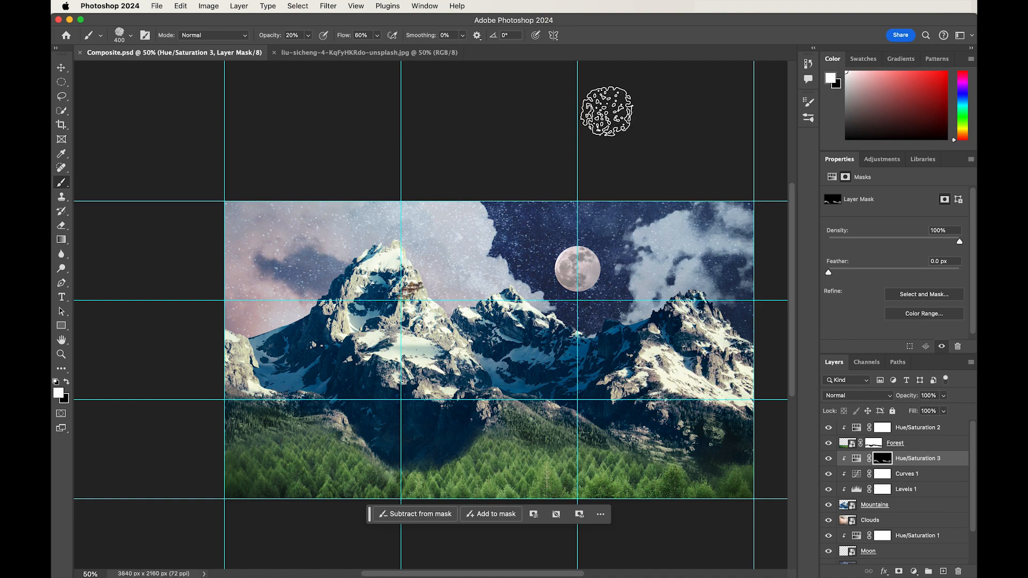
{"action": "left_click", "coordinate": [275, 53]}
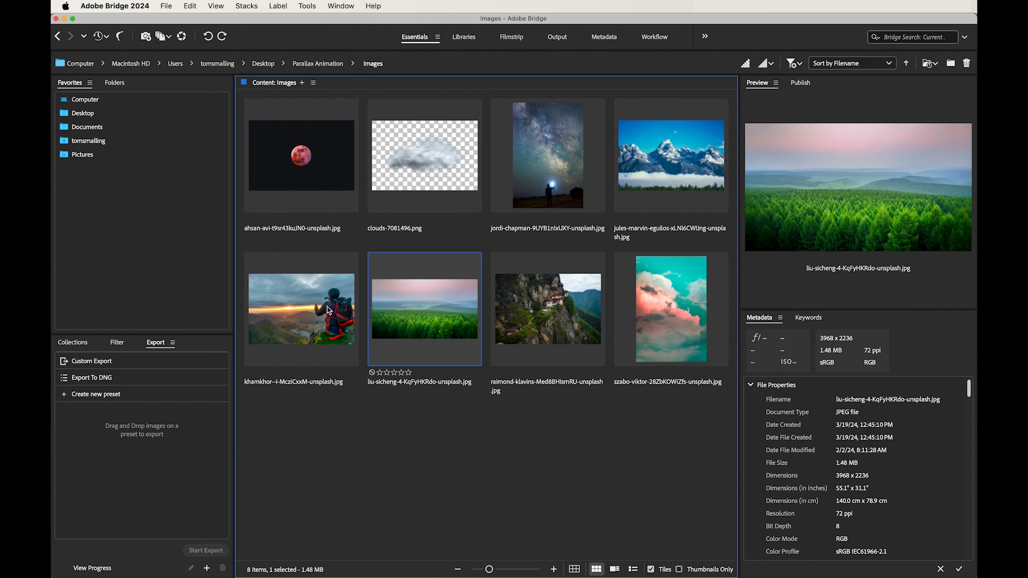
{"action": "left_click", "coordinate": [437, 173]}
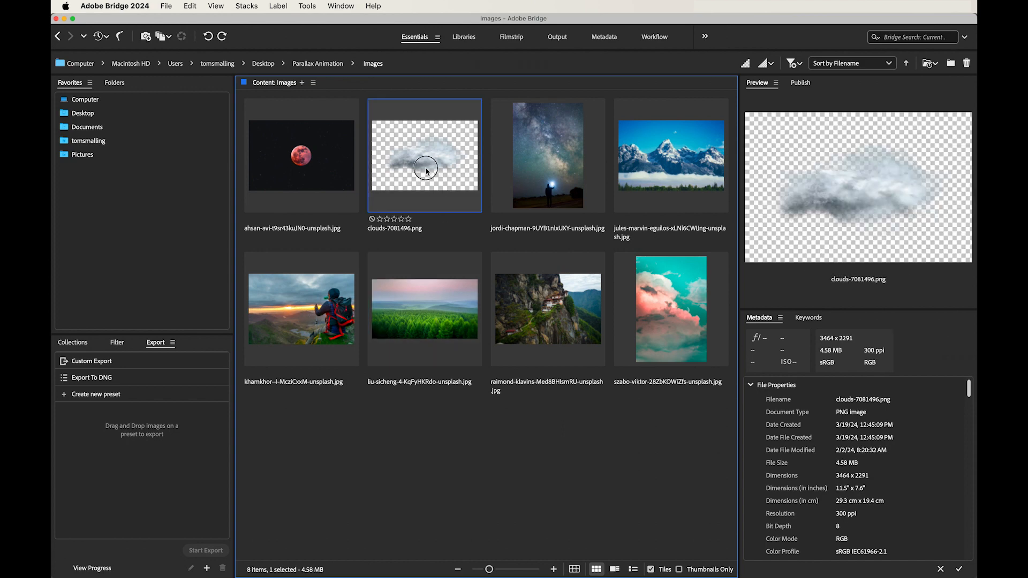
{"action": "double_click", "coordinate": [427, 171]}
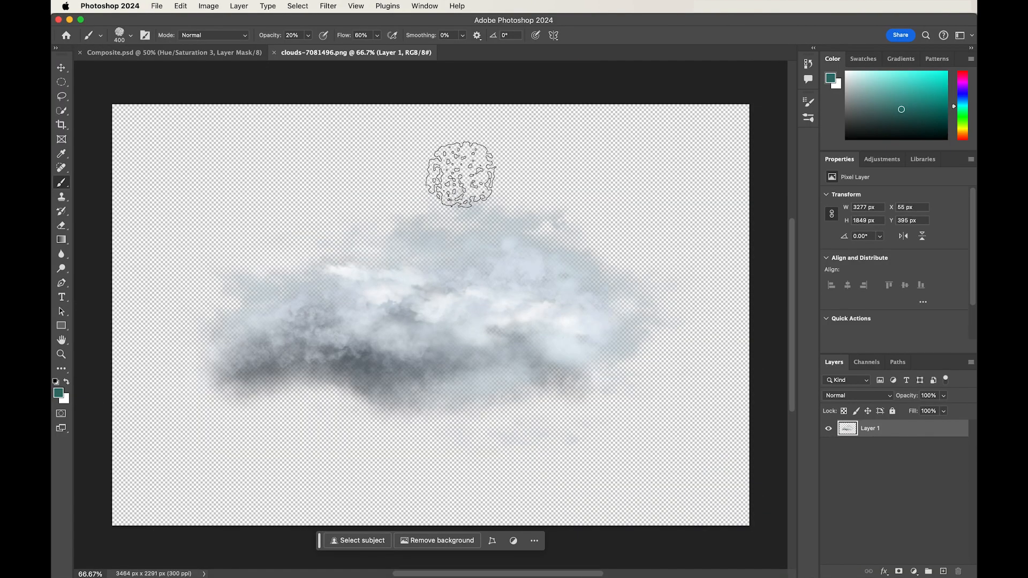
Step: Move the cloud into Composite.psd as the topmost layer and name it Right Cloud
{"action": "key", "text": "v"}
{"action": "mouse_move", "coordinate": [448, 280]}
{"action": "left_mouse_down"}
{"action": "mouse_move", "coordinate": [252, 81]}
{"action": "mouse_move", "coordinate": [186, 52]}
{"action": "mouse_move", "coordinate": [469, 400]}
{"action": "left_mouse_up"}
{"action": "left_click_drag", "start_coordinate": [845, 462], "coordinate": [868, 428]}
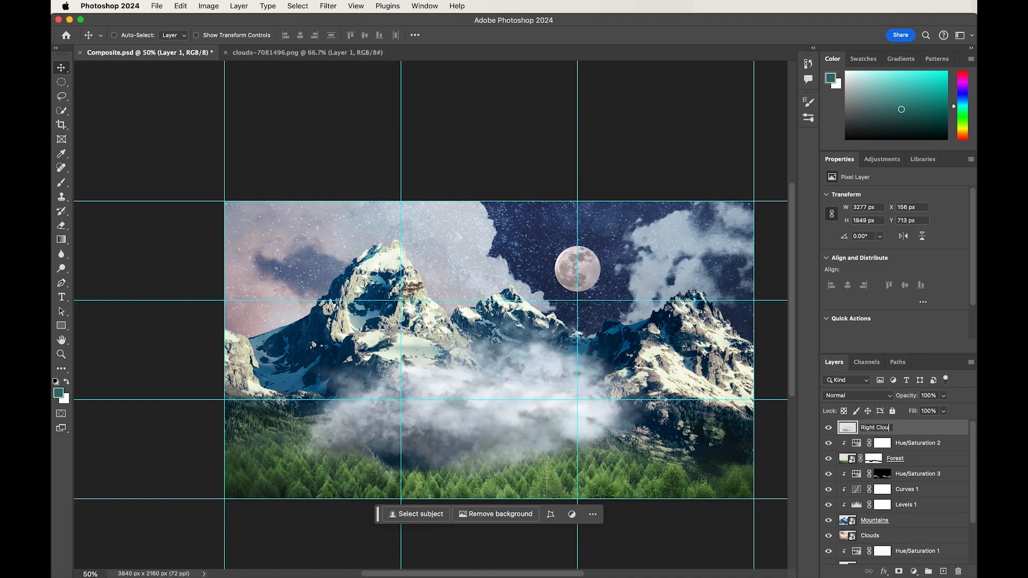
{"action": "key", "text": "Return"}
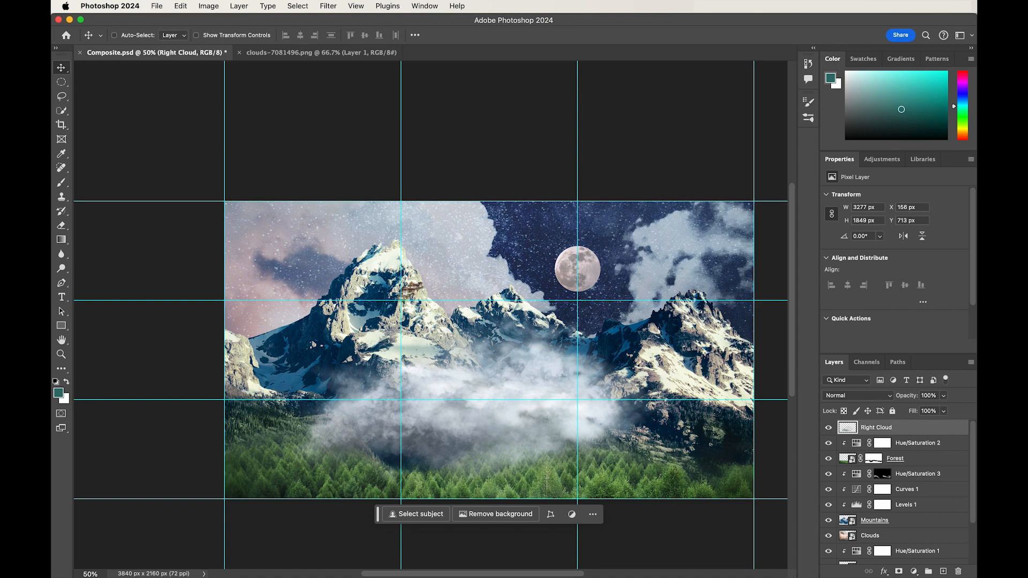
Step: Place Right Cloud over the right mountain base as a smart object, and duplicate it toward the left side of the scene
{"action": "left_click_drag", "start_coordinate": [519, 444], "coordinate": [666, 445]}
{"action": "right_click", "coordinate": [868, 435]}
{"action": "left_click", "coordinate": [793, 501]}
{"action": "left_click_drag", "start_coordinate": [925, 432], "coordinate": [944, 571]}
{"action": "left_click_drag", "start_coordinate": [687, 430], "coordinate": [391, 423]}
Step: Flip the cloud copy horizontally, scale it down to about 1739 x 981 px, and position it over the left tree line
{"action": "key", "text": "ctrl+t"}
{"action": "left_click", "coordinate": [181, 6]}
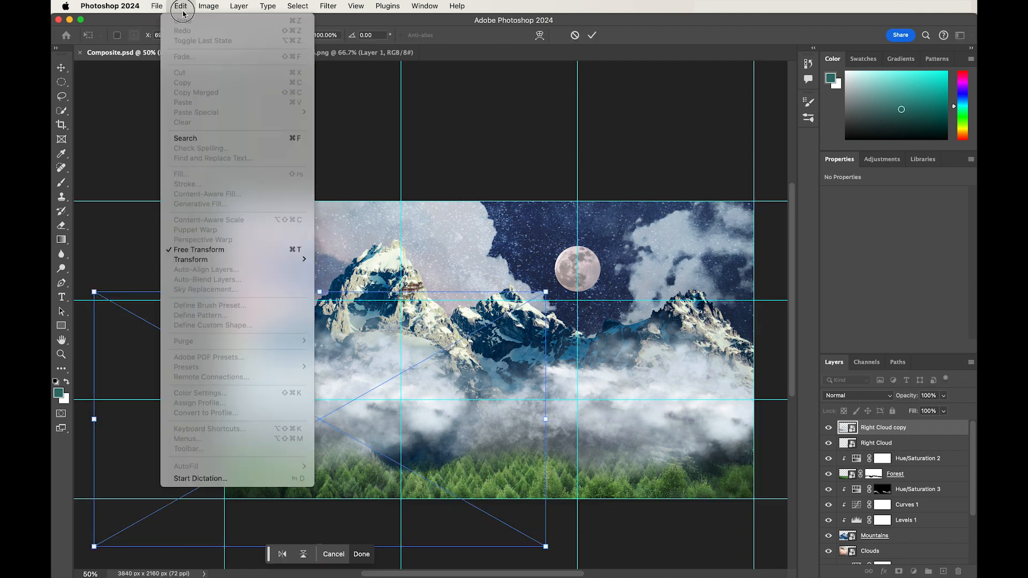
{"action": "mouse_move", "coordinate": [201, 259]}
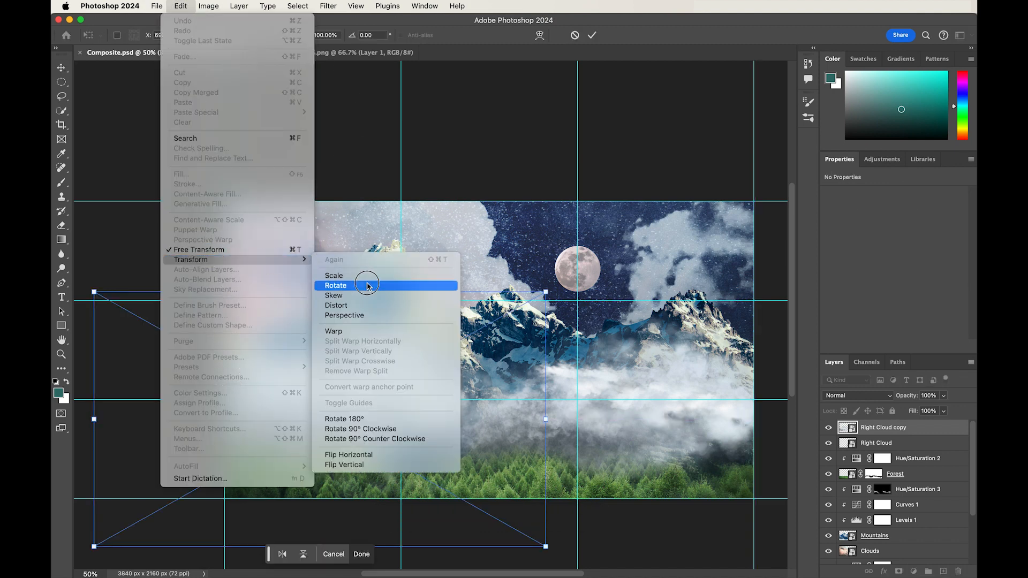
{"action": "left_click", "coordinate": [353, 454]}
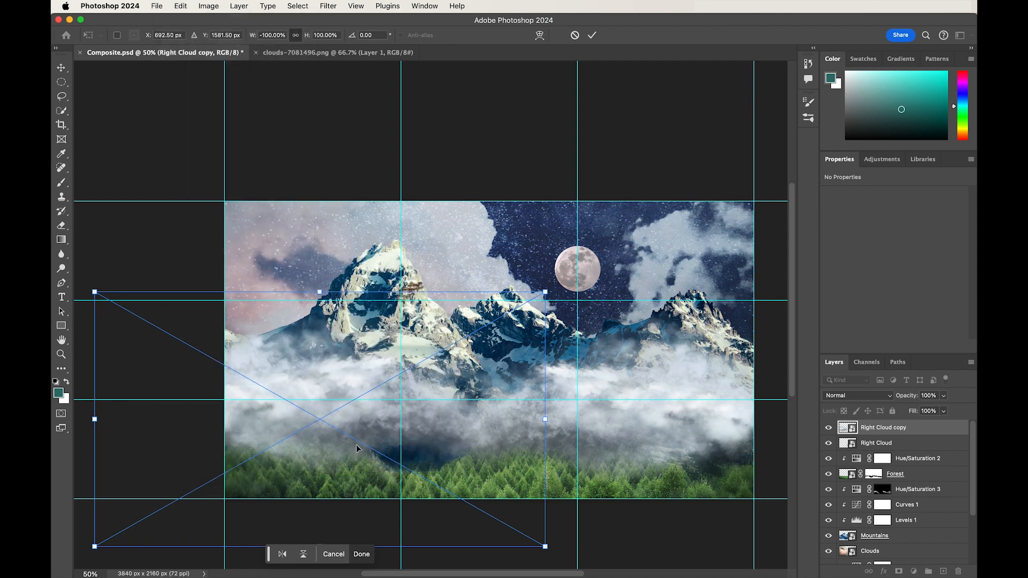
{"action": "left_click_drag", "start_coordinate": [546, 292], "coordinate": [439, 352]}
{"action": "key", "text": "Return"}
{"action": "mouse_move", "coordinate": [337, 425]}
{"action": "left_mouse_down"}
{"action": "mouse_move", "coordinate": [311, 447]}
{"action": "mouse_move", "coordinate": [346, 444]}
{"action": "left_mouse_up"}
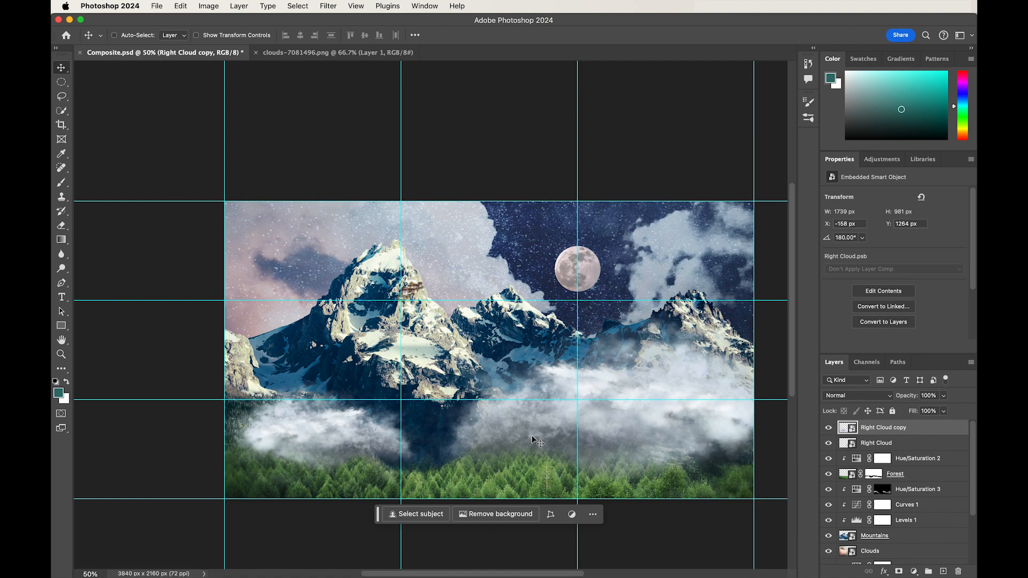
Step: Switch to Adobe Bridge and open the photo of the seated hiker with the red and black backpack
{"action": "key", "text": "super+Tab"}
{"action": "key", "text": "super+Tab"}
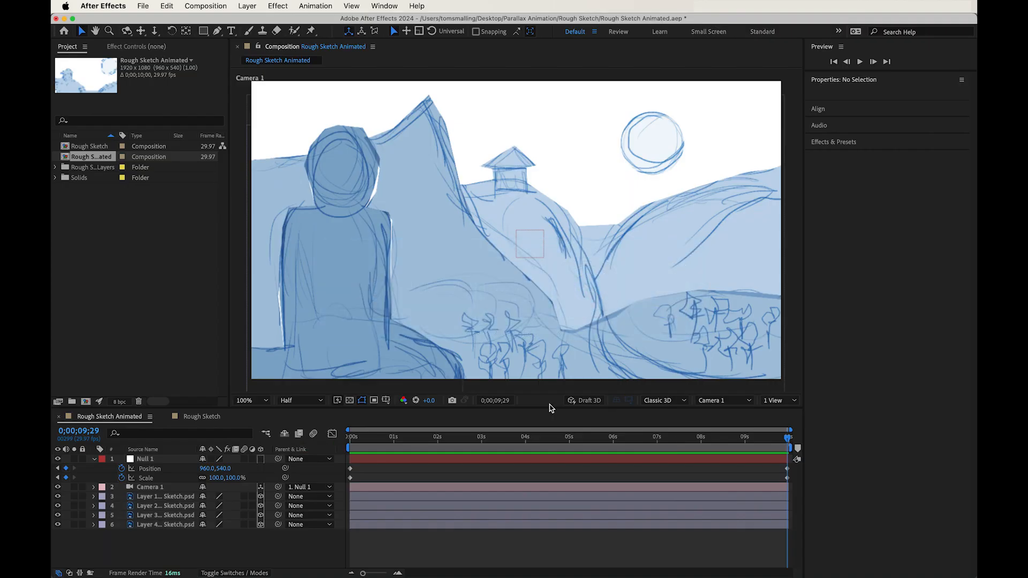
{"action": "key", "text": "super+Tab"}
{"action": "key", "text": "super+Tab"}
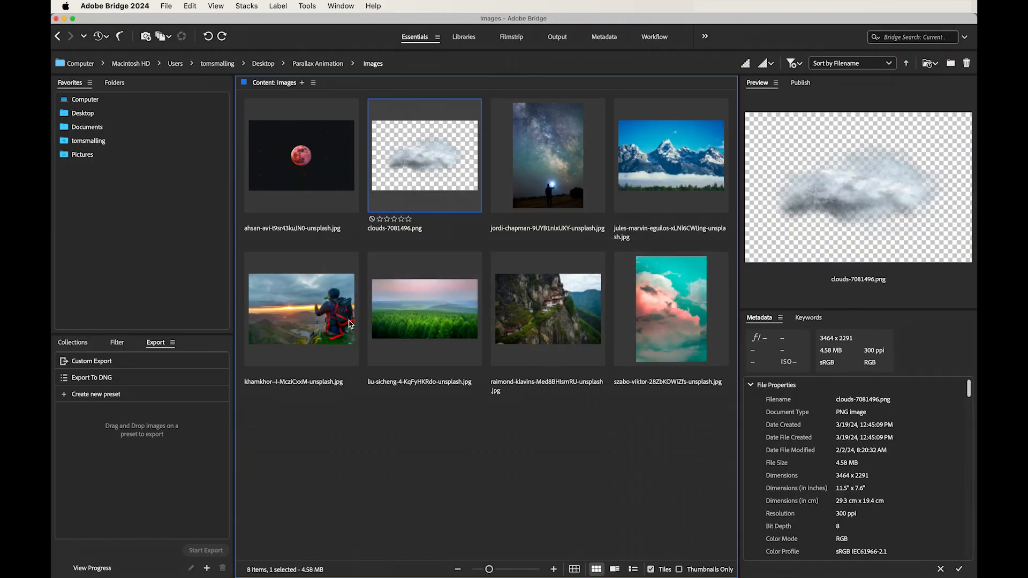
{"action": "left_click", "coordinate": [295, 322]}
{"action": "double_click", "coordinate": [294, 321]}
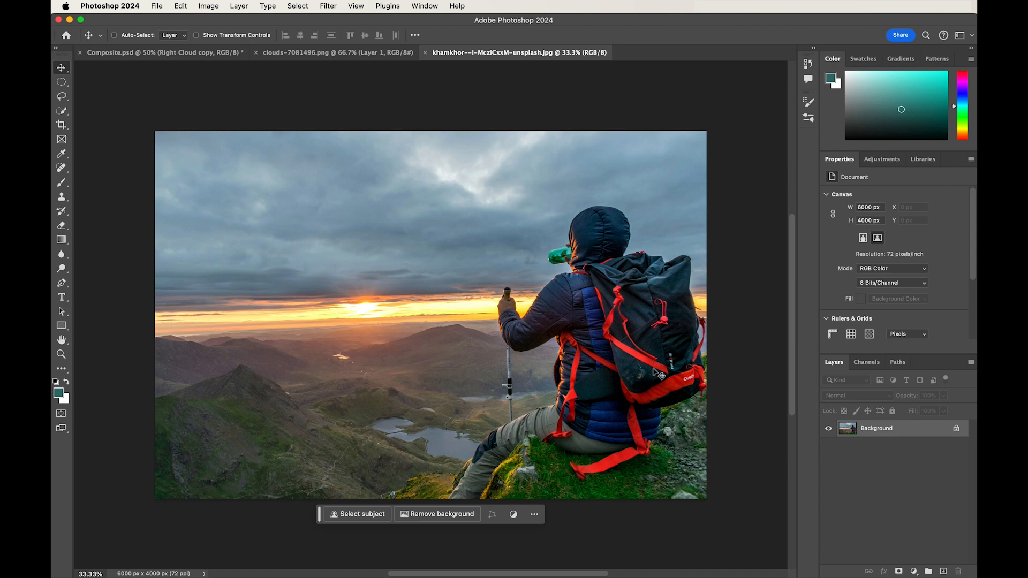
{"action": "left_click", "coordinate": [189, 6]}
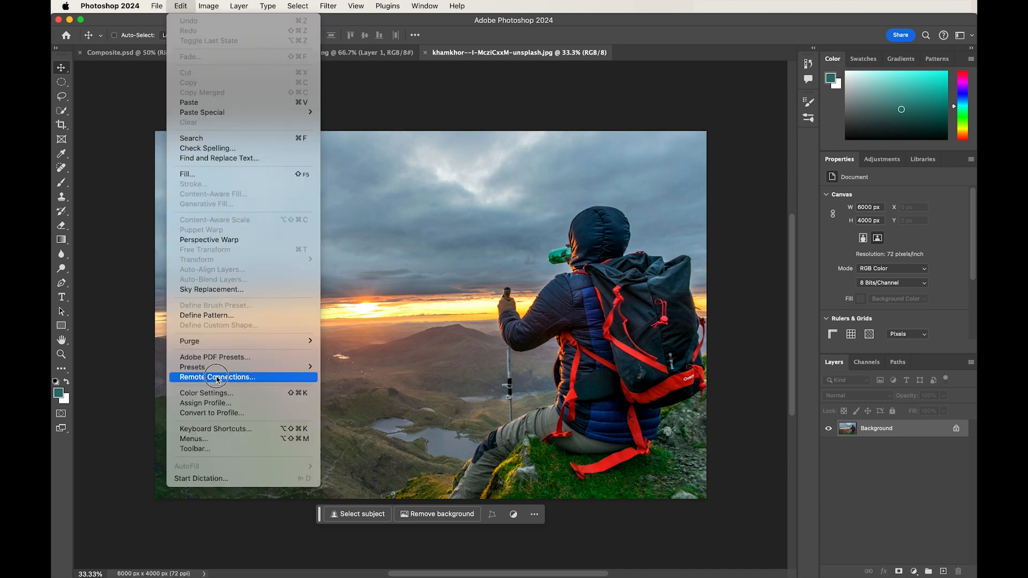
{"action": "left_click", "coordinate": [170, 3]}
{"action": "left_click", "coordinate": [170, 2]}
{"action": "left_click", "coordinate": [170, 3]}
Step: Select the entire hiker photo, flip it horizontally, and clear the selection
{"action": "key", "text": "super+a"}
{"action": "left_click", "coordinate": [180, 6]}
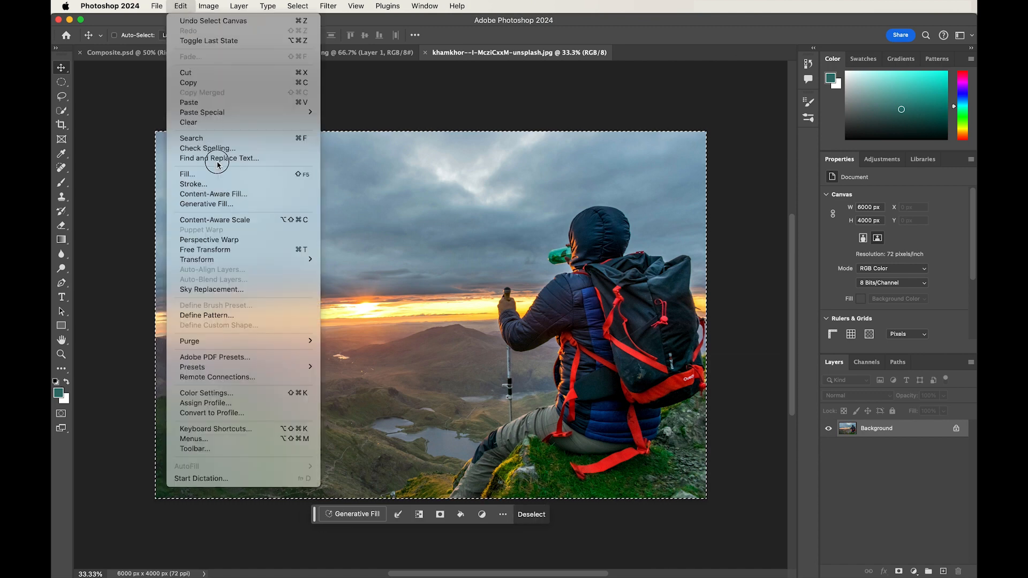
{"action": "mouse_move", "coordinate": [240, 369]}
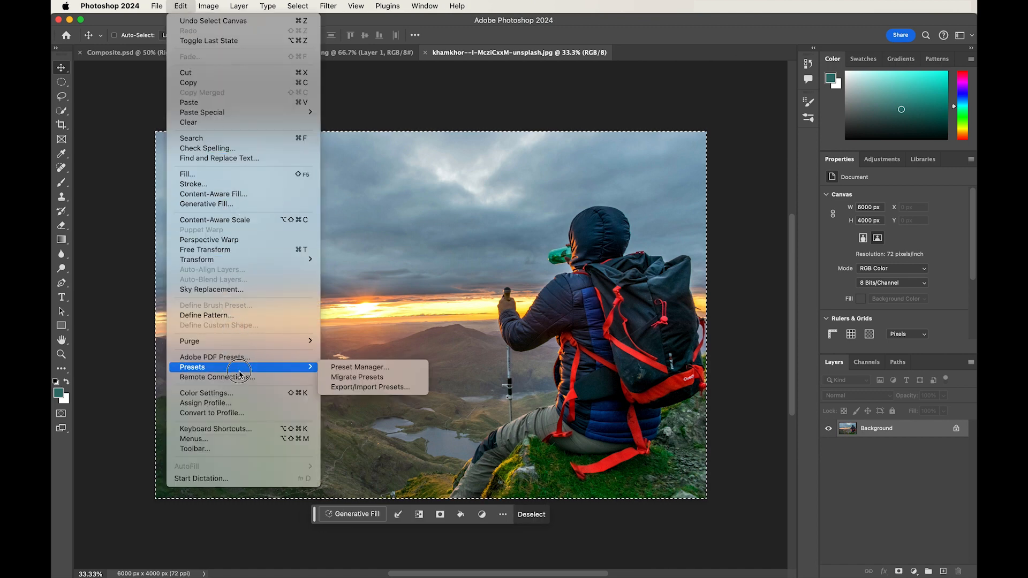
{"action": "mouse_move", "coordinate": [252, 259]}
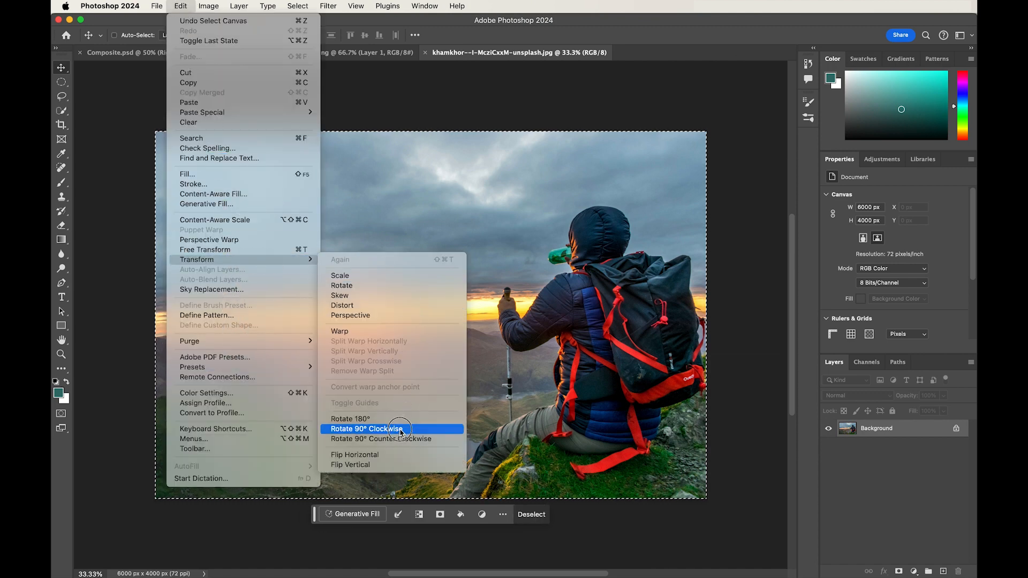
{"action": "left_click", "coordinate": [385, 454]}
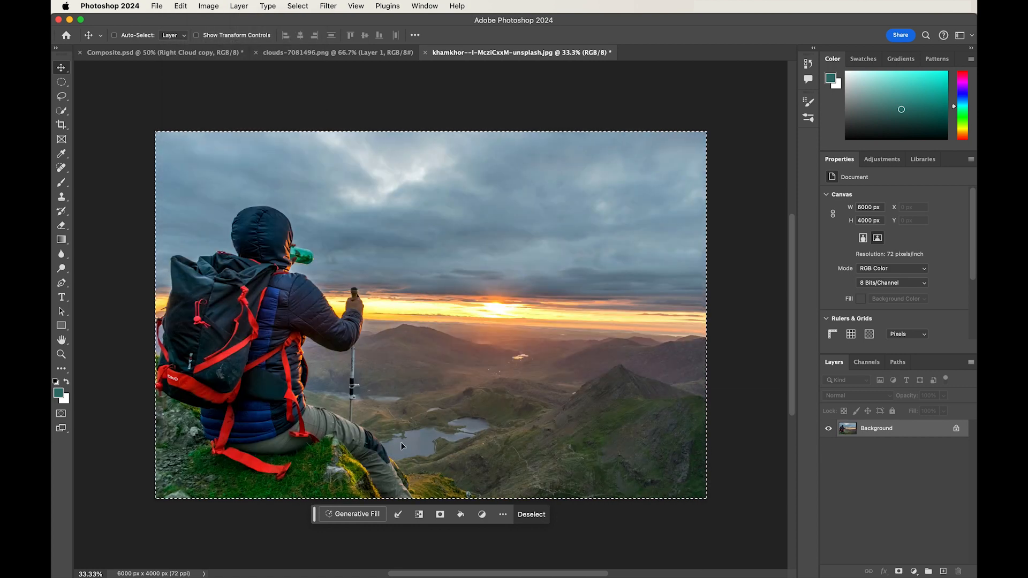
{"action": "key", "text": "super+d"}
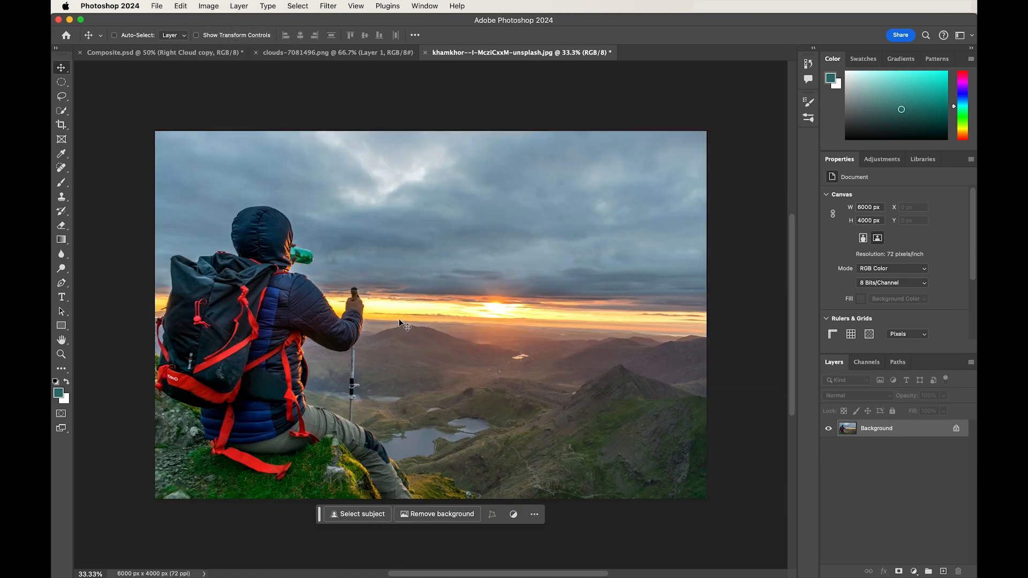
Step: Return to the Composite.psd document to view the scene the hiker photo is meant for
{"action": "scroll", "coordinate": [348, 194], "scroll_direction": "up", "scroll_amount": 1}
{"action": "left_click", "coordinate": [163, 4]}
{"action": "left_click", "coordinate": [157, 54]}
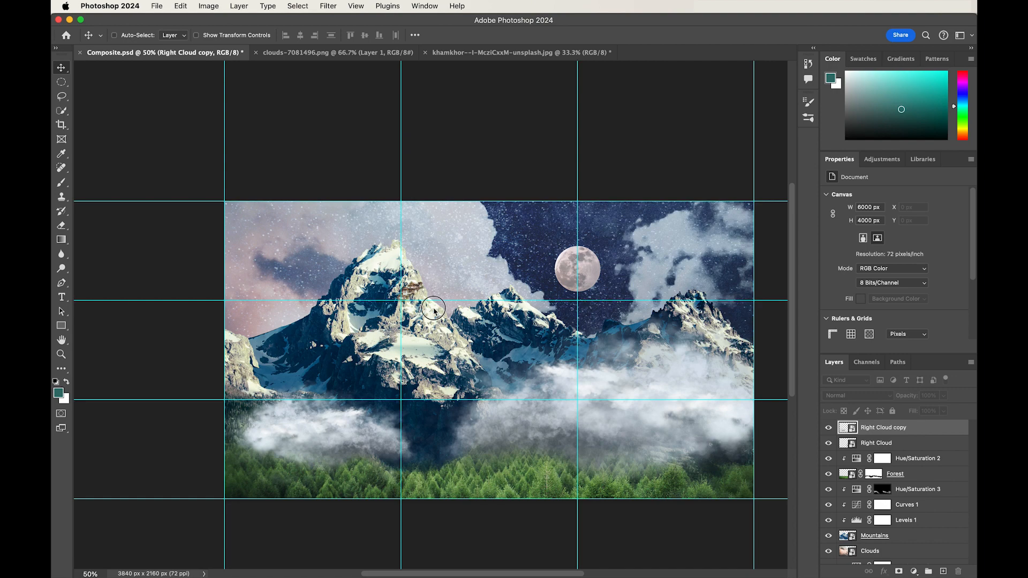
Step: Paste the hiker photo into the composite as a top layer, convert it to a smart object, and name it "Hiker"
{"action": "key", "text": "super+v"}
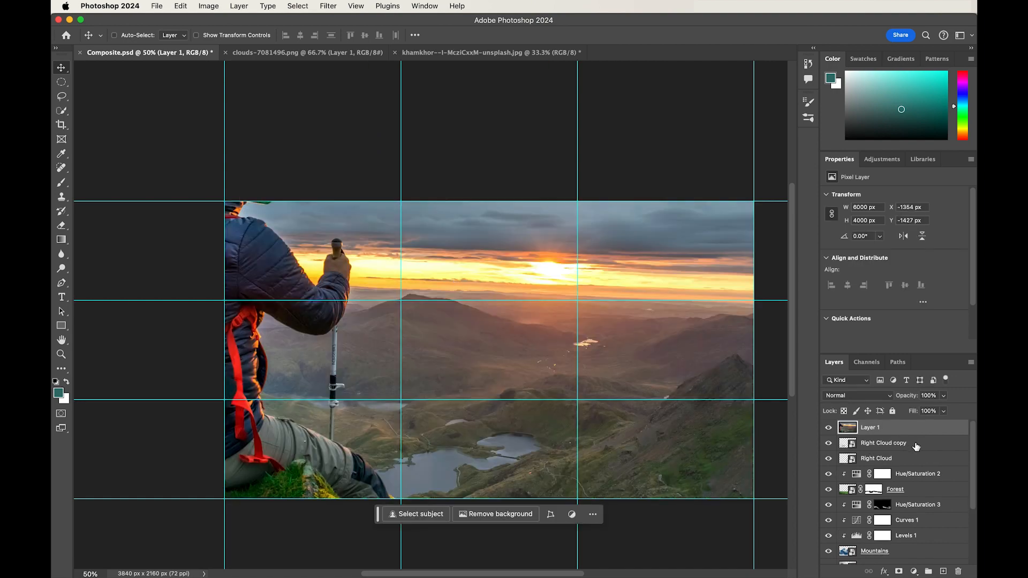
{"action": "right_click", "coordinate": [876, 431]}
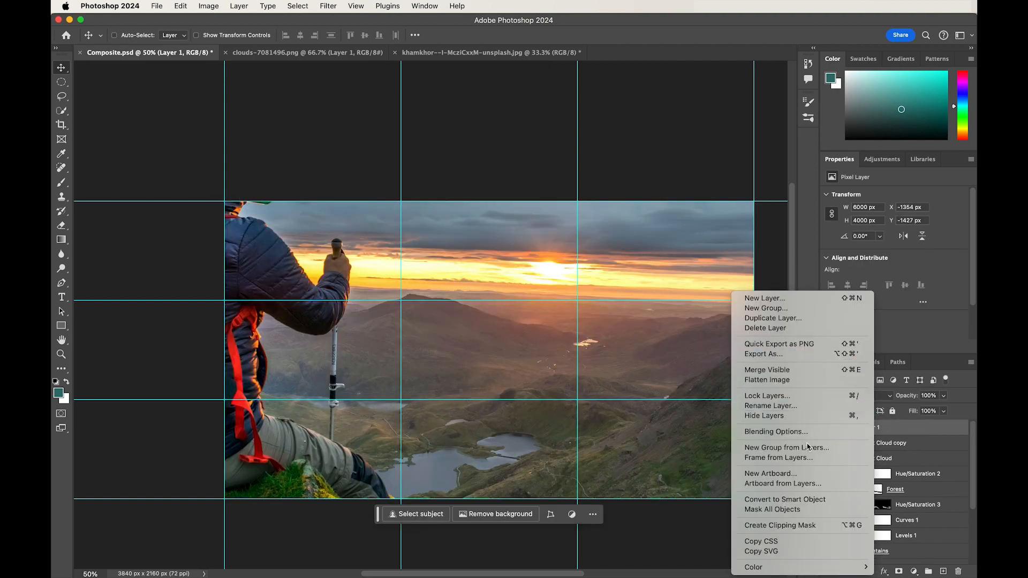
{"action": "left_click", "coordinate": [813, 502]}
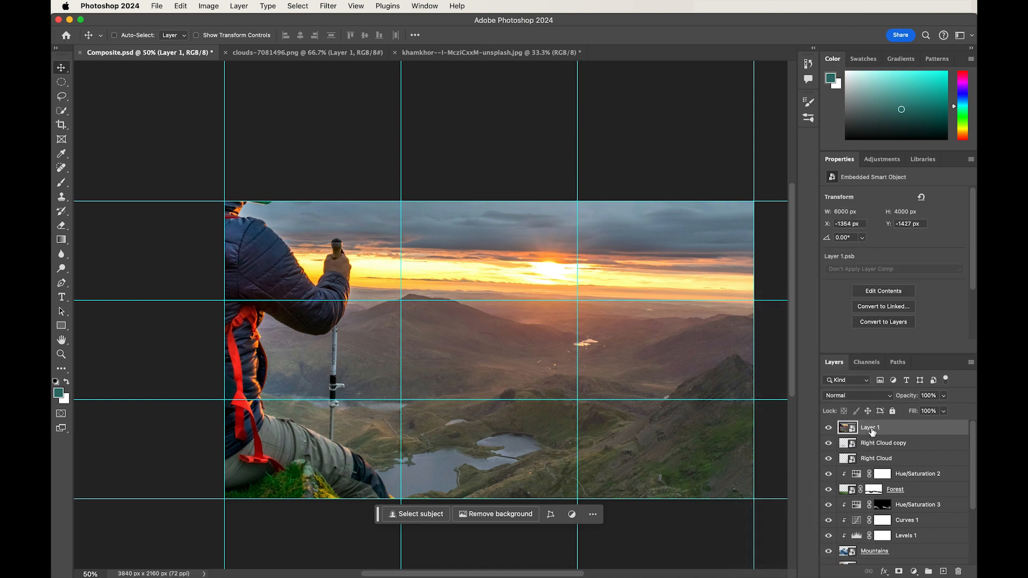
{"action": "type", "text": "Hiker"}
{"action": "key", "text": "Return"}
Step: Scale the Hiker layer to about 59% and place it flush with the lower-left corner of the composition frame
{"action": "key", "text": "super+t"}
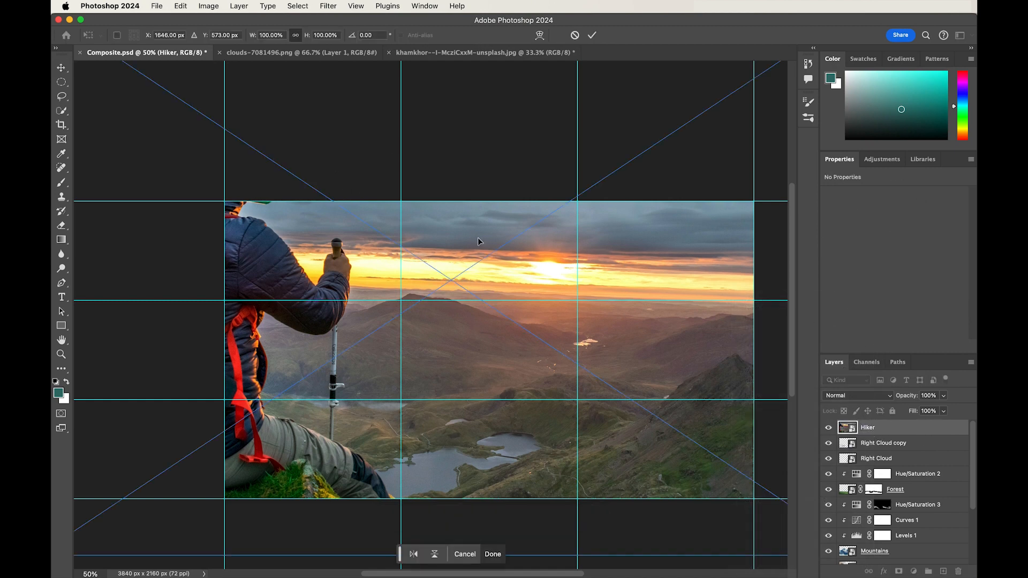
{"action": "key", "text": "super+minus"}
{"action": "key", "text": "super+minus"}
{"action": "left_click_drag", "start_coordinate": [648, 159], "coordinate": [583, 207]}
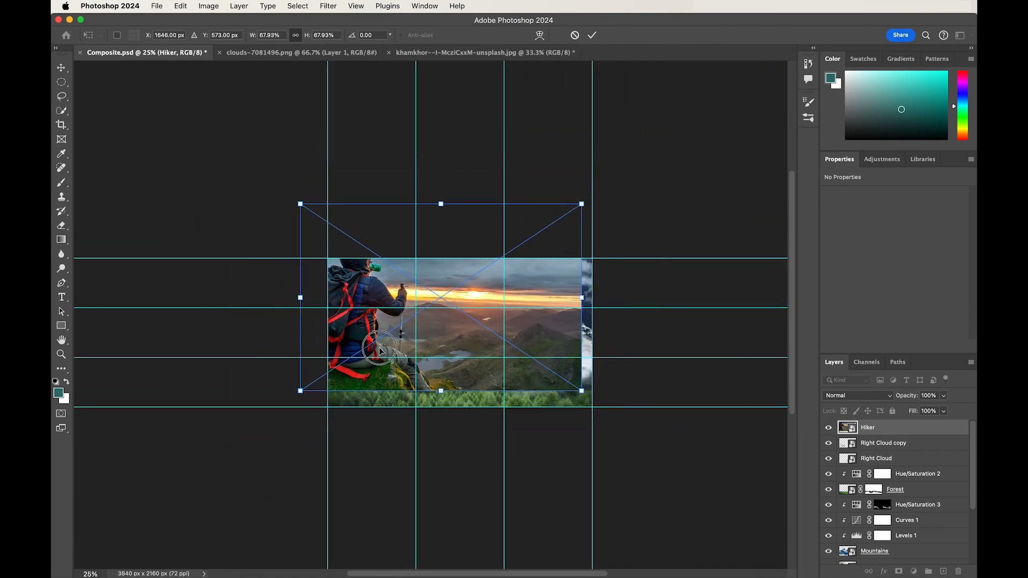
{"action": "left_click_drag", "start_coordinate": [372, 345], "coordinate": [394, 369]}
{"action": "left_click_drag", "start_coordinate": [600, 225], "coordinate": [583, 237]}
{"action": "left_click_drag", "start_coordinate": [493, 300], "coordinate": [482, 307]}
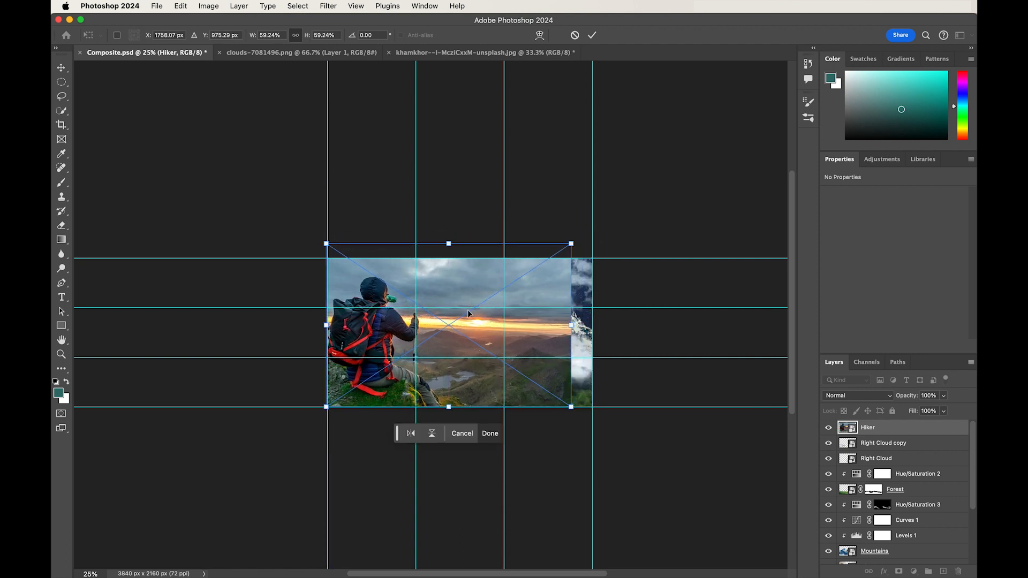
{"action": "key", "text": "Return"}
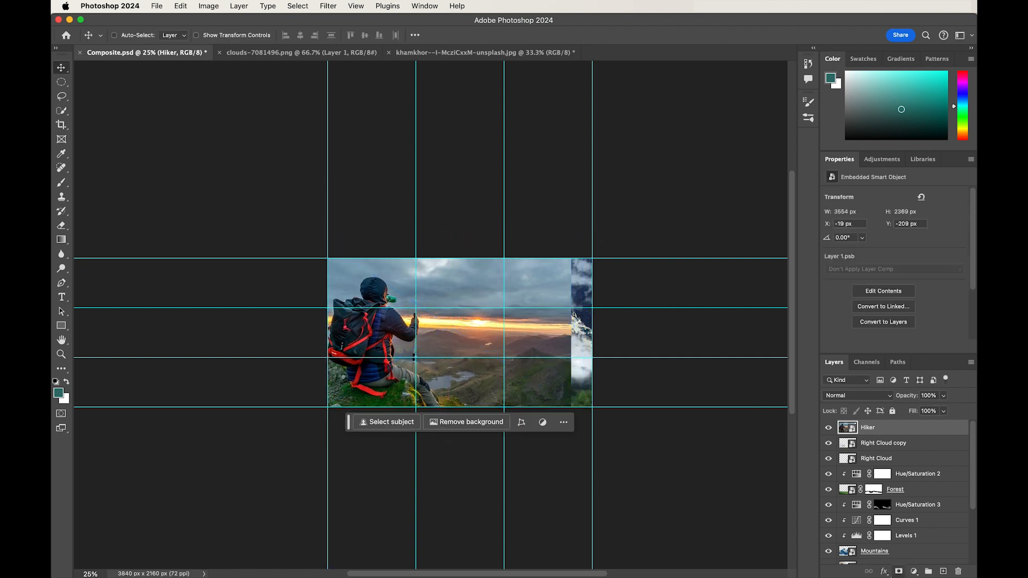
Step: Open the contents of the Hiker smart object and clear all guides
{"action": "double_click", "coordinate": [848, 428]}
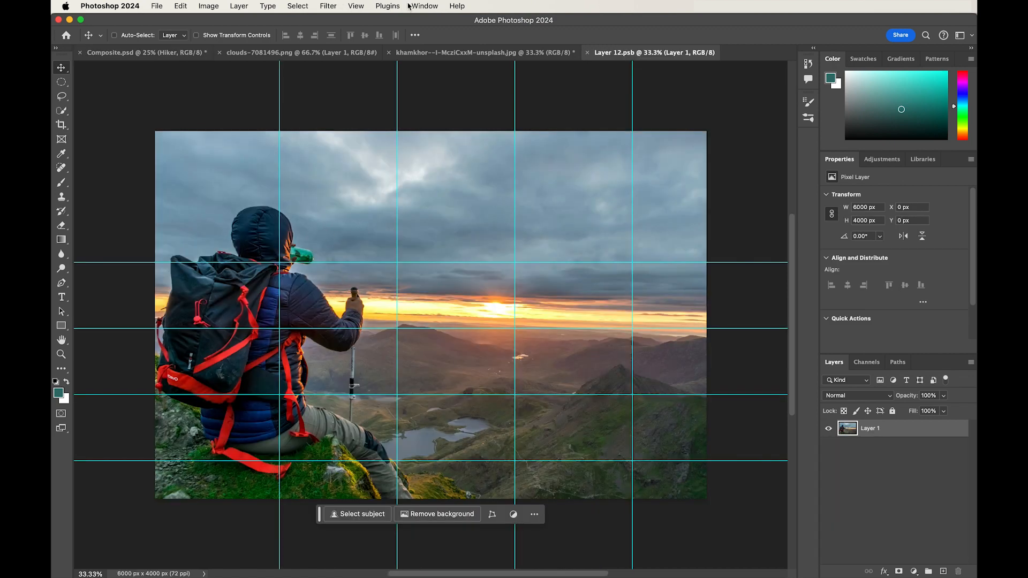
{"action": "left_click", "coordinate": [355, 6]}
{"action": "mouse_move", "coordinate": [421, 285]}
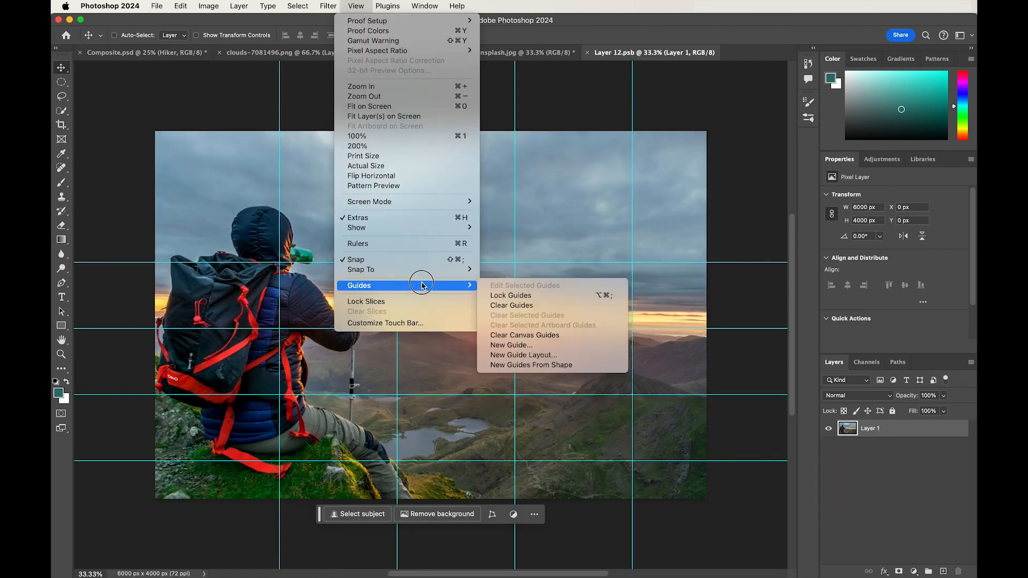
{"action": "left_click", "coordinate": [510, 305]}
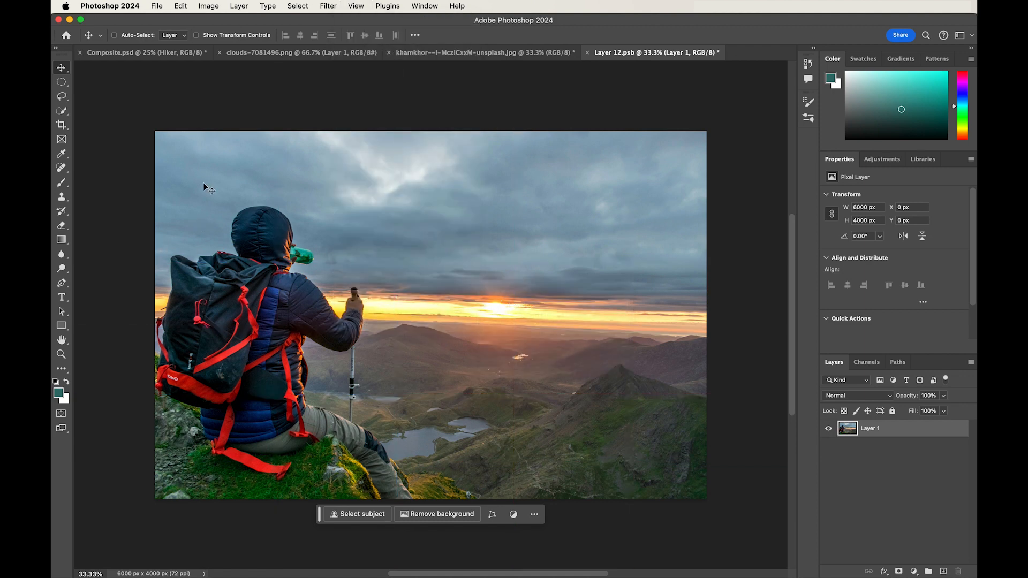
Step: Select the hiker automatically with the Subject selection command
{"action": "left_click", "coordinate": [298, 6]}
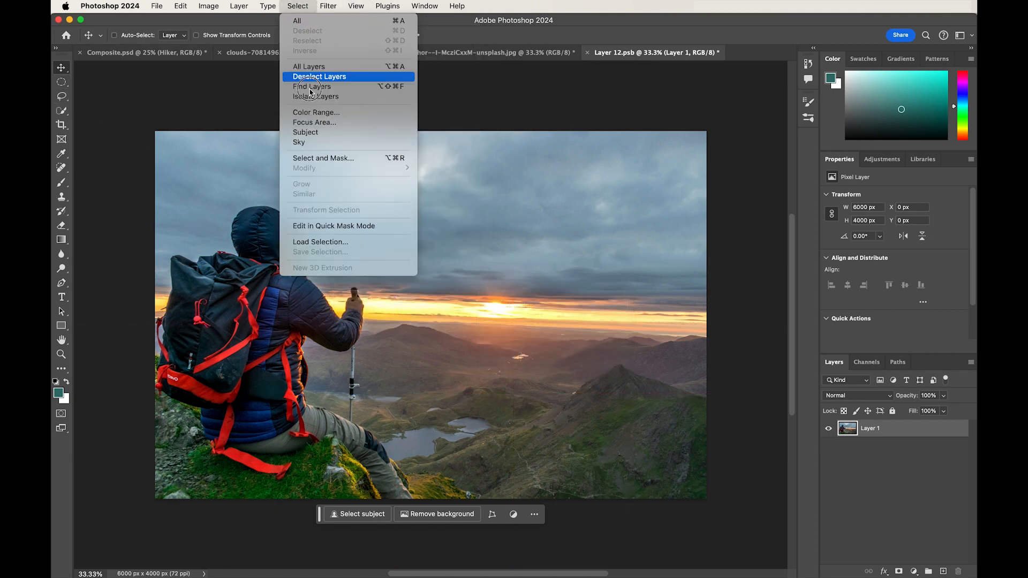
{"action": "left_click", "coordinate": [318, 133]}
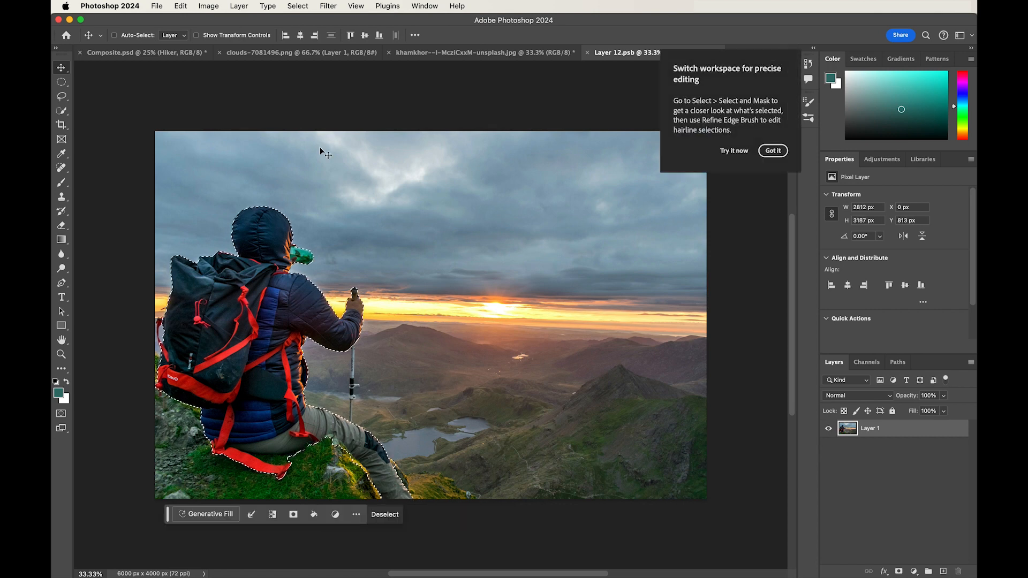
Step: Add the missed rounded end of the green bottle to the selection with the Polygonal Lasso
{"action": "key", "text": "z"}
{"action": "left_click", "coordinate": [265, 306]}
{"action": "left_click", "coordinate": [265, 304]}
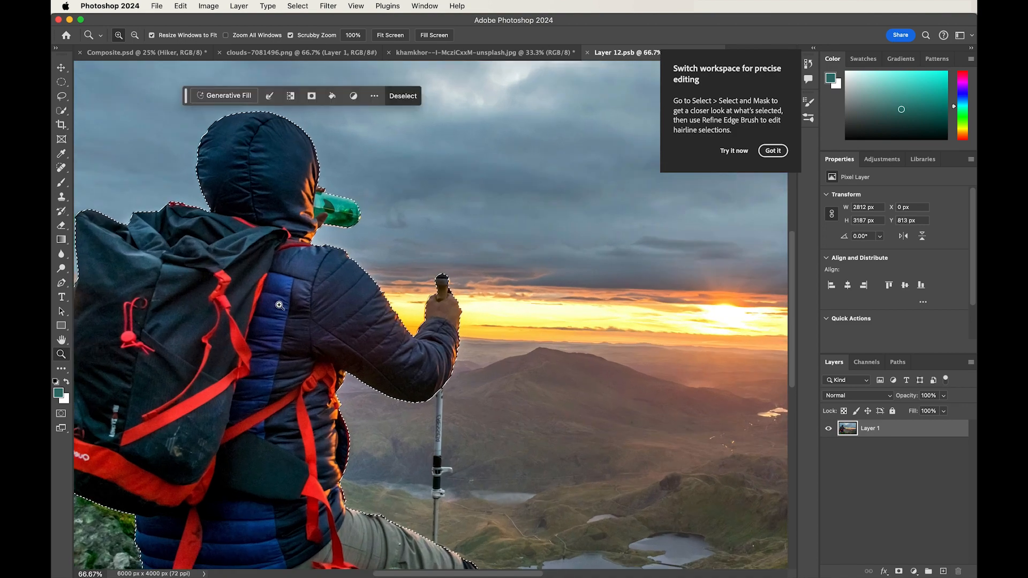
{"action": "left_click", "coordinate": [344, 223]}
{"action": "left_click", "coordinate": [351, 199]}
{"action": "left_click", "coordinate": [357, 208]}
{"action": "left_click_drag", "start_coordinate": [406, 198], "coordinate": [378, 254]}
{"action": "left_click_drag", "start_coordinate": [62, 97], "coordinate": [106, 102]}
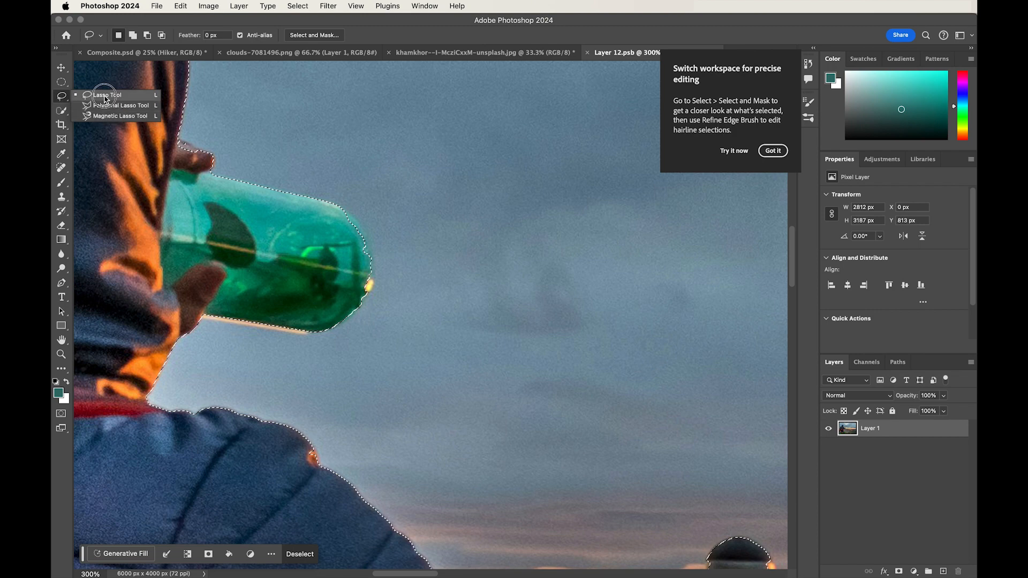
{"action": "left_click", "coordinate": [105, 105]}
{"action": "left_click", "coordinate": [344, 207], "text": "shift"}
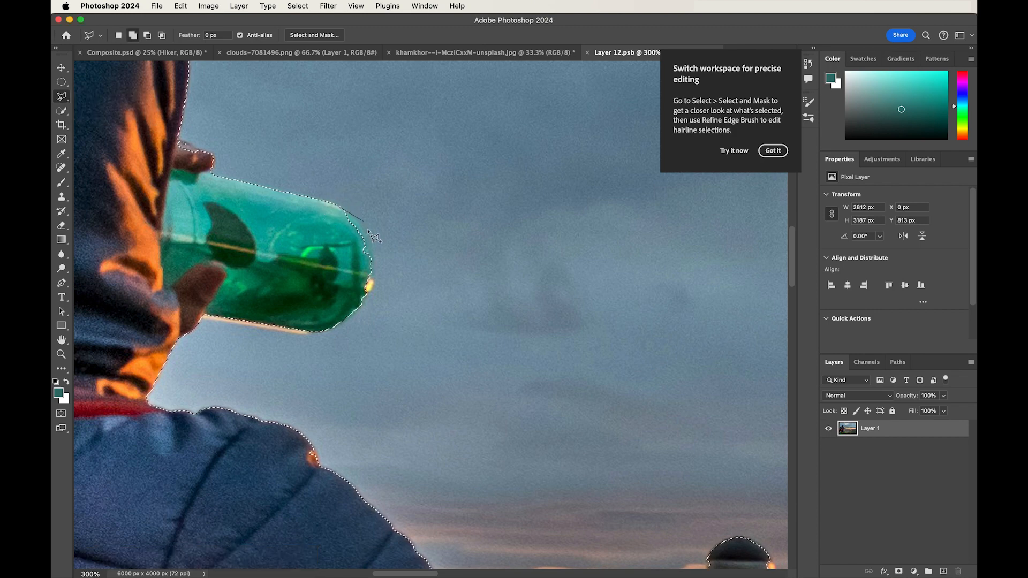
{"action": "left_click", "coordinate": [357, 220]}
{"action": "left_click", "coordinate": [368, 237]}
{"action": "left_click", "coordinate": [372, 256]}
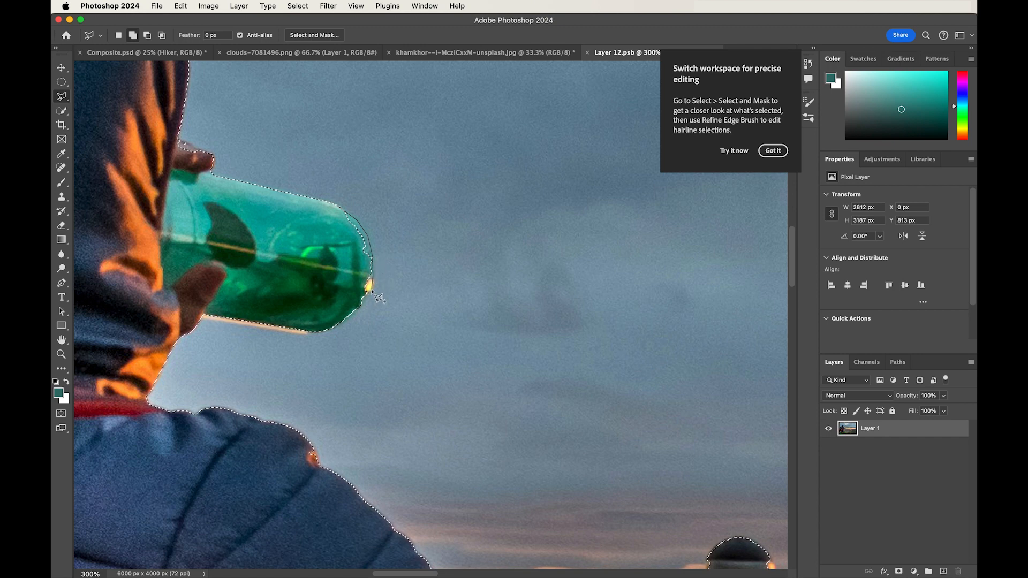
{"action": "double_click", "coordinate": [359, 311]}
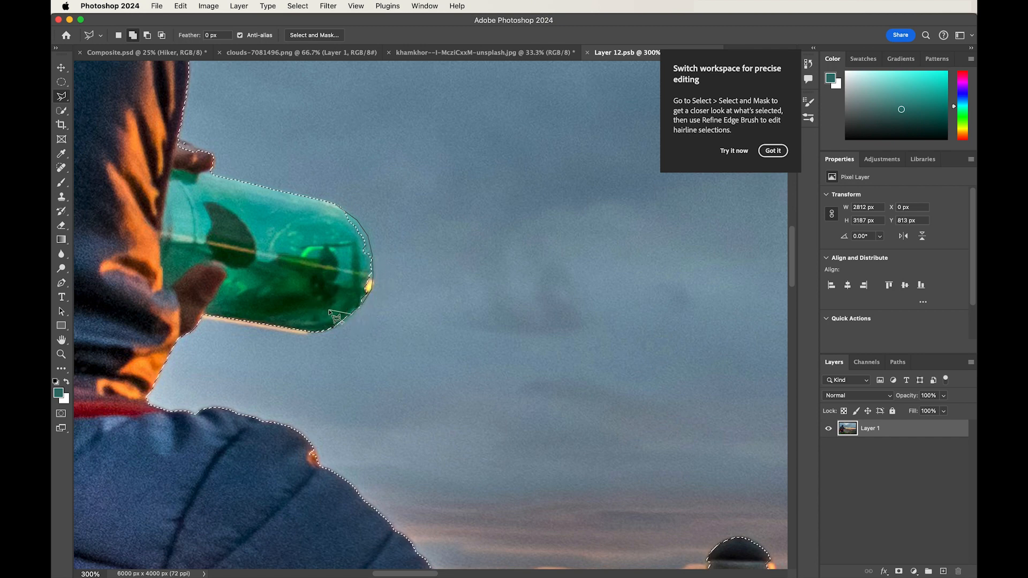
Step: Add the grassy, rocky ground beneath the hiker to the selection with the Polygonal Lasso, running the outline outside the canvas edges
{"action": "key", "text": "super+minus"}
{"action": "key", "text": "super+minus"}
{"action": "key", "text": "super+minus"}
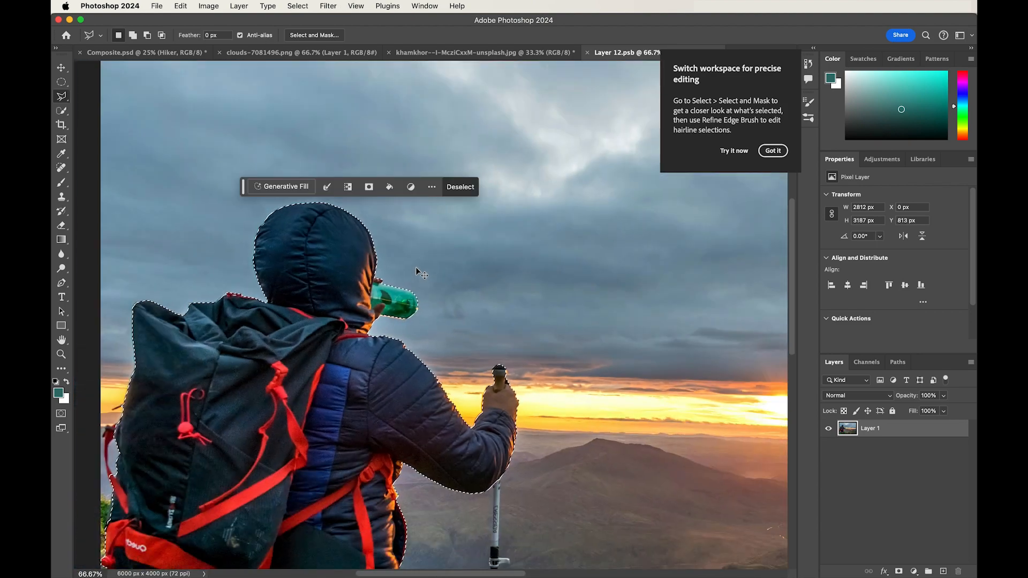
{"action": "left_click_drag", "start_coordinate": [507, 299], "coordinate": [432, 101]}
{"action": "left_click_drag", "start_coordinate": [438, 197], "coordinate": [437, 184]}
{"action": "left_click", "coordinate": [447, 401], "text": "shift"}
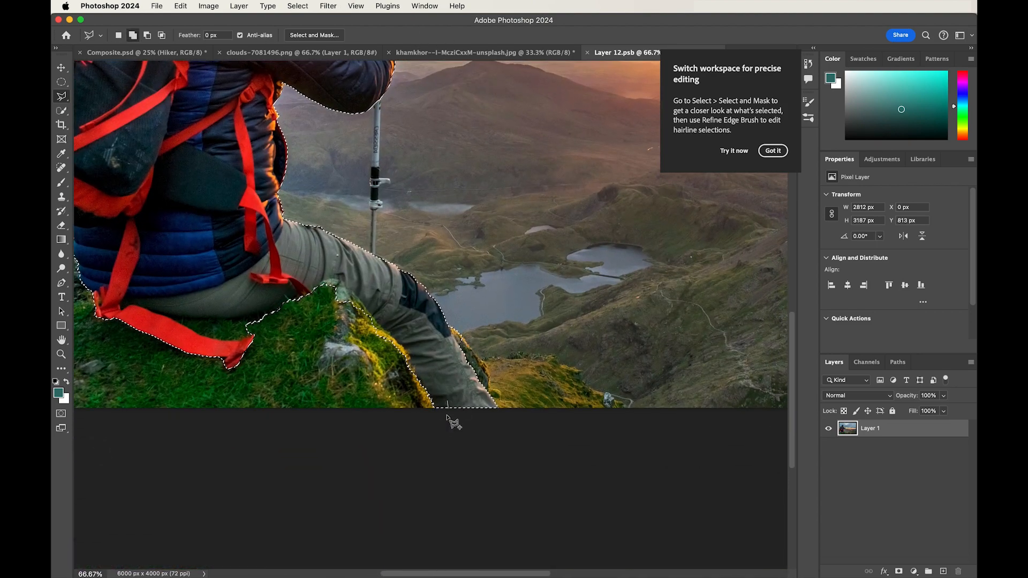
{"action": "left_click", "coordinate": [446, 422]}
{"action": "mouse_move", "coordinate": [263, 411]}
{"action": "left_mouse_down"}
{"action": "mouse_move", "coordinate": [335, 413]}
{"action": "mouse_move", "coordinate": [448, 441]}
{"action": "left_mouse_up"}
{"action": "left_click", "coordinate": [323, 432]}
{"action": "left_click", "coordinate": [325, 125]}
{"action": "left_click", "coordinate": [349, 130]}
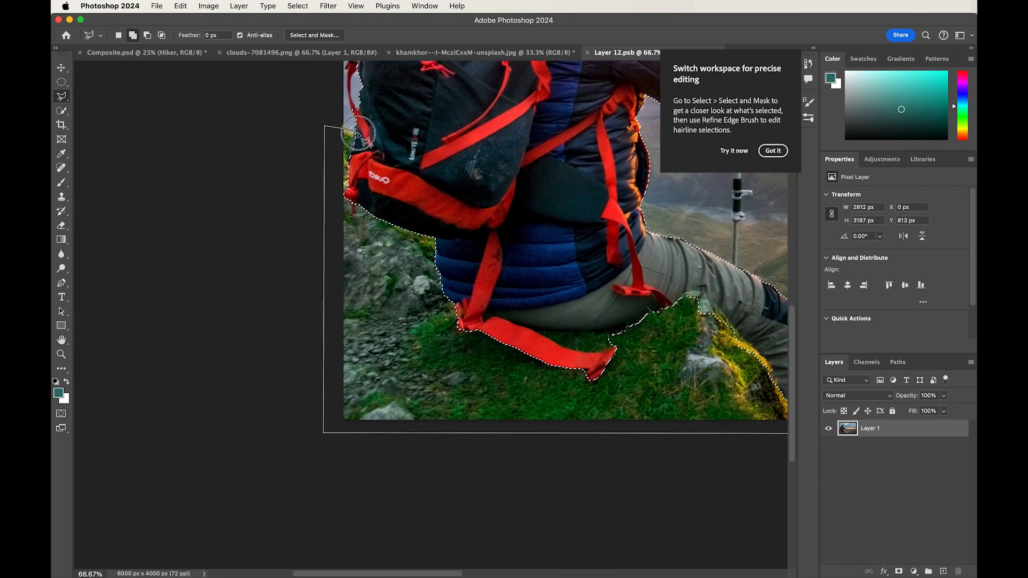
{"action": "left_click", "coordinate": [515, 264]}
{"action": "left_click", "coordinate": [686, 279]}
{"action": "left_click_drag", "start_coordinate": [680, 284], "coordinate": [491, 268]}
{"action": "double_click", "coordinate": [595, 302]}
Step: Add the loose red strap and its dark buckle on the outer side of the backpack to the selection with the Polygonal Lasso
{"action": "left_click_drag", "start_coordinate": [282, 140], "coordinate": [376, 309]}
{"action": "key", "text": "z"}
{"action": "left_click", "coordinate": [265, 250]}
{"action": "left_click", "coordinate": [266, 250]}
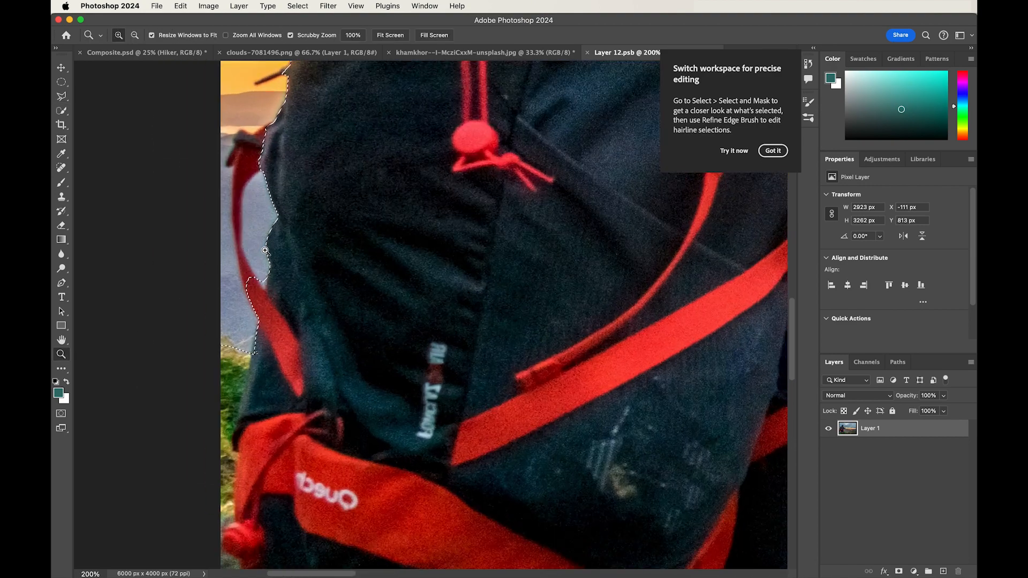
{"action": "left_click", "coordinate": [265, 250]}
{"action": "left_click_drag", "start_coordinate": [264, 231], "coordinate": [339, 371]}
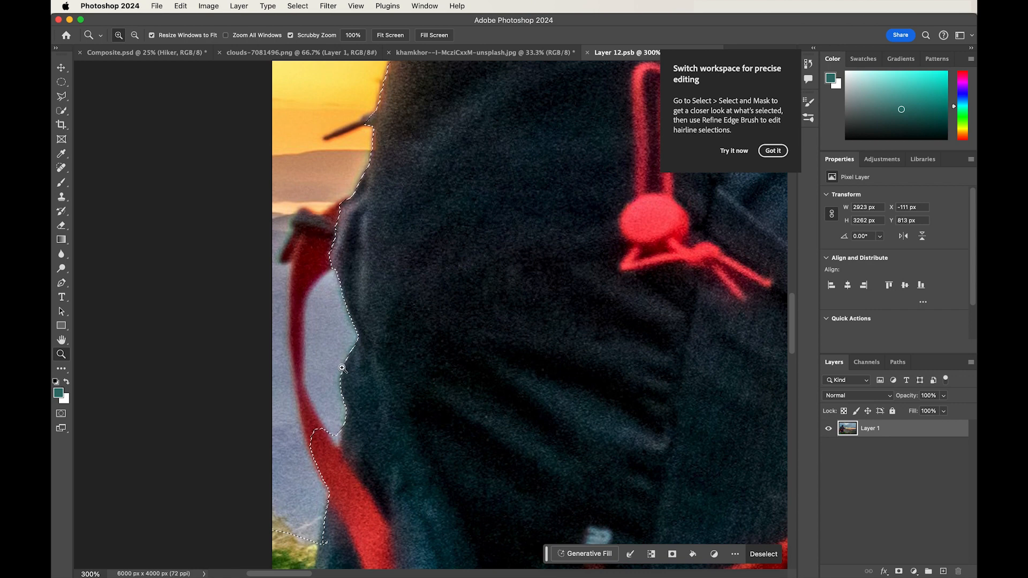
{"action": "key", "text": "l"}
{"action": "left_click", "coordinate": [329, 213], "text": "shift"}
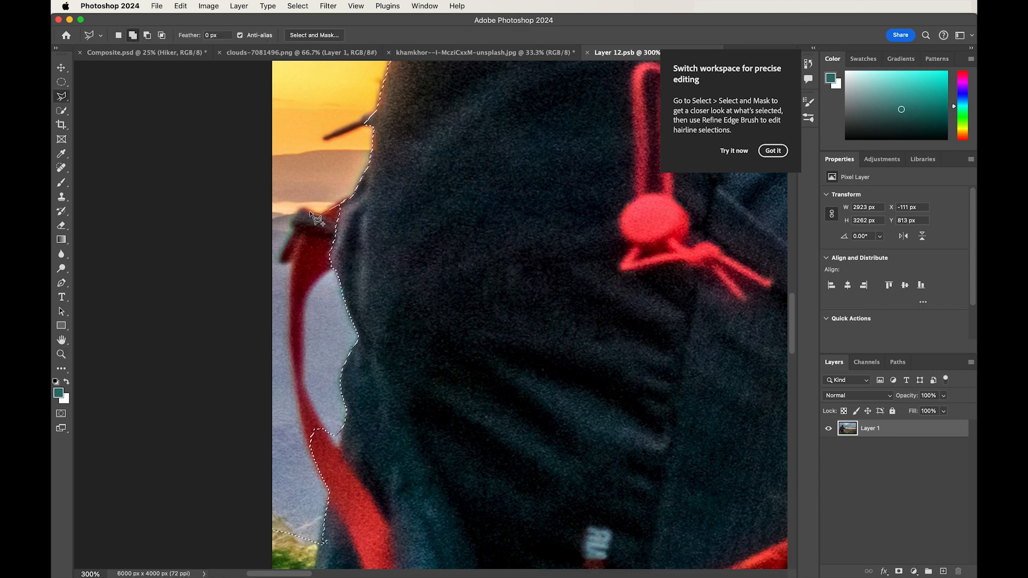
{"action": "left_click", "coordinate": [304, 208]}
{"action": "left_click", "coordinate": [294, 232]}
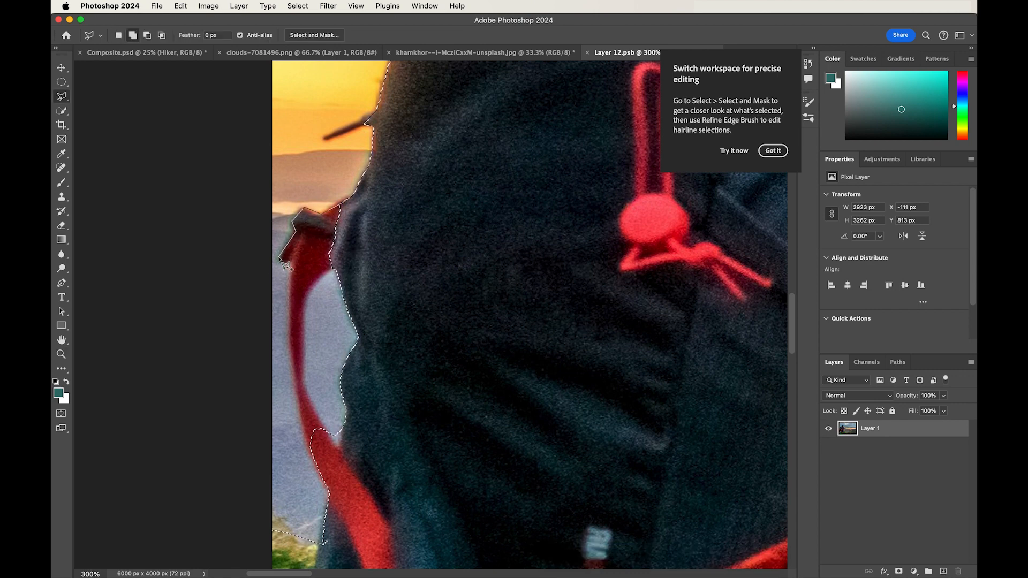
{"action": "left_click", "coordinate": [289, 261]}
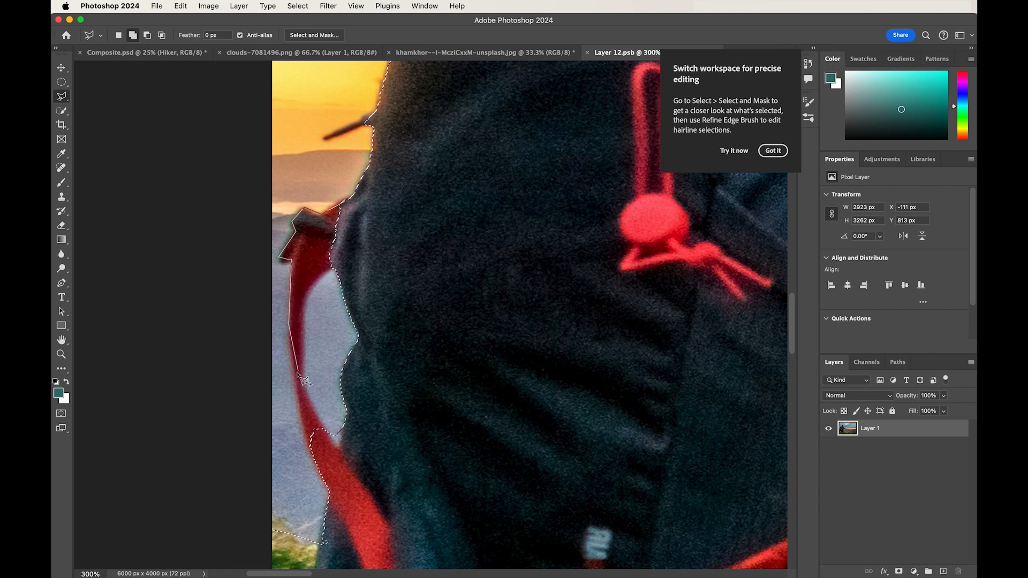
{"action": "left_click", "coordinate": [310, 449]}
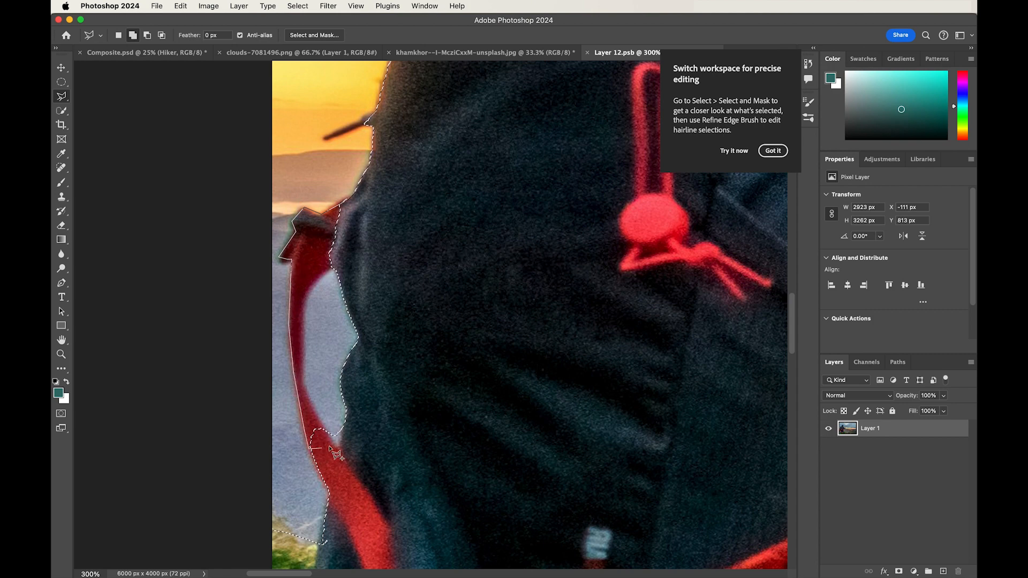
{"action": "left_click", "coordinate": [333, 446]}
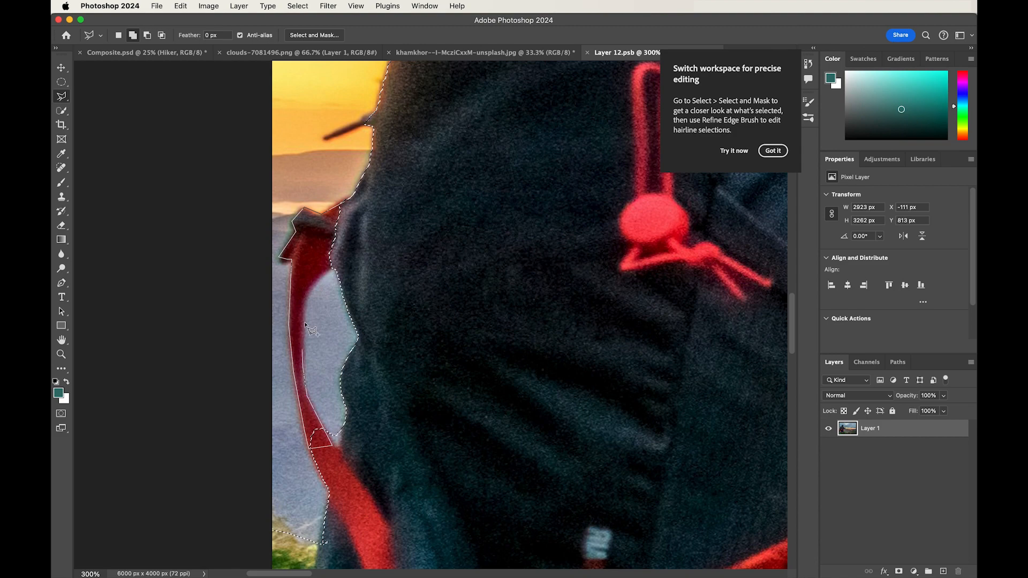
{"action": "left_click", "coordinate": [303, 296]}
{"action": "left_click", "coordinate": [323, 276]}
{"action": "double_click", "coordinate": [338, 266]}
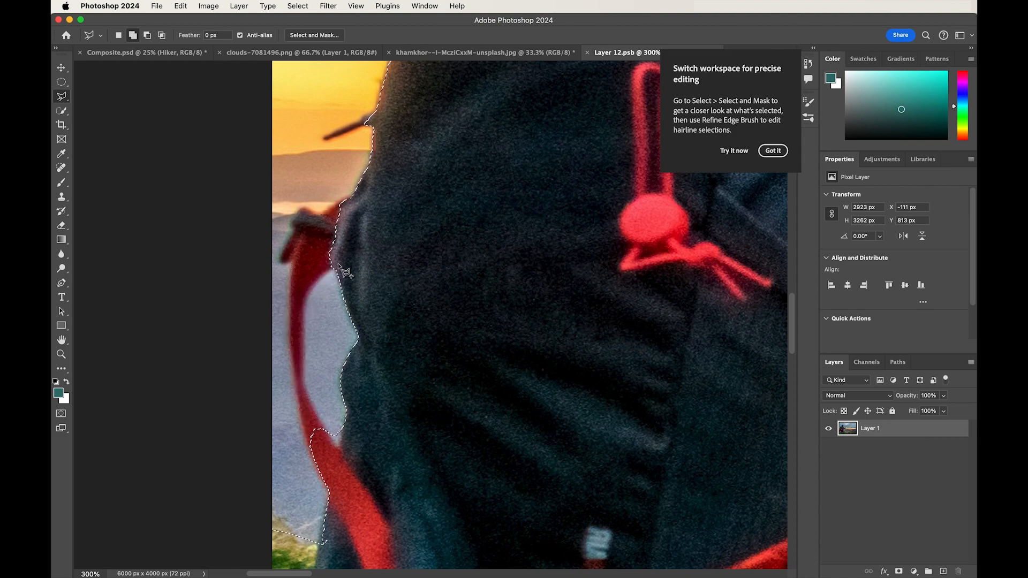
Step: Outline the lower trekking pole with the Polygonal Lasso in add mode, from below the sleeve down its inner edge to the trouser leg
{"action": "left_click_drag", "start_coordinate": [652, 195], "coordinate": [310, 400]}
{"action": "left_click_drag", "start_coordinate": [704, 223], "coordinate": [202, 168]}
{"action": "mouse_move", "coordinate": [580, 464]}
{"action": "left_mouse_down"}
{"action": "mouse_move", "coordinate": [400, 413]}
{"action": "mouse_move", "coordinate": [367, 262]}
{"action": "mouse_move", "coordinate": [416, 346]}
{"action": "mouse_move", "coordinate": [395, 306]}
{"action": "left_mouse_up"}
{"action": "left_click", "coordinate": [477, 200], "text": "shift"}
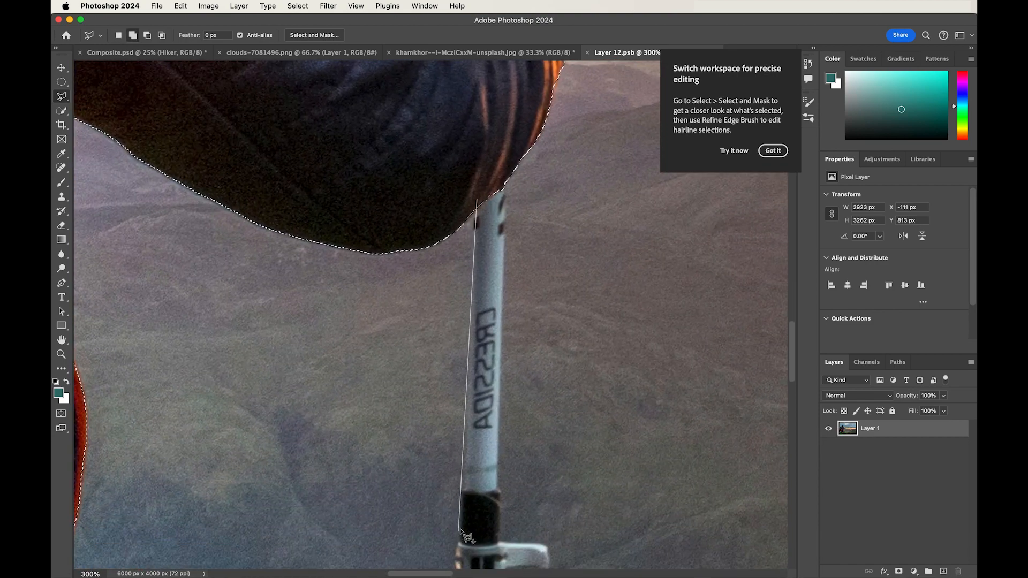
{"action": "left_click", "coordinate": [464, 490]}
{"action": "left_click_drag", "start_coordinate": [470, 521], "coordinate": [469, 422]}
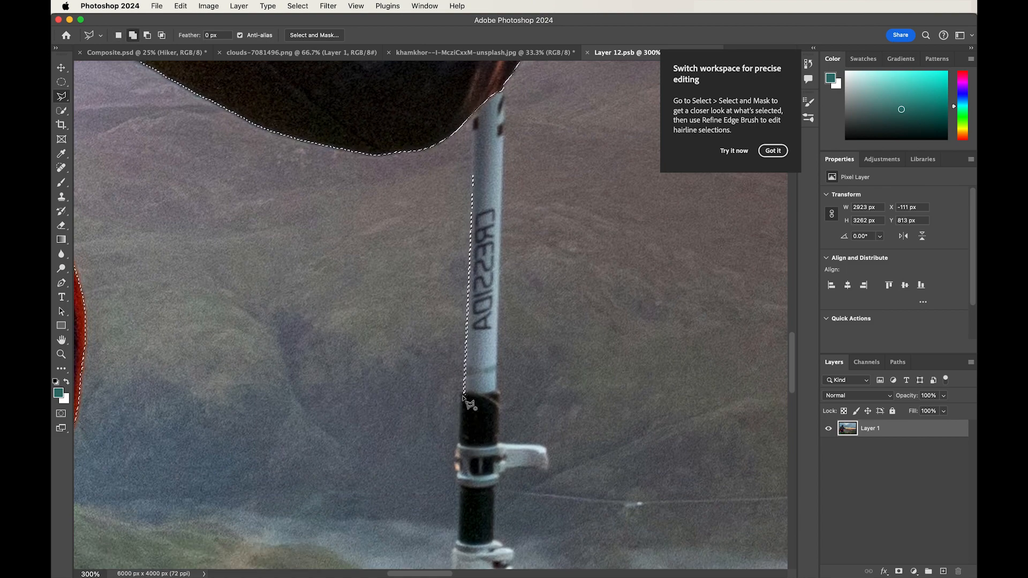
{"action": "left_click", "coordinate": [464, 397]}
{"action": "left_click", "coordinate": [459, 446]}
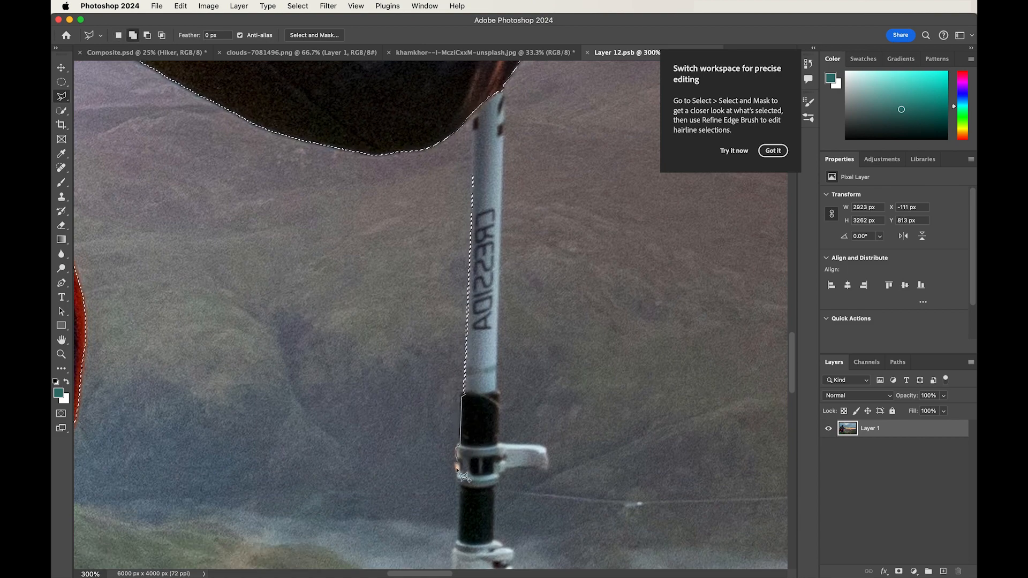
{"action": "left_click", "coordinate": [456, 472]}
{"action": "left_click", "coordinate": [459, 483]}
{"action": "left_click_drag", "start_coordinate": [471, 511], "coordinate": [490, 306]}
{"action": "left_click", "coordinate": [478, 335]}
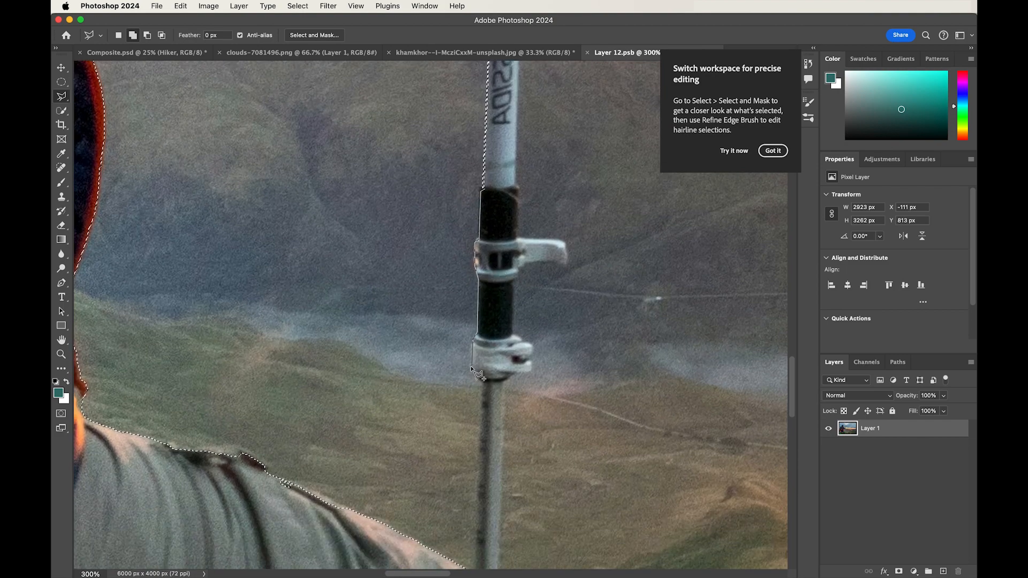
{"action": "left_click", "coordinate": [478, 380]}
{"action": "left_click_drag", "start_coordinate": [482, 409], "coordinate": [490, 260]}
{"action": "left_click", "coordinate": [483, 438]}
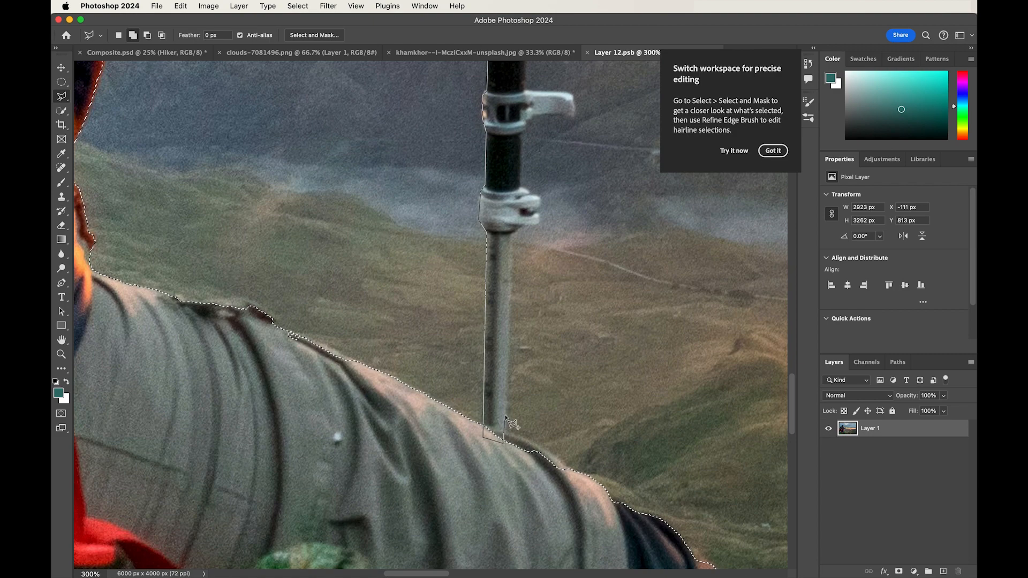
Step: Trace the pole's outer edge around both clamps and the lever up into the sleeve, and close the outline to add it to the selection
{"action": "left_click", "coordinate": [512, 231]}
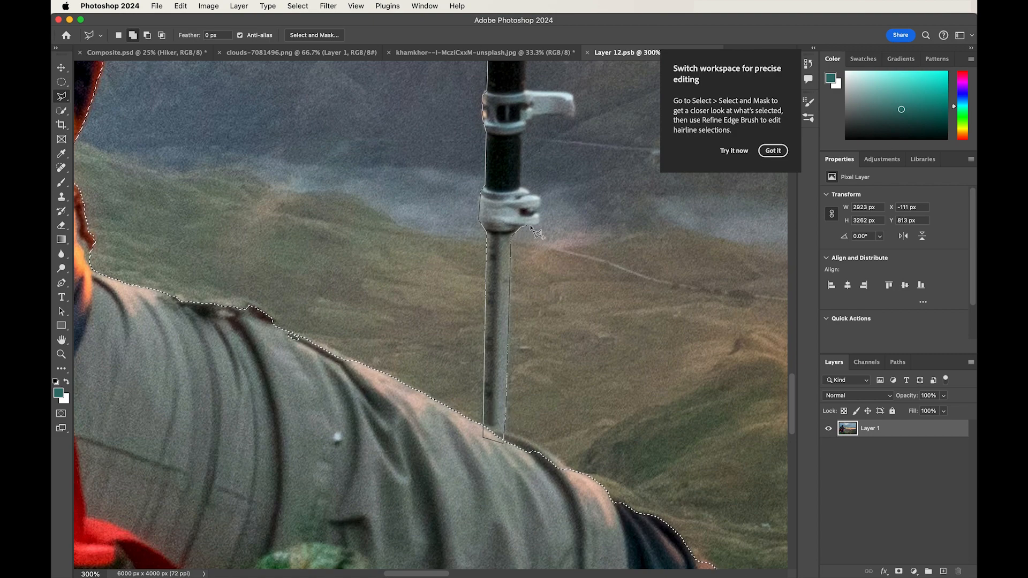
{"action": "left_click", "coordinate": [538, 224]}
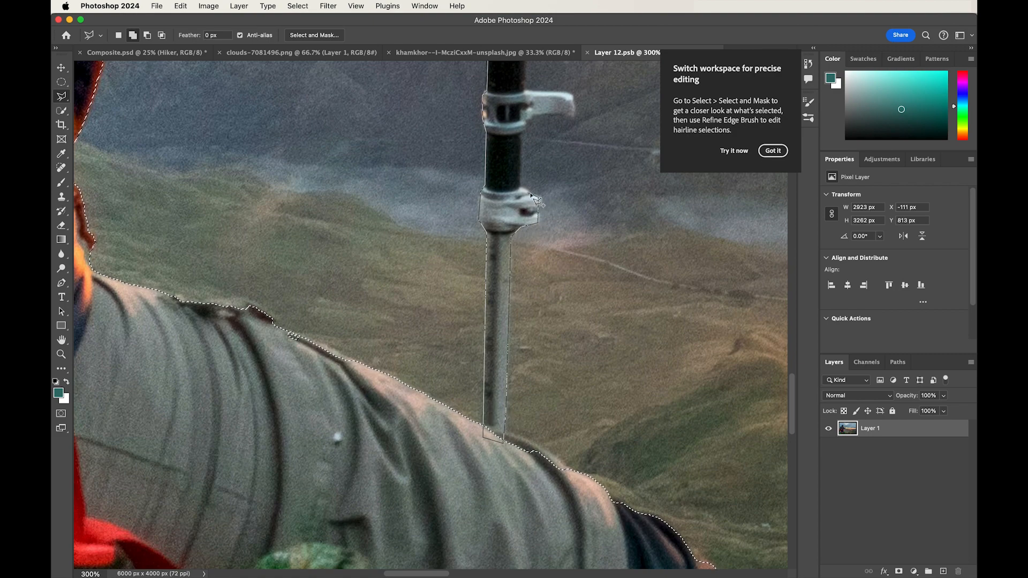
{"action": "left_click", "coordinate": [522, 187]}
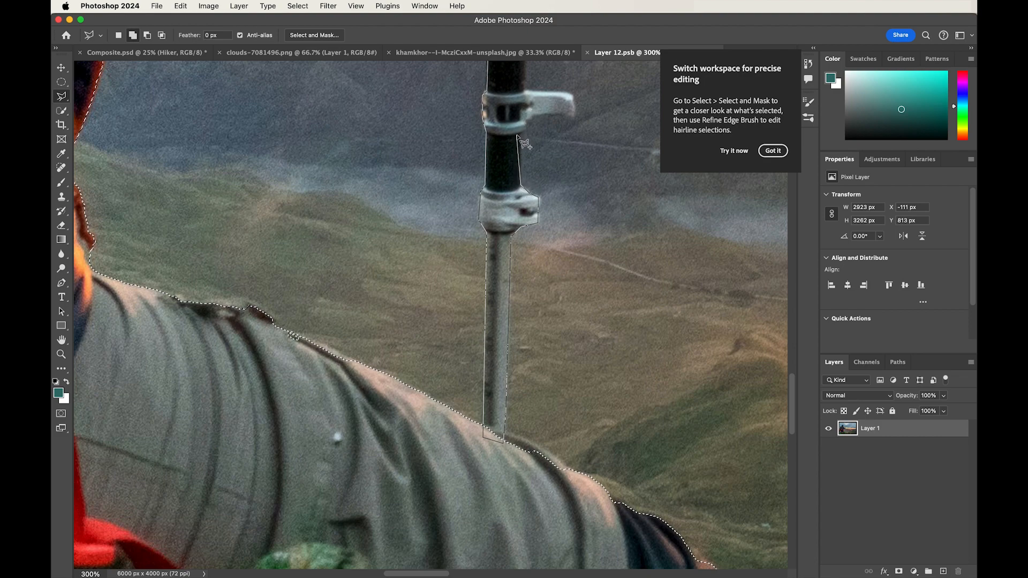
{"action": "left_click", "coordinate": [531, 116]}
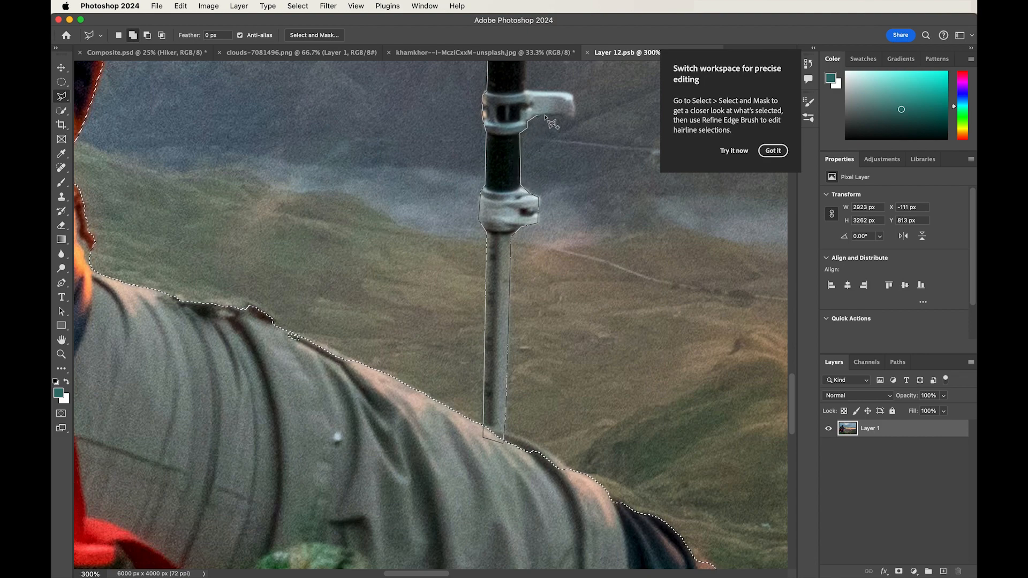
{"action": "left_click", "coordinate": [573, 95]}
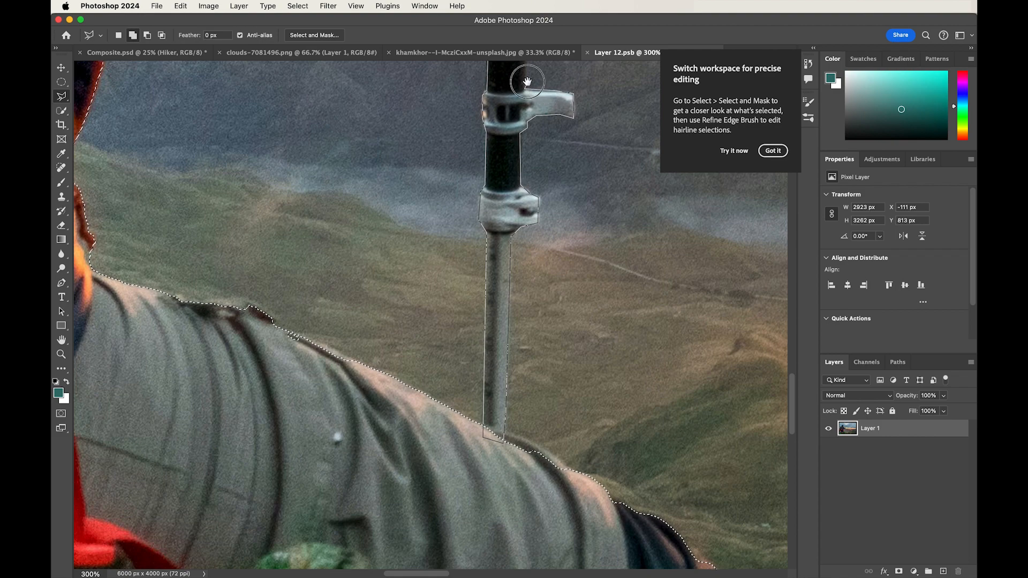
{"action": "scroll", "coordinate": [524, 85], "scroll_direction": "up", "scroll_amount": 10}
{"action": "left_click", "coordinate": [480, 457]}
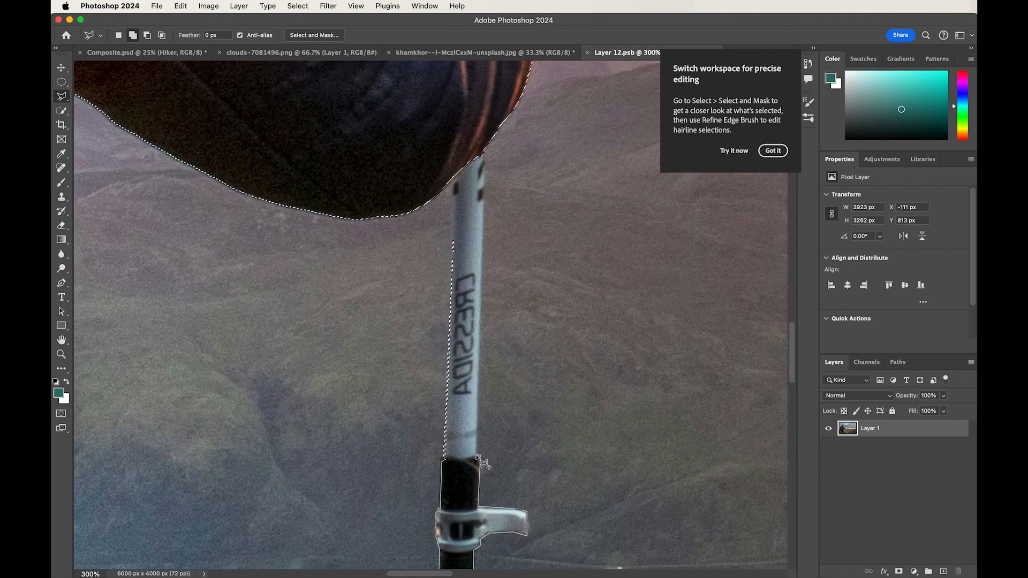
{"action": "left_click", "coordinate": [484, 145]}
{"action": "left_click", "coordinate": [466, 138]}
{"action": "left_click", "coordinate": [453, 177]}
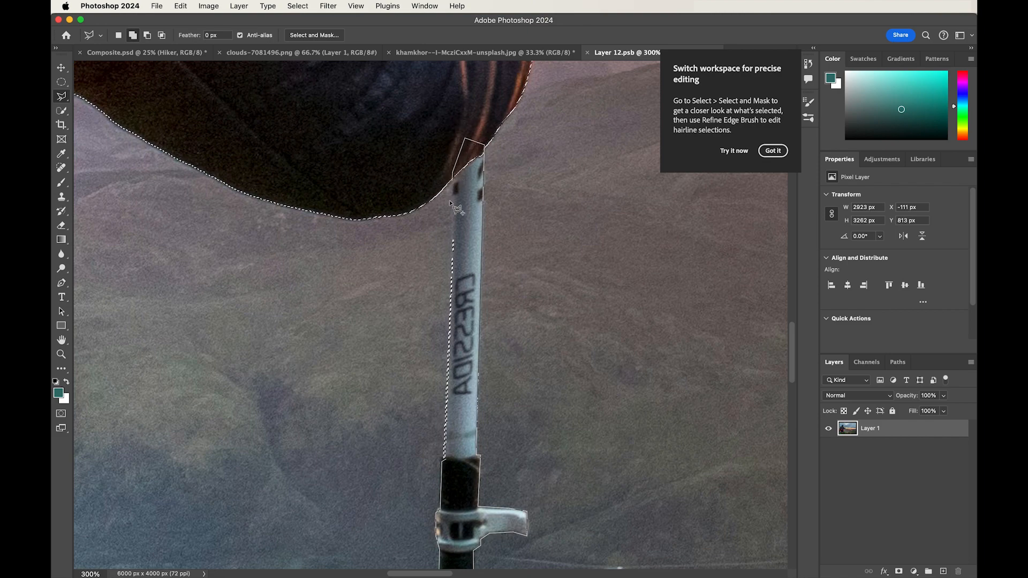
{"action": "double_click", "coordinate": [448, 389]}
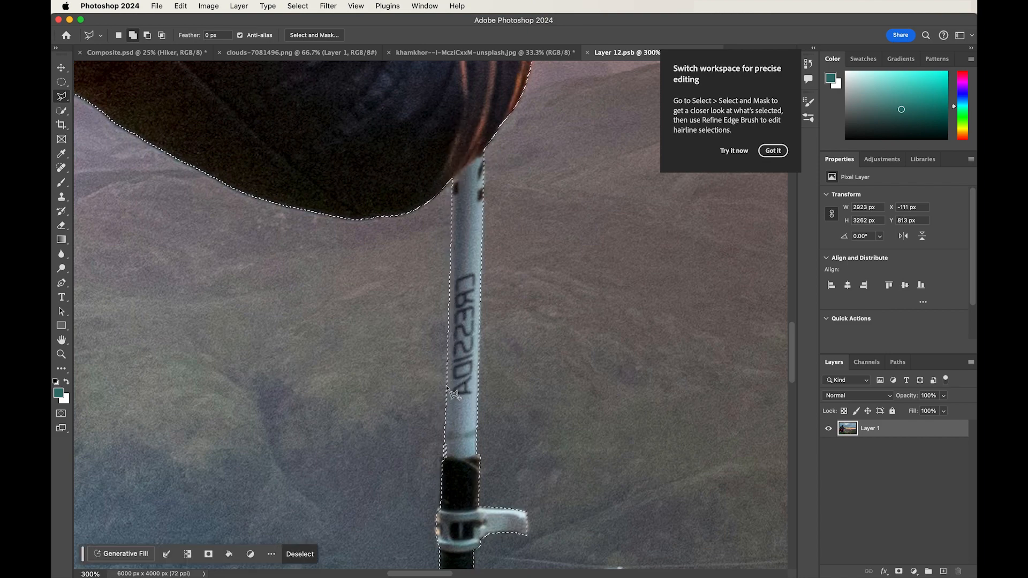
Step: Turn the finished hiker selection into a layer mask and close the smart object, saving its contents back to the composite
{"action": "key", "text": "super+0"}
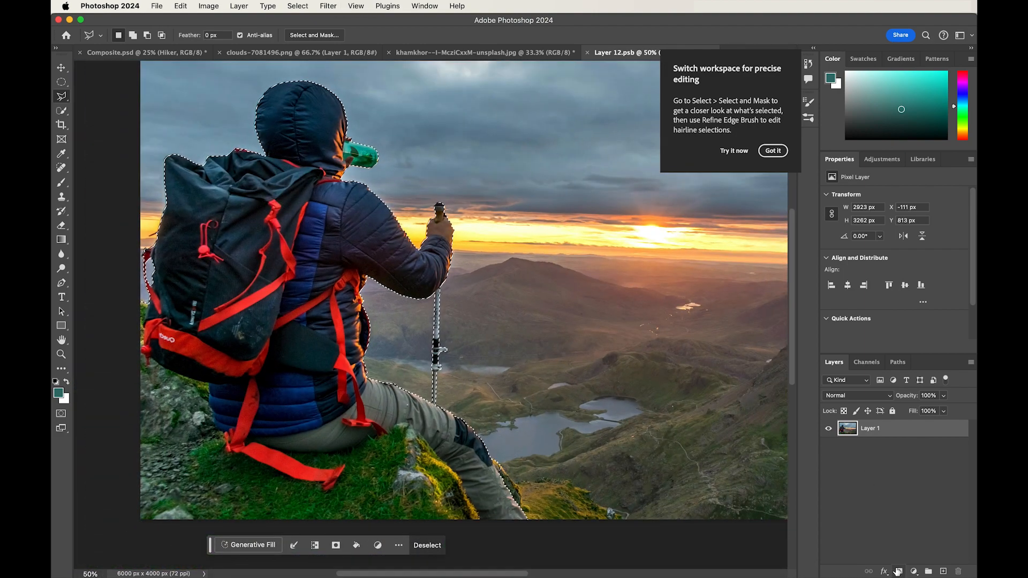
{"action": "left_click", "coordinate": [899, 571]}
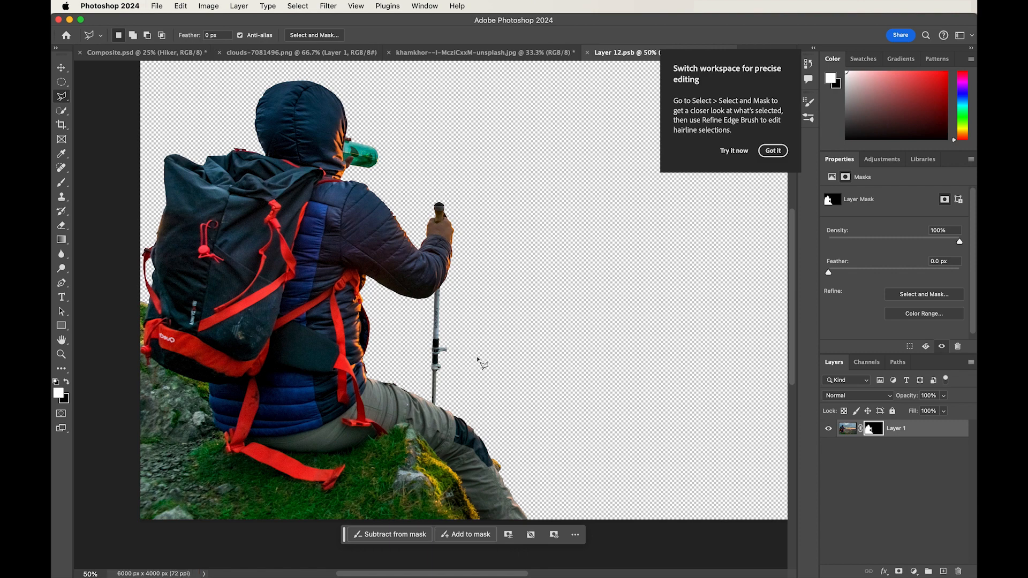
{"action": "key", "text": "super+w"}
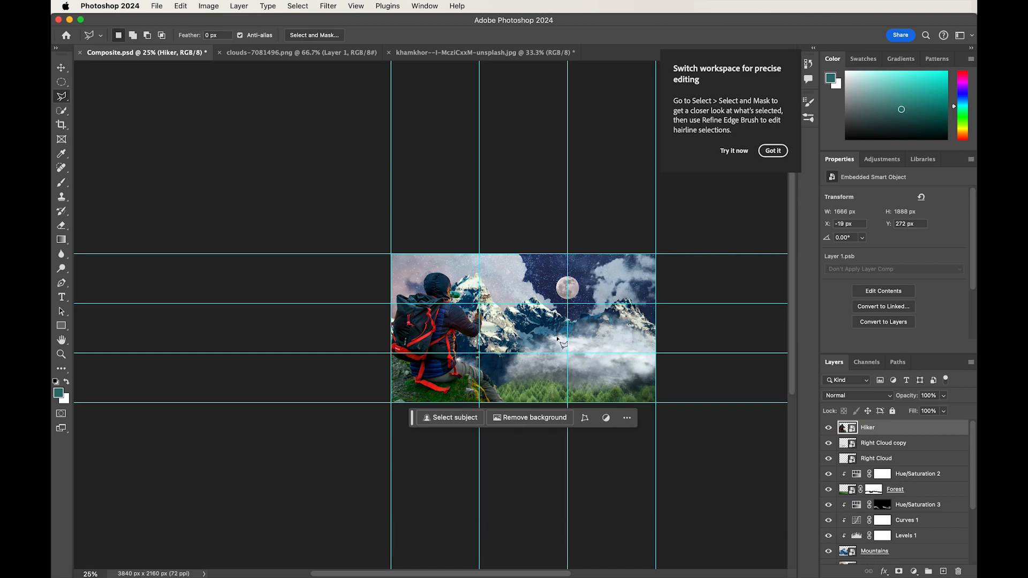
Step: Hide the guides and examine the hiker's cut-out edges against the mountains in the composite
{"action": "left_click_drag", "start_coordinate": [566, 317], "coordinate": [490, 311]}
{"action": "key", "text": "z"}
{"action": "left_click", "coordinate": [398, 335]}
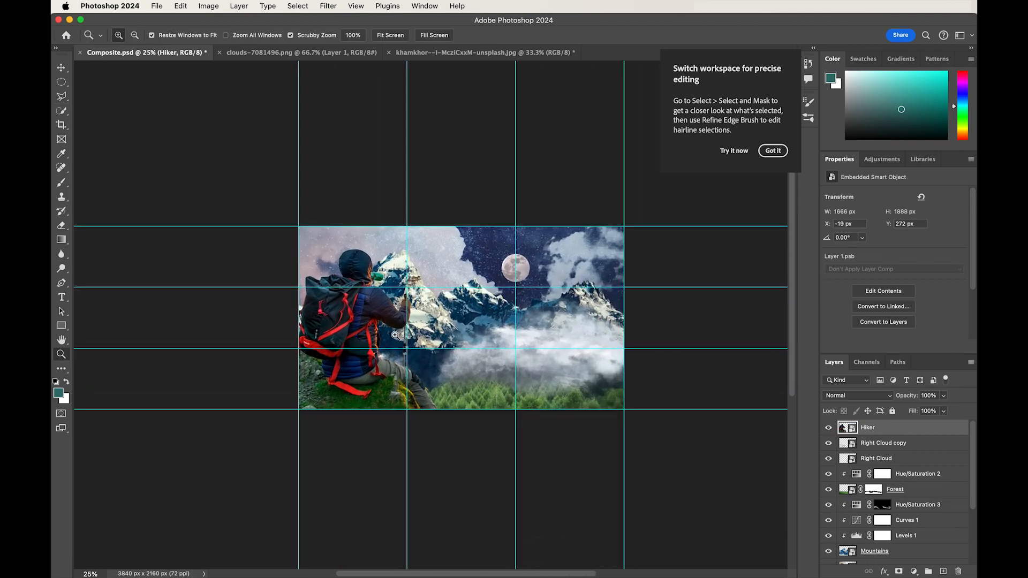
{"action": "key", "text": "super+semicolon"}
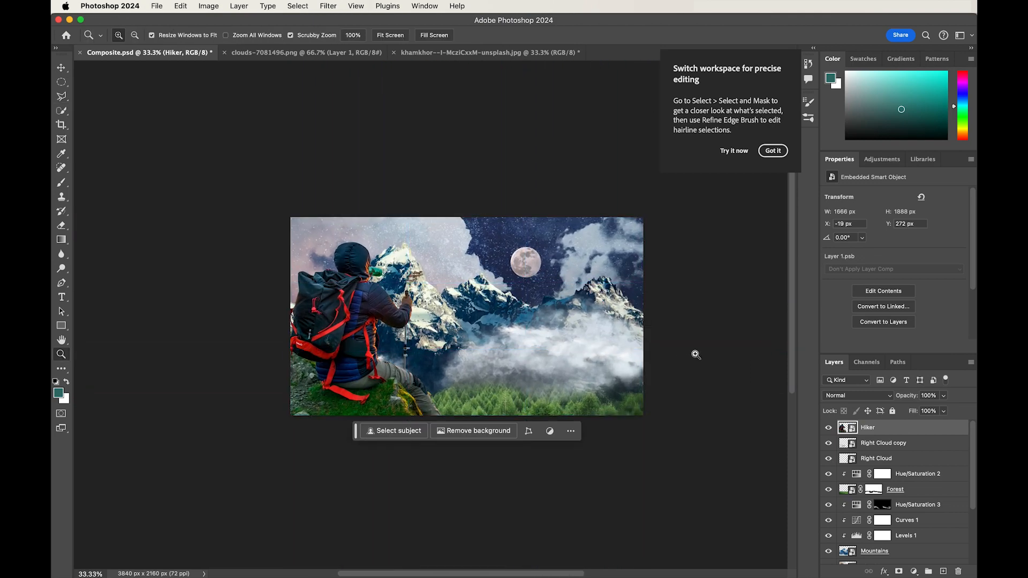
{"action": "left_click", "coordinate": [425, 357]}
{"action": "left_click_drag", "start_coordinate": [542, 346], "coordinate": [492, 355]}
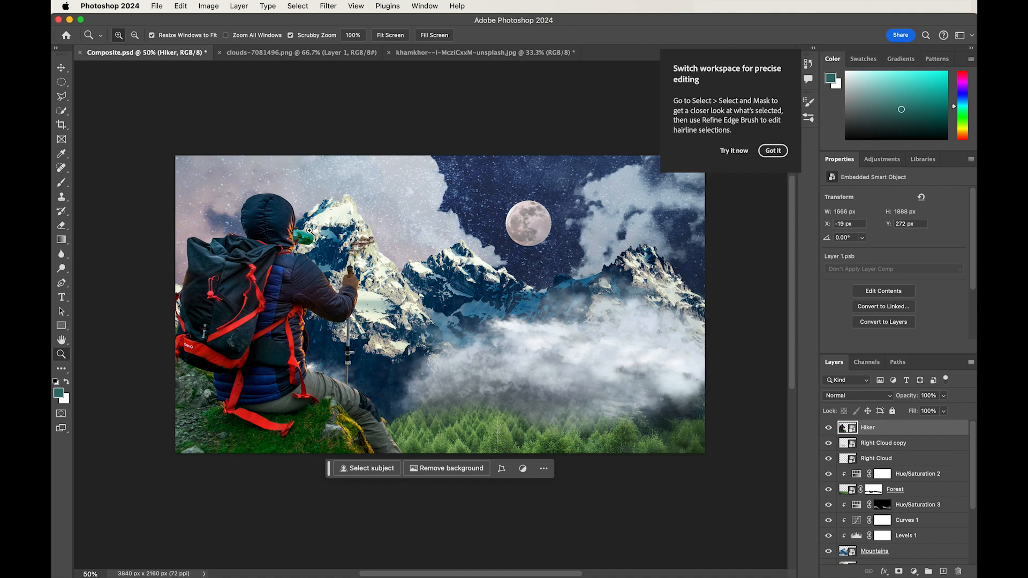
{"action": "left_click", "coordinate": [344, 240]}
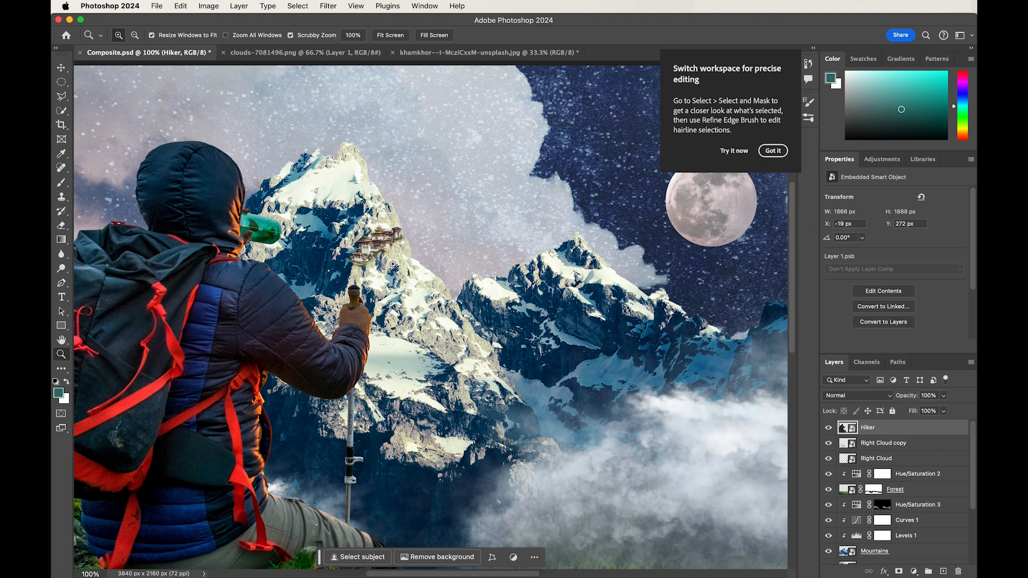
{"action": "left_click", "coordinate": [393, 264], "text": "alt"}
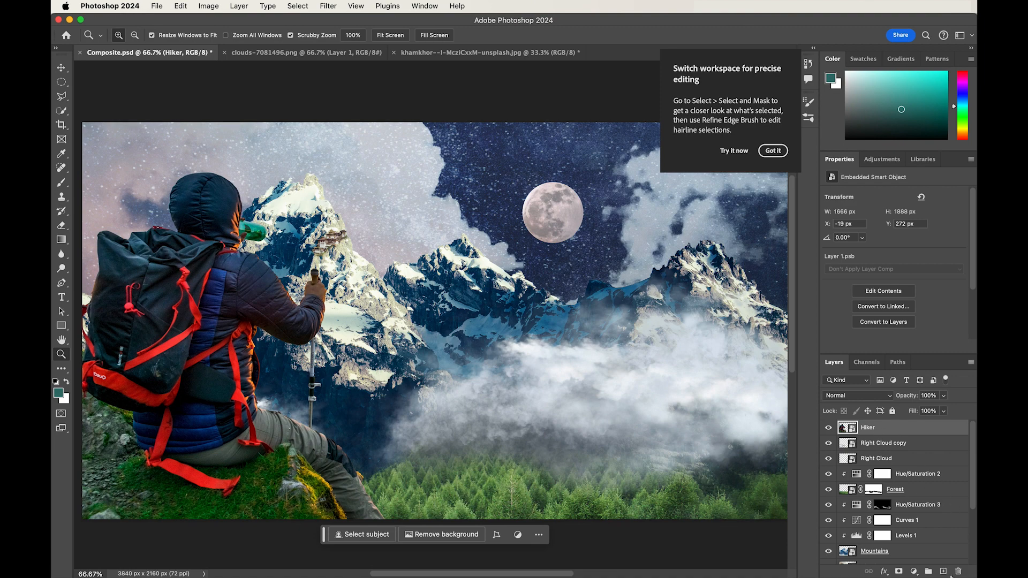
Step: Add a Levels adjustment clipped to the Hiker layer and darken its midtones to 0.79
{"action": "left_click", "coordinate": [914, 572]}
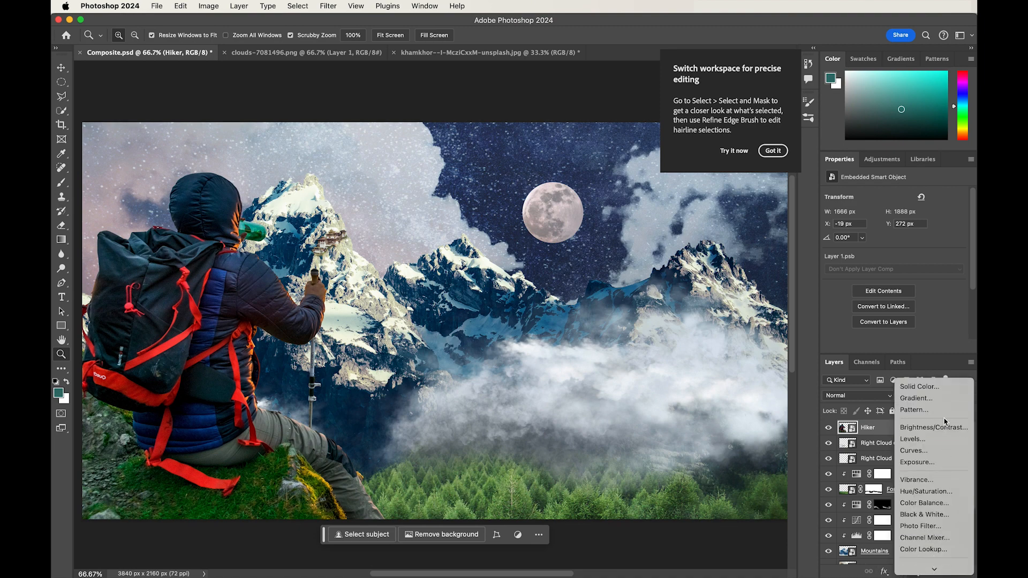
{"action": "left_click", "coordinate": [935, 446]}
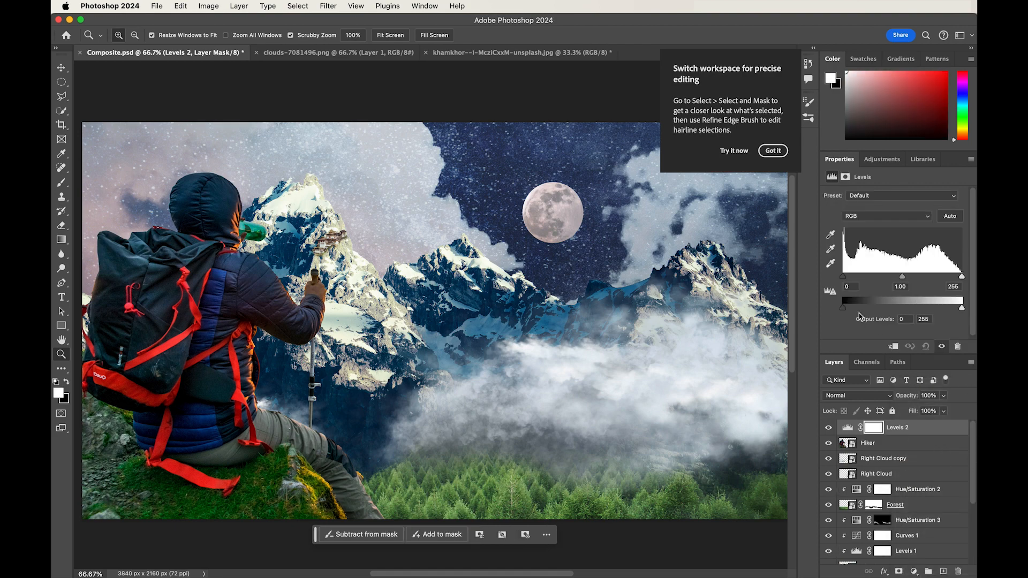
{"action": "left_click", "coordinate": [894, 347]}
{"action": "left_click_drag", "start_coordinate": [903, 276], "coordinate": [912, 278]}
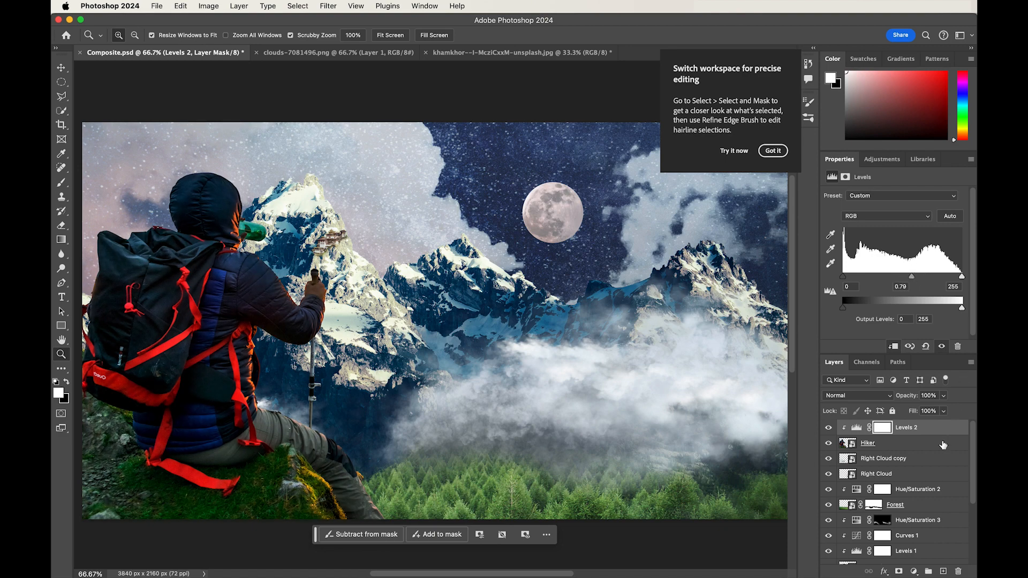
Step: Save the composite and close the original hiker photo document without saving its changes
{"action": "left_click", "coordinate": [502, 309], "text": "alt"}
{"action": "left_click", "coordinate": [502, 310], "text": "alt"}
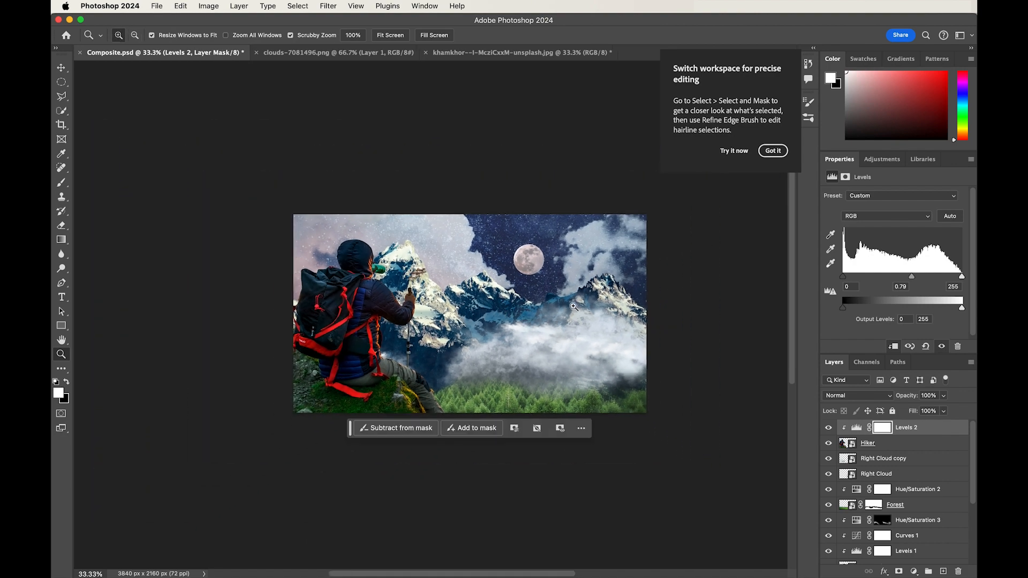
{"action": "key", "text": "super+s"}
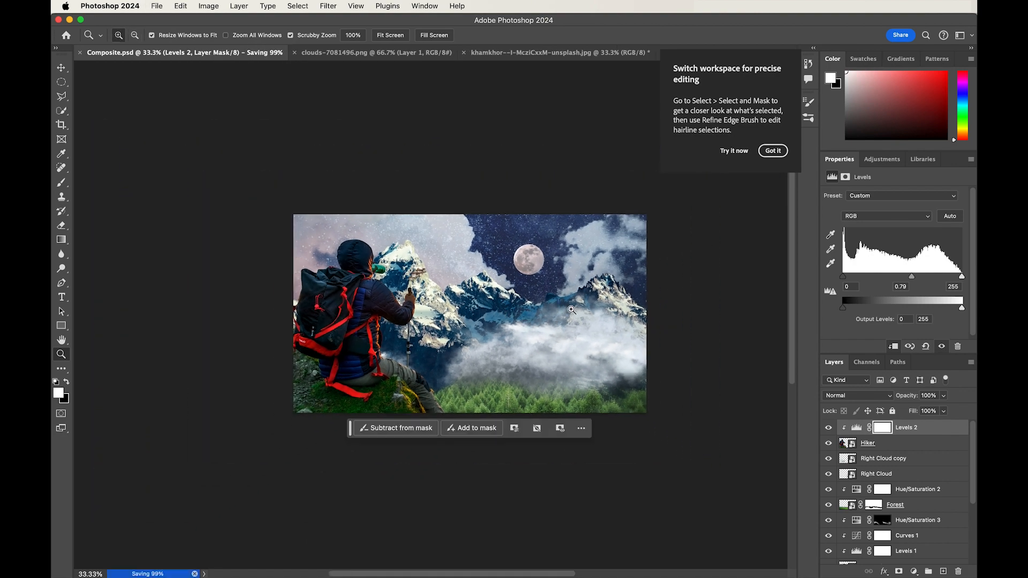
{"action": "left_click", "coordinate": [772, 151]}
{"action": "left_click", "coordinate": [421, 53]}
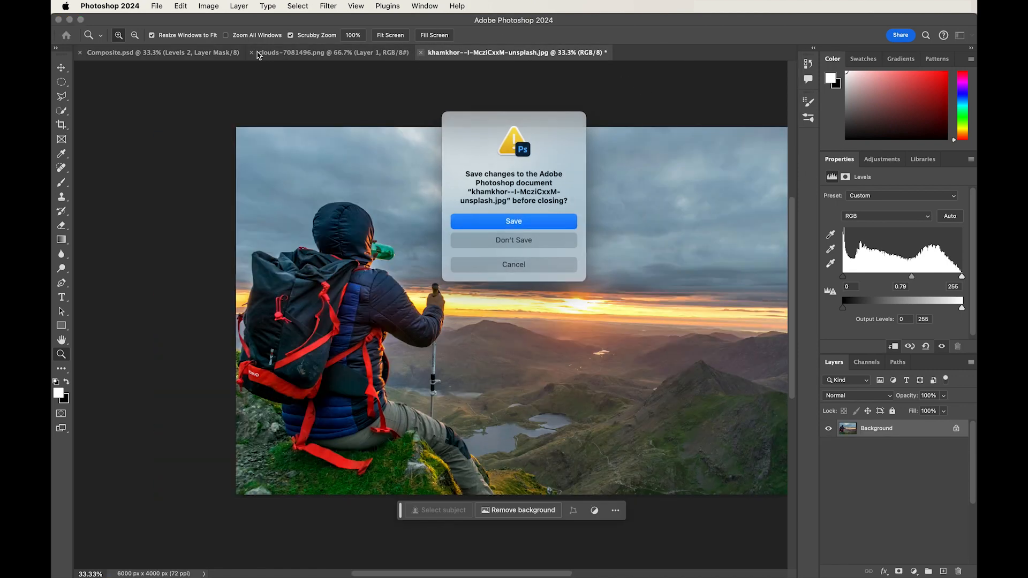
{"action": "left_click", "coordinate": [513, 241]}
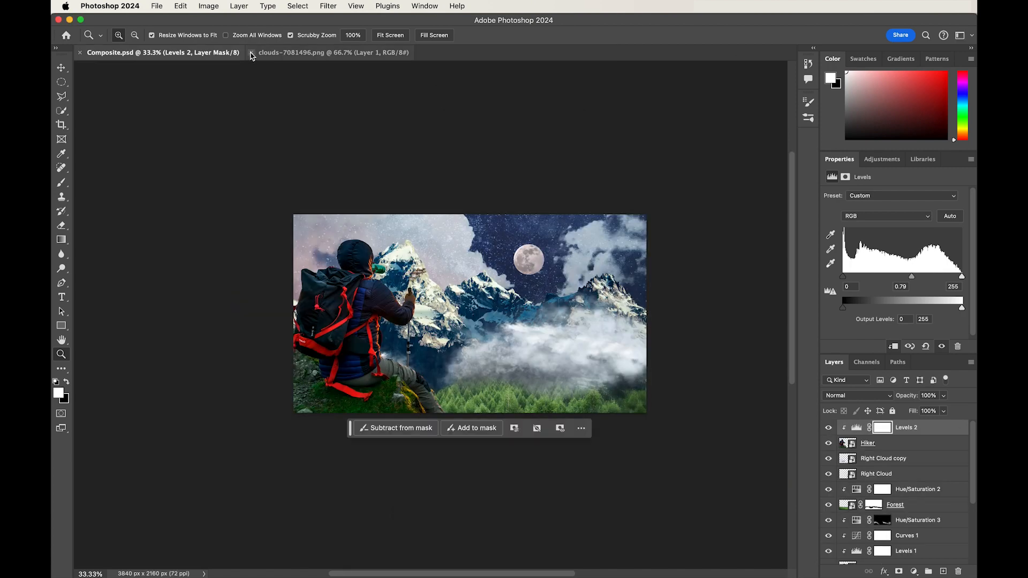